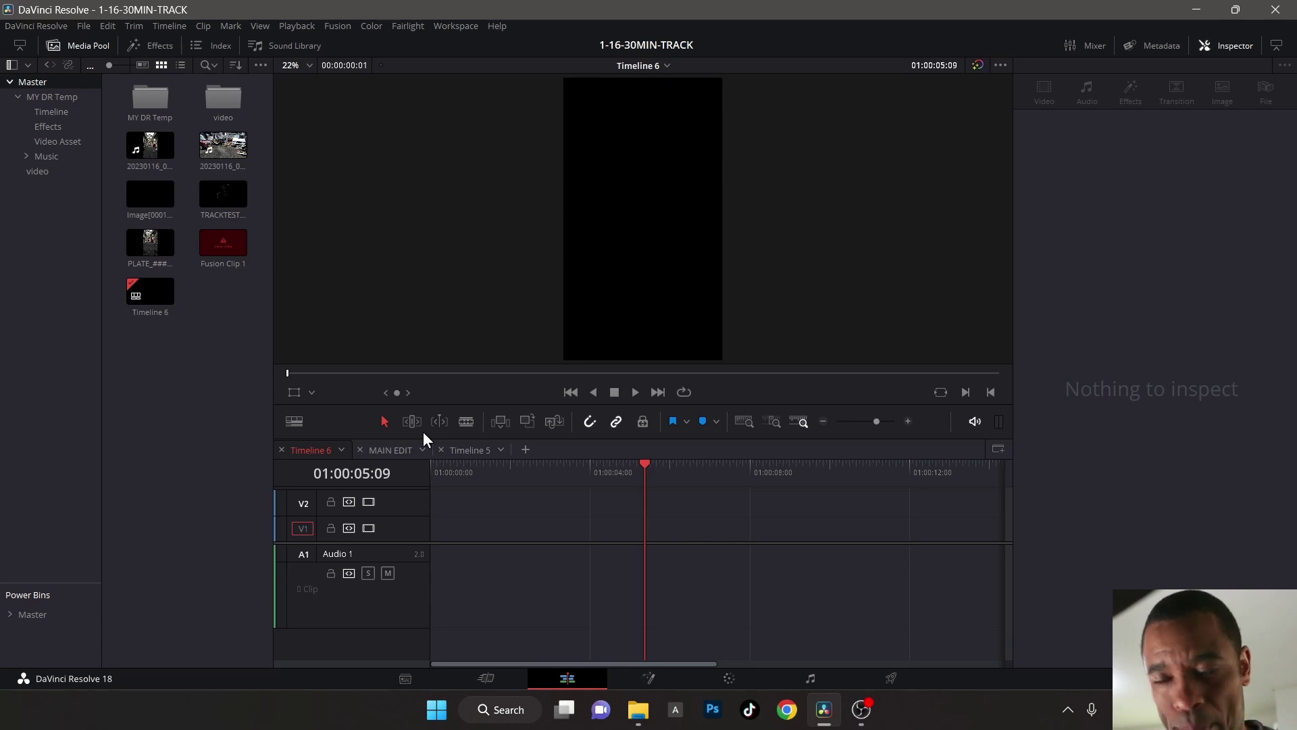
# - Put the PLATE_### EXR sequence on track V1 of the empty Timeline 6
pyautogui.moveTo(155, 241); pyautogui.dragTo(567, 527)
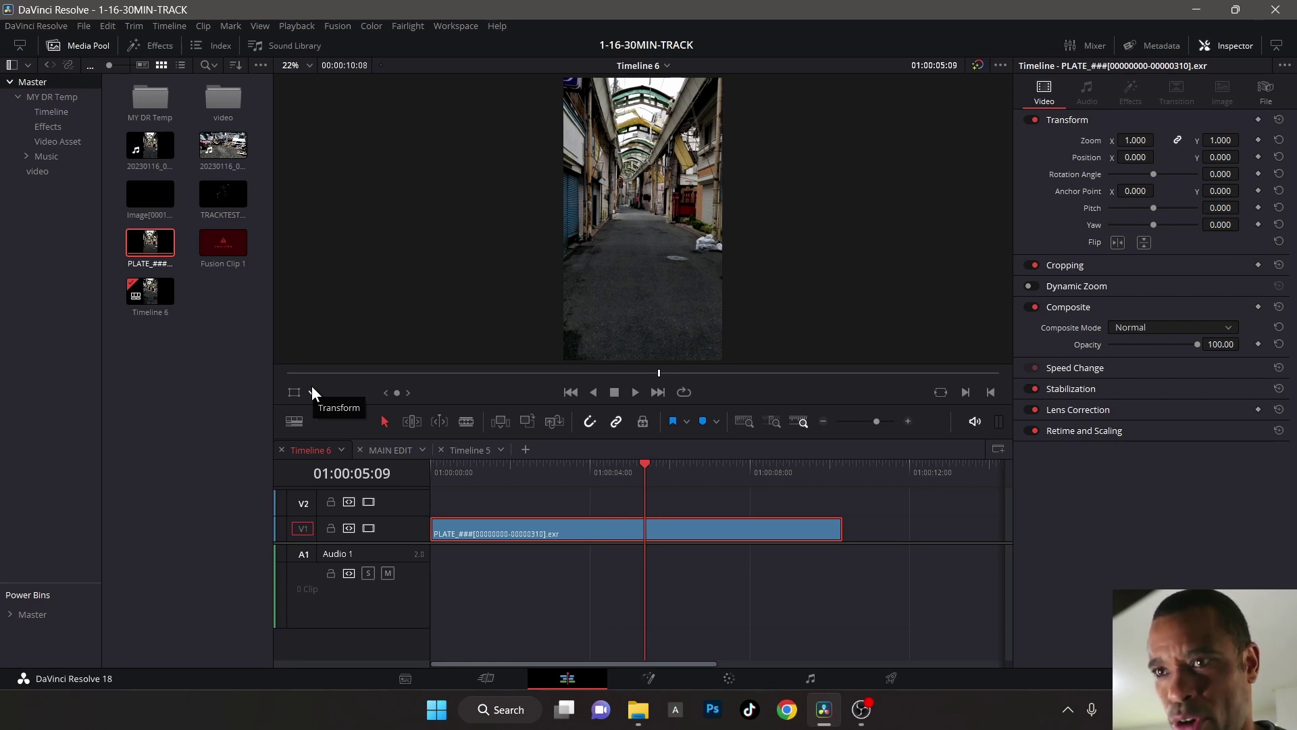
pyautogui.rightClick(136, 246)
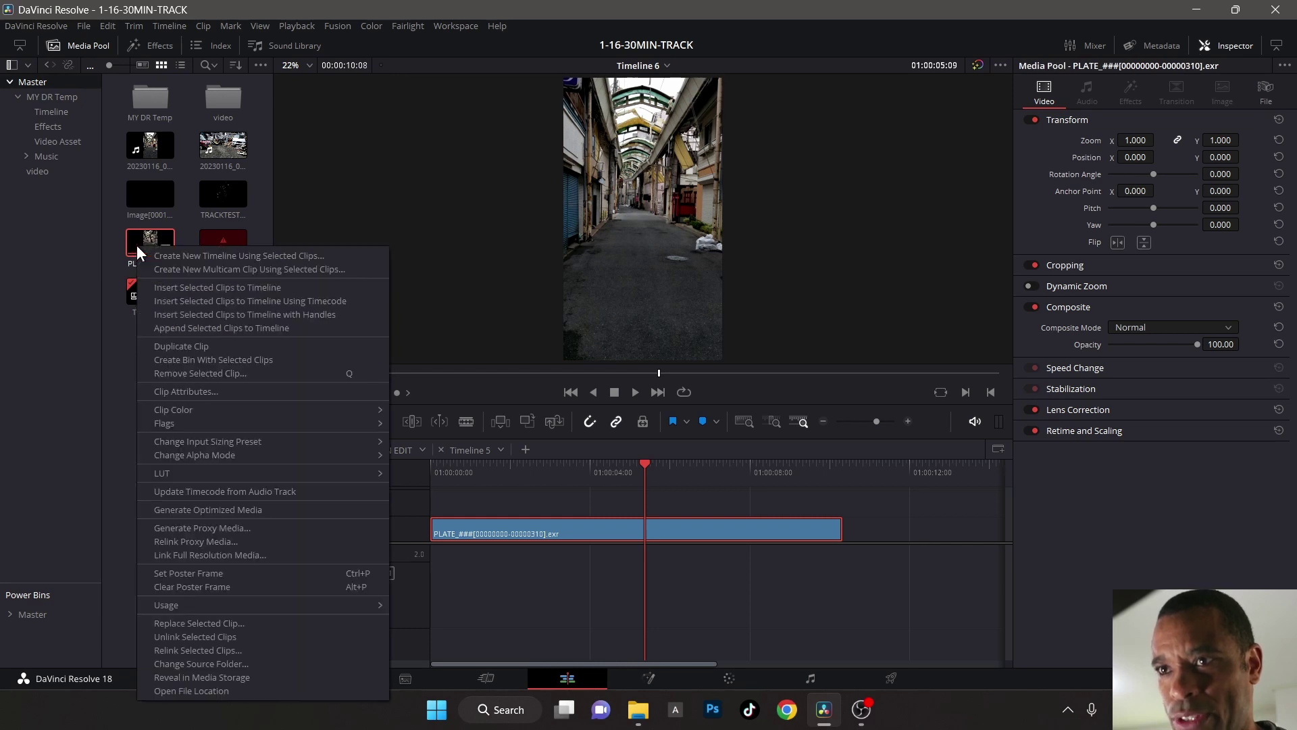
# - Change the PLATE clip's video frame rate to 24 fps in Clip Attributes
pyautogui.click(315, 395)
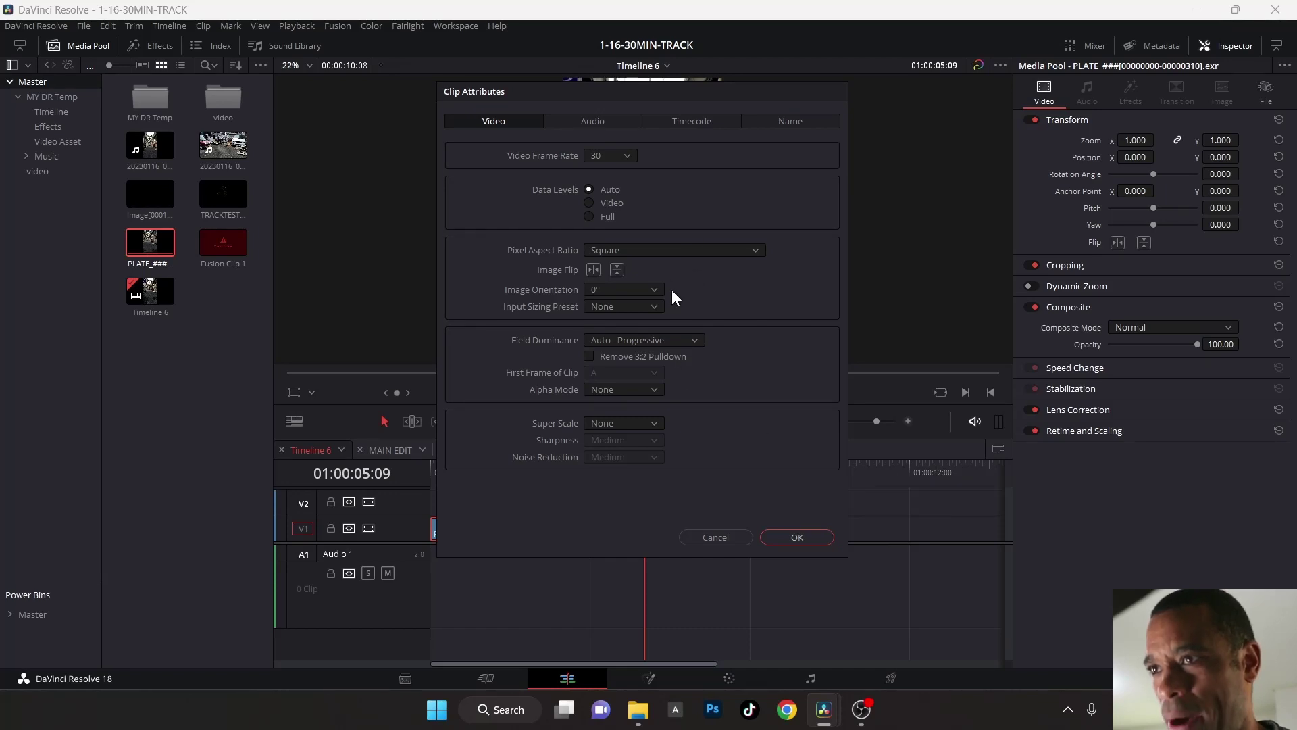
pyautogui.click(623, 158)
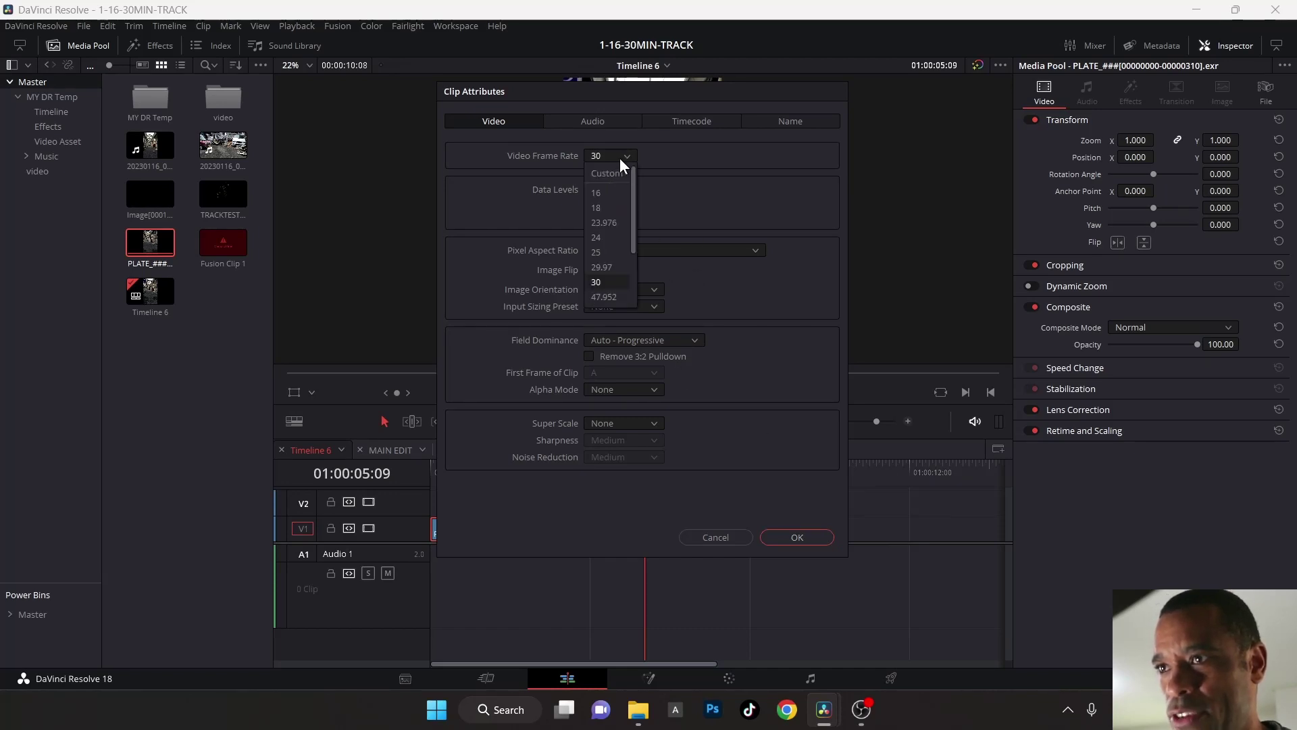
pyautogui.click(609, 238)
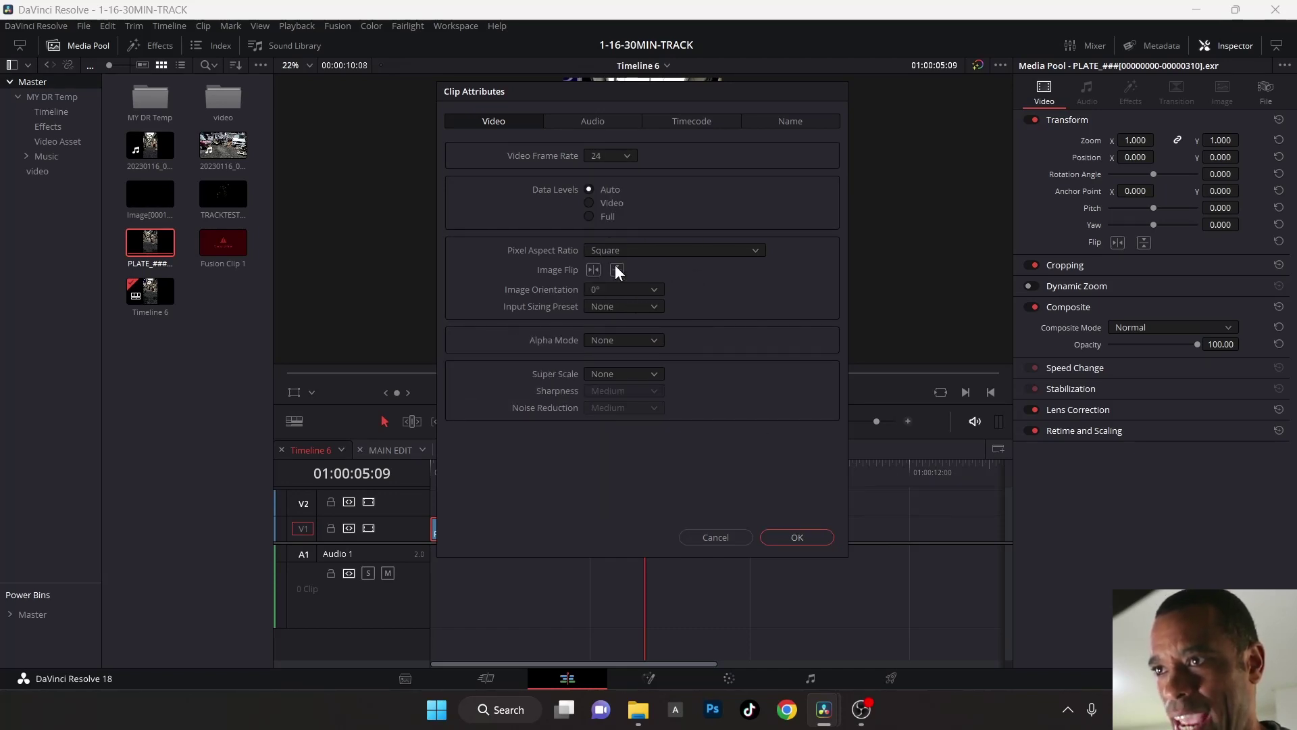
pyautogui.click(785, 541)
# - Replace the V1 clip with the longer 24 fps PLATE clip
pyautogui.moveTo(838, 531)
pyautogui.mouseDown()
pyautogui.moveTo(672, 531)
pyautogui.moveTo(815, 531)
pyautogui.mouseUp()
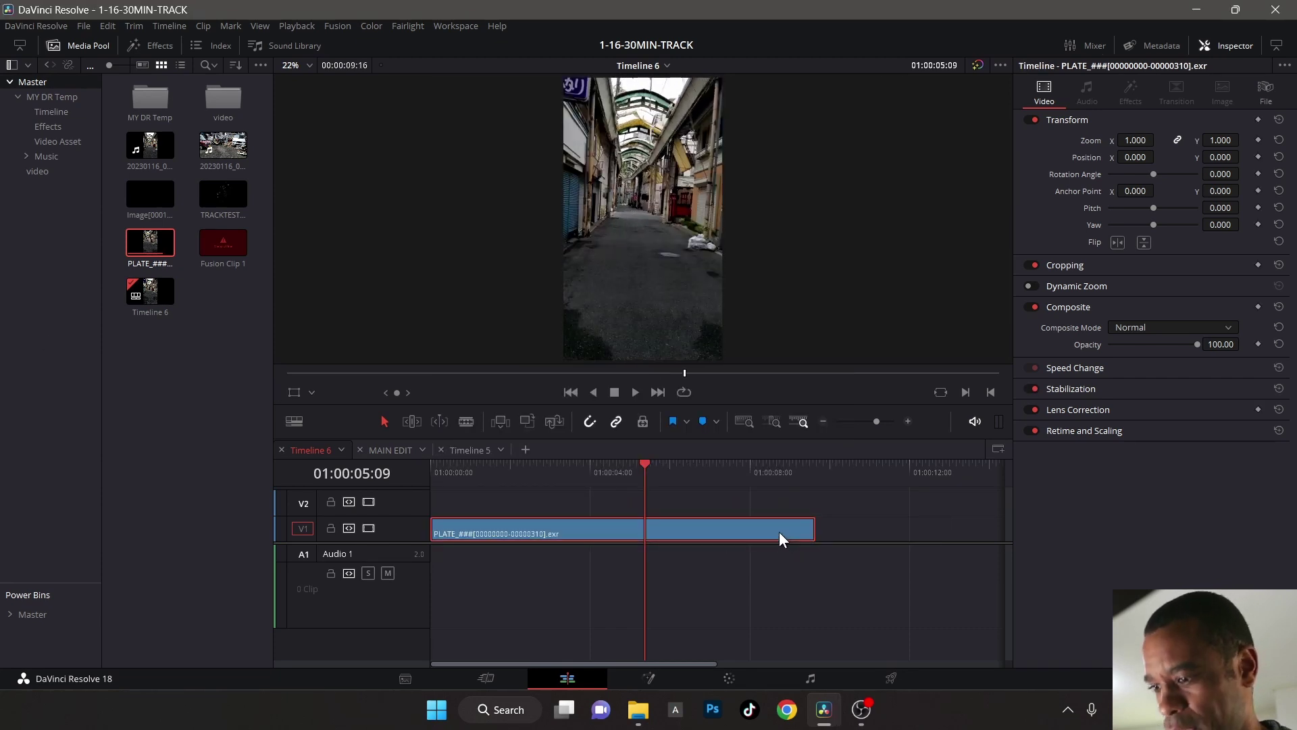
pyautogui.press('Delete')
pyautogui.moveTo(150, 243); pyautogui.dragTo(473, 531)
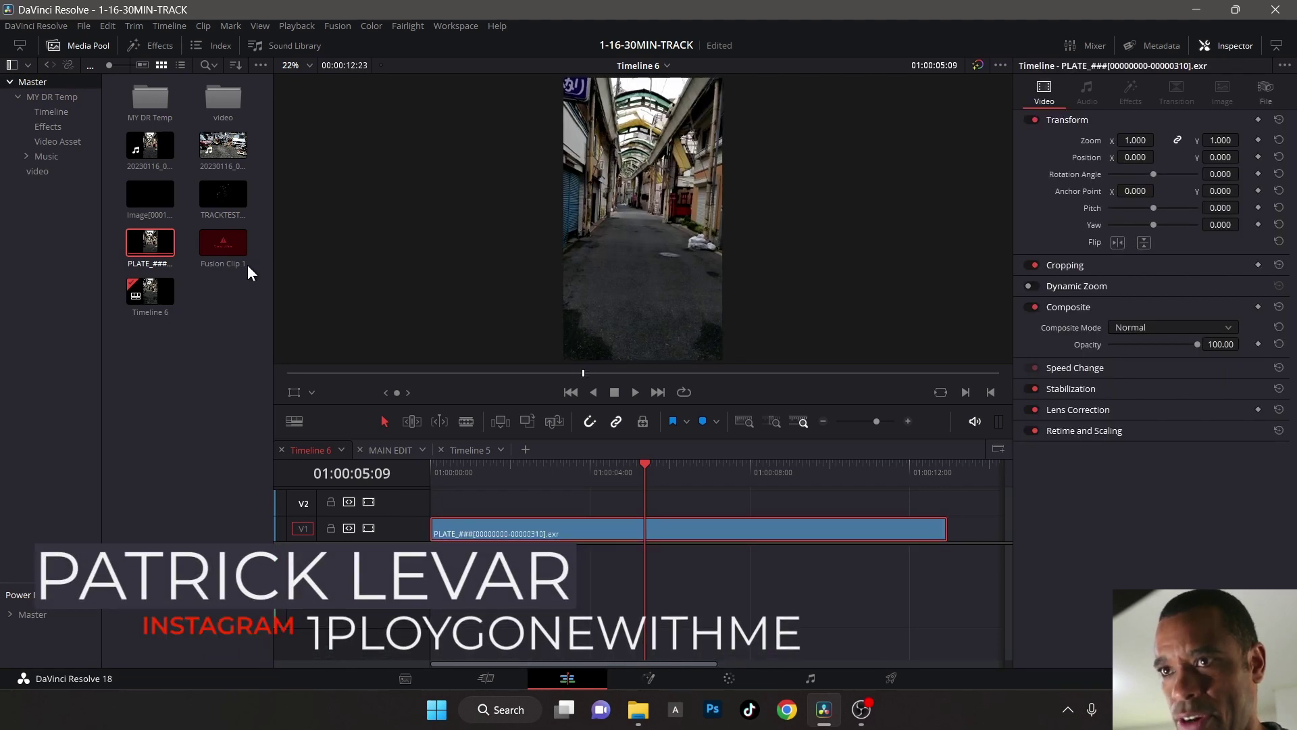
pyautogui.rightClick(143, 243)
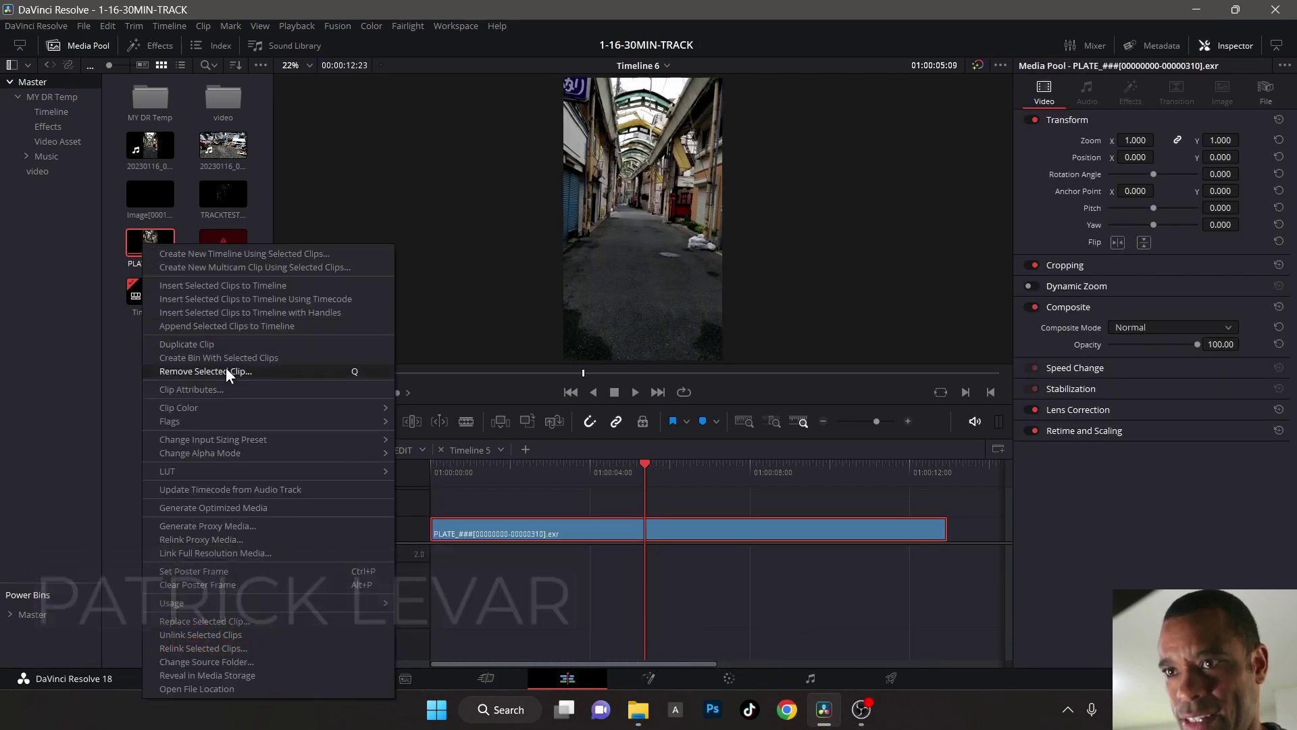
# - Switch the PLATE clip back to 30 fps and delete the resulting offline clip from V1
pyautogui.click(228, 390)
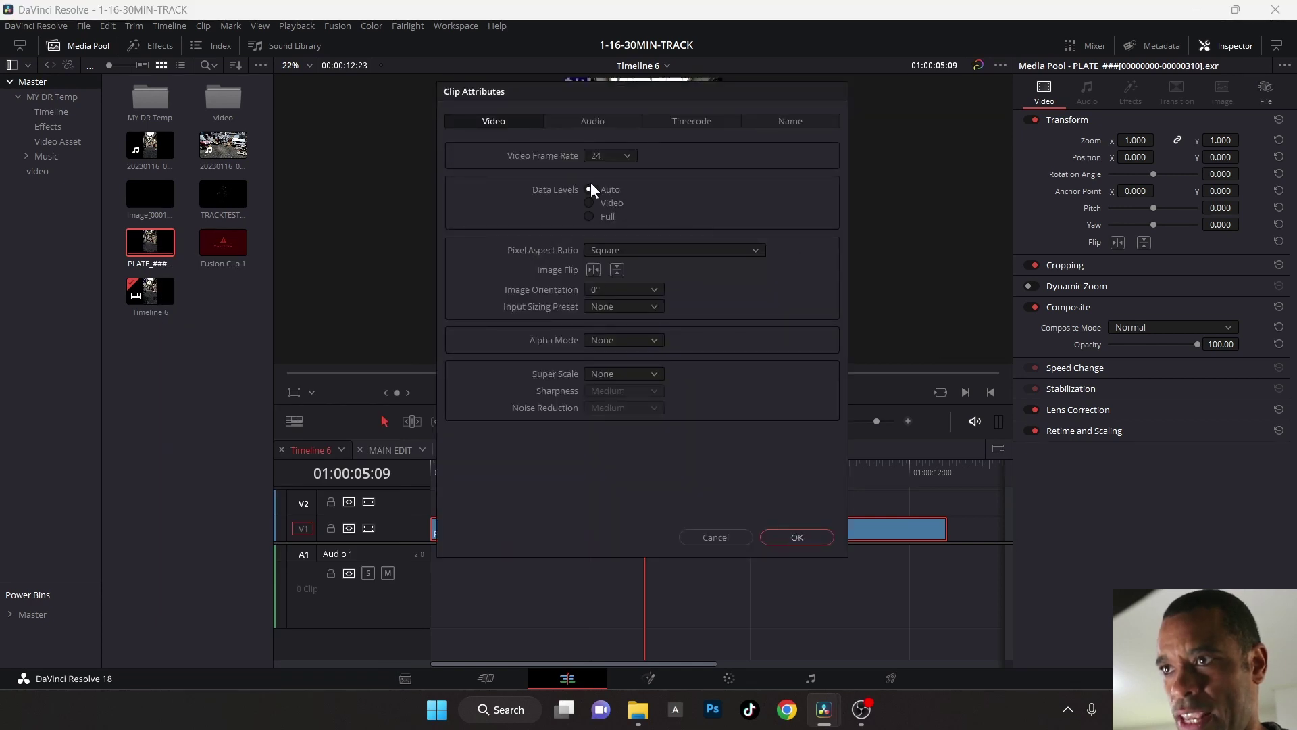
pyautogui.click(613, 156)
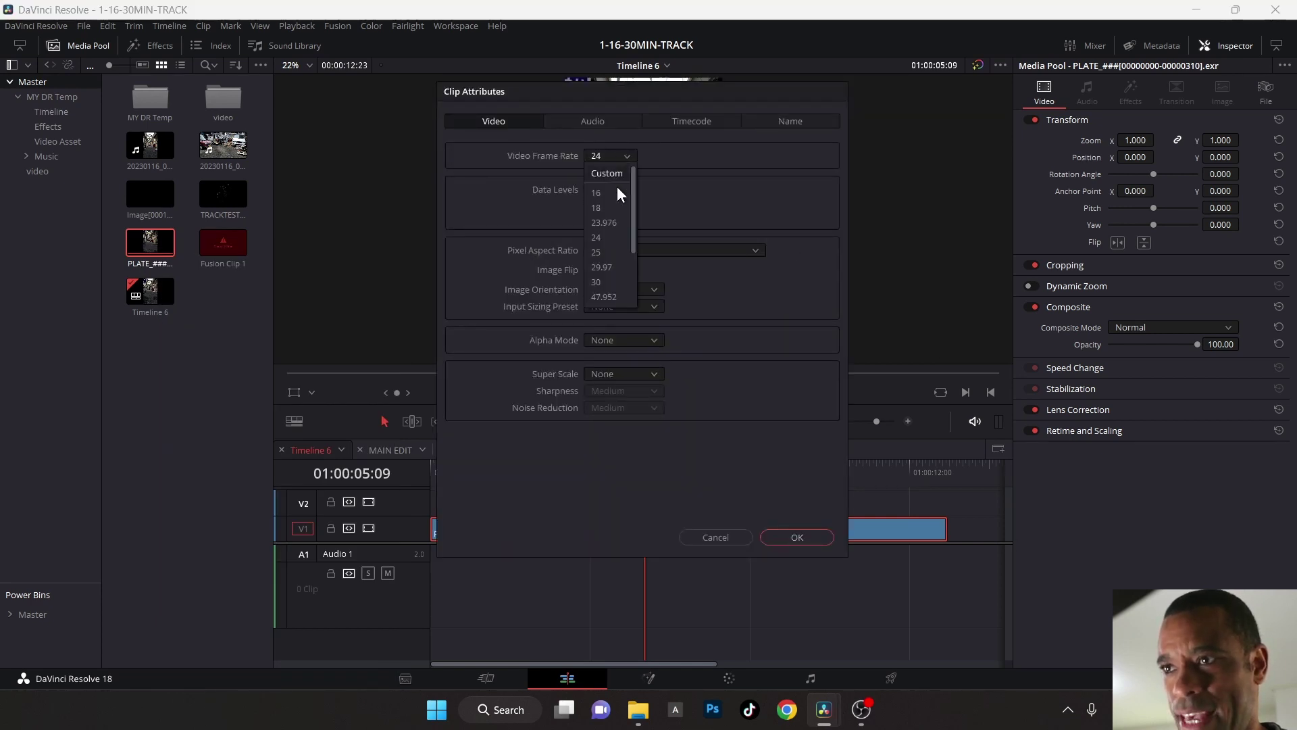
pyautogui.click(605, 283)
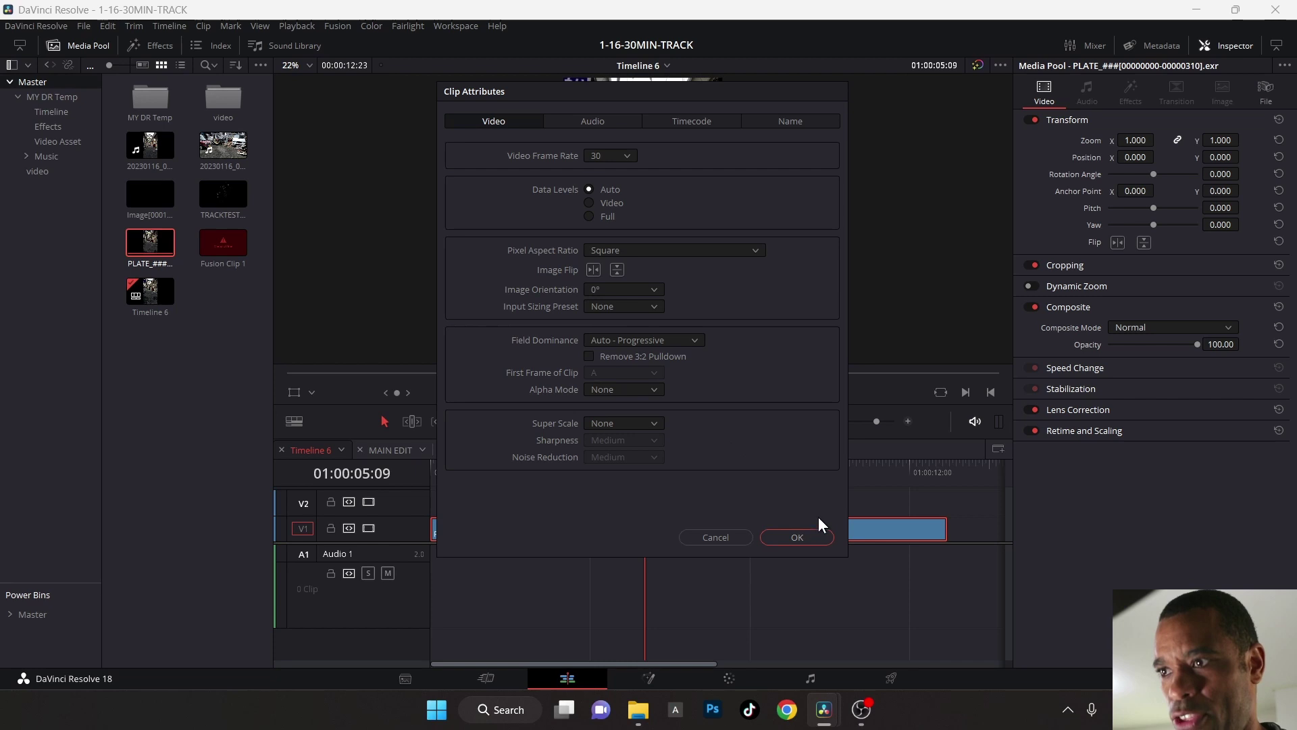
pyautogui.click(808, 538)
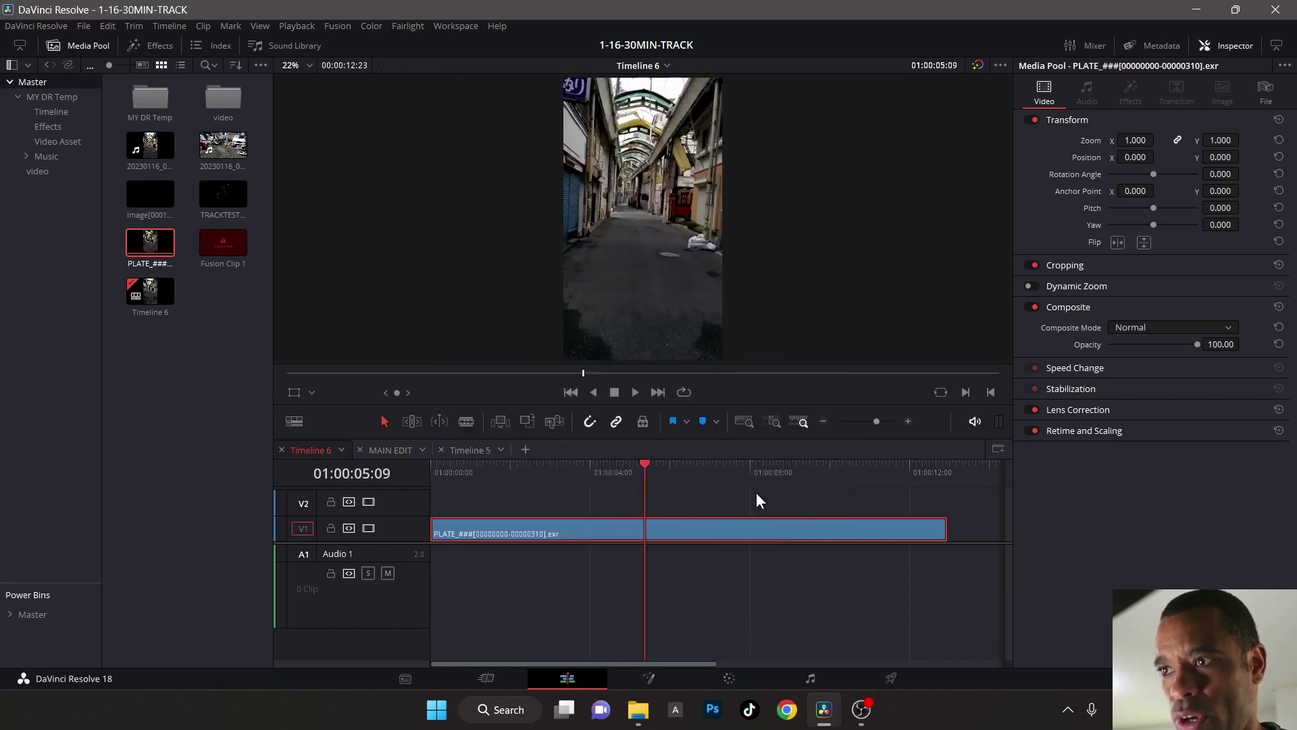
pyautogui.moveTo(522, 478); pyautogui.dragTo(616, 530)
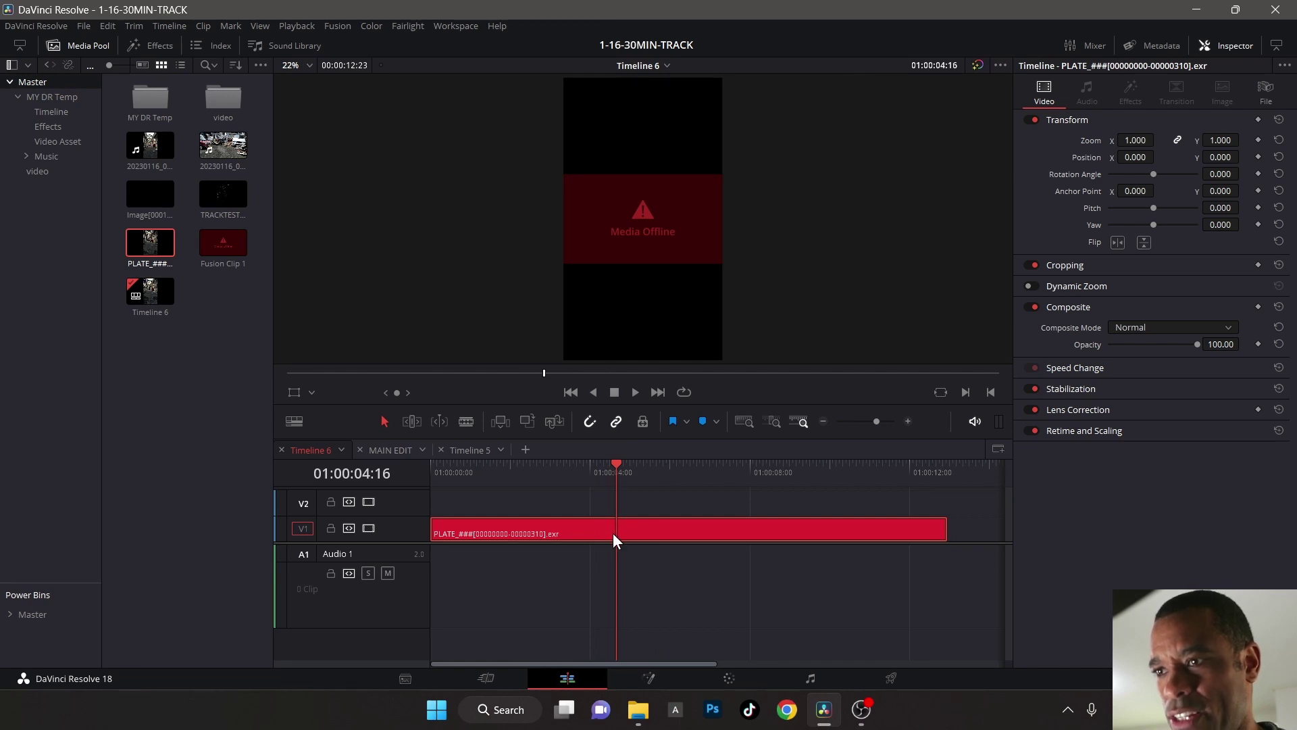
pyautogui.press('Delete')
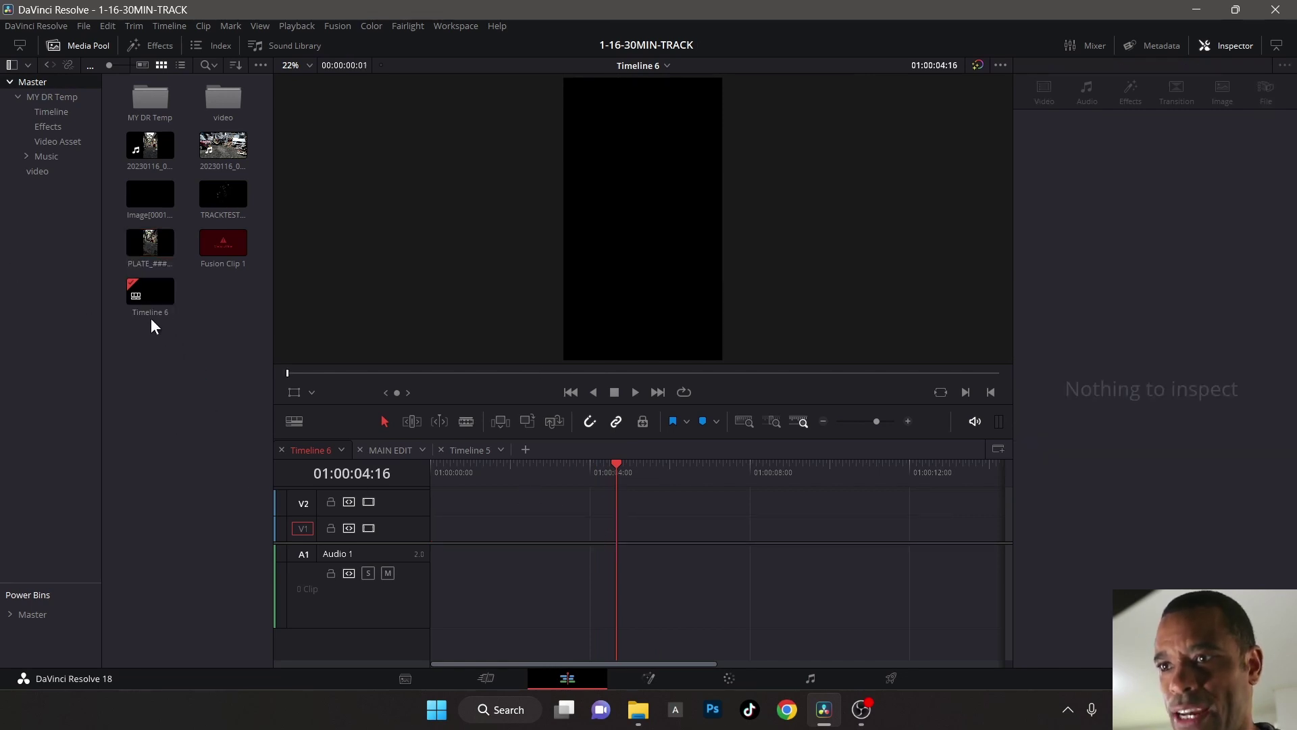
# - Set Timeline 6's timeline frame rate to 30 fps
pyautogui.rightClick(139, 295)
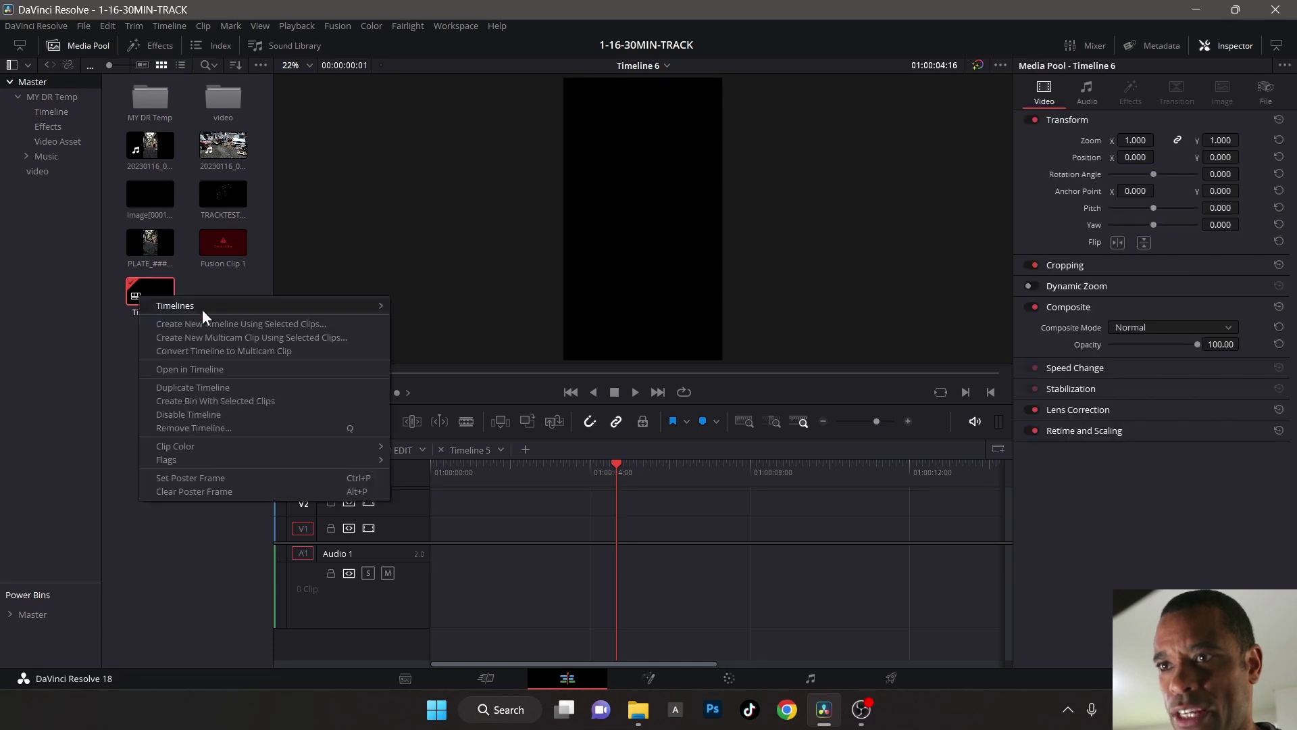
pyautogui.moveTo(240, 309)
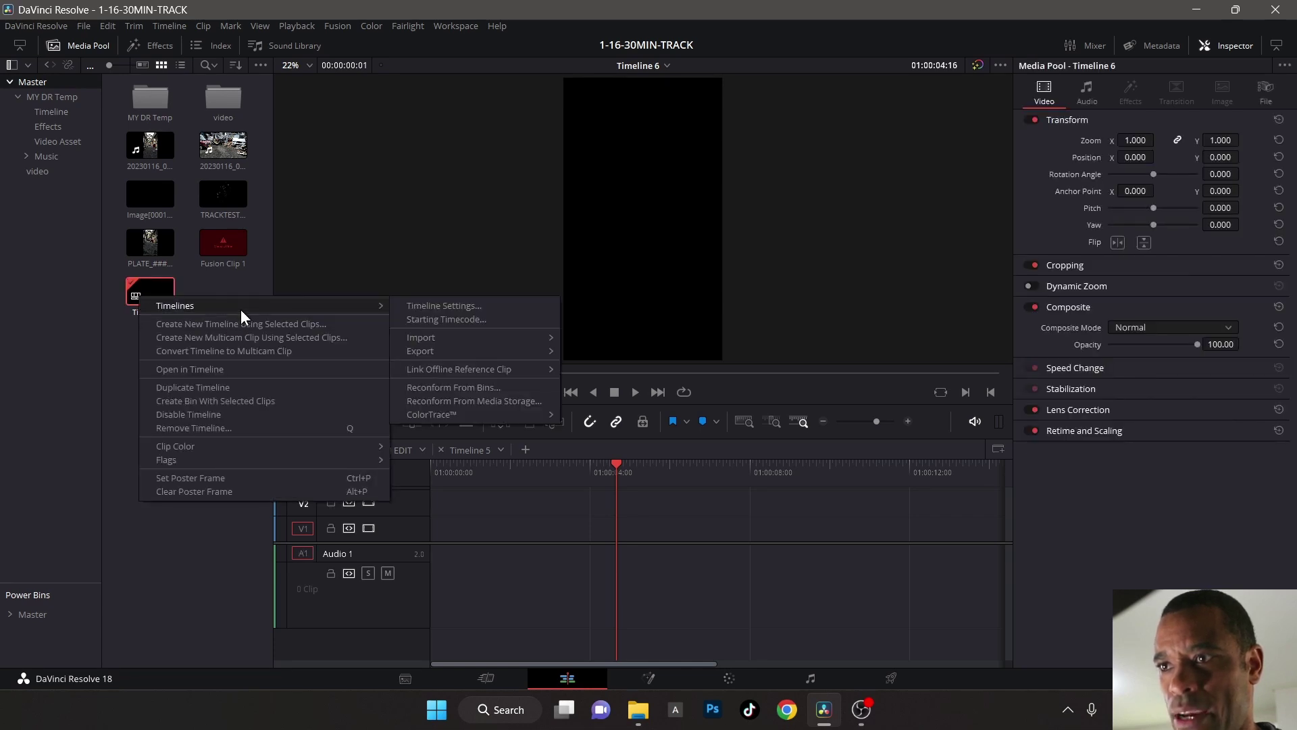
pyautogui.click(485, 304)
pyautogui.click(646, 402)
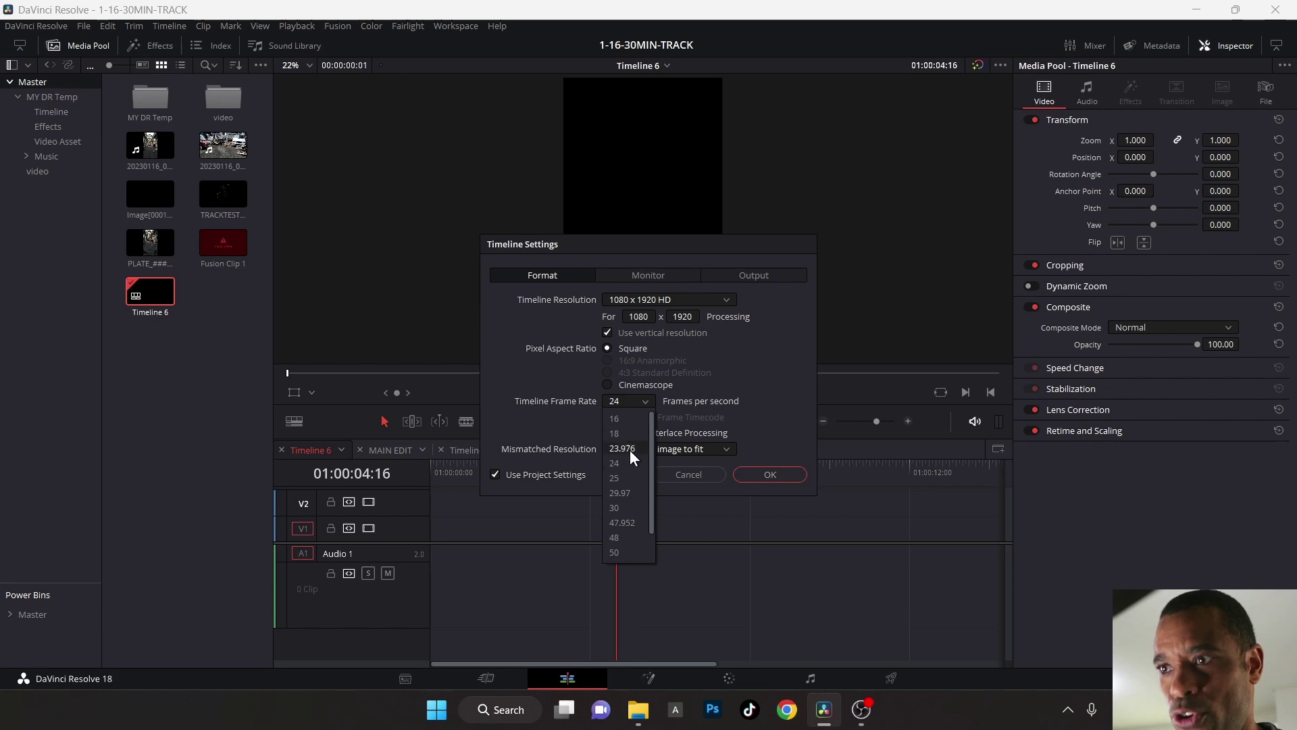
pyautogui.click(630, 508)
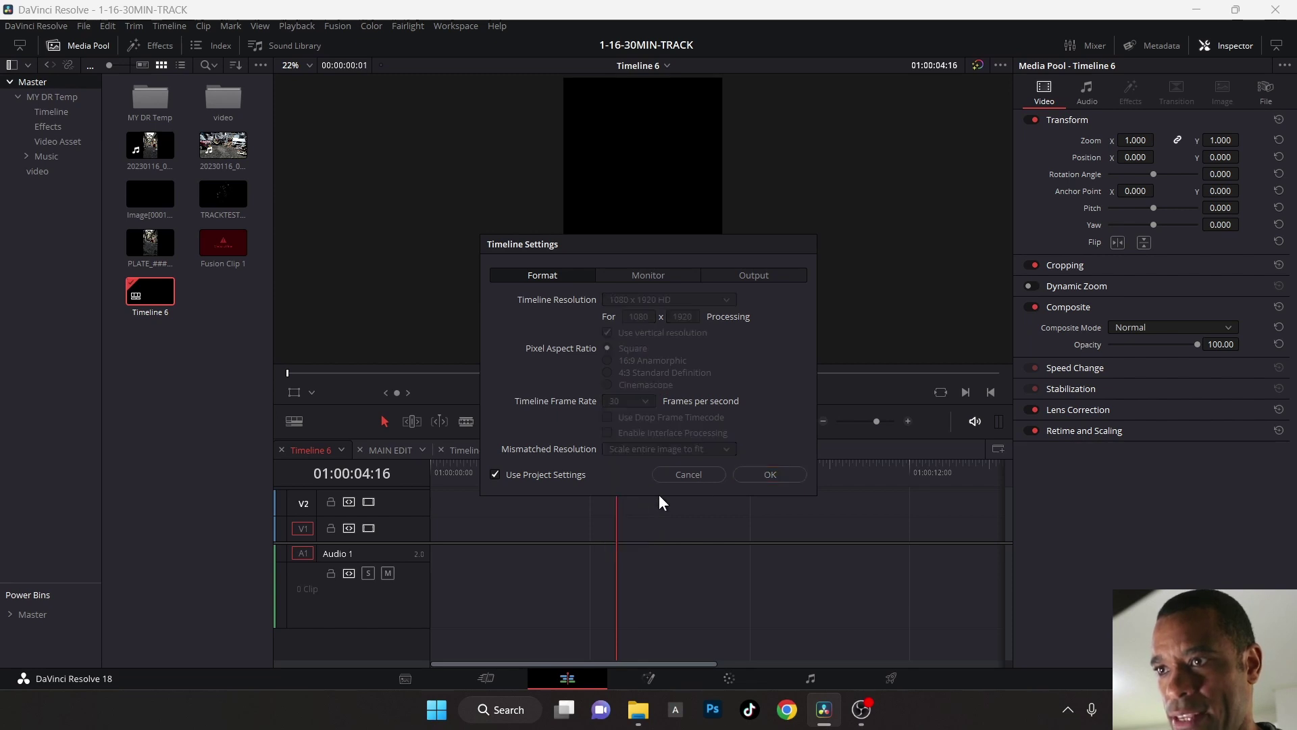
pyautogui.click(768, 474)
# - Place the PLATE clip back on the empty V1 track
pyautogui.click(162, 248)
pyautogui.moveTo(186, 258); pyautogui.dragTo(487, 521)
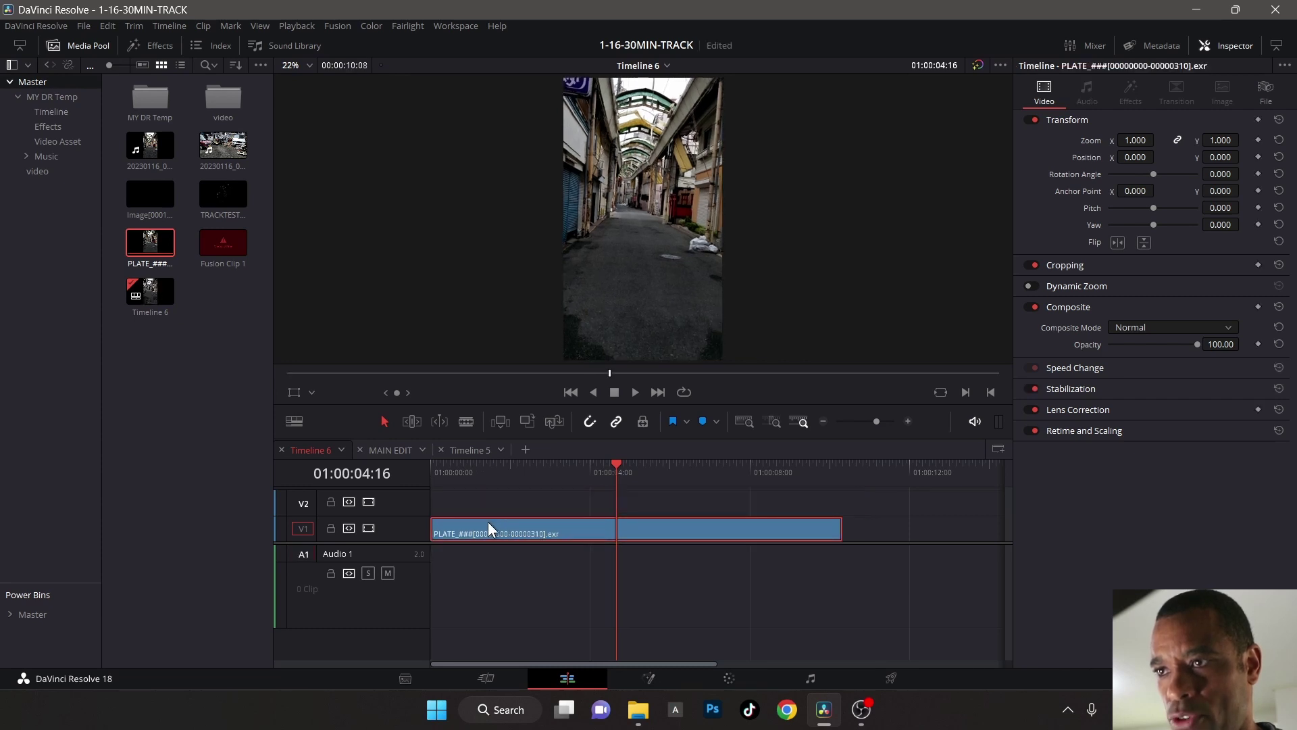
pyautogui.click(229, 196)
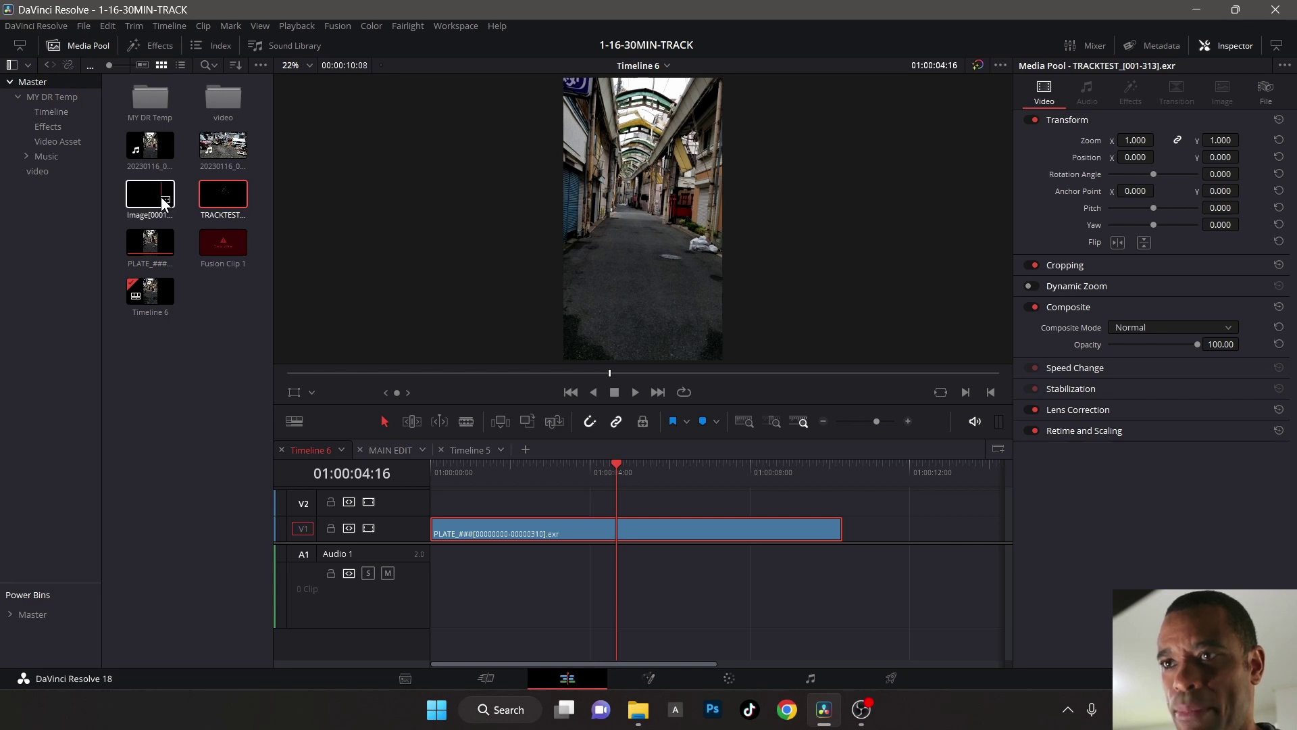
pyautogui.rightClick(220, 201)
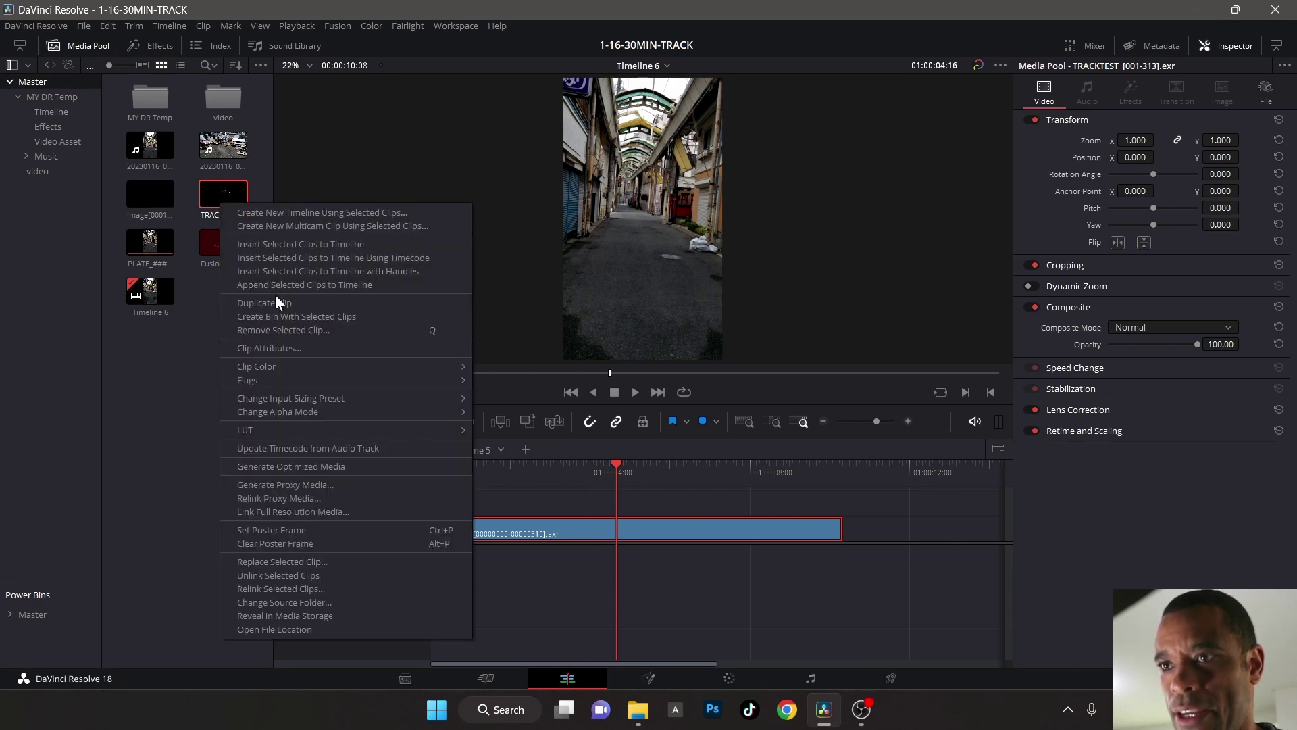
# - After confirming TRACKTEST is 30 fps, set Image[0001-0313] to 30 fps and place it on V2
pyautogui.click(797, 536)
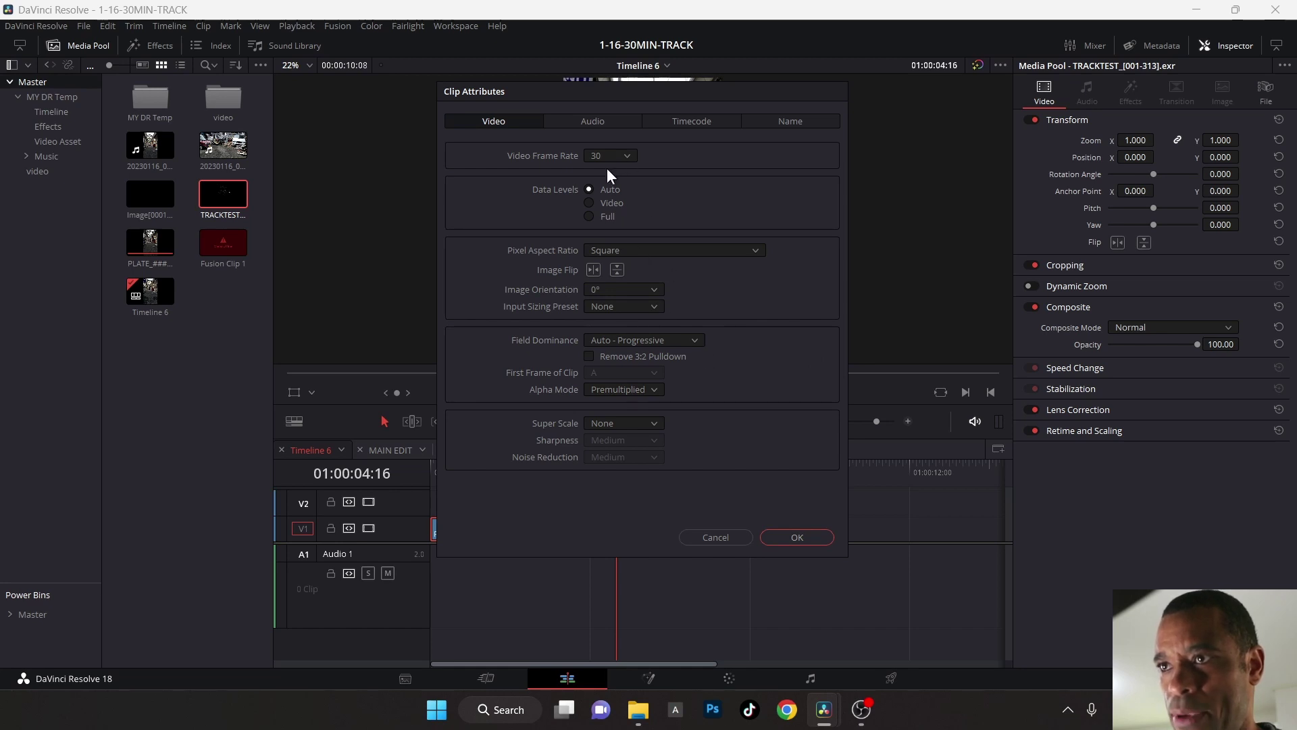
pyautogui.click(814, 536)
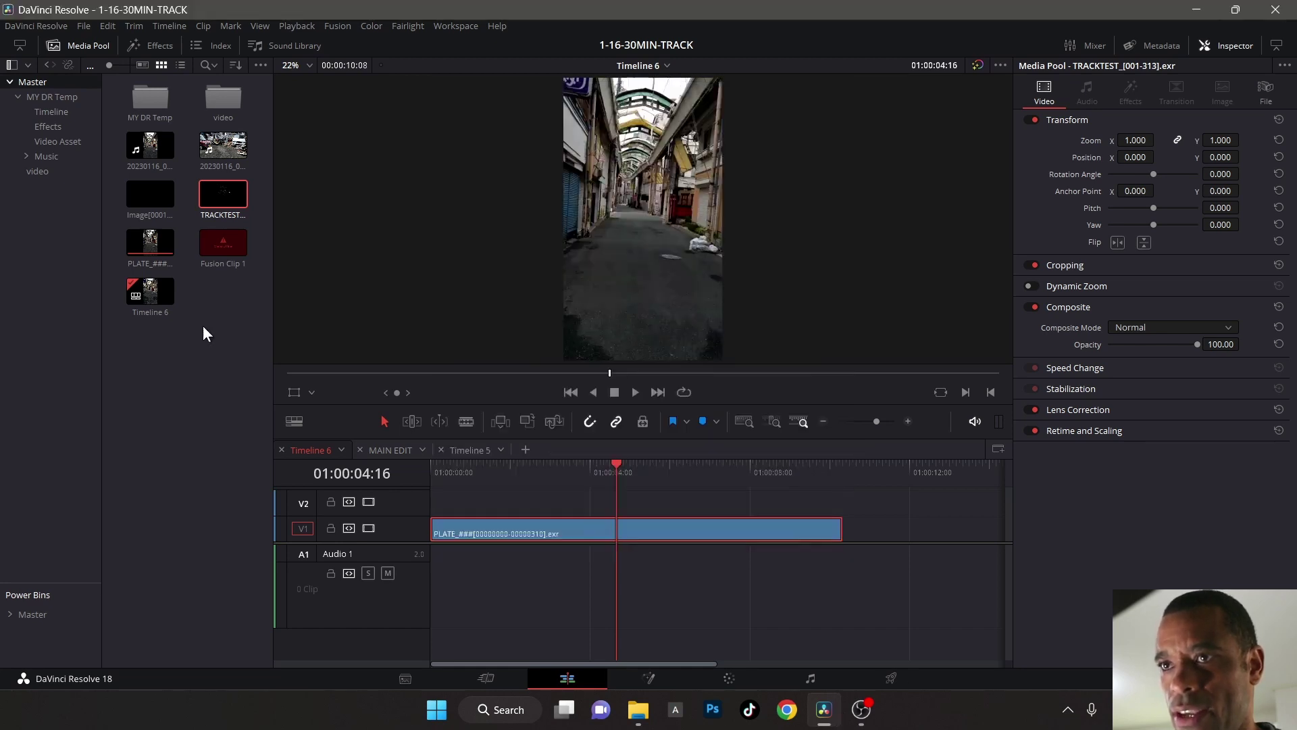
pyautogui.click(165, 197)
pyautogui.rightClick(165, 198)
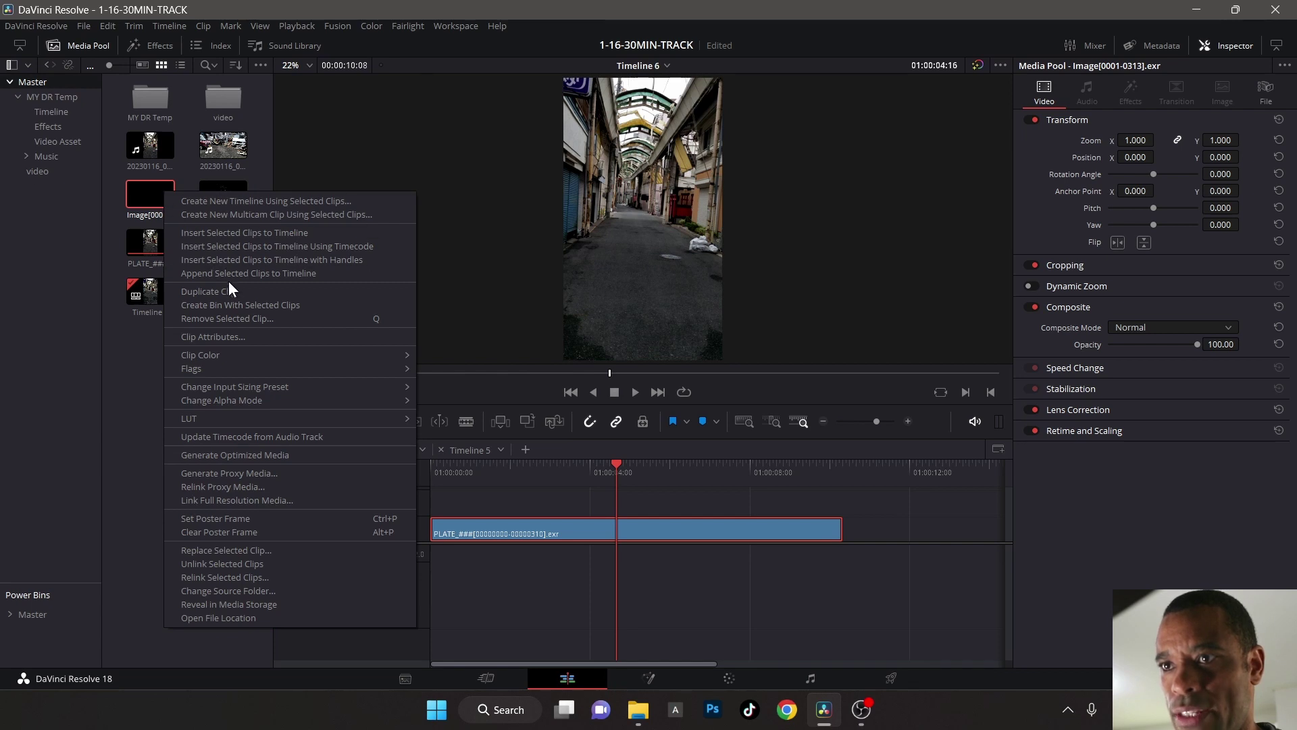
pyautogui.click(259, 338)
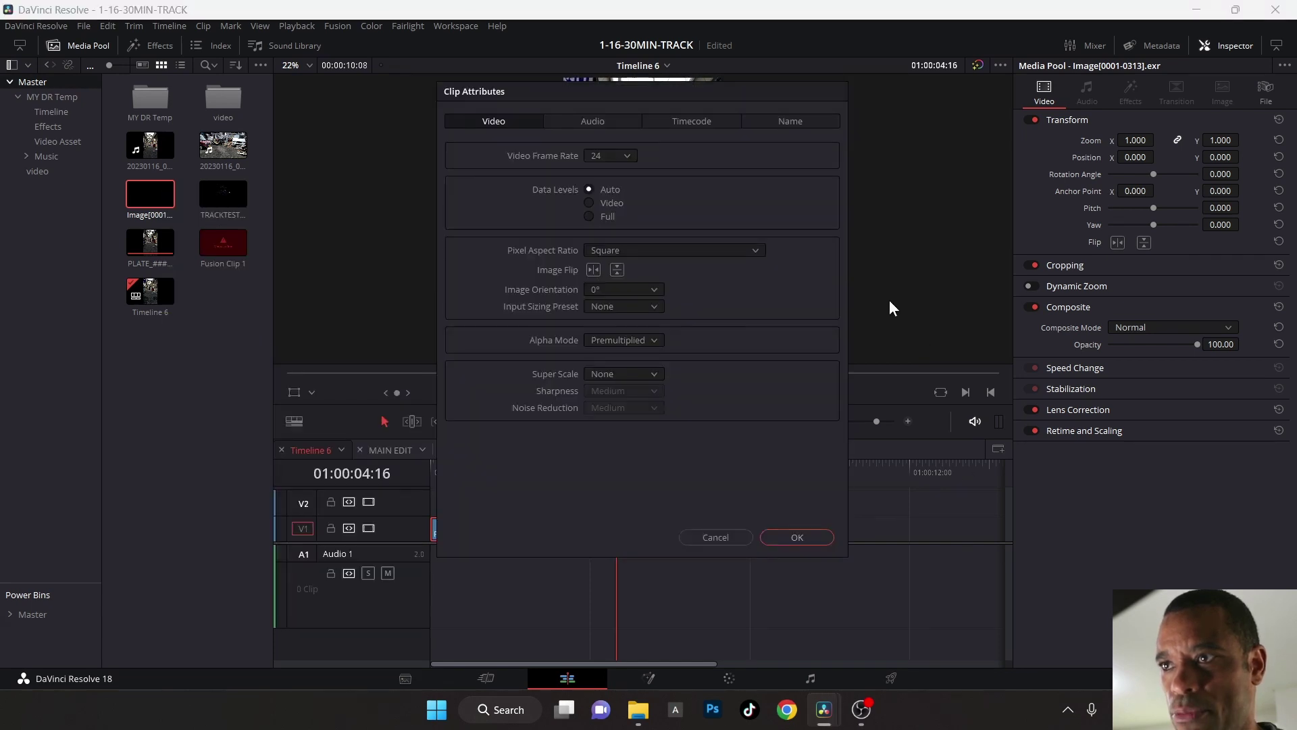
pyautogui.click(599, 158)
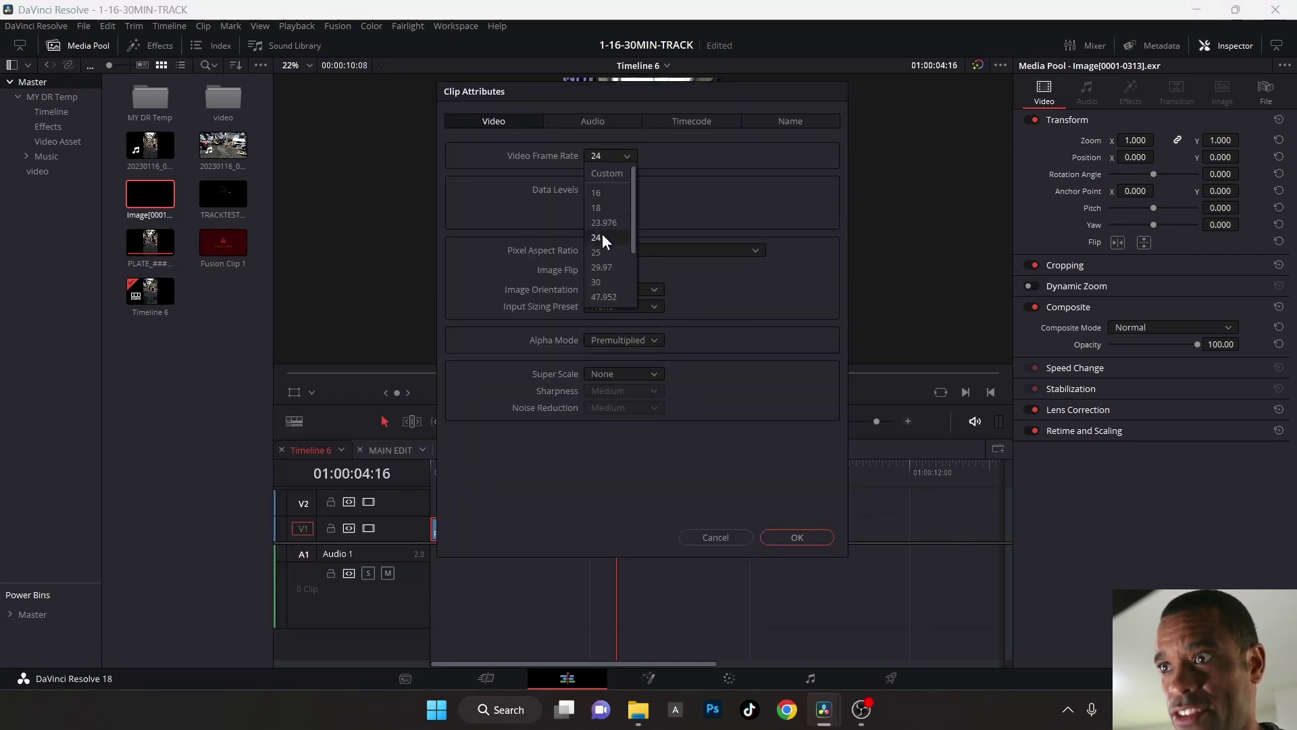
pyautogui.click(597, 283)
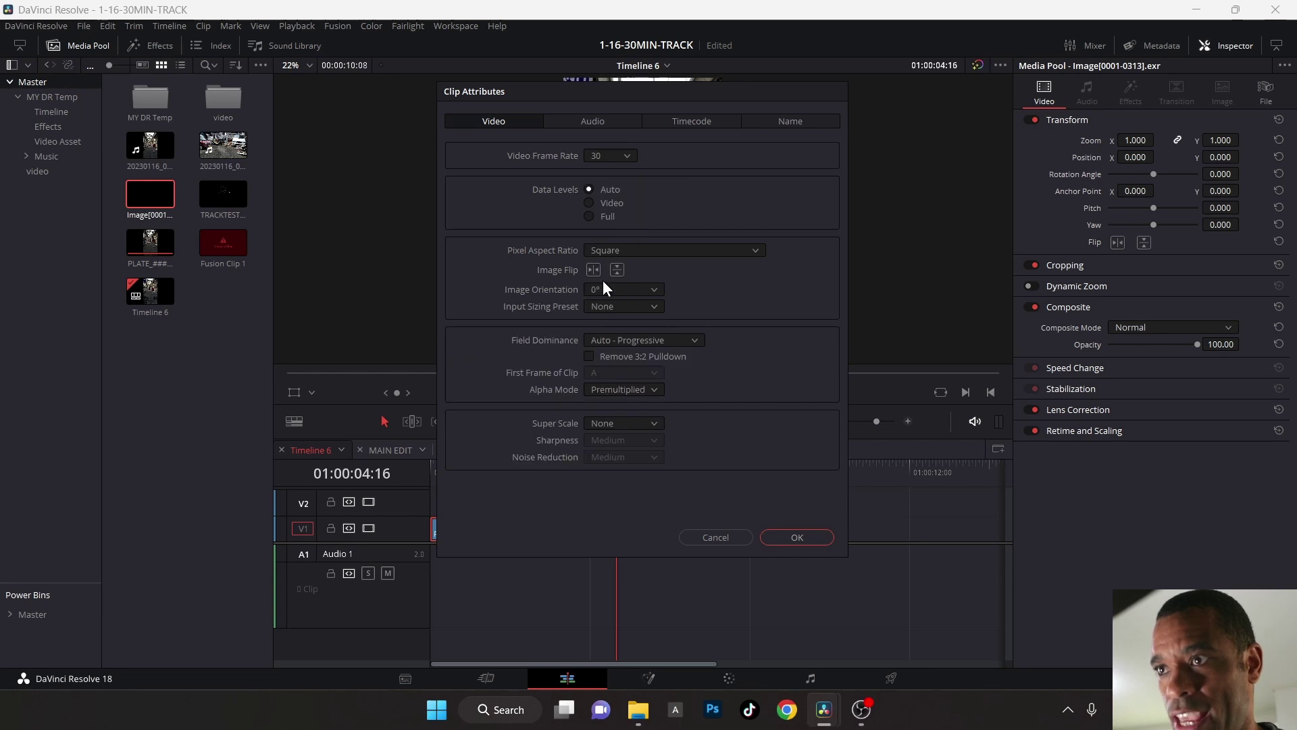
pyautogui.click(798, 538)
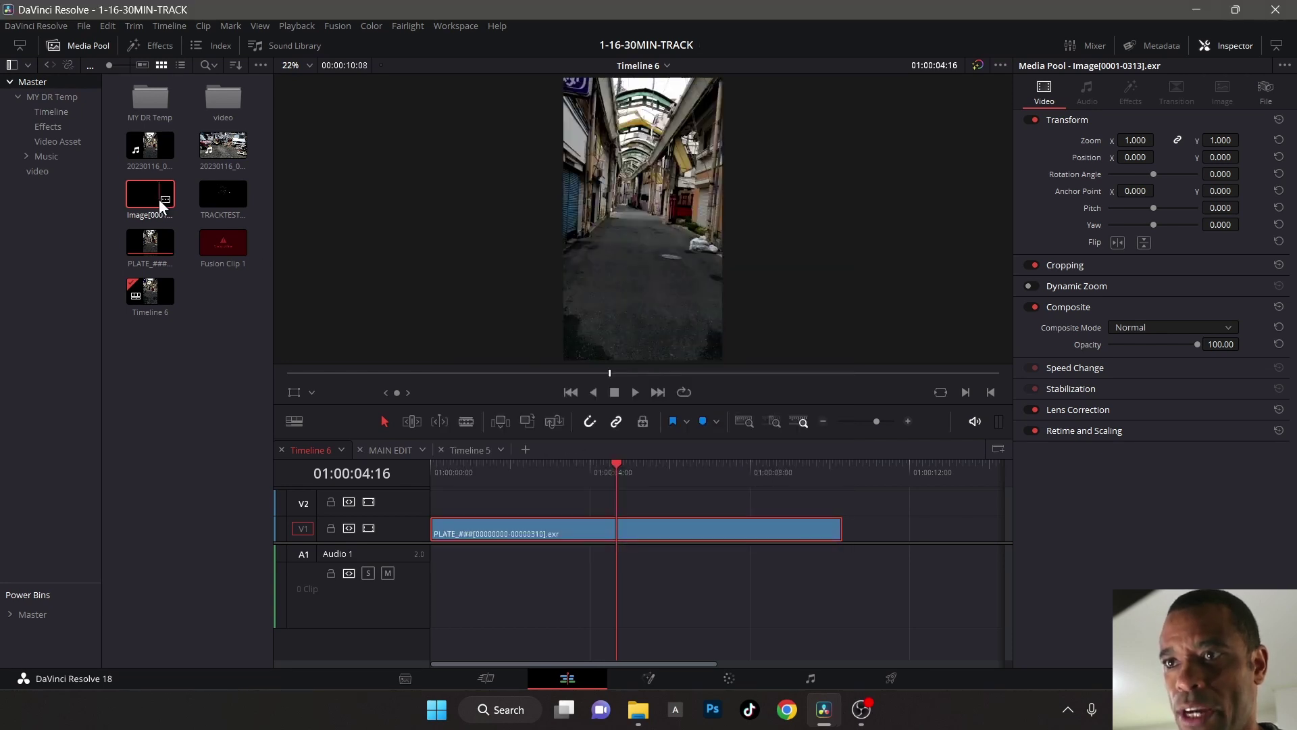
pyautogui.moveTo(163, 204); pyautogui.dragTo(450, 502)
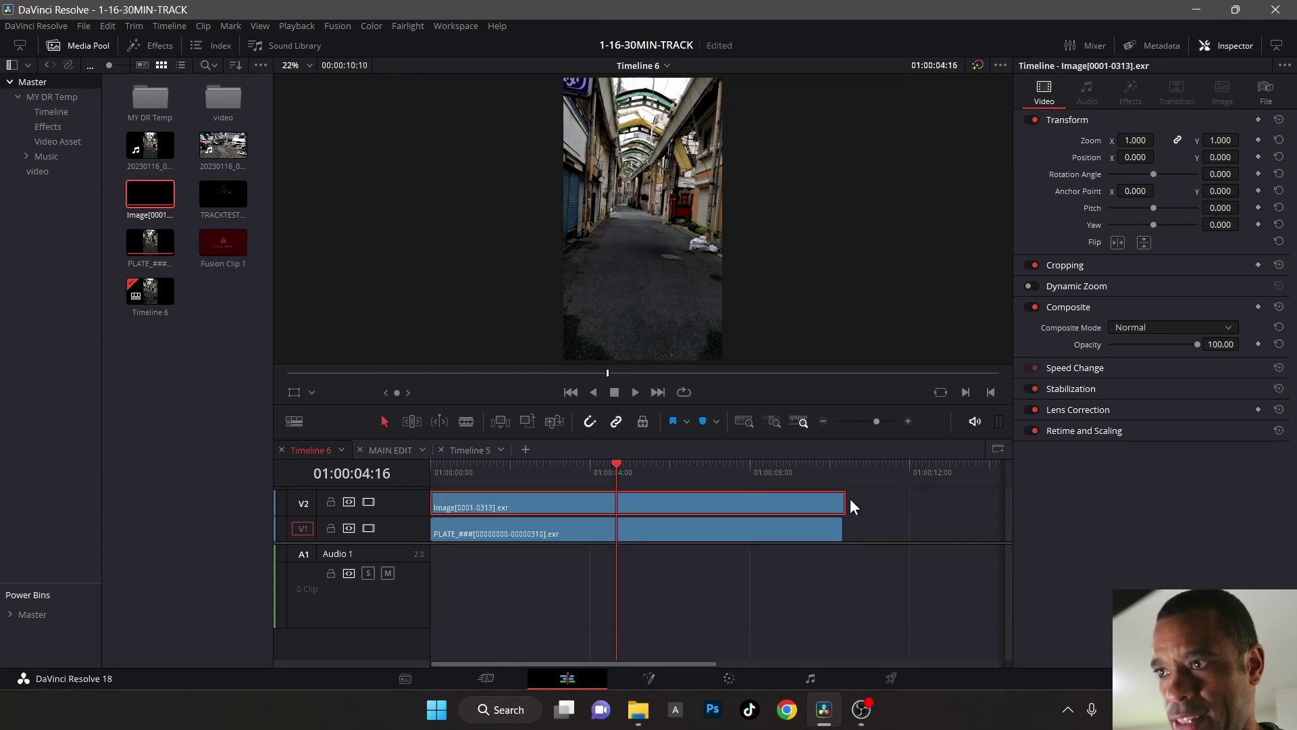
# - Add TRACKTEST_[001-313] on a new V3 track, aligned to the timeline start
pyautogui.moveTo(229, 195); pyautogui.dragTo(751, 472)
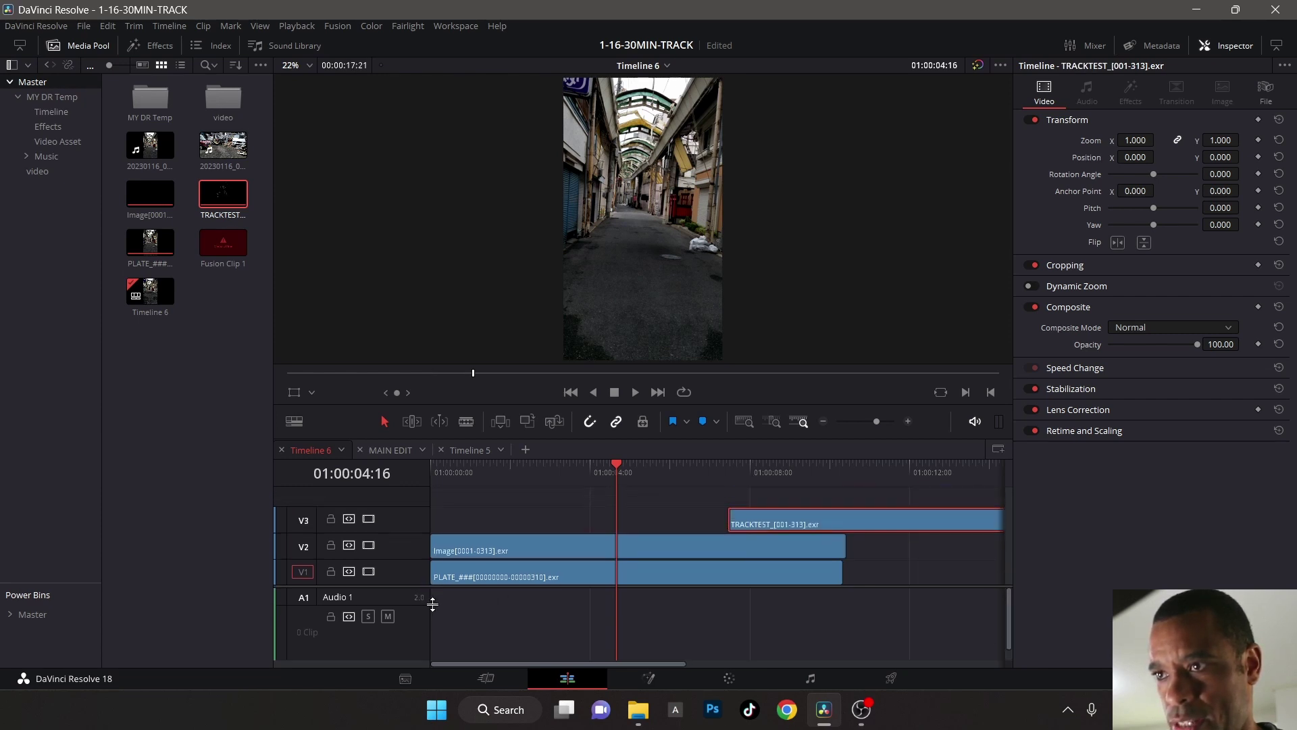
pyautogui.moveTo(831, 539); pyautogui.dragTo(527, 534)
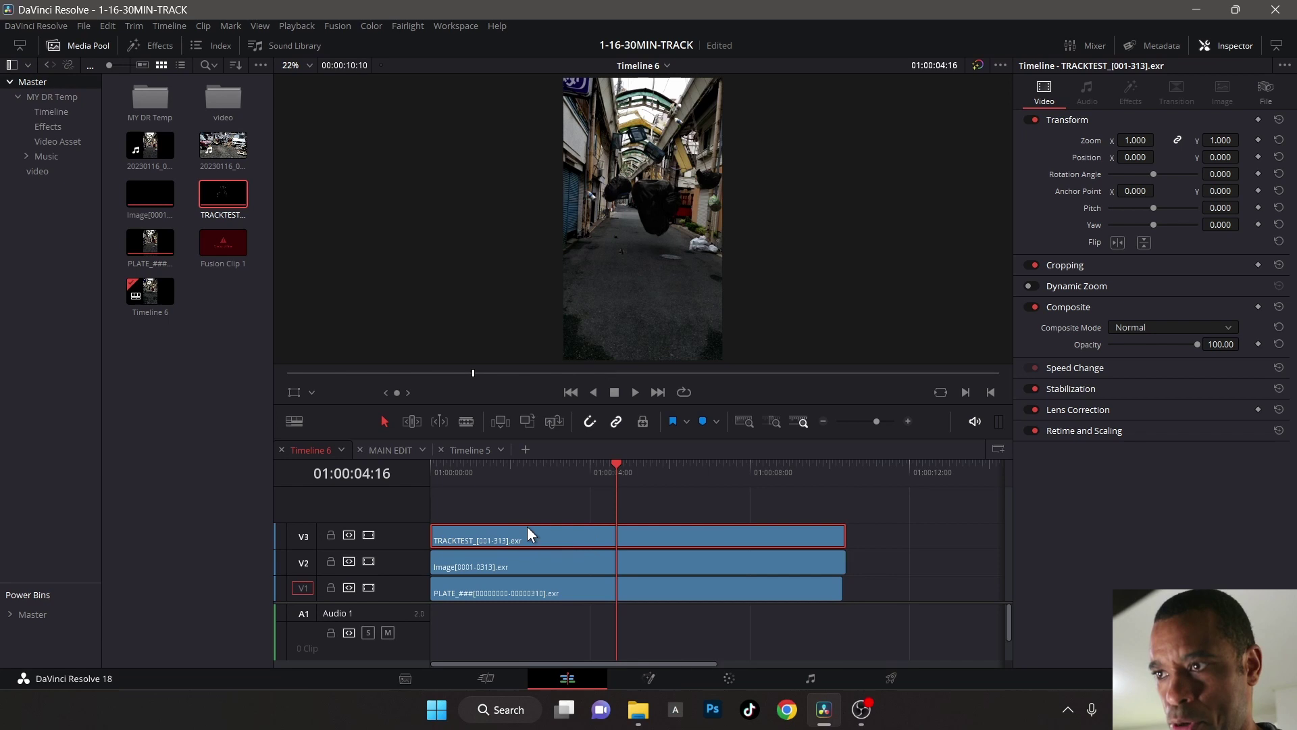
pyautogui.click(468, 475)
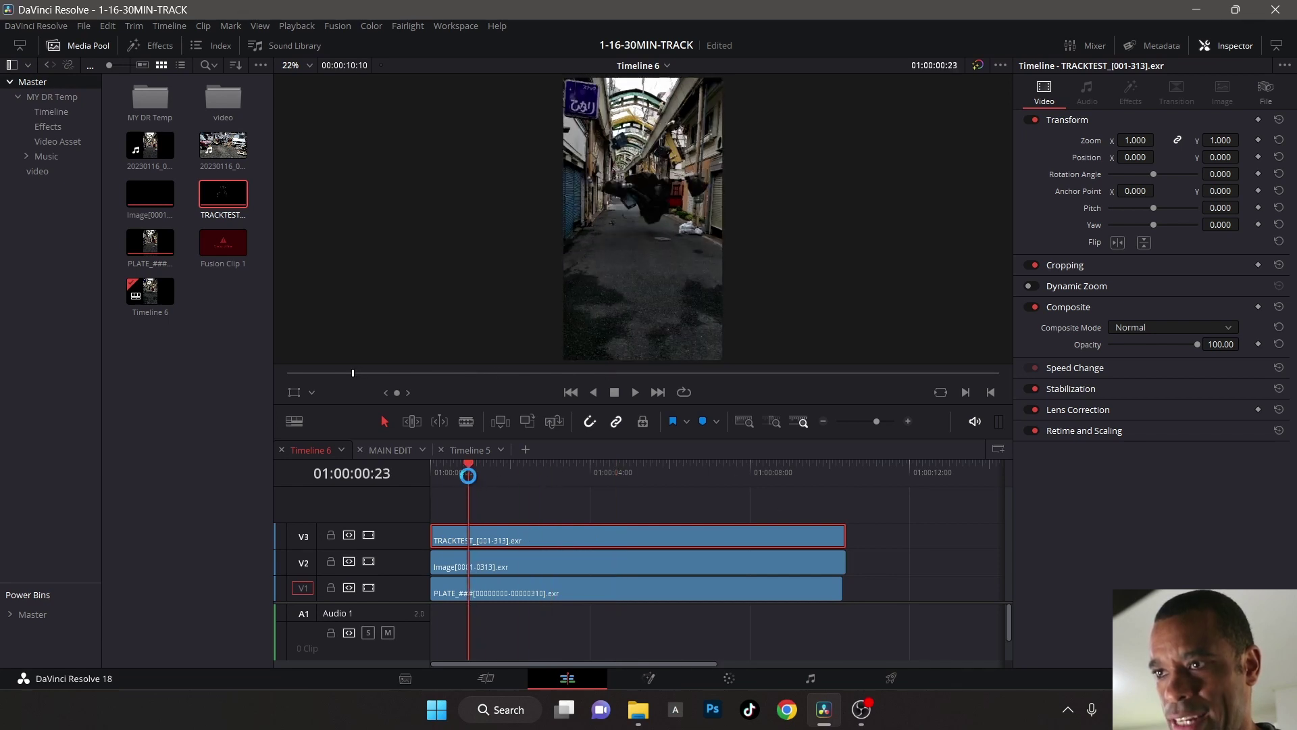
# - Play the stack, then trim the V2 and V3 clip ends to match the V1 plate's end
pyautogui.press('space')
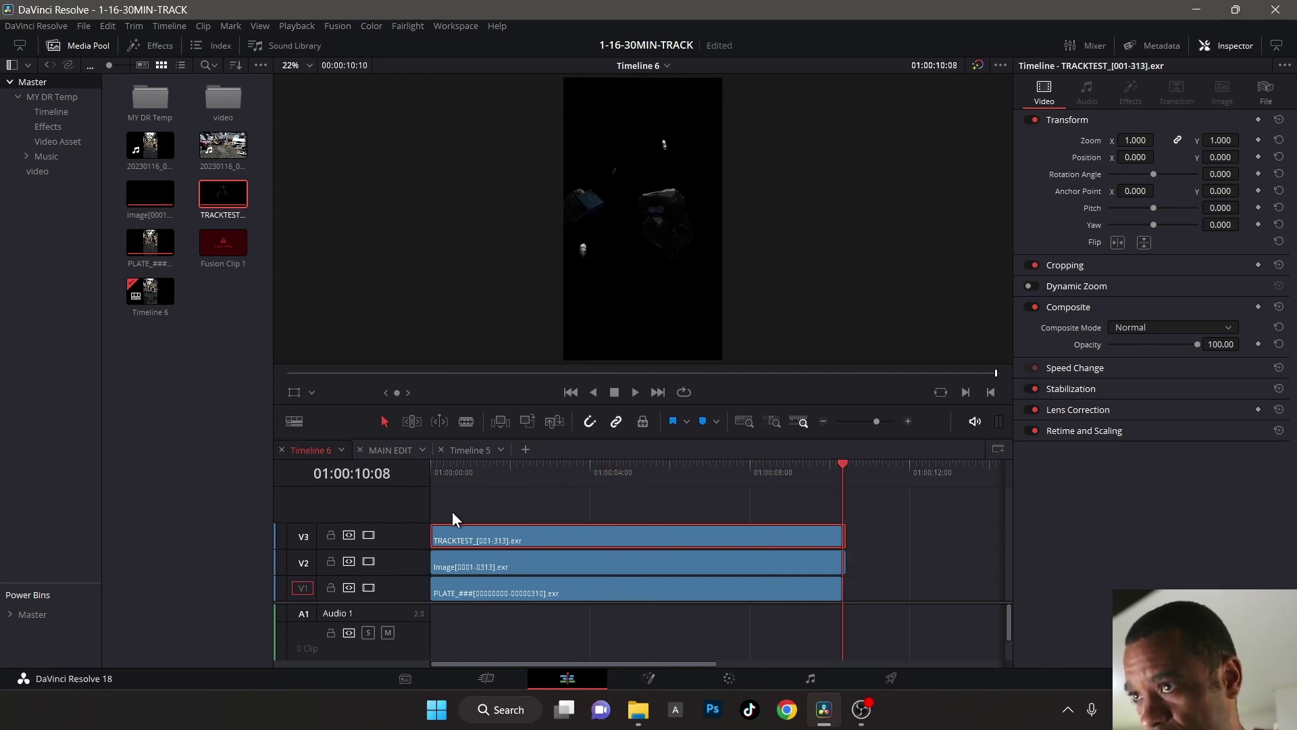
pyautogui.moveTo(843, 555); pyautogui.dragTo(836, 538)
pyautogui.moveTo(818, 471); pyautogui.dragTo(474, 464)
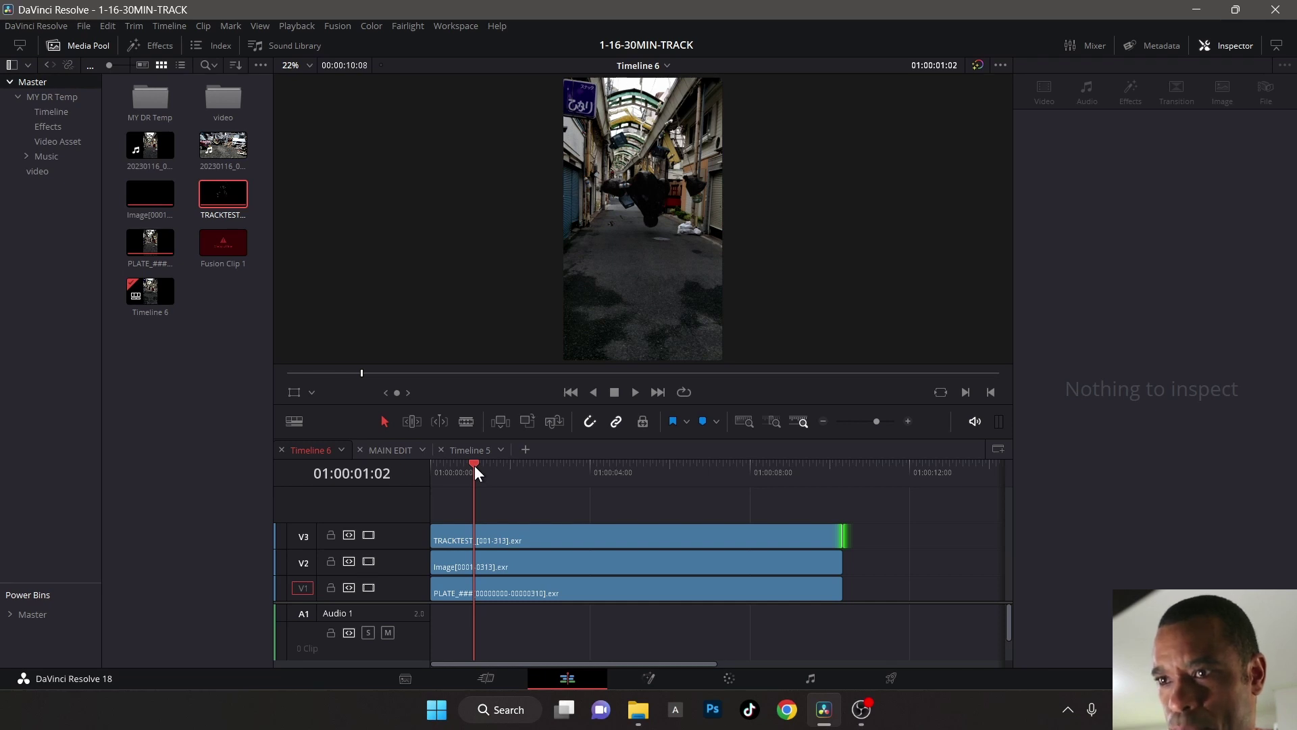
# - Split all three clips at 01:00:01:02 and ripple-delete the heads, leaving a 00:00:09:06 composite
pyautogui.moveTo(506, 507); pyautogui.dragTo(500, 637)
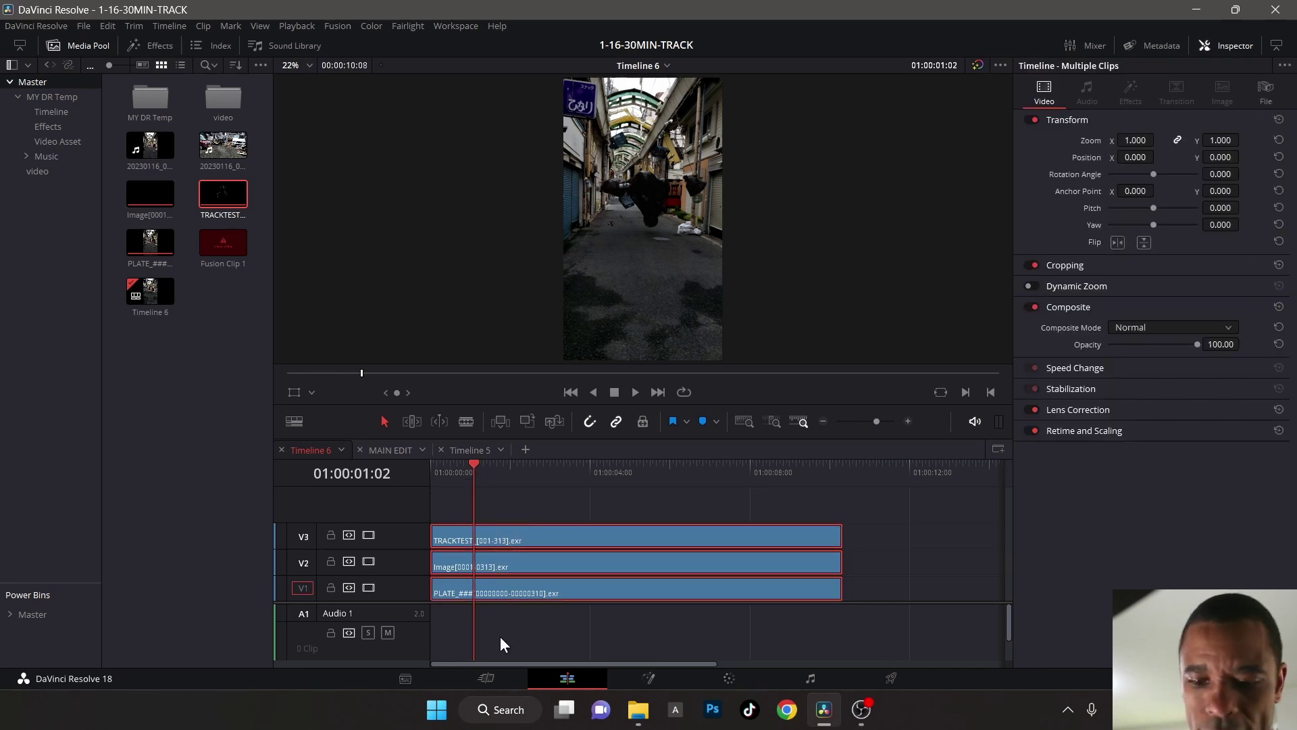
pyautogui.hotkey('ctrl', 'b')
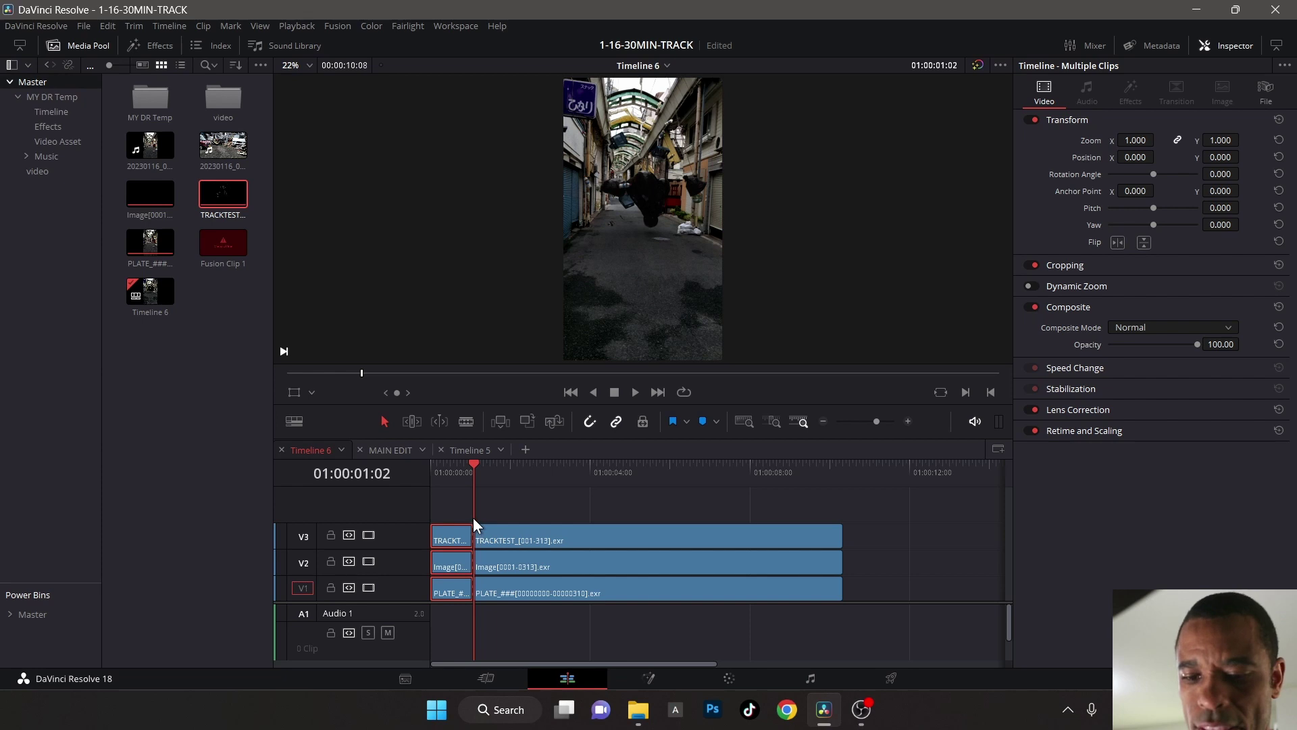
pyautogui.press('Delete')
pyautogui.moveTo(466, 465); pyautogui.dragTo(734, 475)
pyautogui.scroll(5, 691, 159)
pyautogui.moveTo(695, 221); pyautogui.dragTo(612, 237)
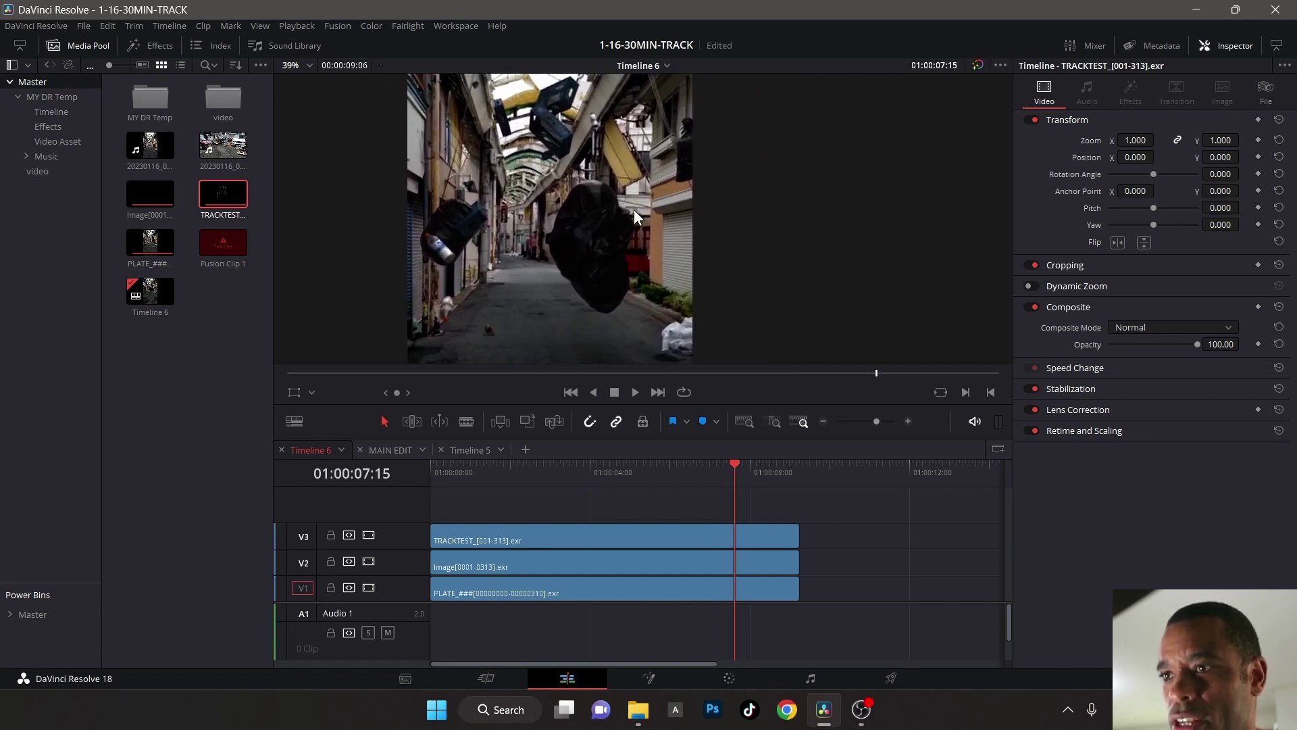
# - Combine the three stacked clips into a new Fusion clip
pyautogui.moveTo(861, 584); pyautogui.dragTo(516, 525)
pyautogui.rightClick(515, 535)
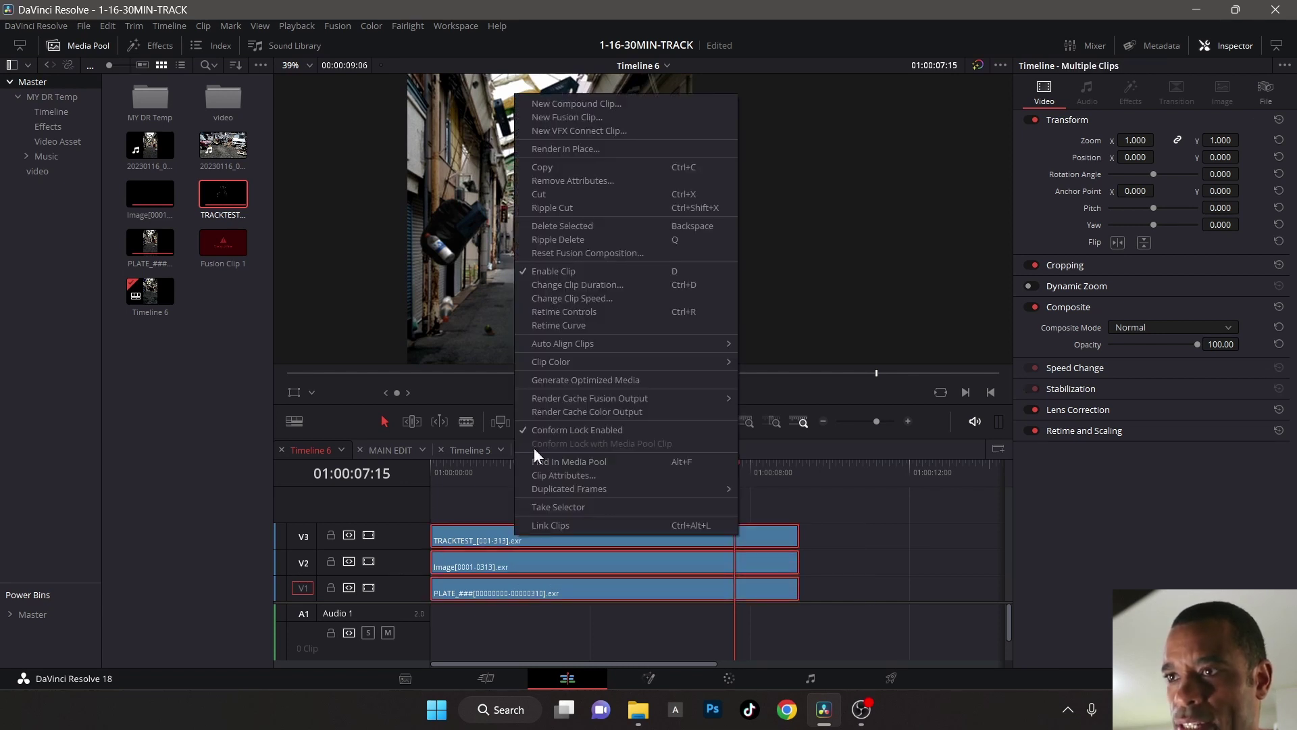
pyautogui.click(588, 117)
# - Rename Fusion Clip 2 in the Media Pool to COPM1
pyautogui.click(231, 313)
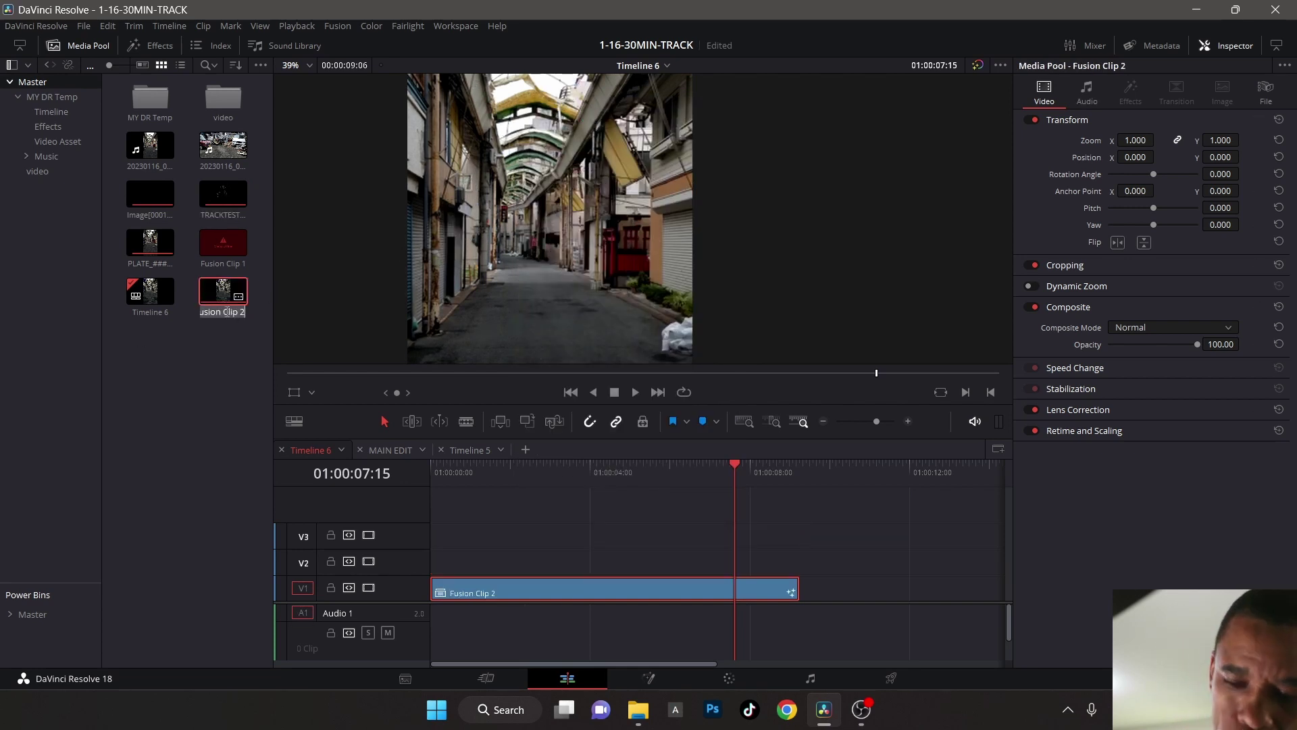
pyautogui.write('COPM1')
pyautogui.press('Return')
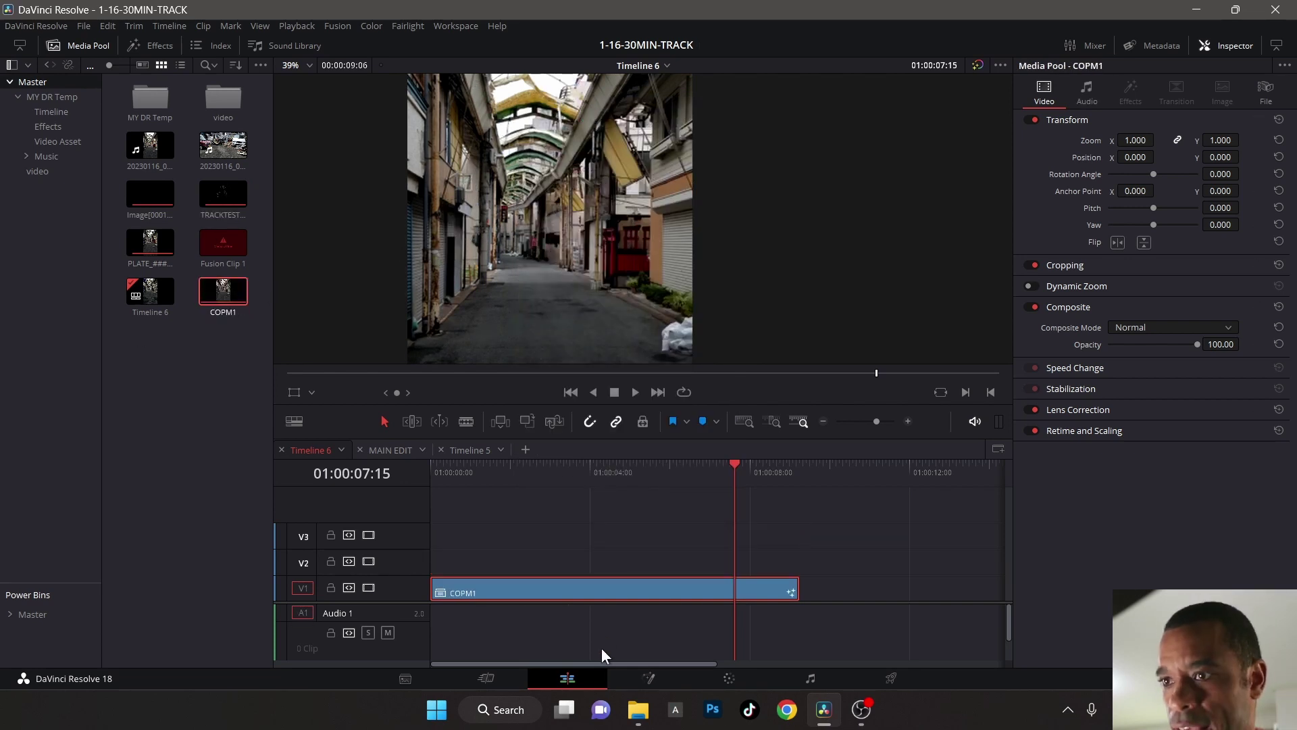
pyautogui.click(643, 682)
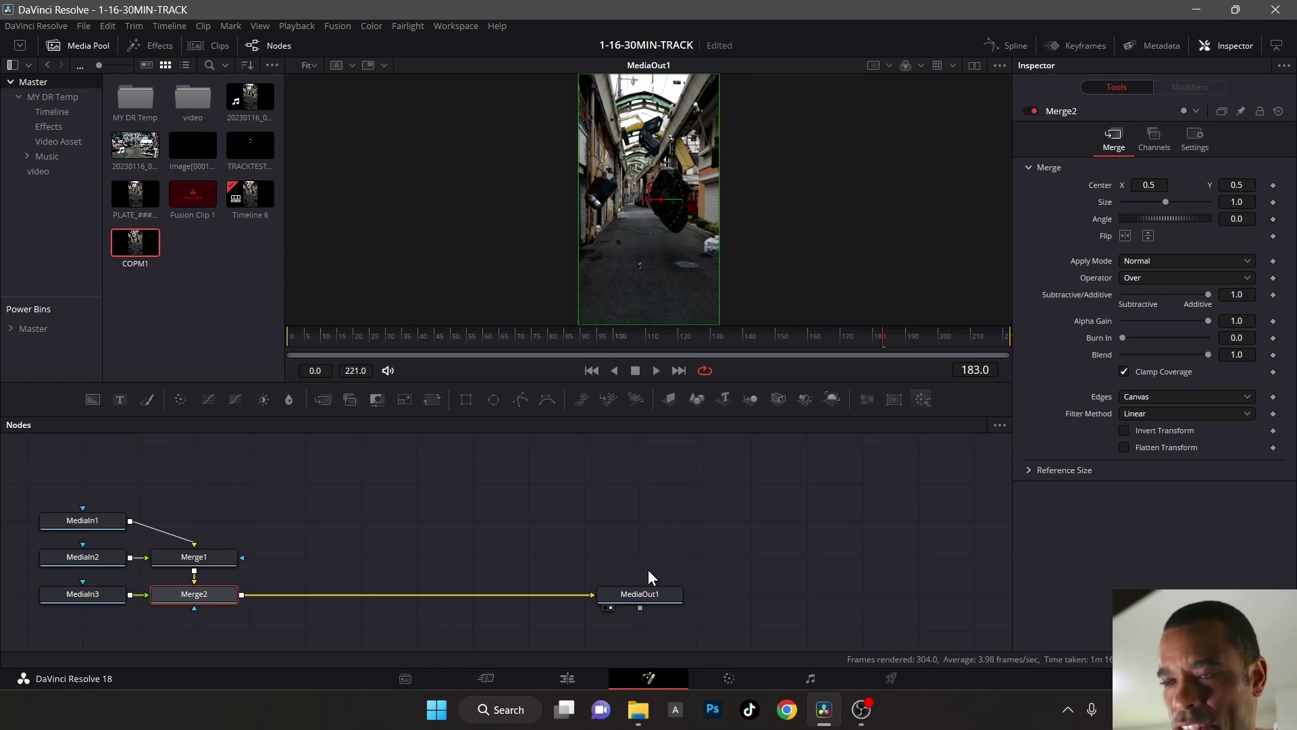
# - Column Merge2, Merge1 and MediaIn1 above MediaOut1, with MediaIn2 and MediaIn3 beside the merges
pyautogui.moveTo(211, 595); pyautogui.dragTo(655, 562)
pyautogui.moveTo(191, 560); pyautogui.dragTo(677, 521)
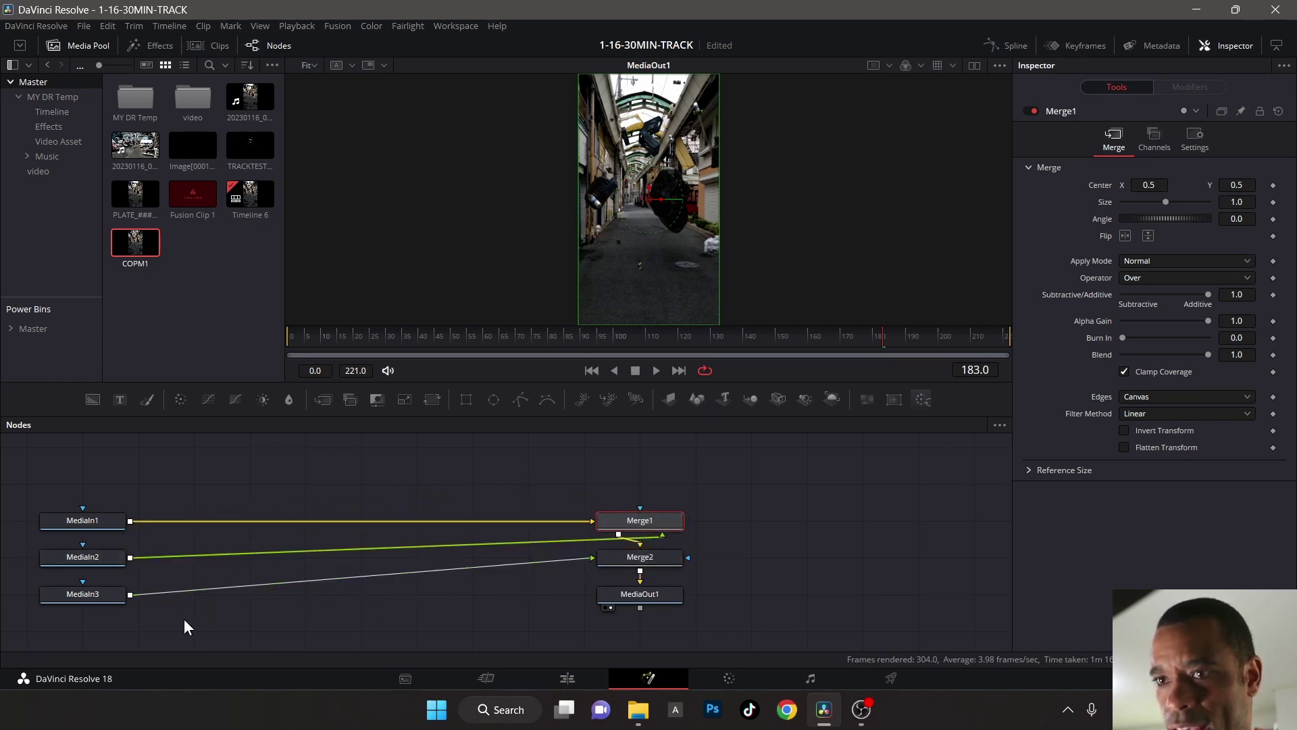
pyautogui.moveTo(92, 532); pyautogui.dragTo(648, 495)
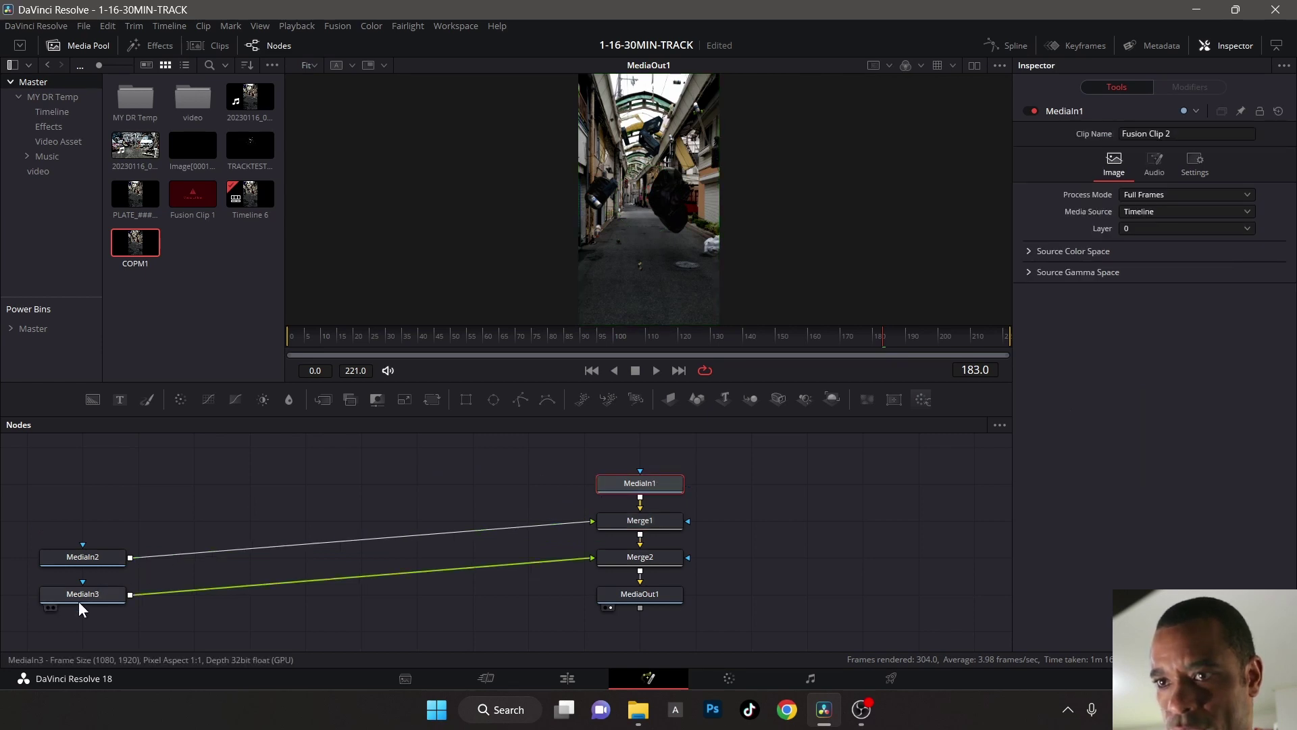
pyautogui.moveTo(28, 619); pyautogui.dragTo(93, 535)
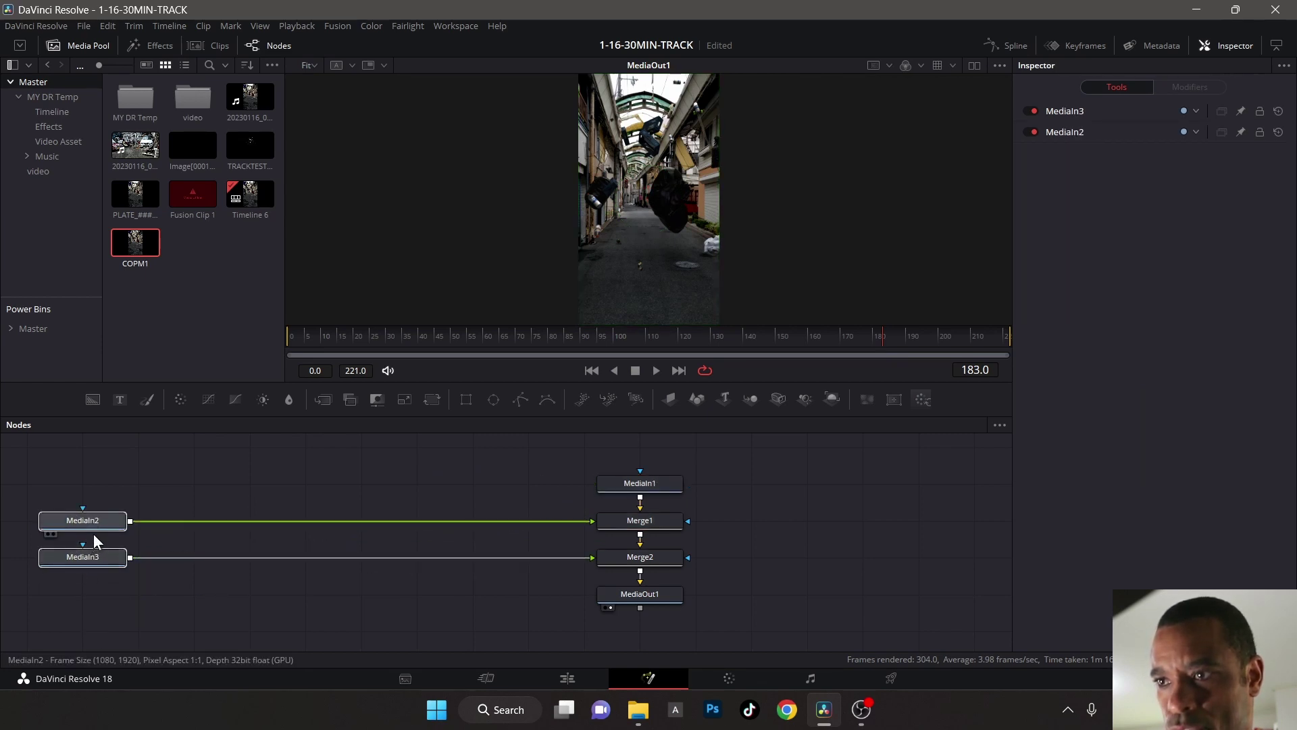
# - Rename the MediaIn1 node to BG_PLATE
pyautogui.click(816, 527)
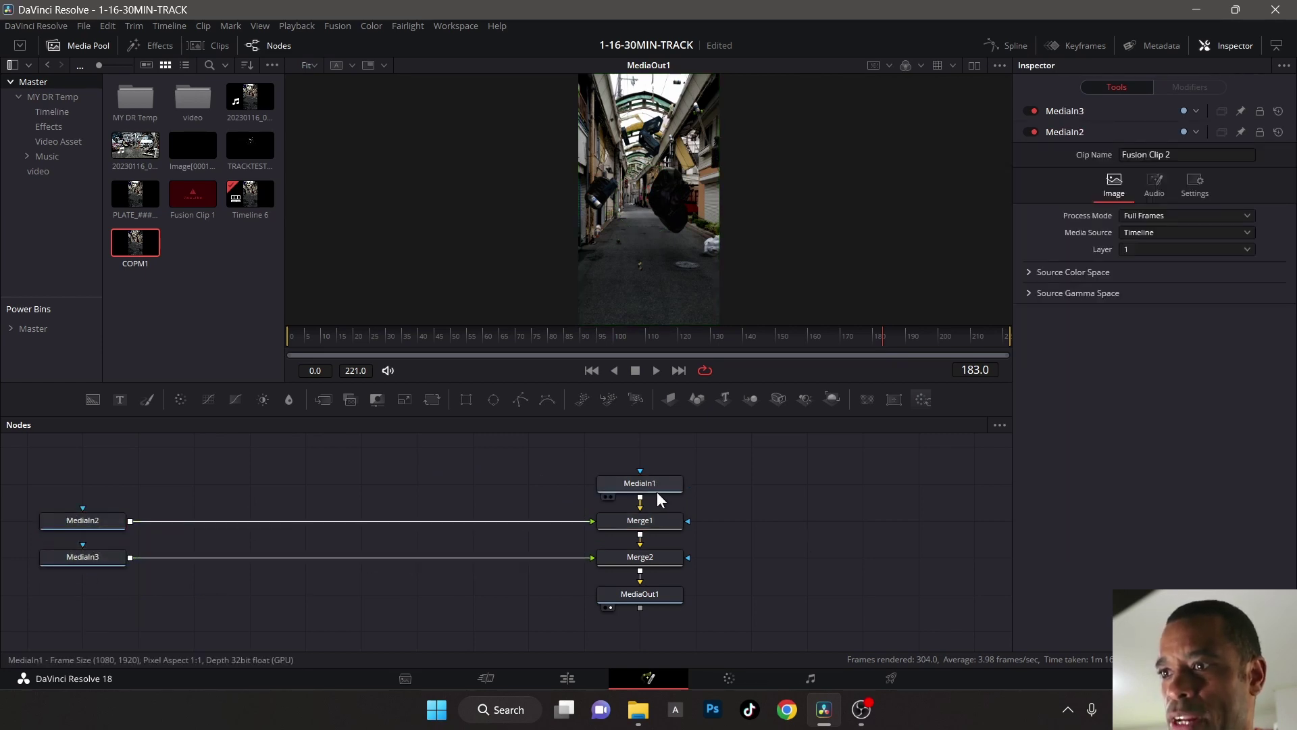
pyautogui.click(656, 491)
pyautogui.press('F2')
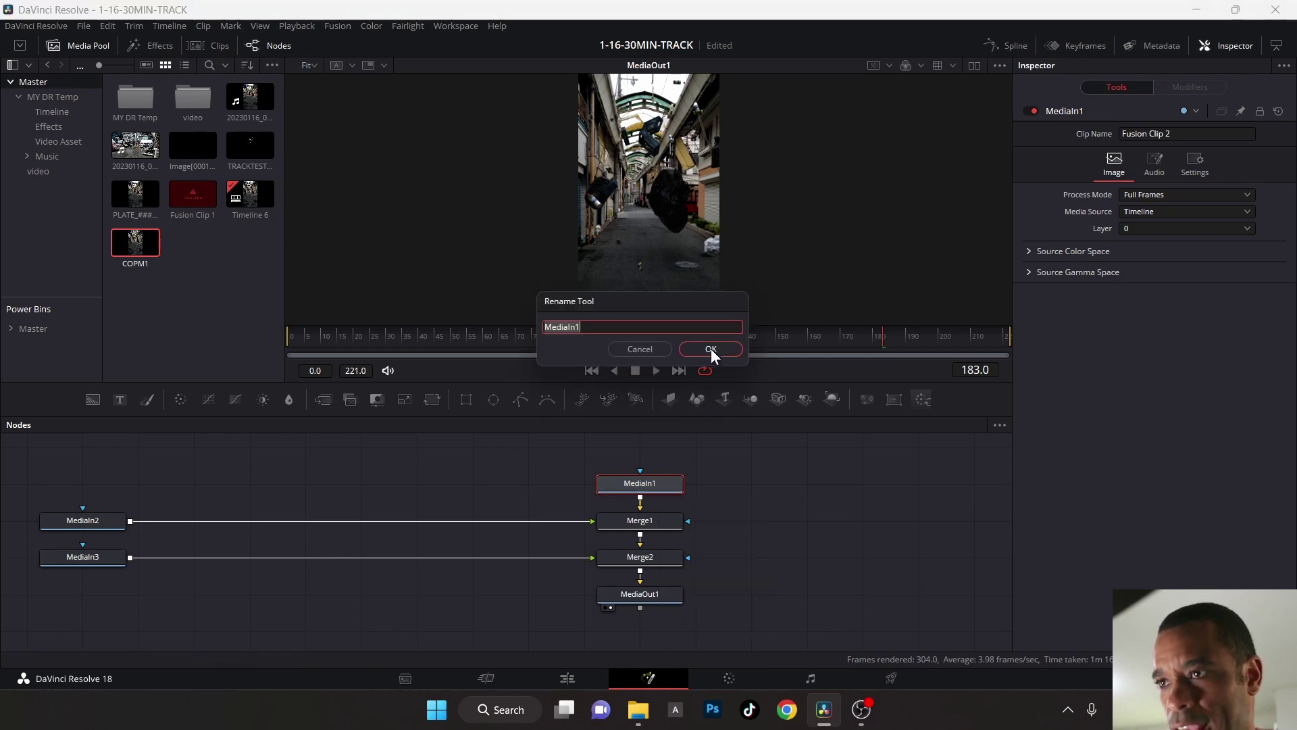
pyautogui.write('PLA')
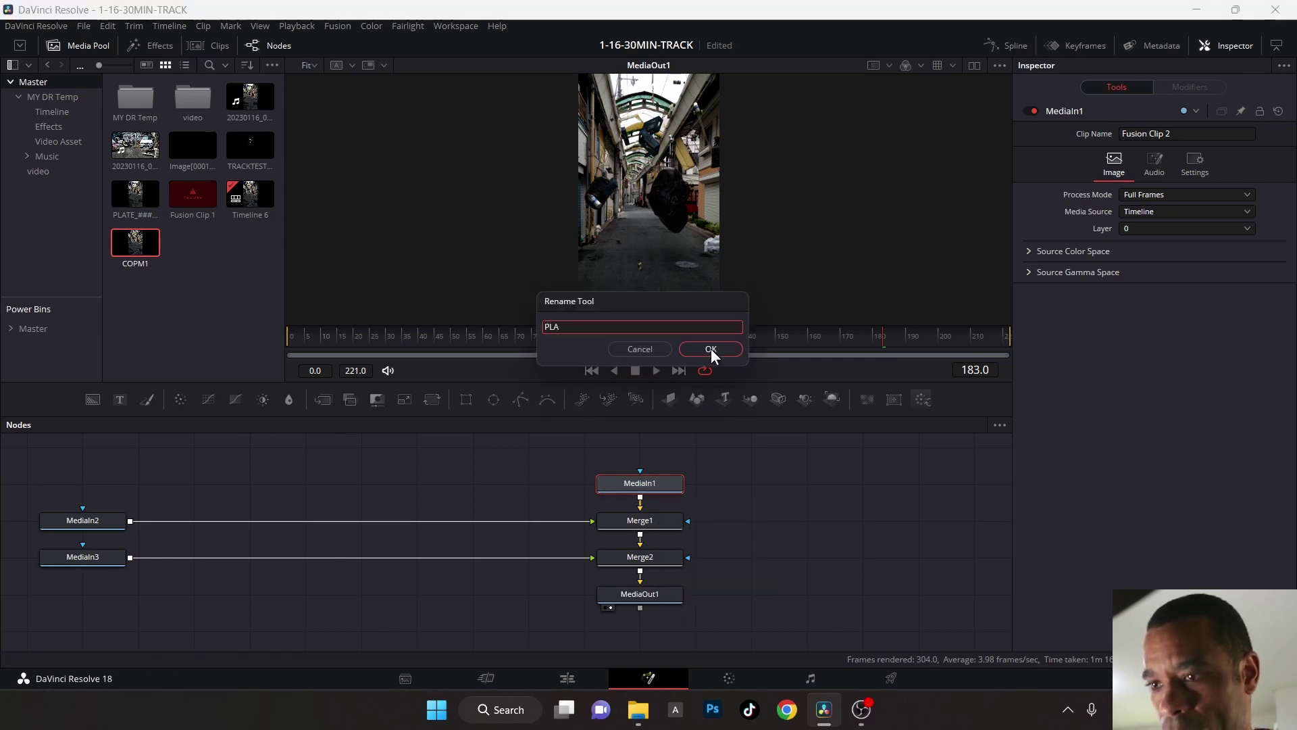
pyautogui.press('BackSpace')
pyautogui.press('BackSpace')
pyautogui.press('BackSpace')
pyautogui.write('B')
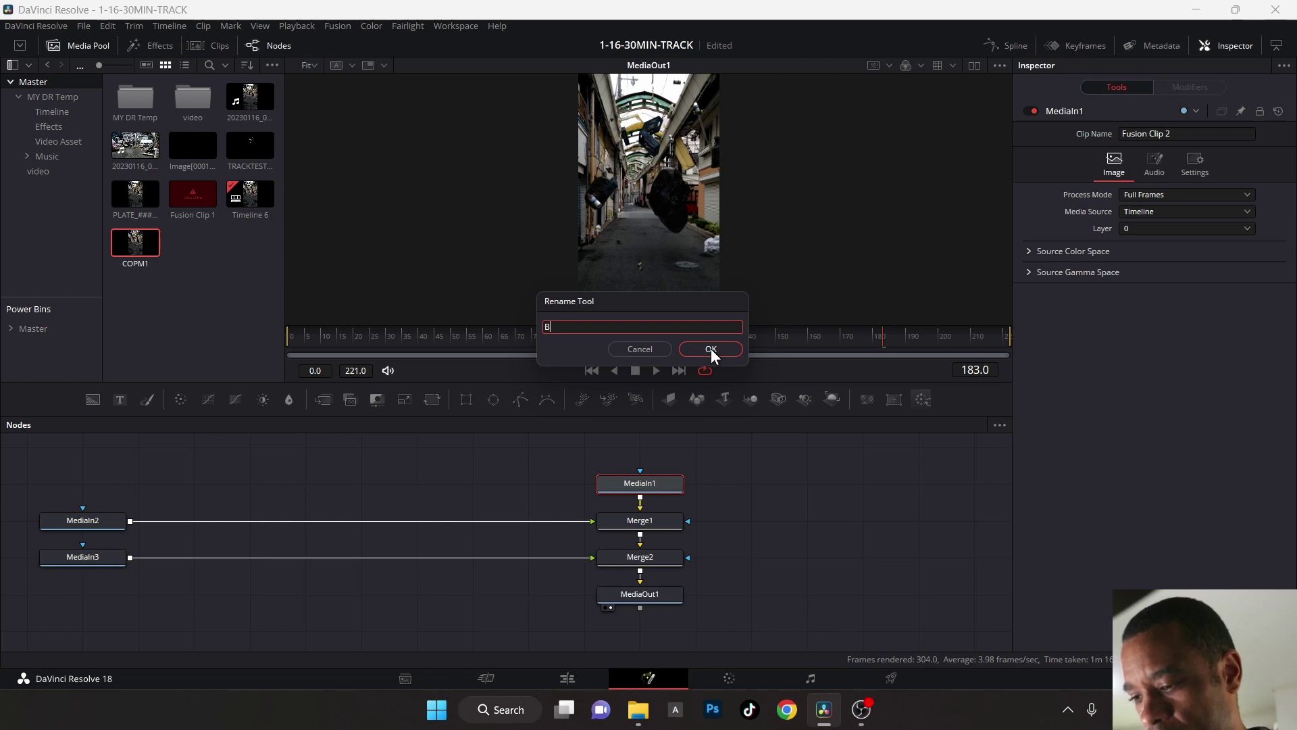
pyautogui.write('G_PLATE')
pyautogui.click(711, 349)
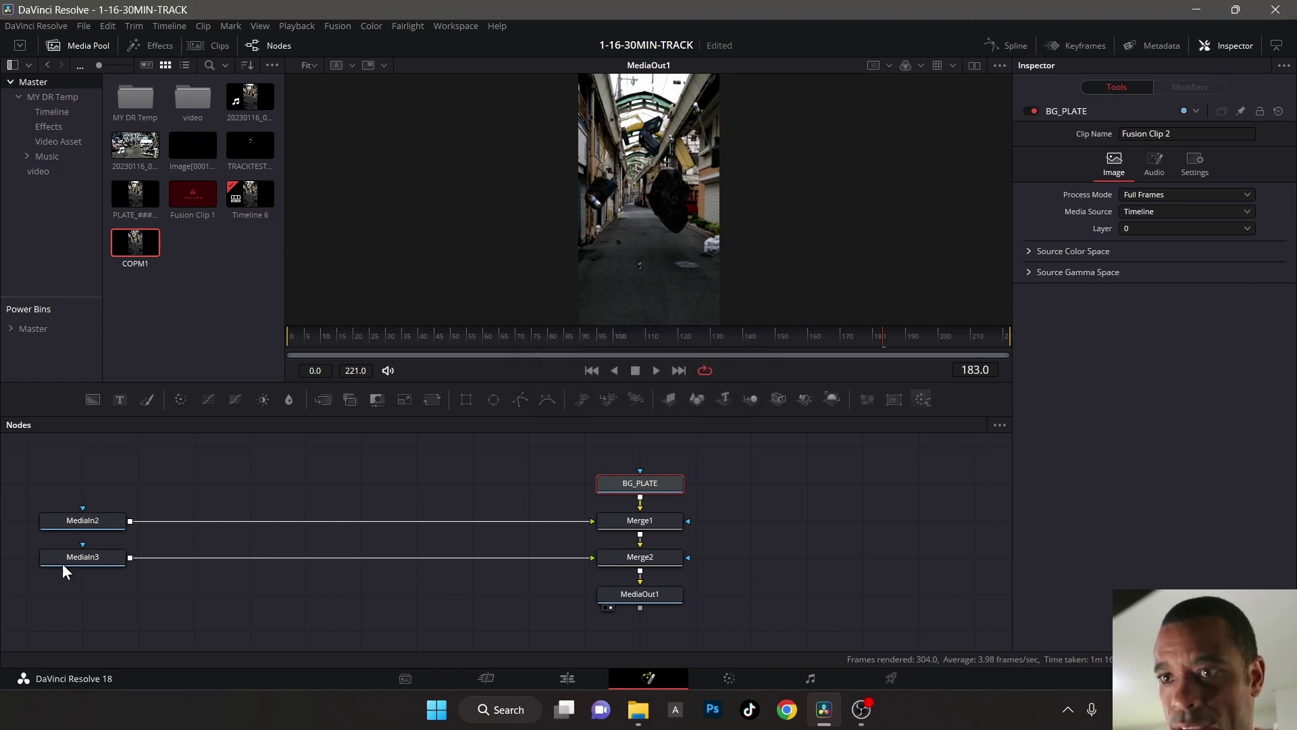
# - Rename the MediaIn2 node to SHADOW
pyautogui.click(110, 520)
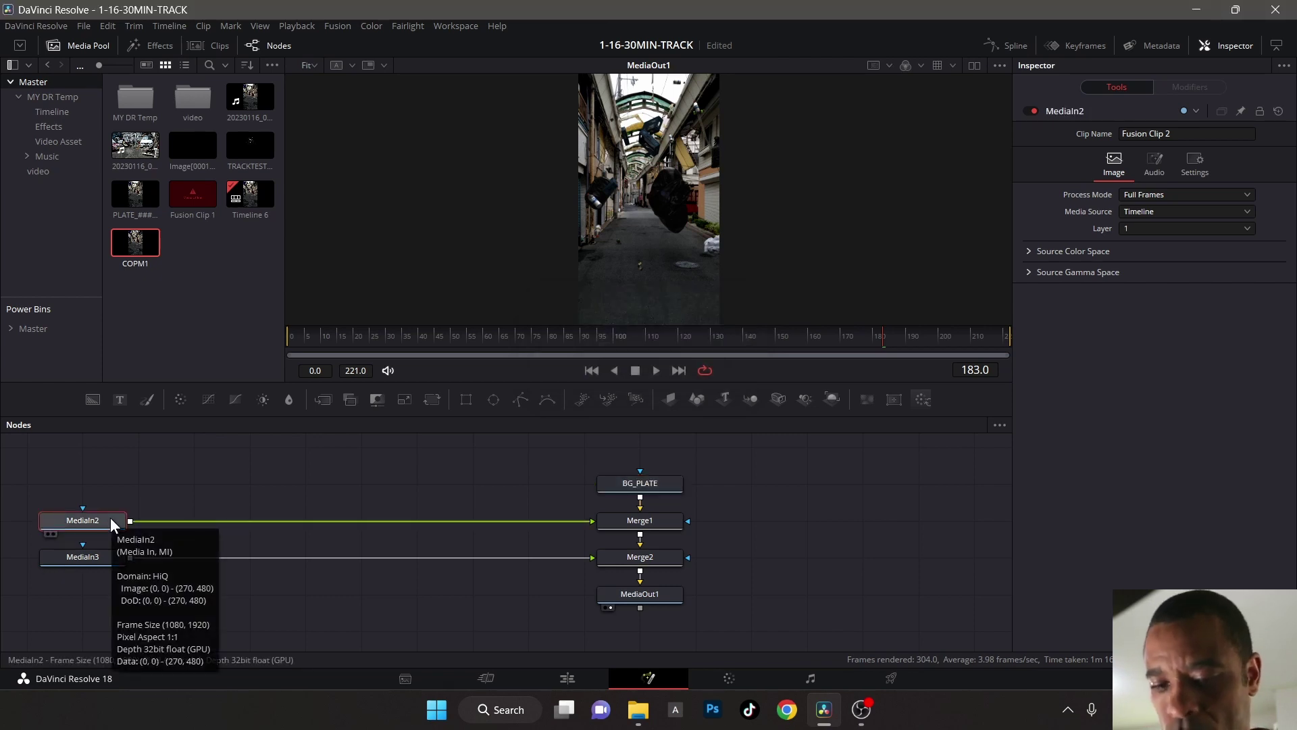
pyautogui.press('F2')
pyautogui.write('SHADOW')
pyautogui.click(710, 349)
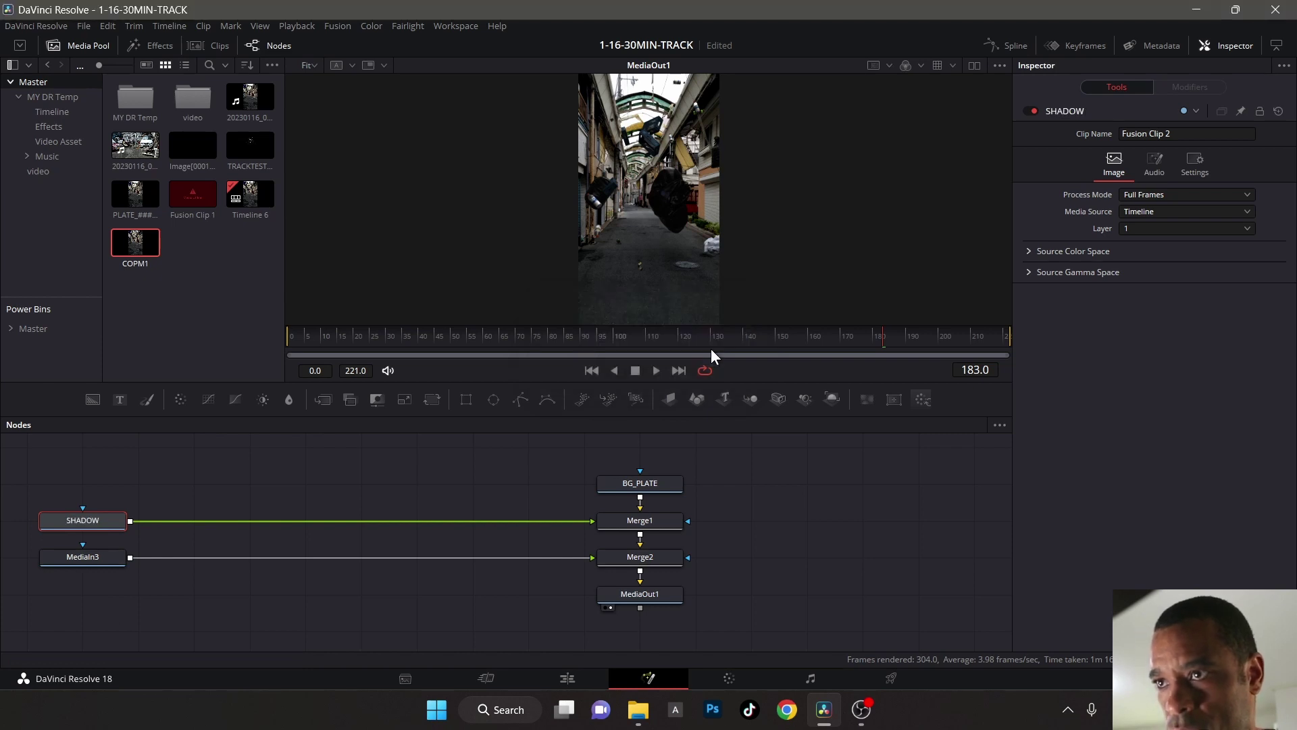
# - Rename the MediaIn3 node to RGBA
pyautogui.click(91, 552)
pyautogui.press('F2')
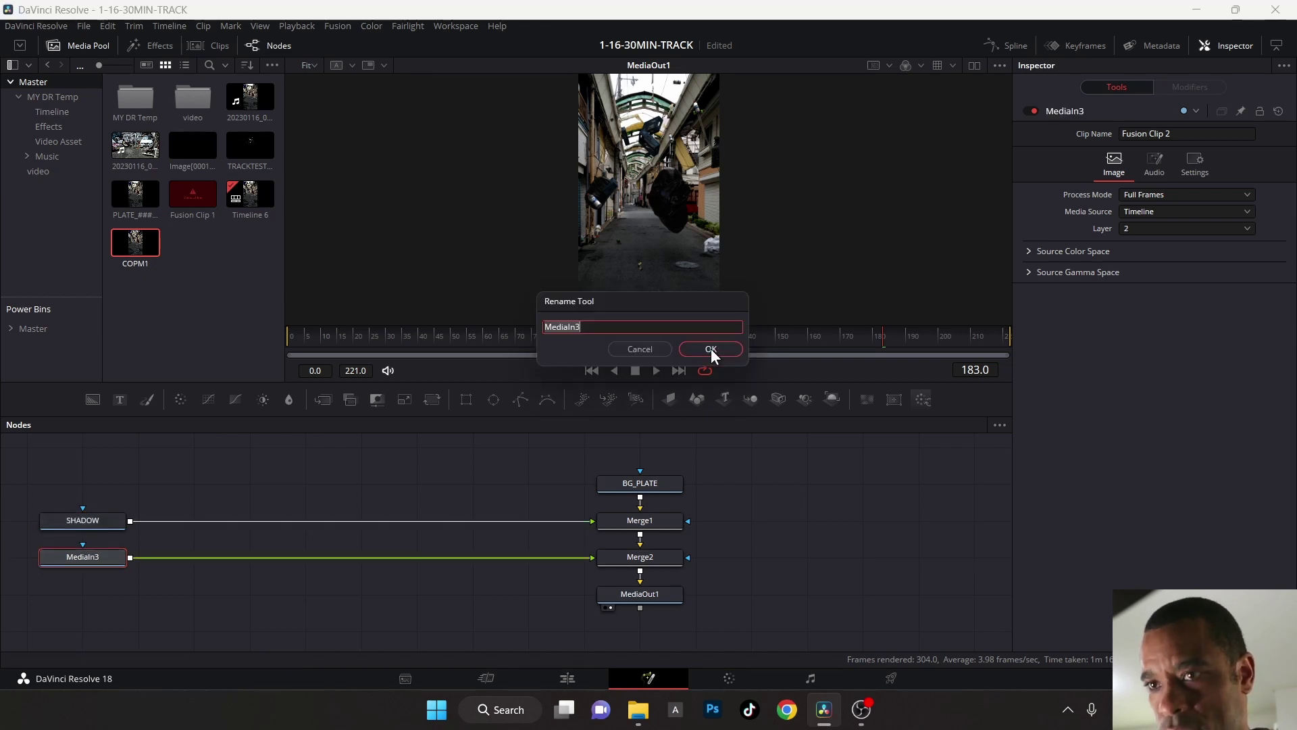
pyautogui.write('RGBA')
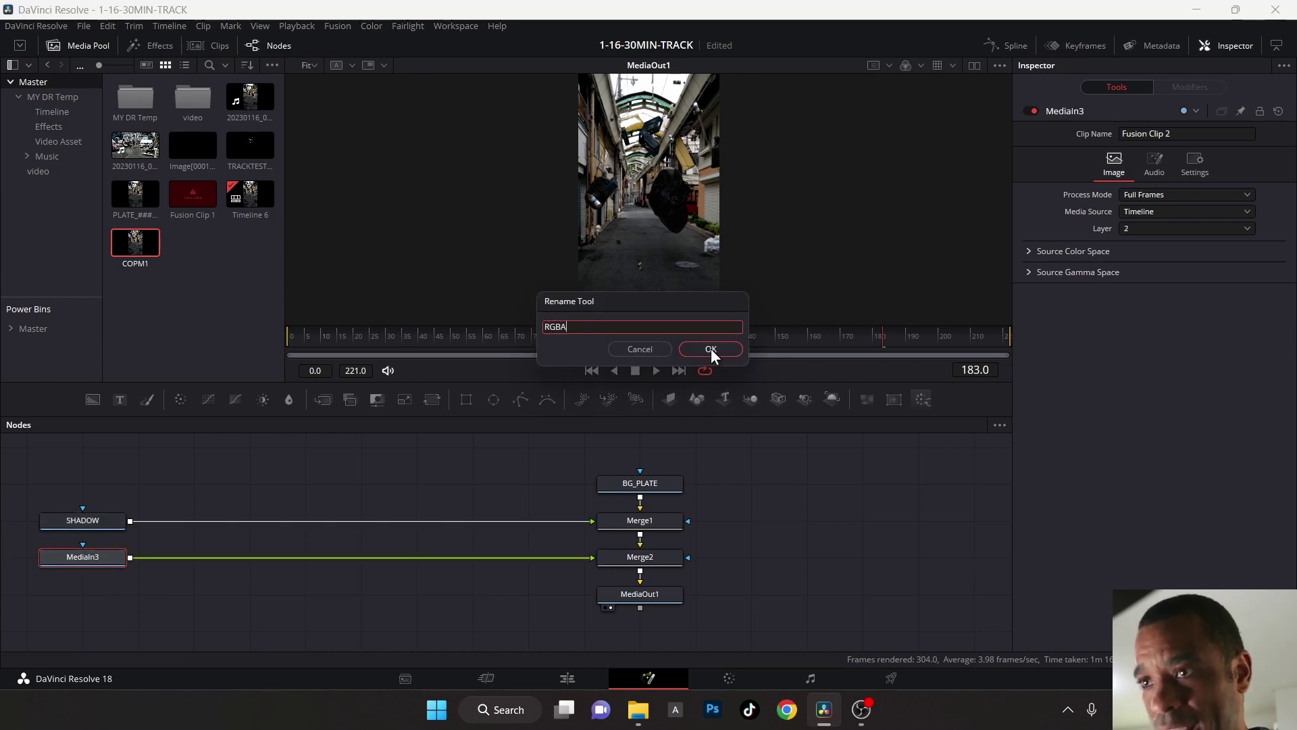
pyautogui.click(710, 349)
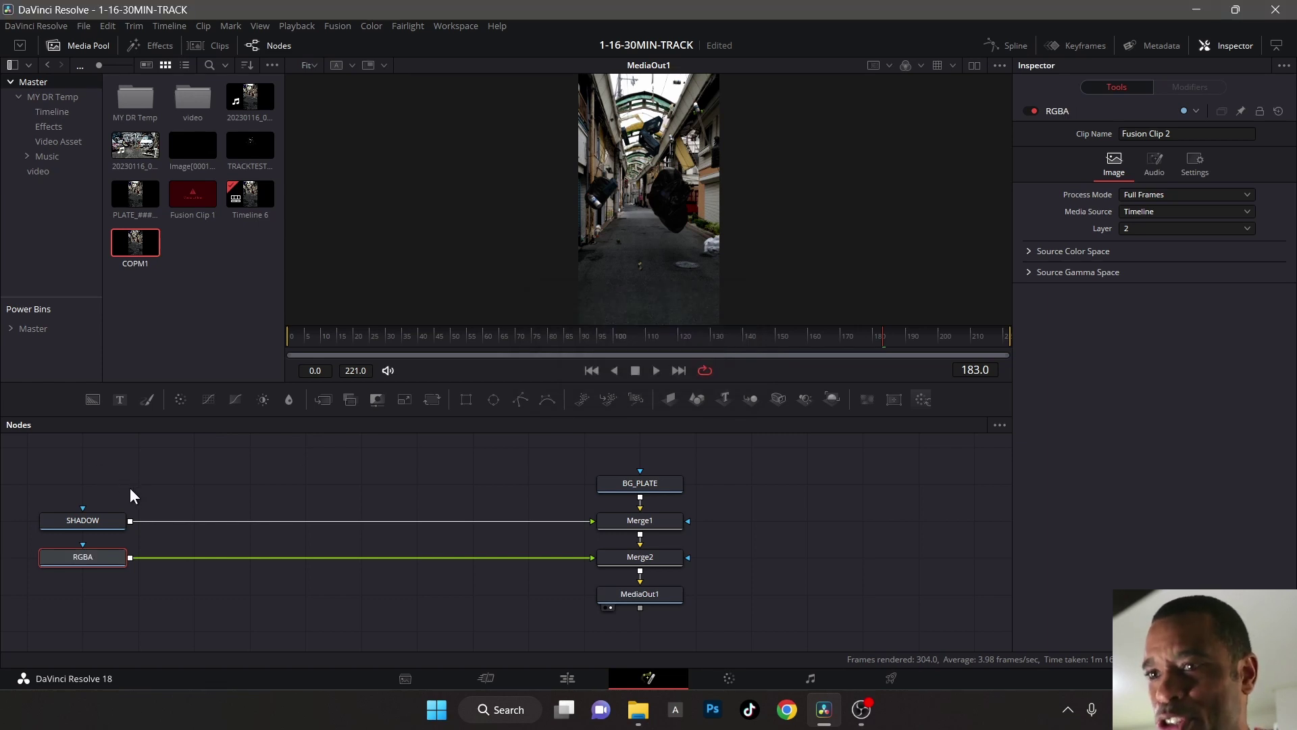
pyautogui.moveTo(102, 557)
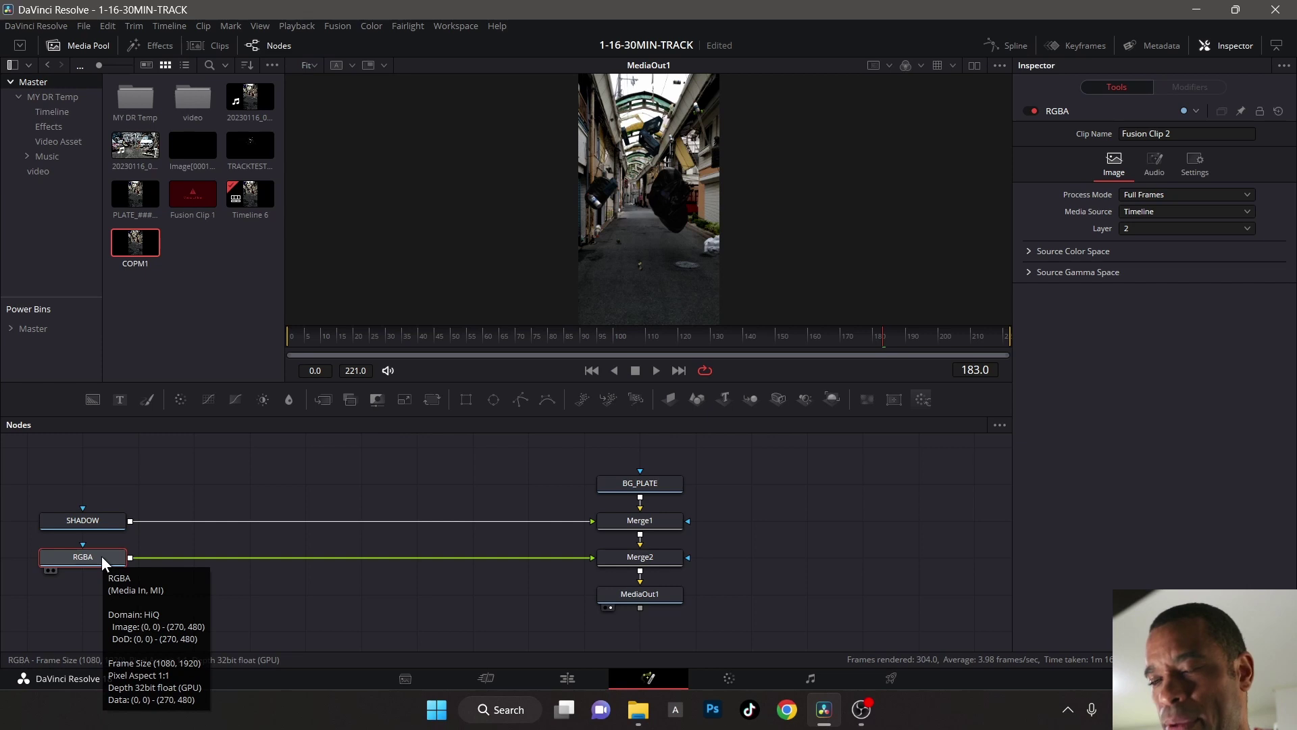
pyautogui.moveTo(725, 546); pyautogui.dragTo(722, 547)
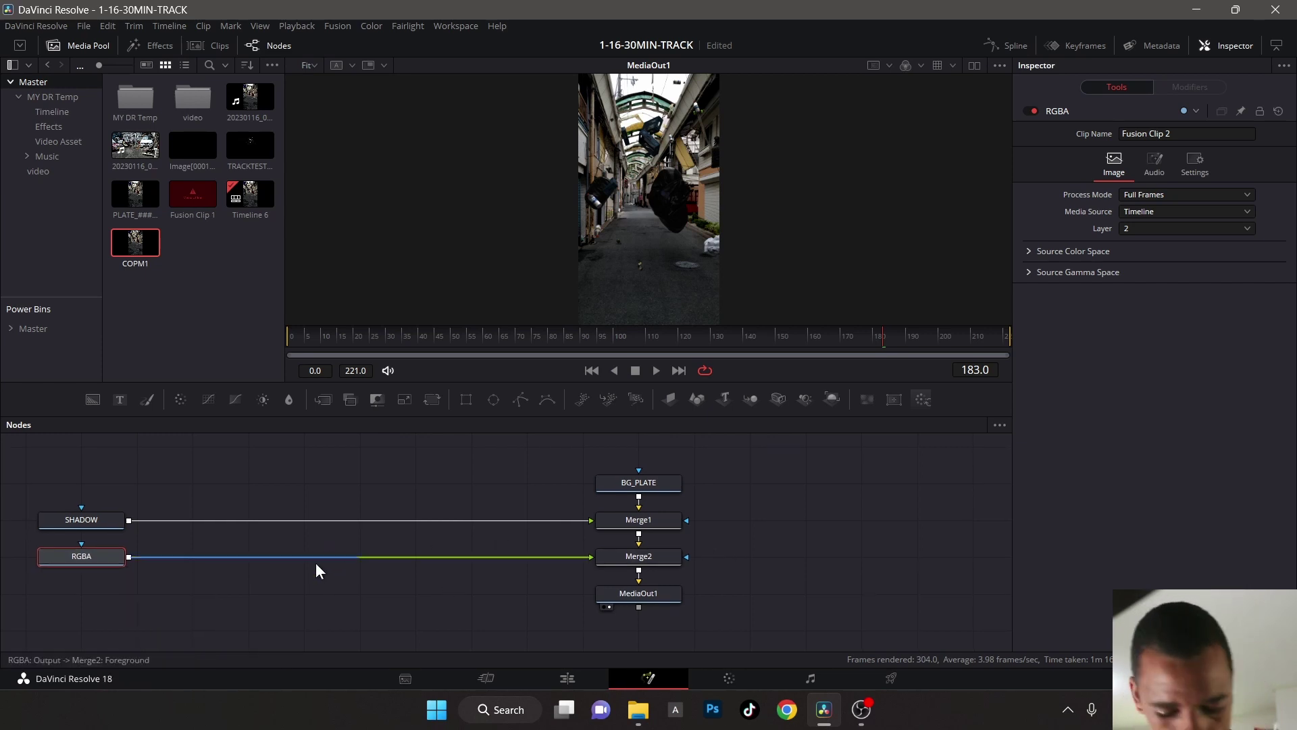
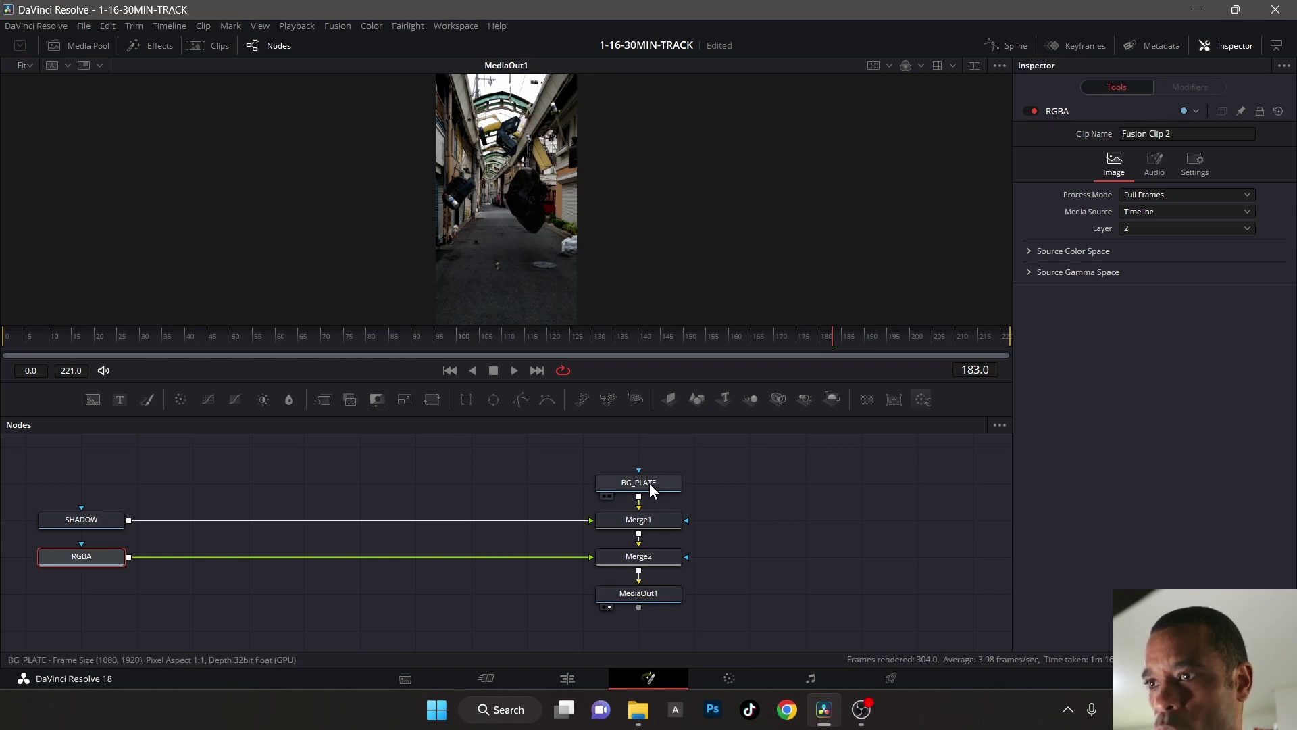
# - Review the node tree: SHADOW and RGBA merged over BG_PLATE via Merge1 and Merge2 into MediaOut1
pyautogui.moveTo(651, 489)
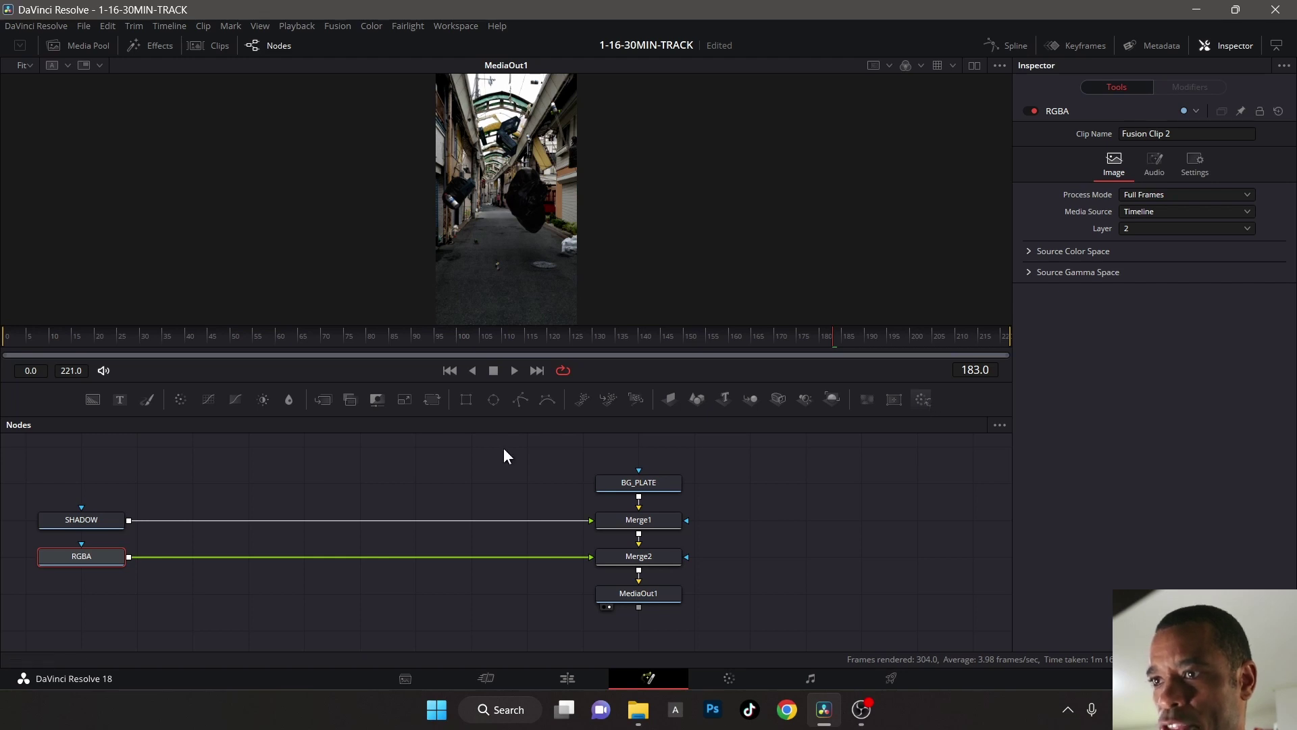
pyautogui.hotkey('shift', 'space')
pyautogui.write('lig')
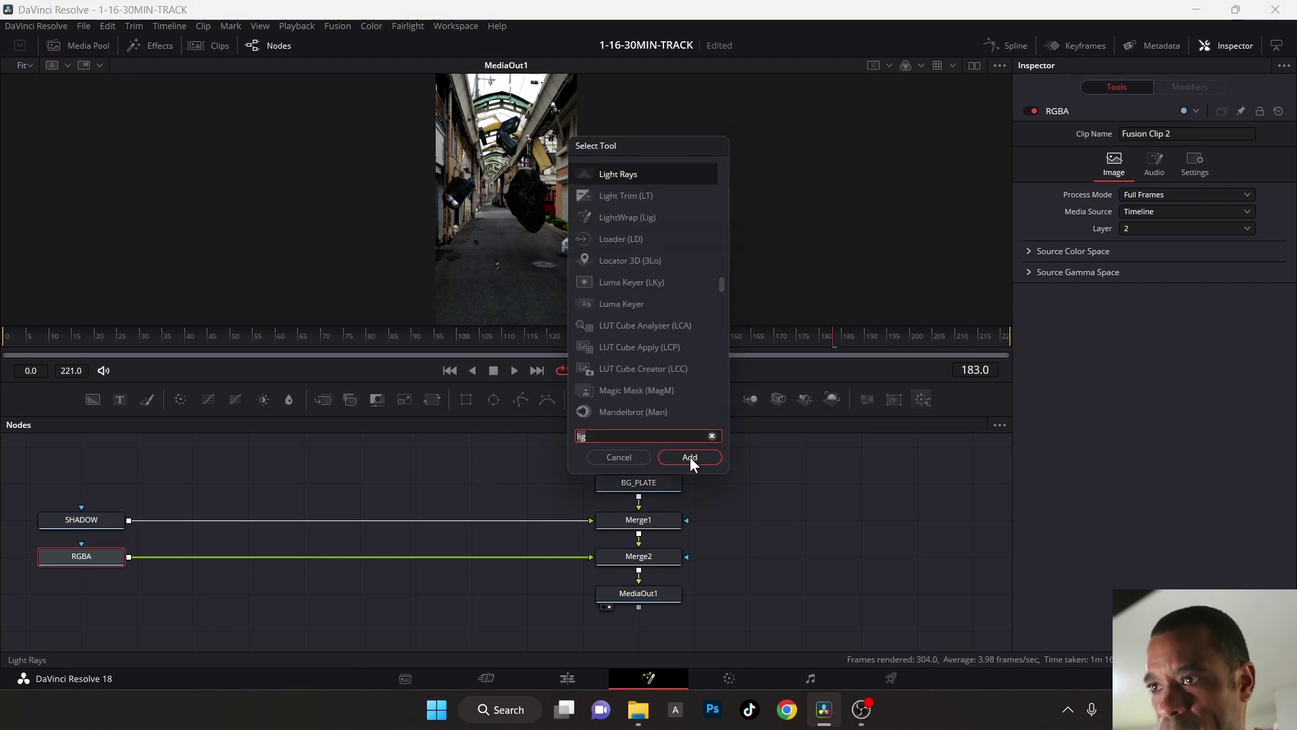
pyautogui.press('BackSpace')
pyautogui.press('BackSpace')
pyautogui.press('BackSpace')
pyautogui.write('CO')
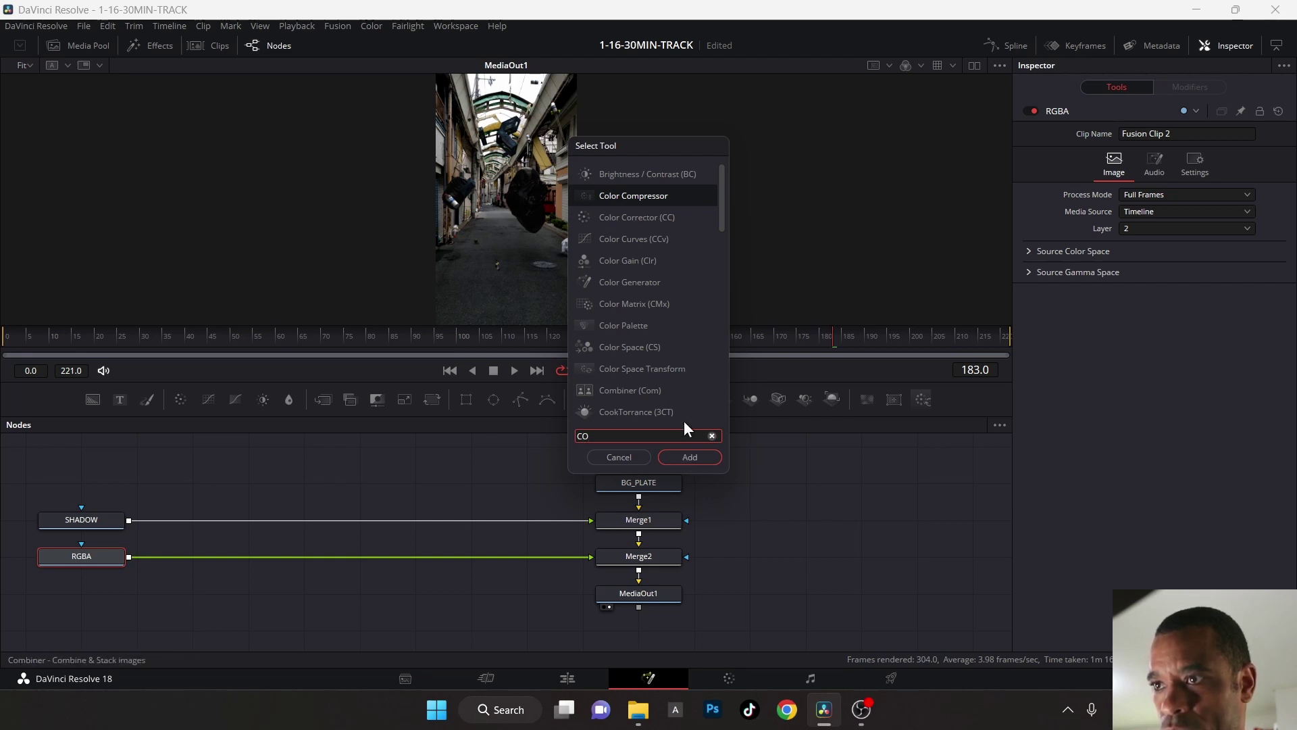
pyautogui.click(706, 456)
pyautogui.moveTo(229, 564); pyautogui.dragTo(268, 484)
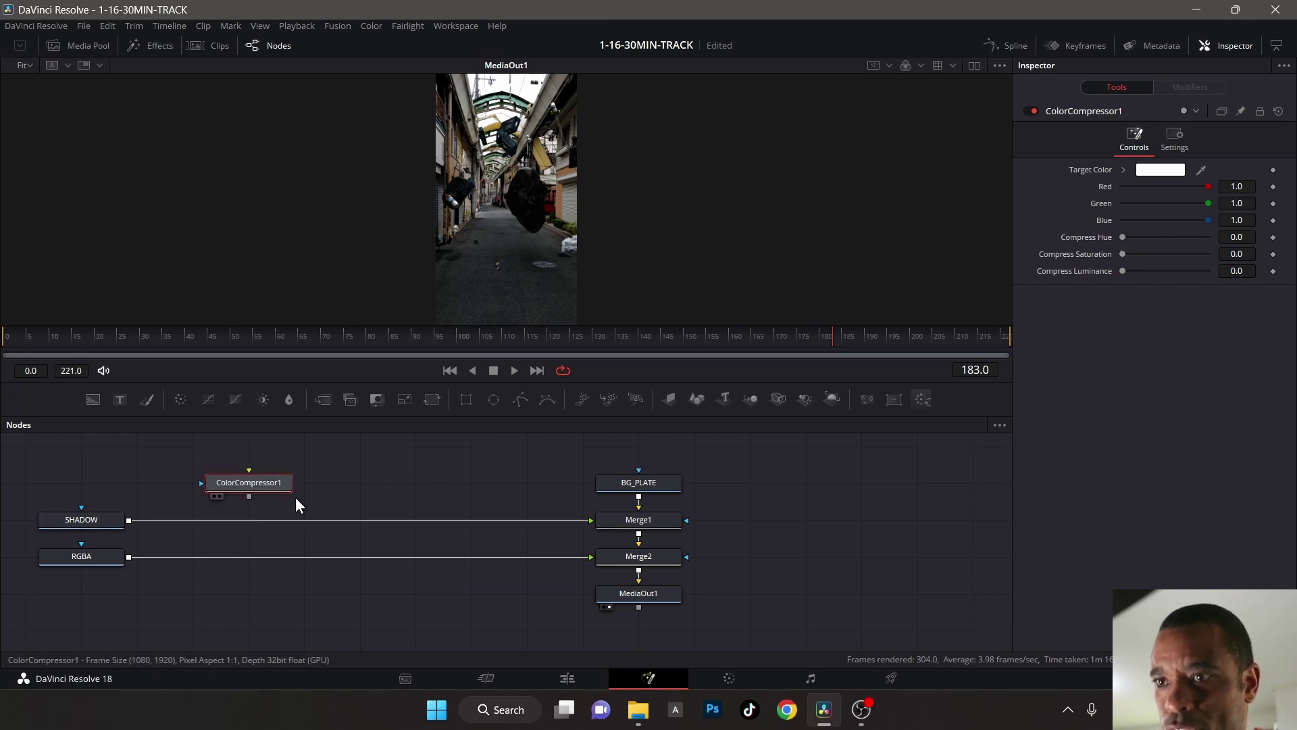
pyautogui.click(340, 490)
pyautogui.click(263, 483)
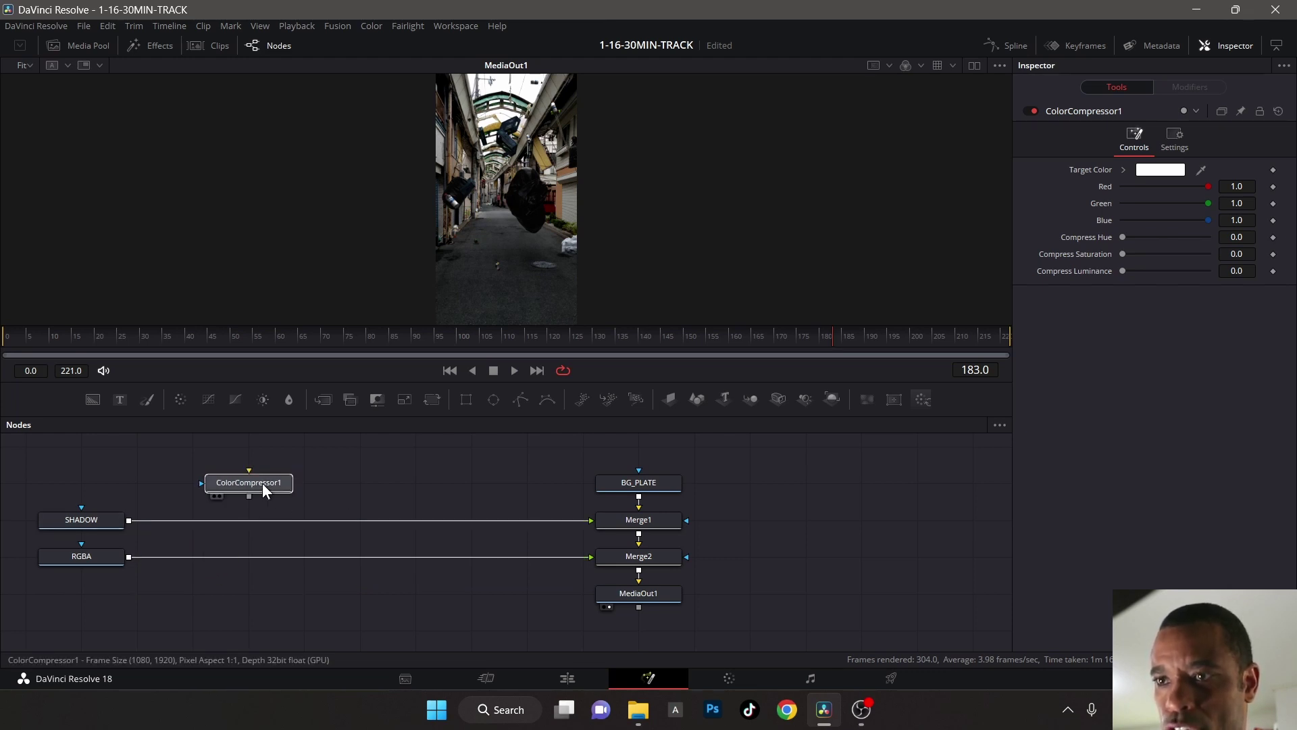
pyautogui.moveTo(263, 484)
pyautogui.mouseDown()
pyautogui.moveTo(241, 520)
pyautogui.moveTo(238, 484)
pyautogui.mouseUp()
pyautogui.click(247, 502)
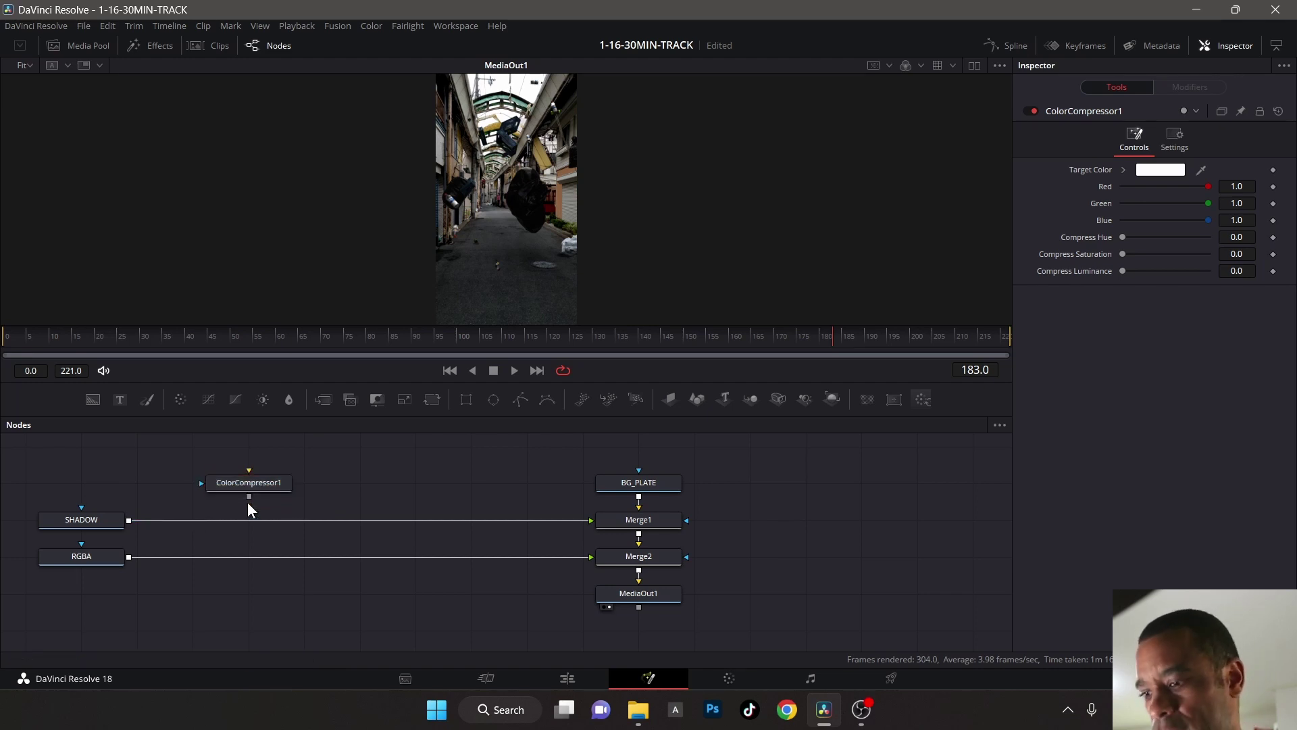
pyautogui.click(230, 490)
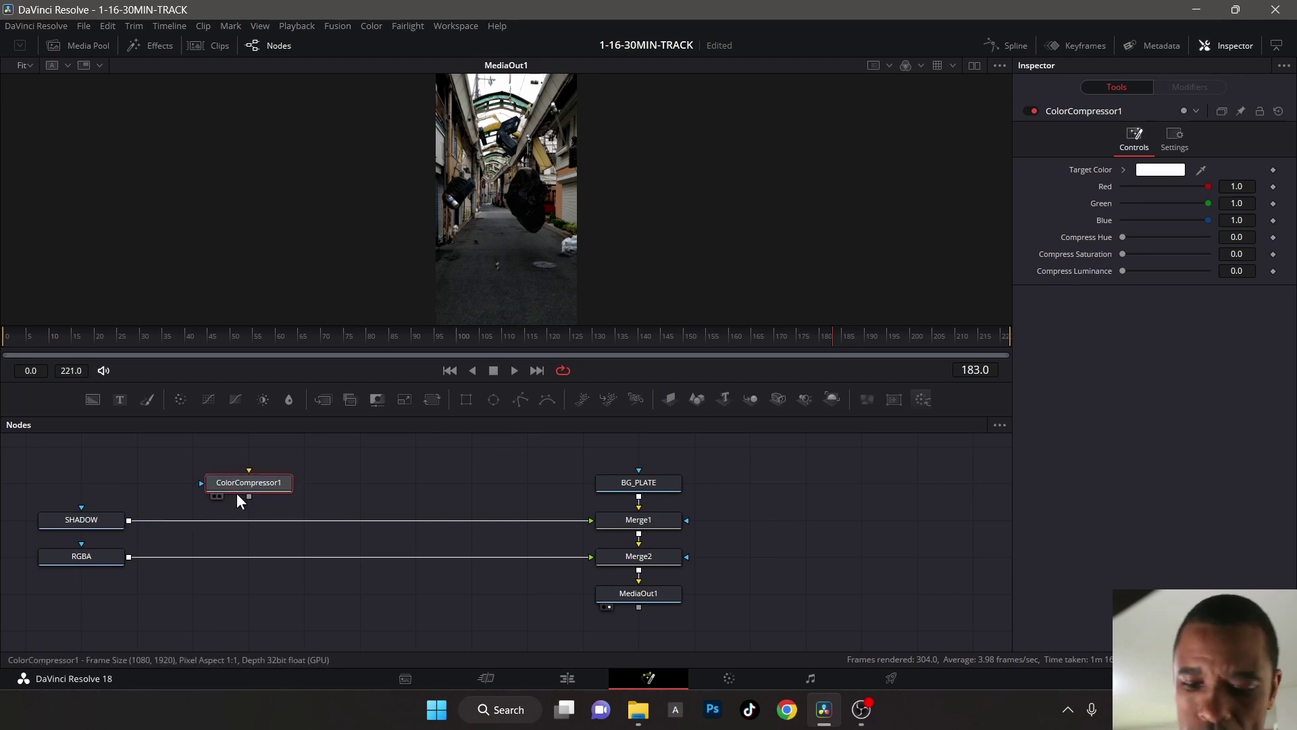
pyautogui.press('Delete')
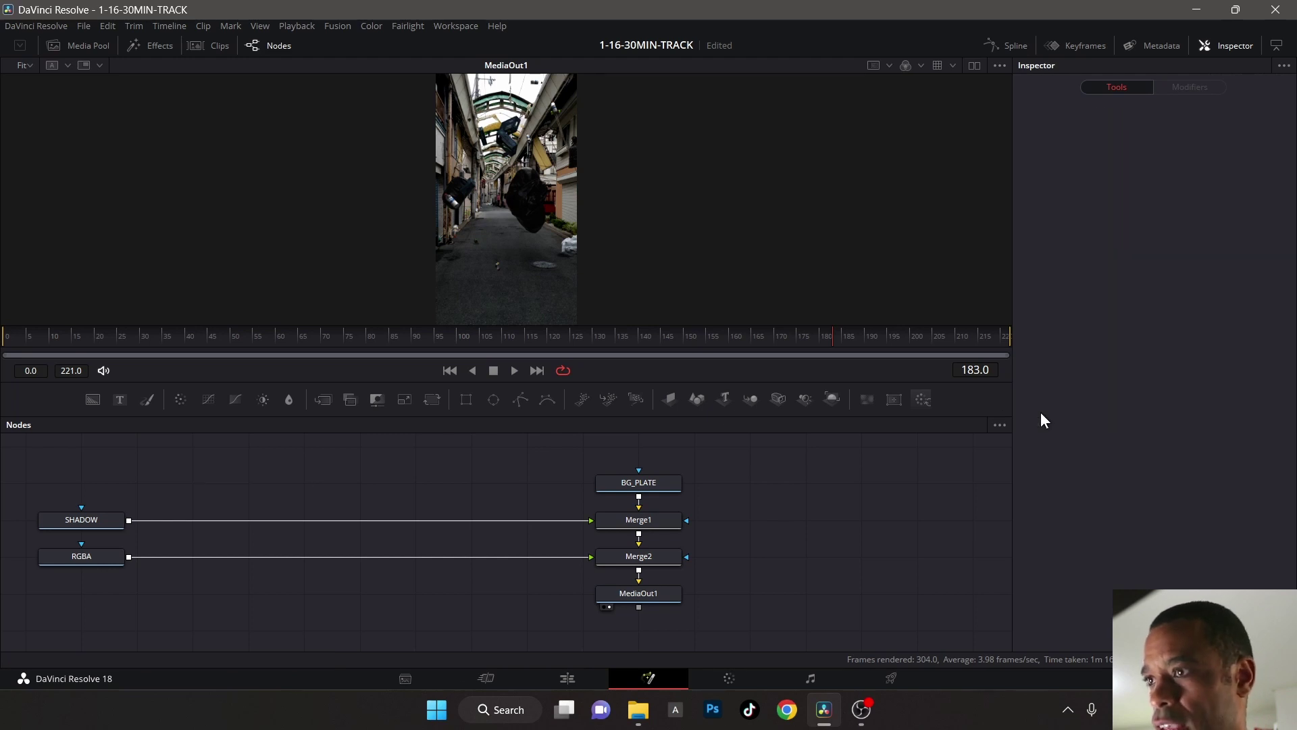
# - Insert a Color Space Transform between RGBA and Merge2 with Input Gamma set to Linear
pyautogui.moveTo(933, 397); pyautogui.dragTo(192, 560)
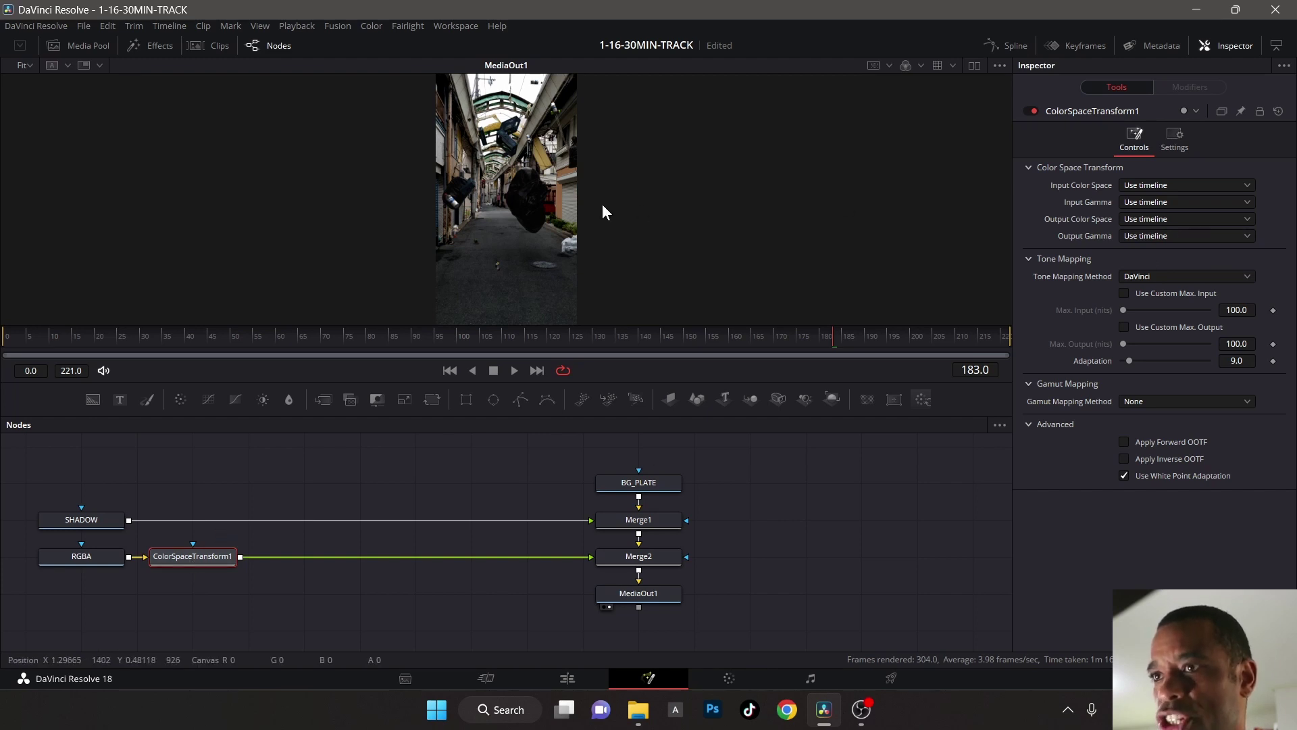
pyautogui.scroll(4, 530, 193)
pyautogui.scroll(3, 529, 194)
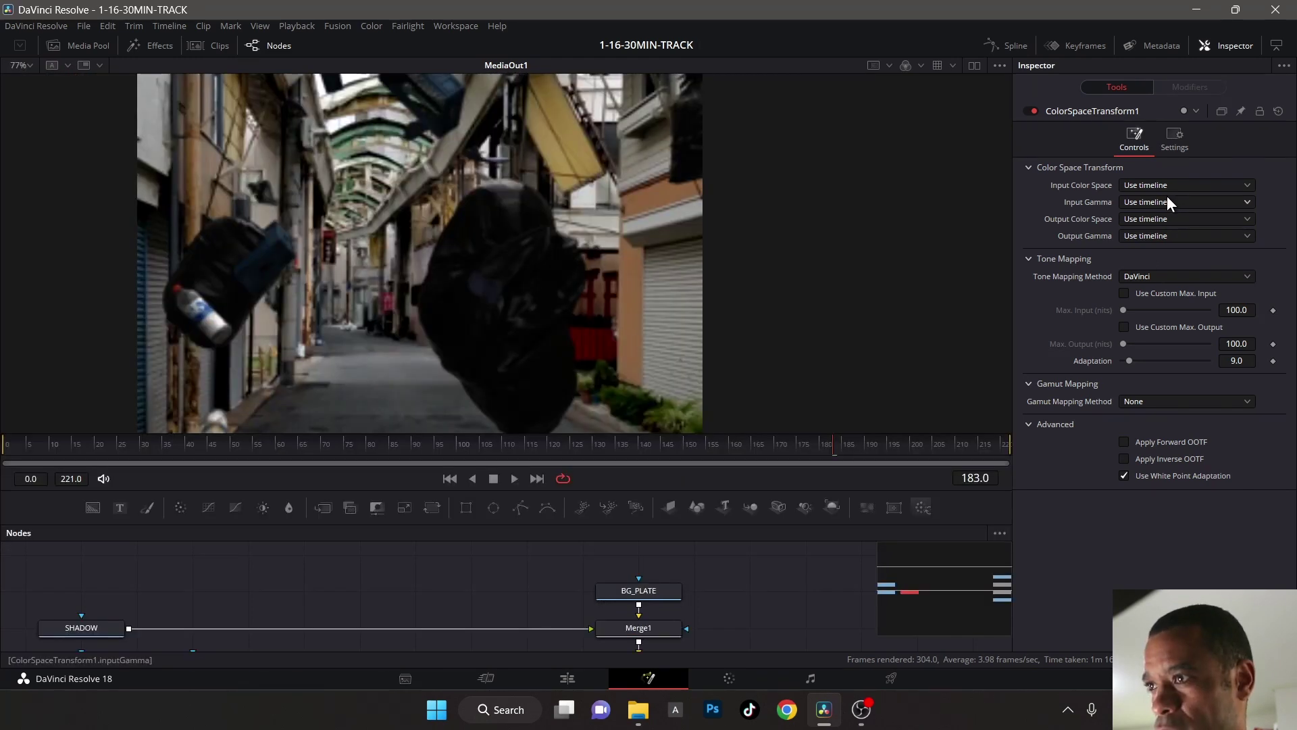
pyautogui.click(1159, 200)
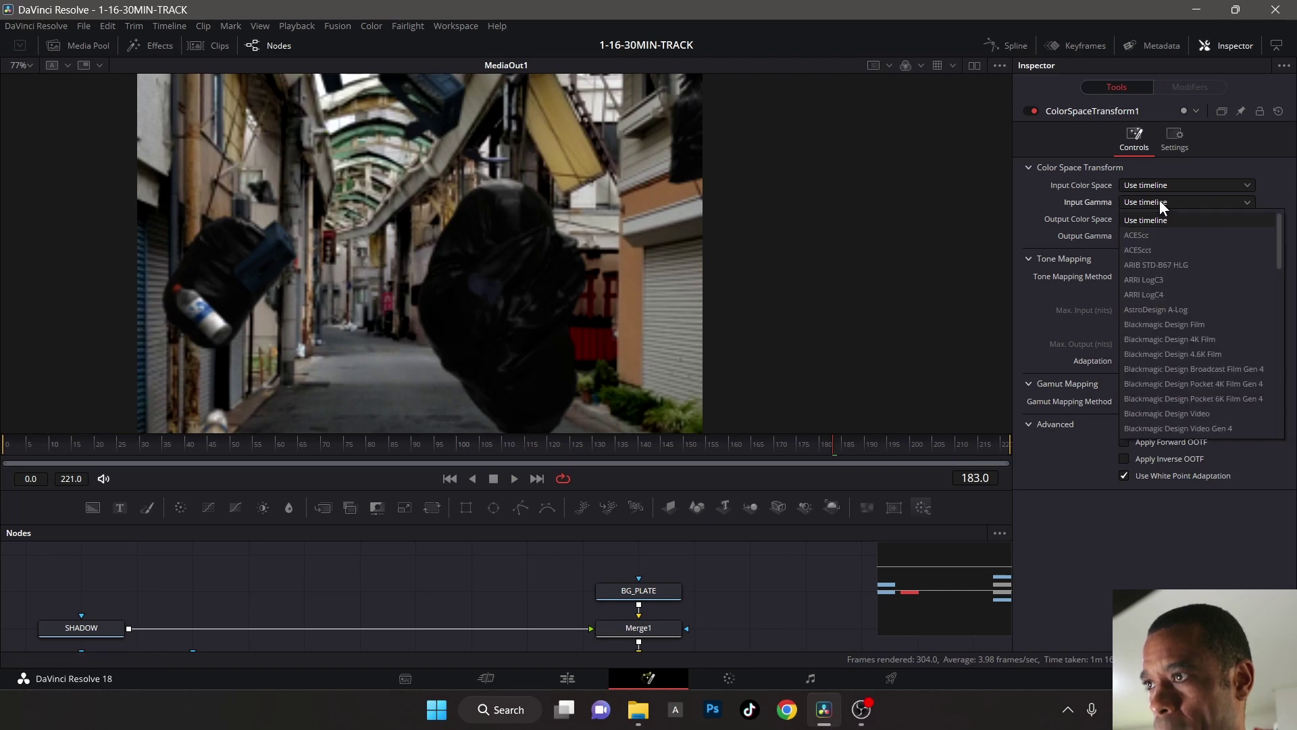
pyautogui.scroll(-2, 1182, 347)
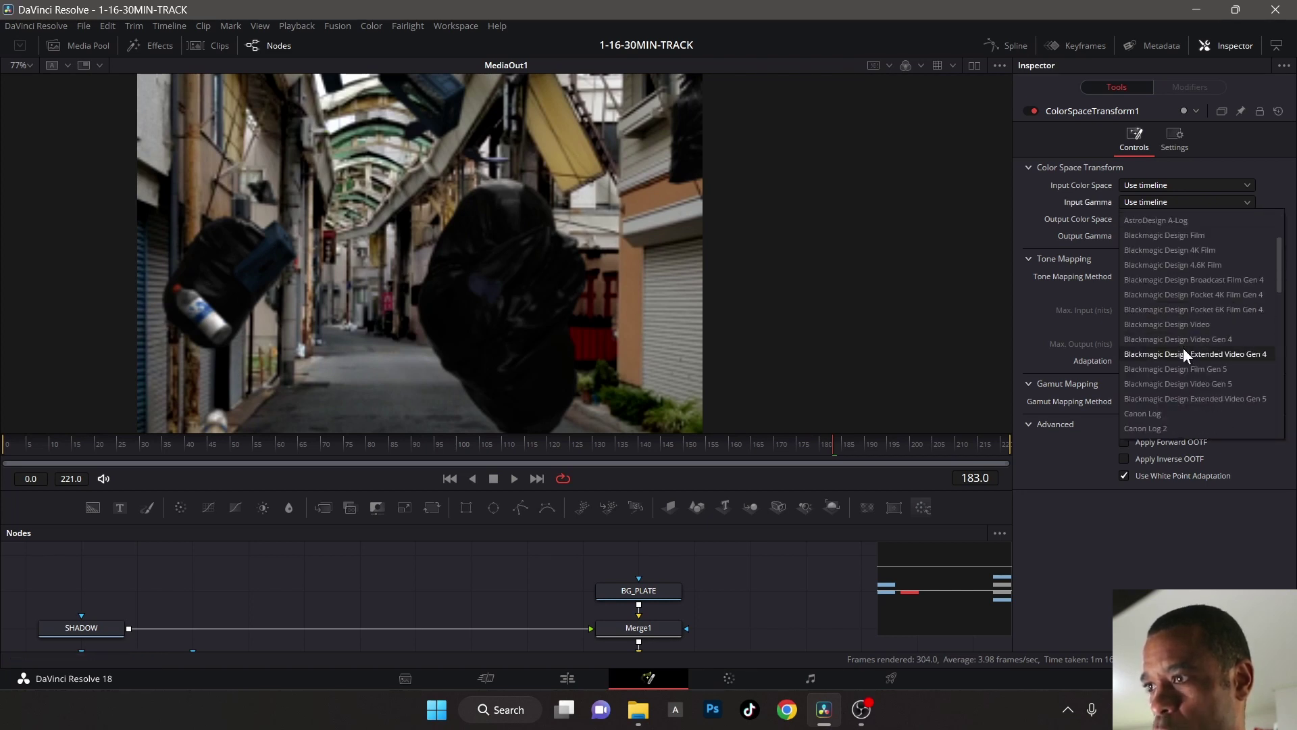
pyautogui.press('l')
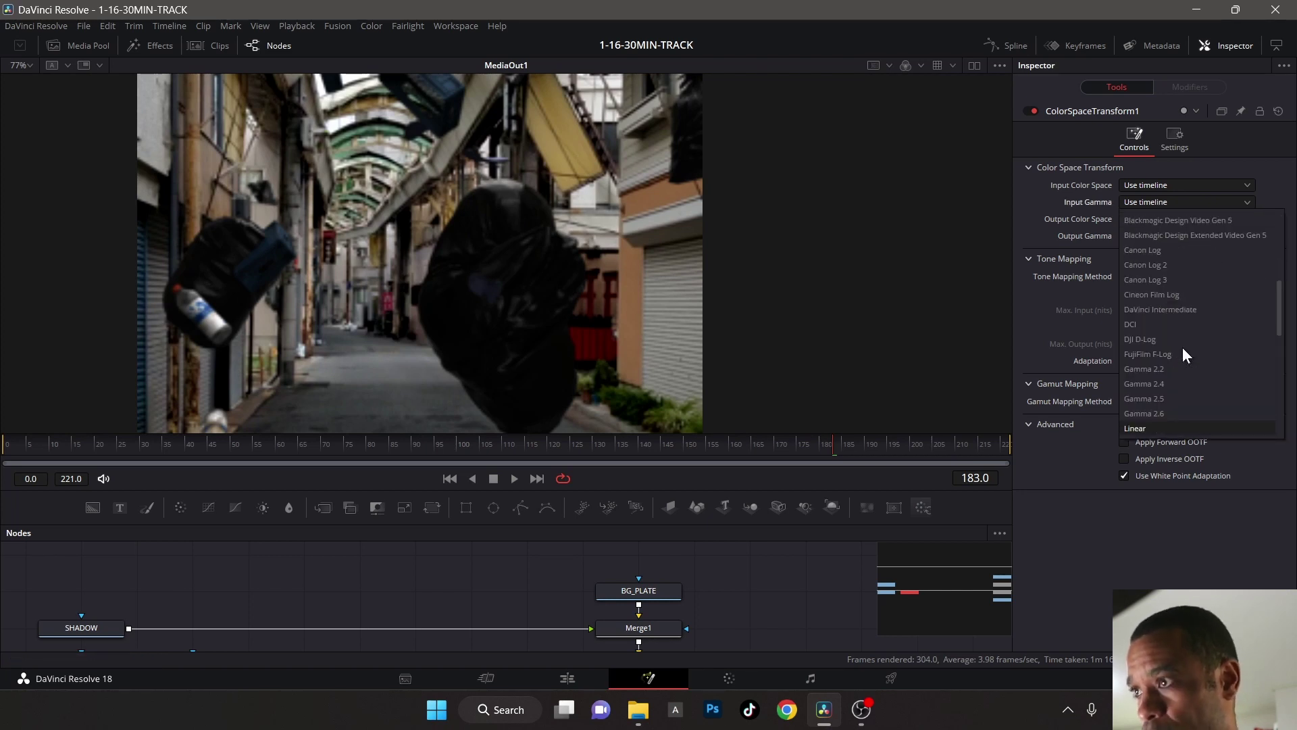
pyautogui.click(1166, 426)
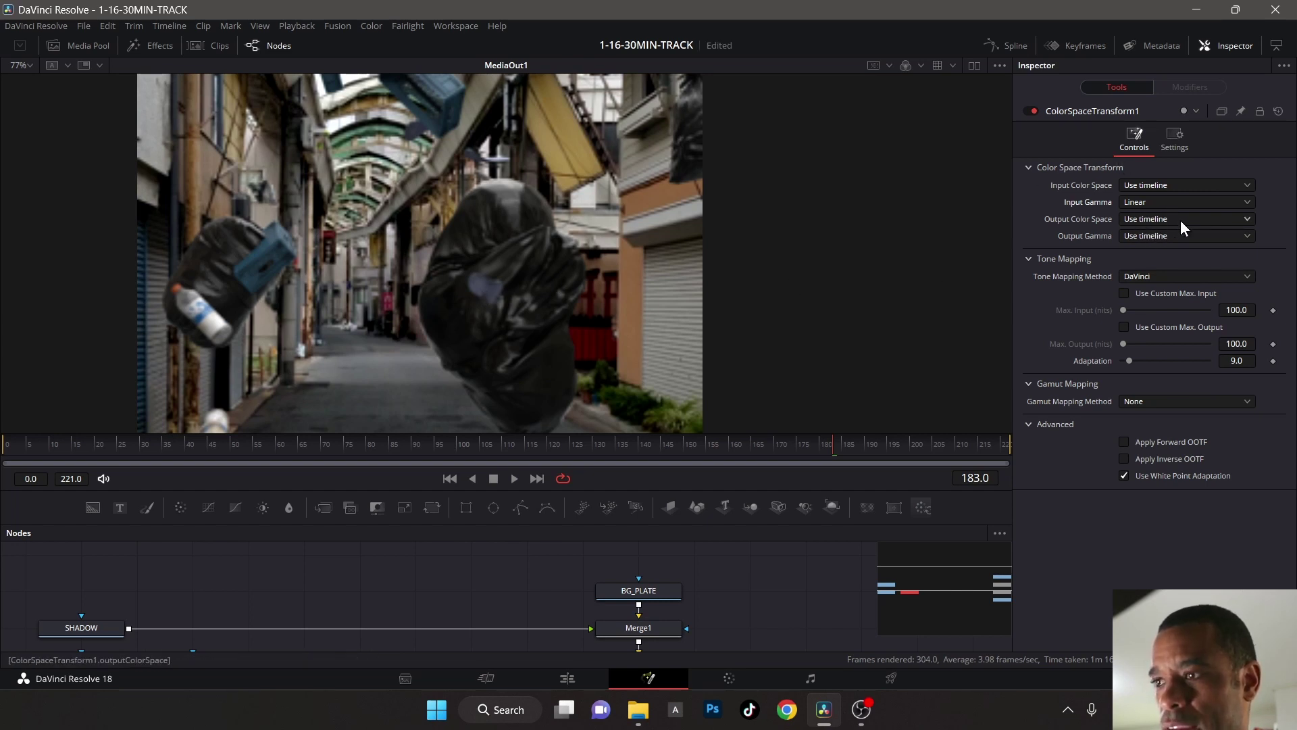
# - Check Project Settings' Color Management page, then cancel without changes
pyautogui.hotkey('shift', '9')
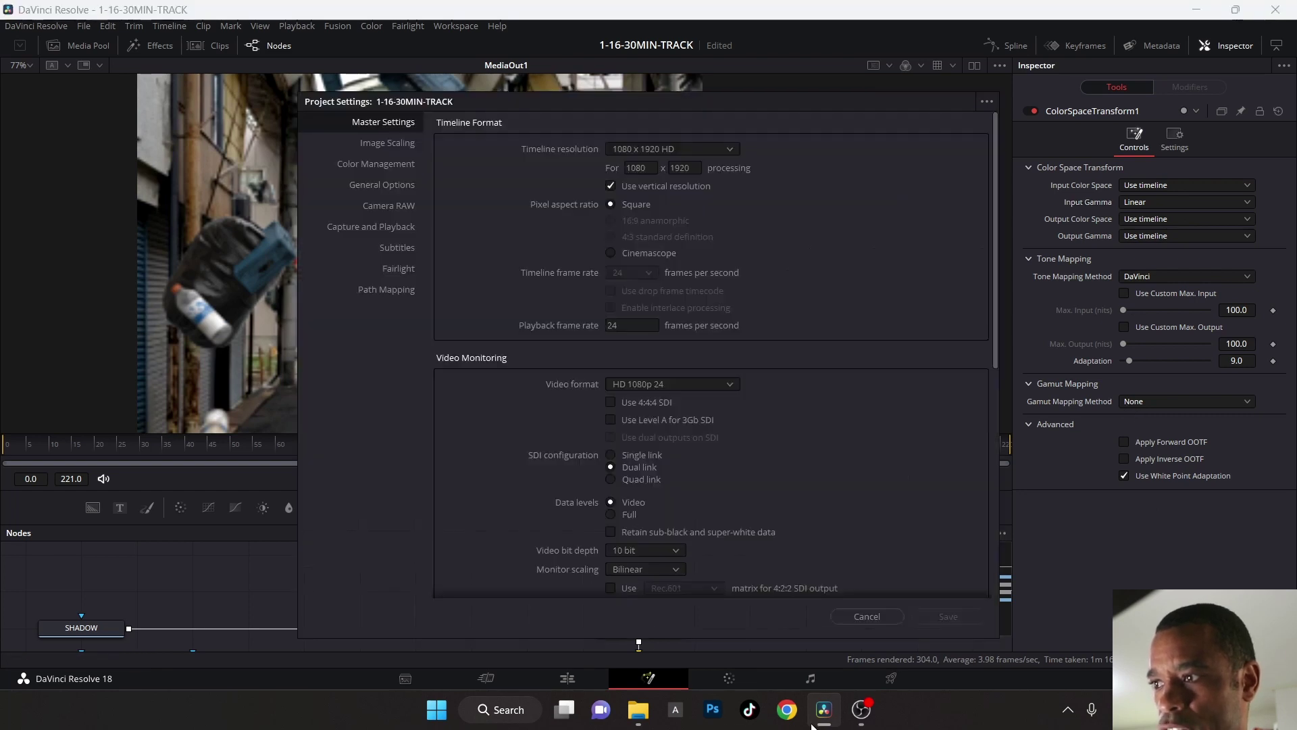
pyautogui.click(379, 168)
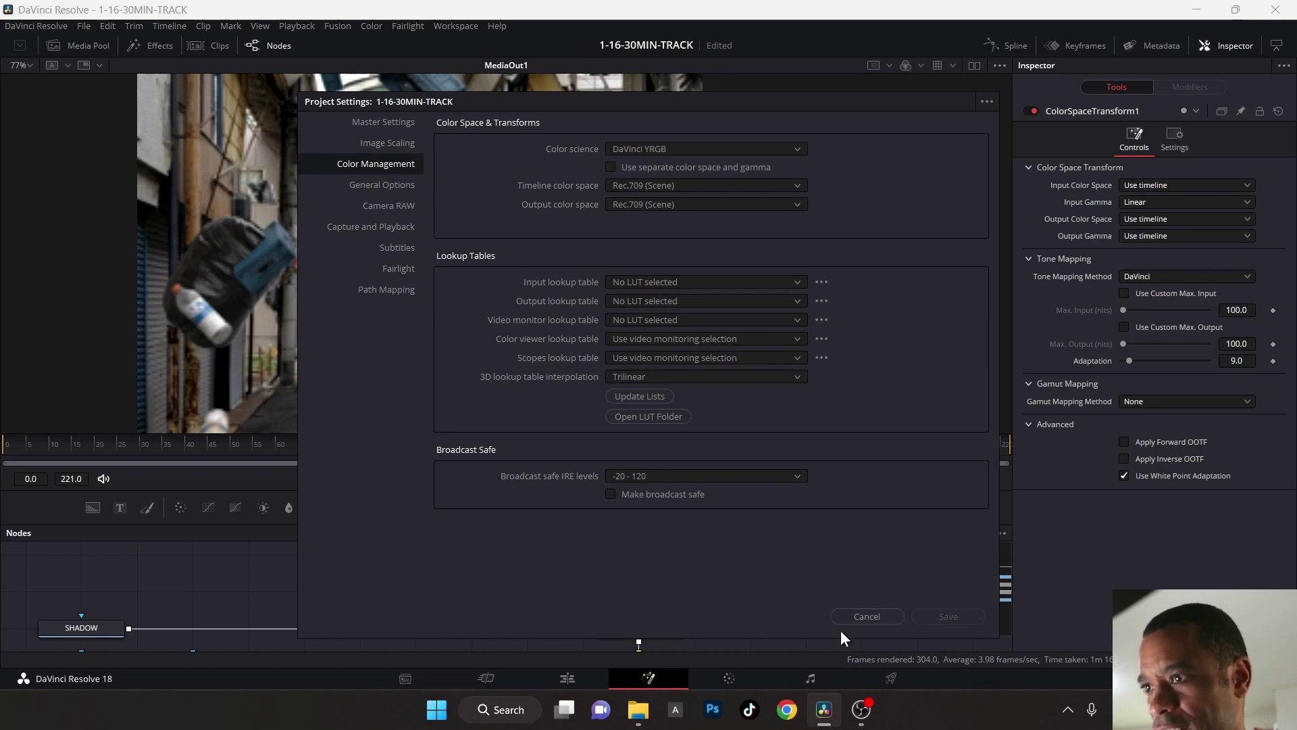
pyautogui.click(865, 616)
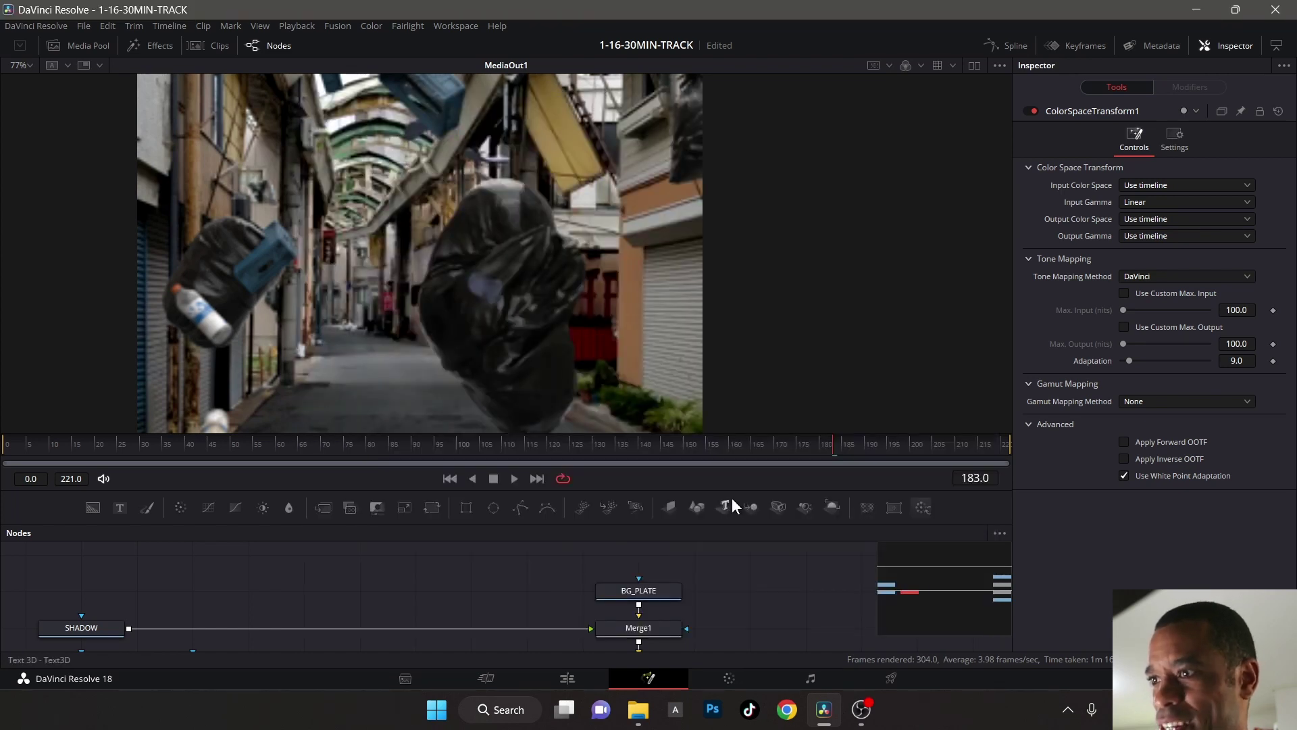
# - Paste the copied Linear Color Space Transform after SHADOW, ahead of Merge1, and enlarge the node graph
pyautogui.moveTo(477, 558); pyautogui.dragTo(545, 533)
pyautogui.scroll(-5, 565, 244)
pyautogui.scroll(2, 565, 243)
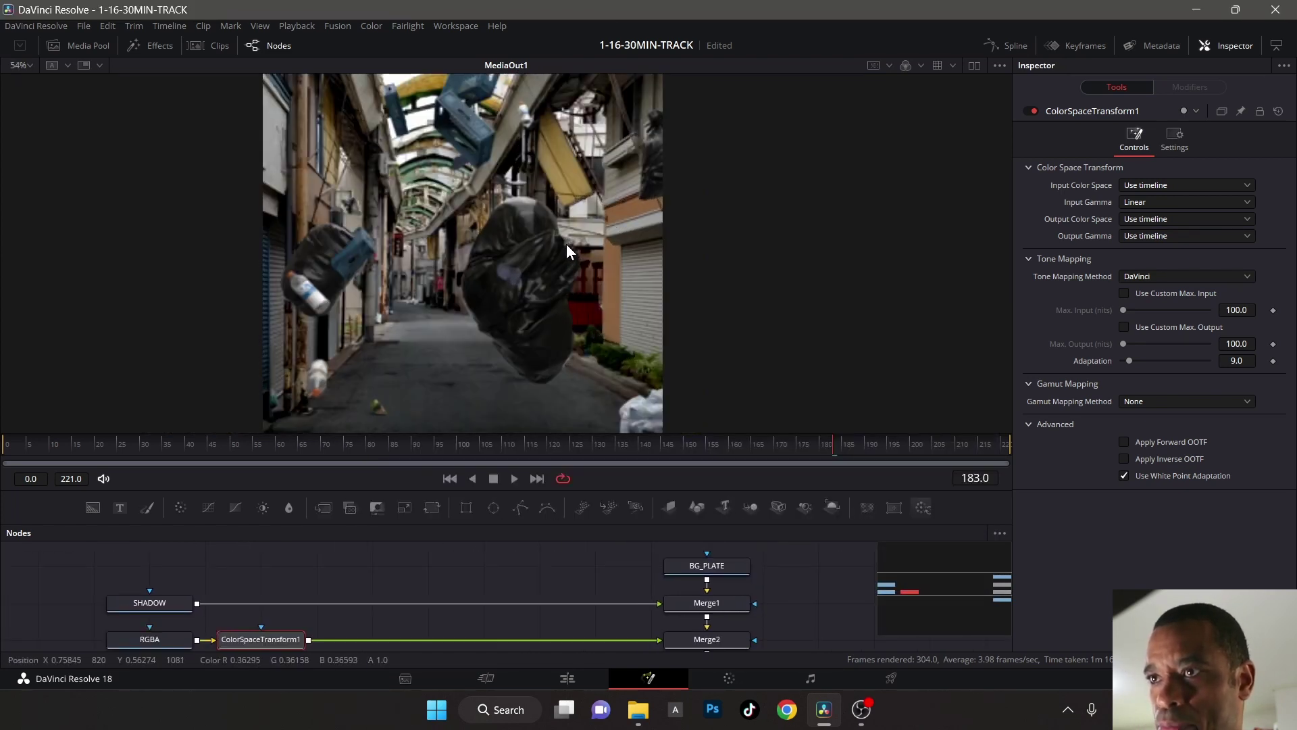
pyautogui.scroll(-1, 566, 244)
pyautogui.moveTo(378, 594); pyautogui.dragTo(379, 572)
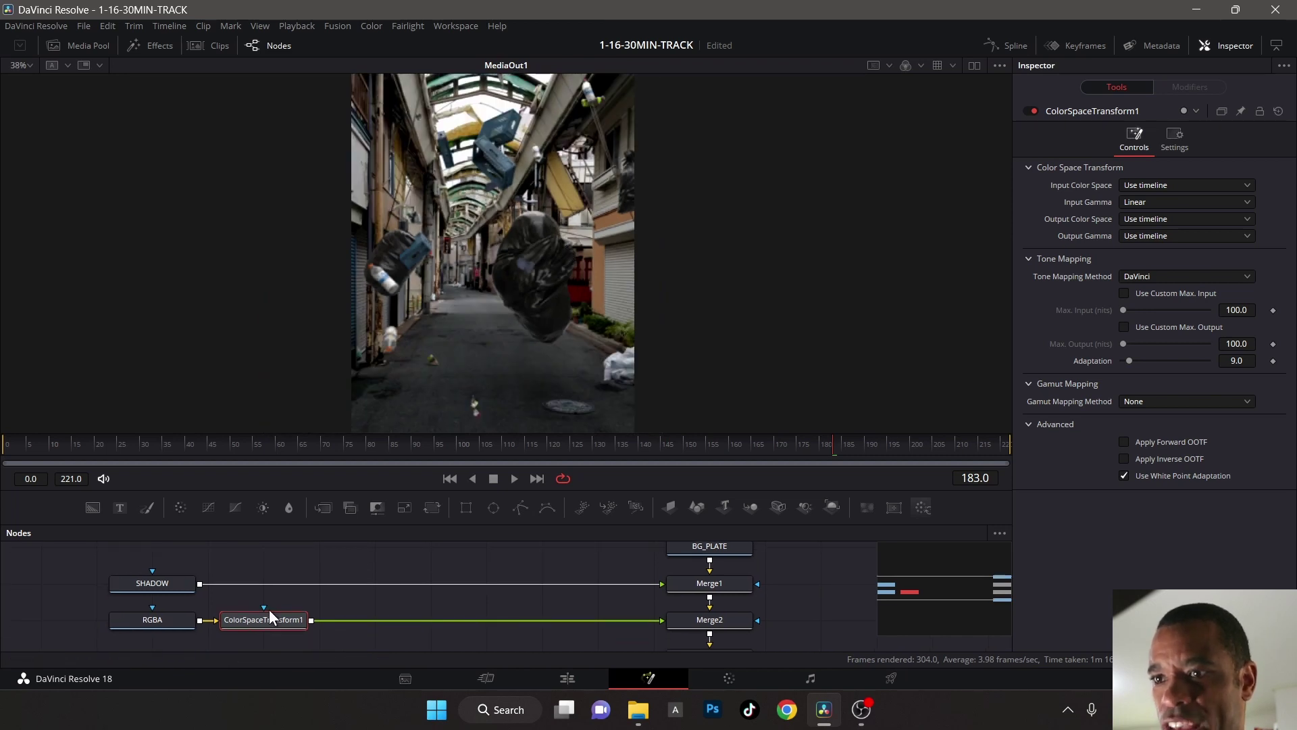
pyautogui.click(157, 585)
pyautogui.hotkey('ctrl', 'v')
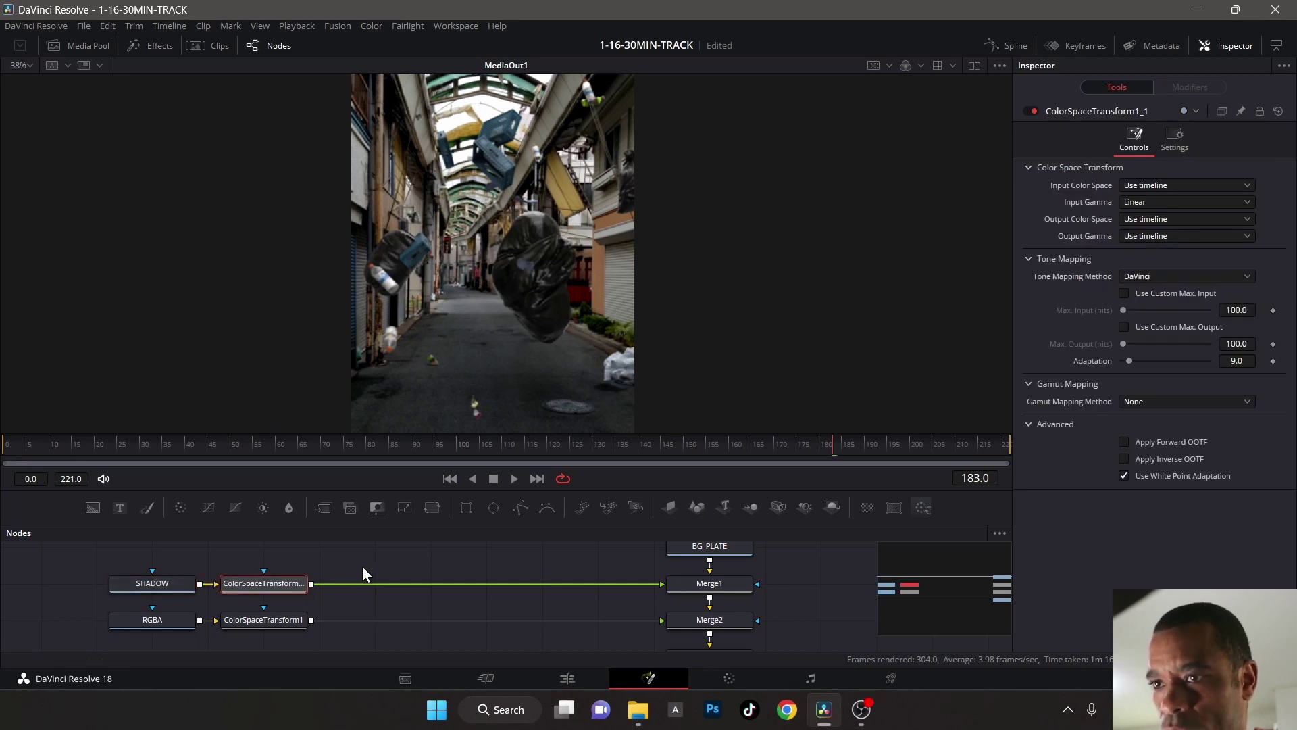
pyautogui.moveTo(362, 566); pyautogui.dragTo(329, 553)
pyautogui.moveTo(633, 490); pyautogui.dragTo(633, 481)
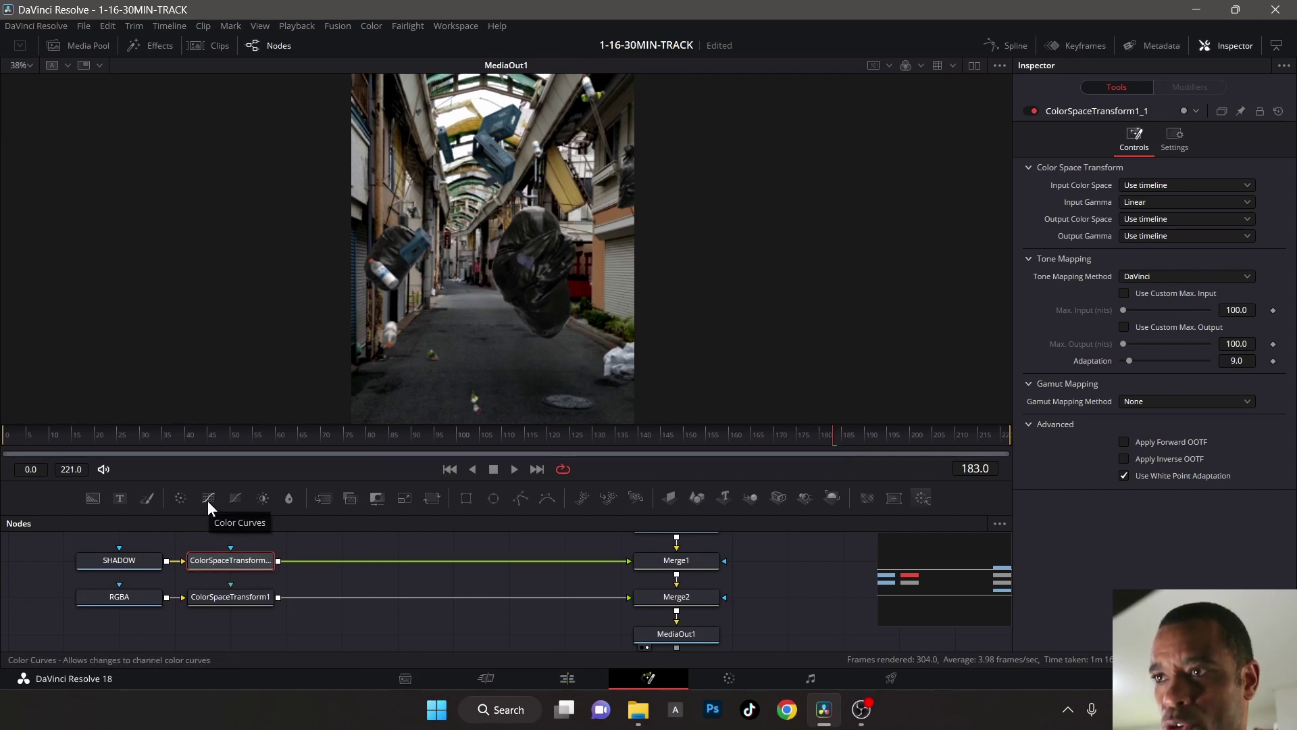
# - Insert a Color Curves node between ColorSpaceTransform1 and Merge2 on the RGBA branch
pyautogui.moveTo(208, 500); pyautogui.dragTo(323, 597)
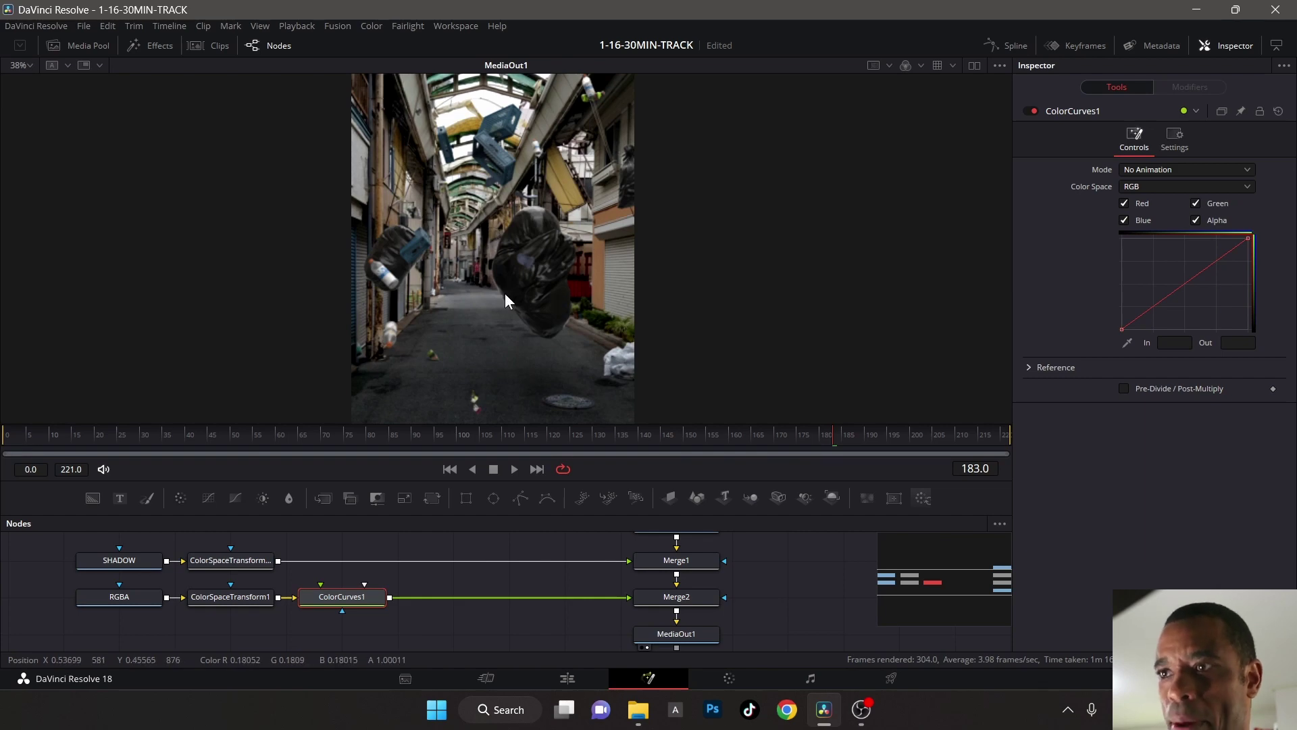
pyautogui.scroll(8, 507, 292)
pyautogui.scroll(-3, 585, 259)
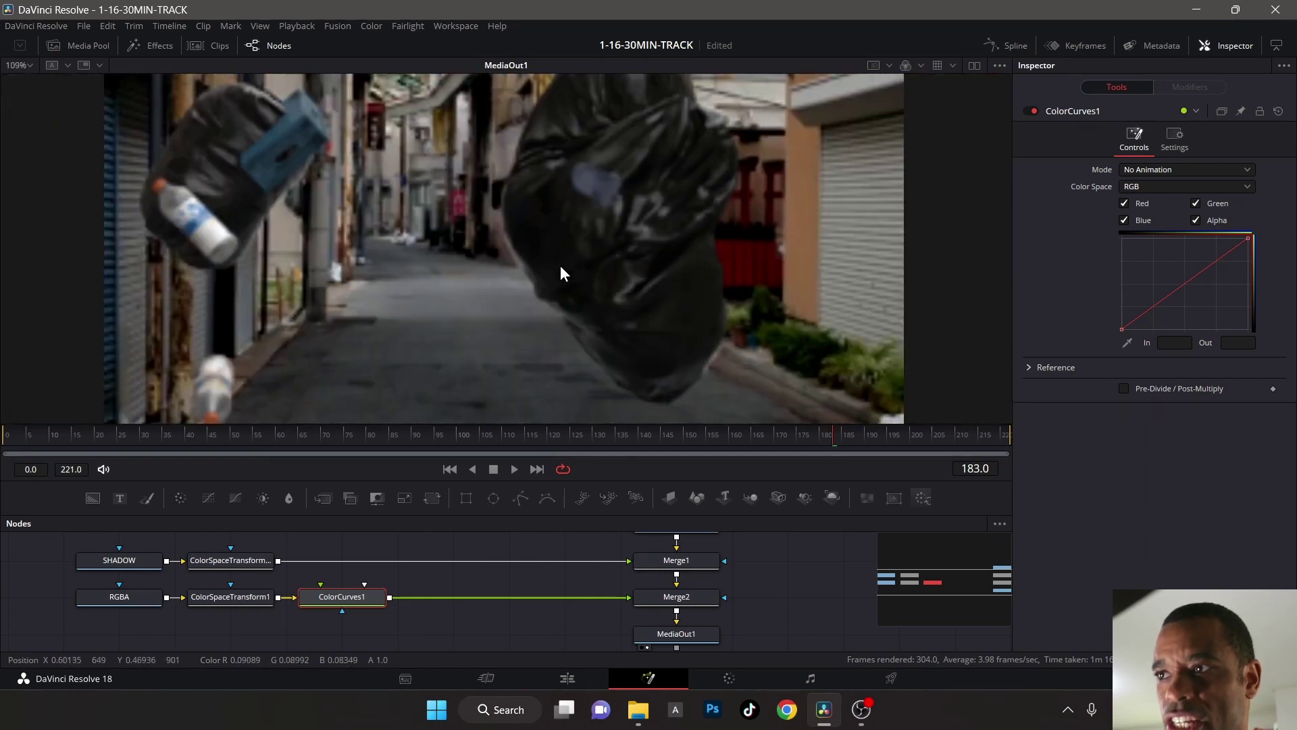
pyautogui.moveTo(302, 327); pyautogui.dragTo(345, 273)
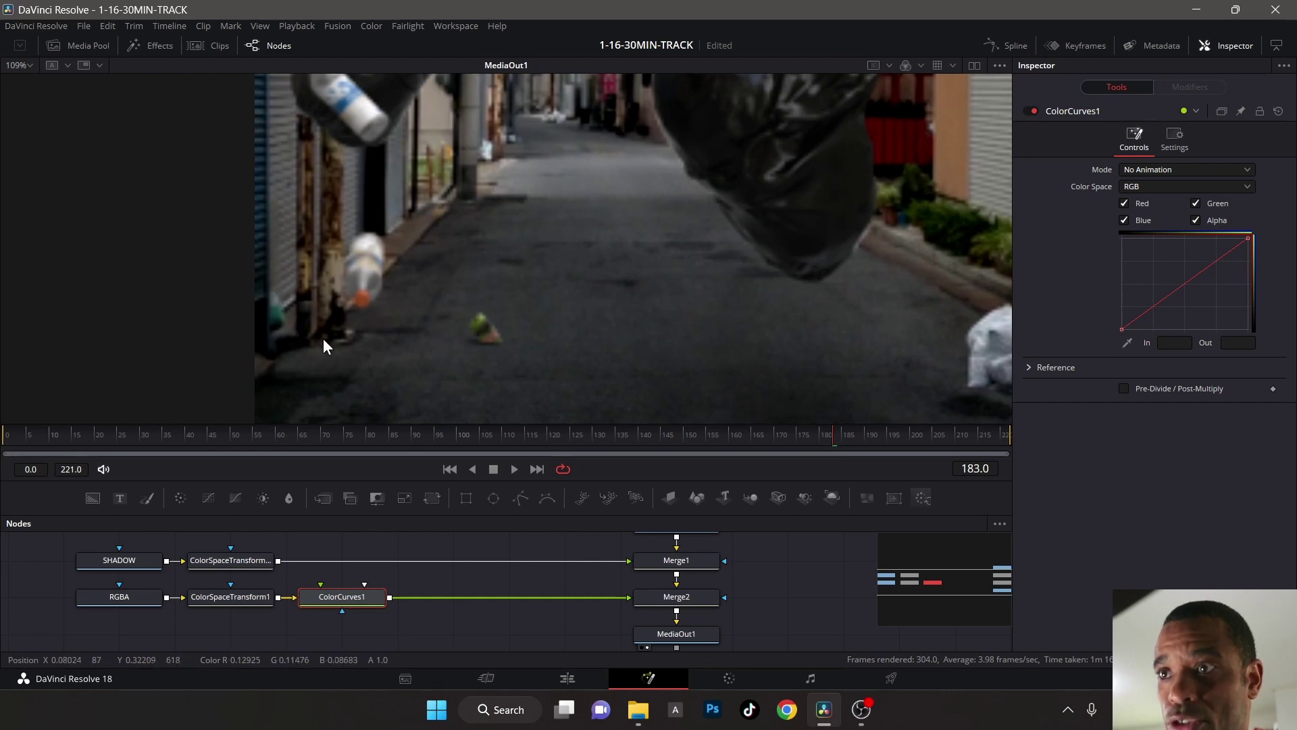
# - Set the timeline proxy resolution to Half
pyautogui.click(333, 24)
pyautogui.moveTo(290, 26)
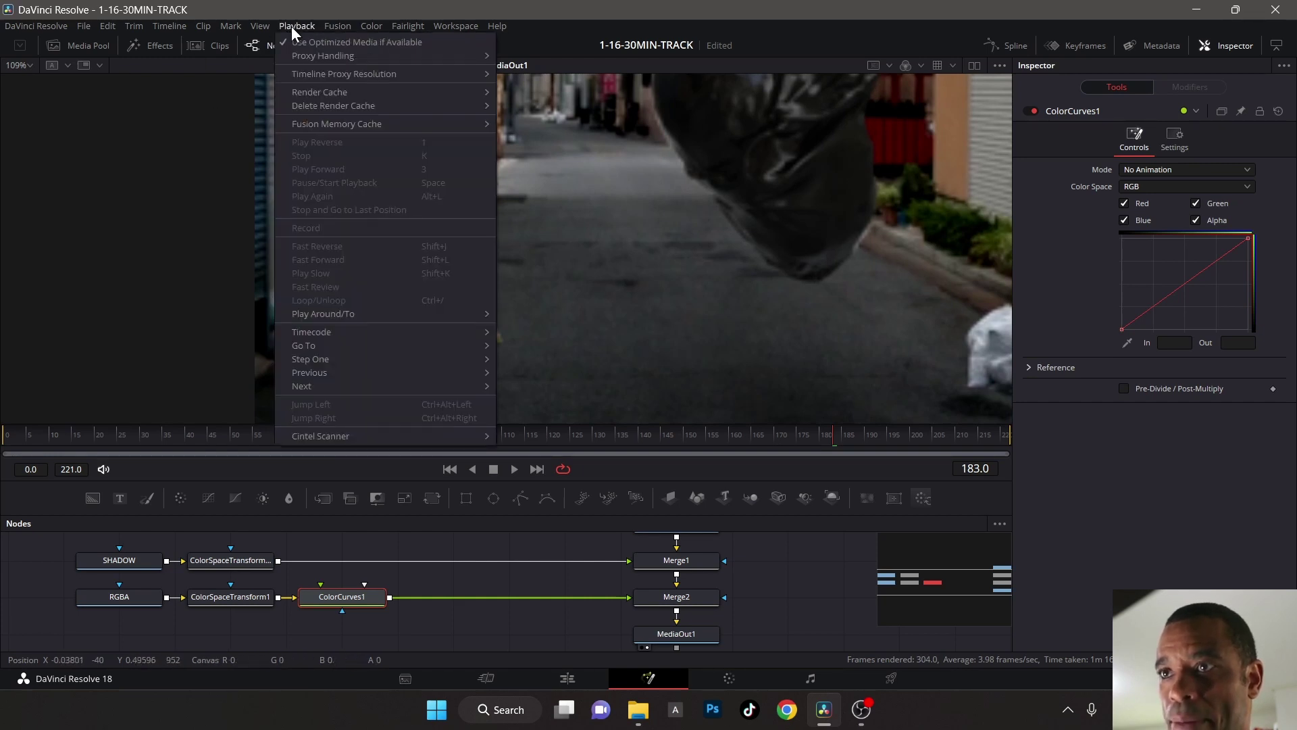
pyautogui.moveTo(317, 73)
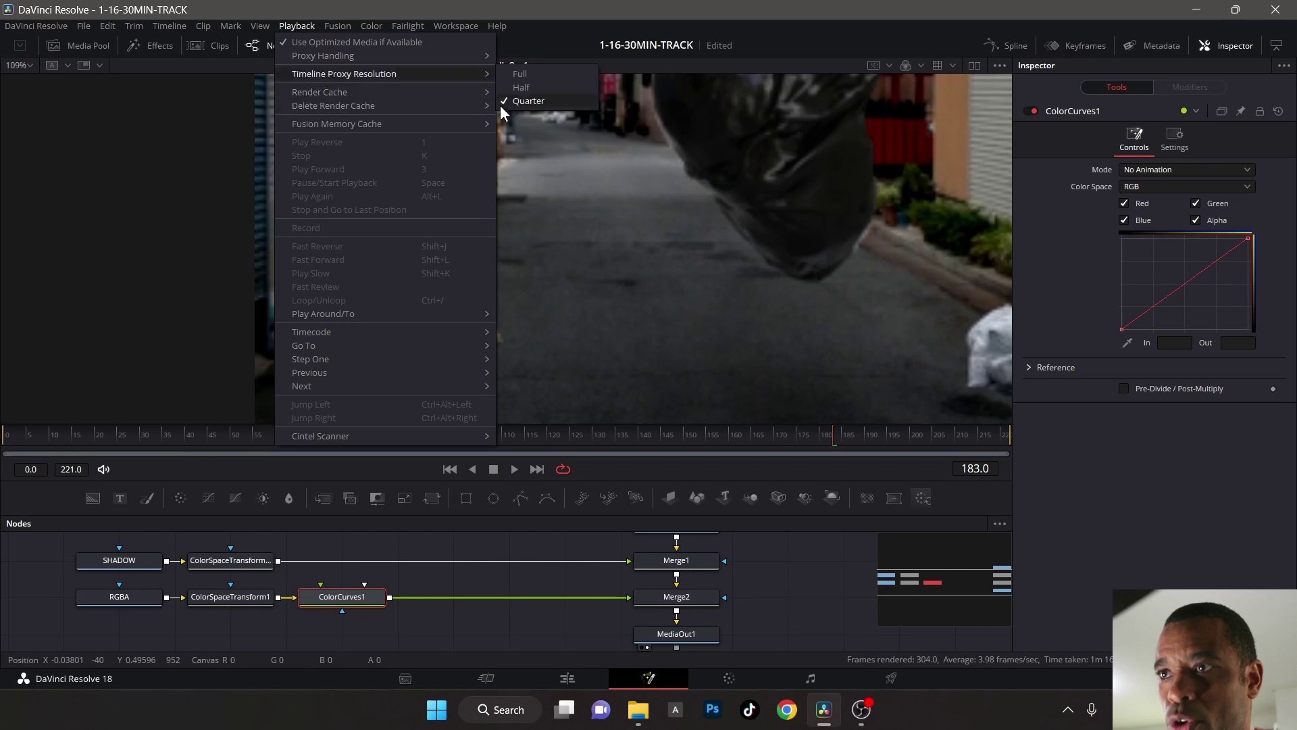
pyautogui.click(527, 85)
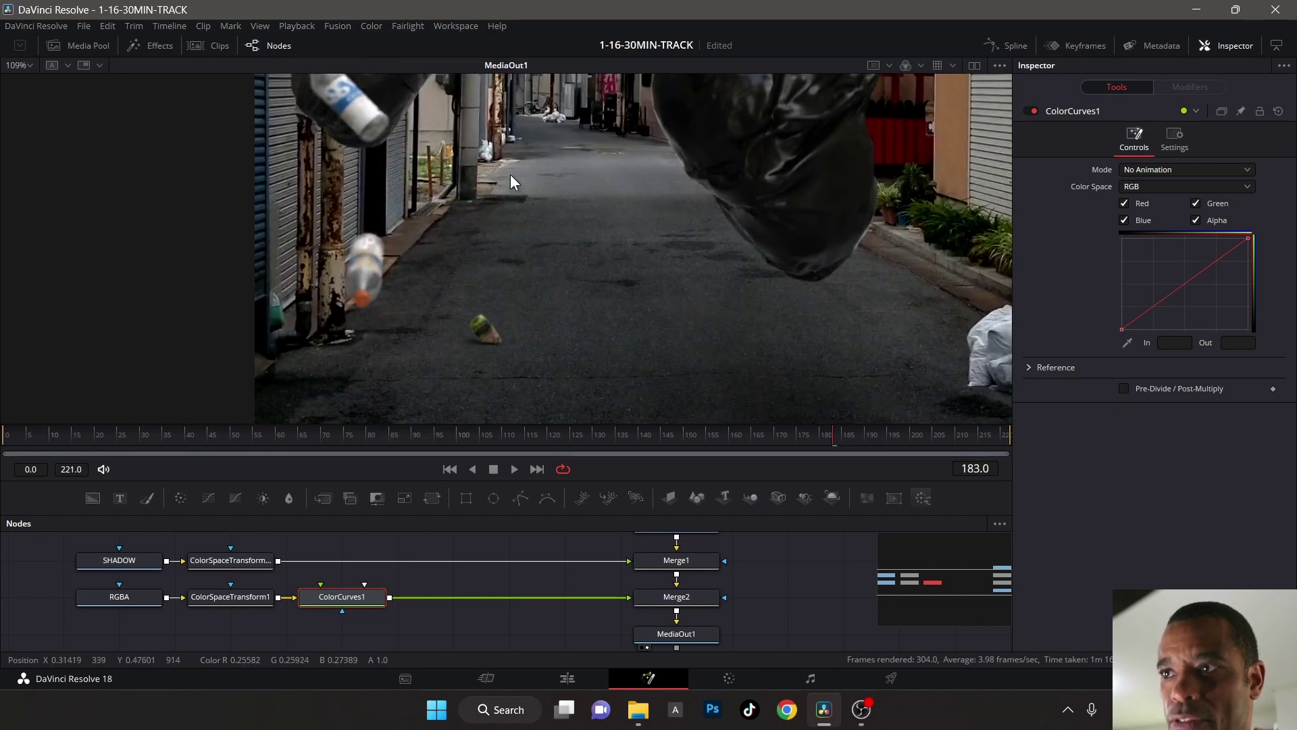
# - Split the Fusion viewer into two side-by-side panes
pyautogui.scroll(-4, 525, 227)
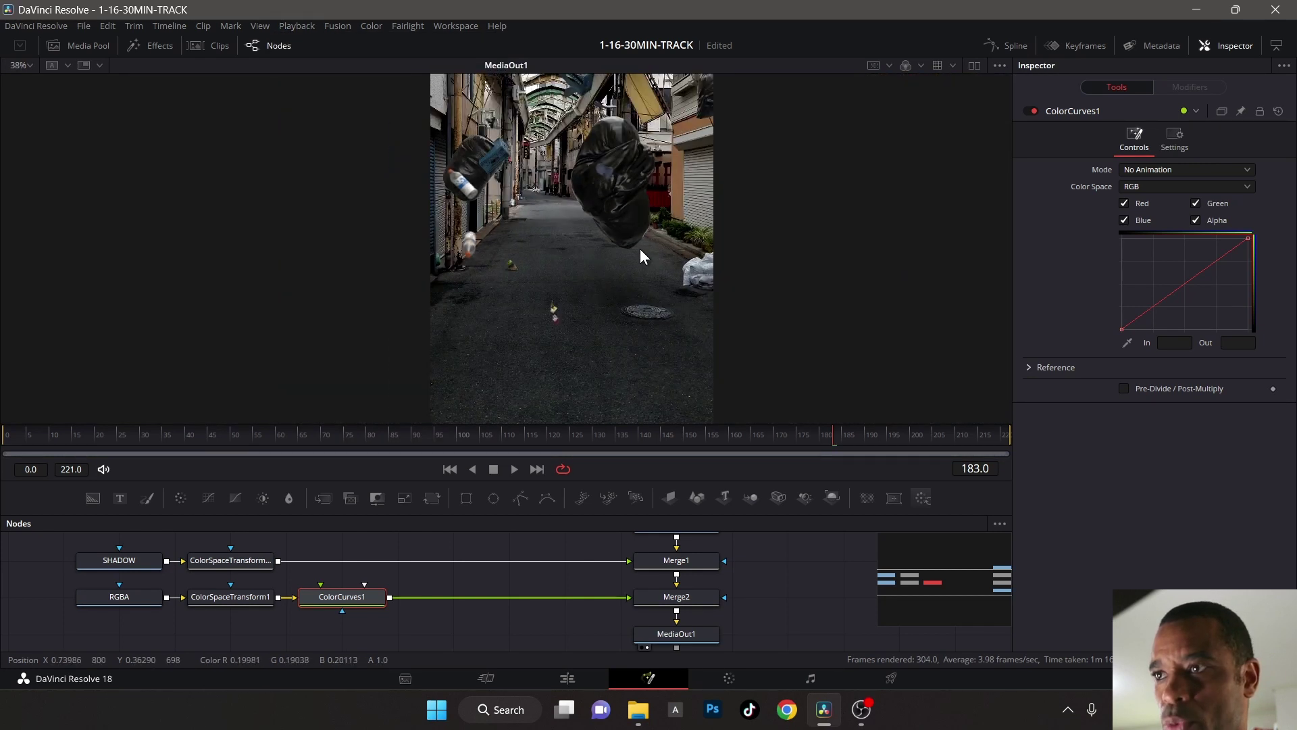
pyautogui.click(377, 25)
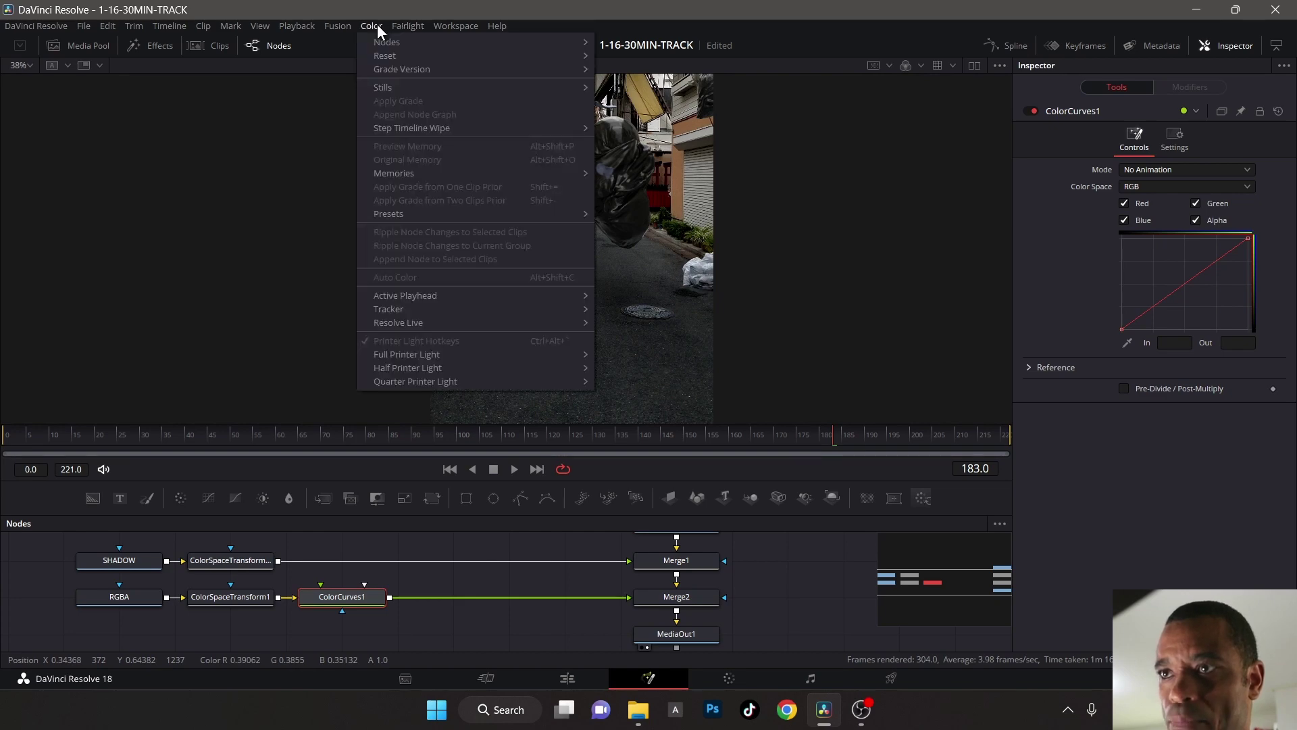
pyautogui.click(341, 5)
pyautogui.scroll(5, 438, 191)
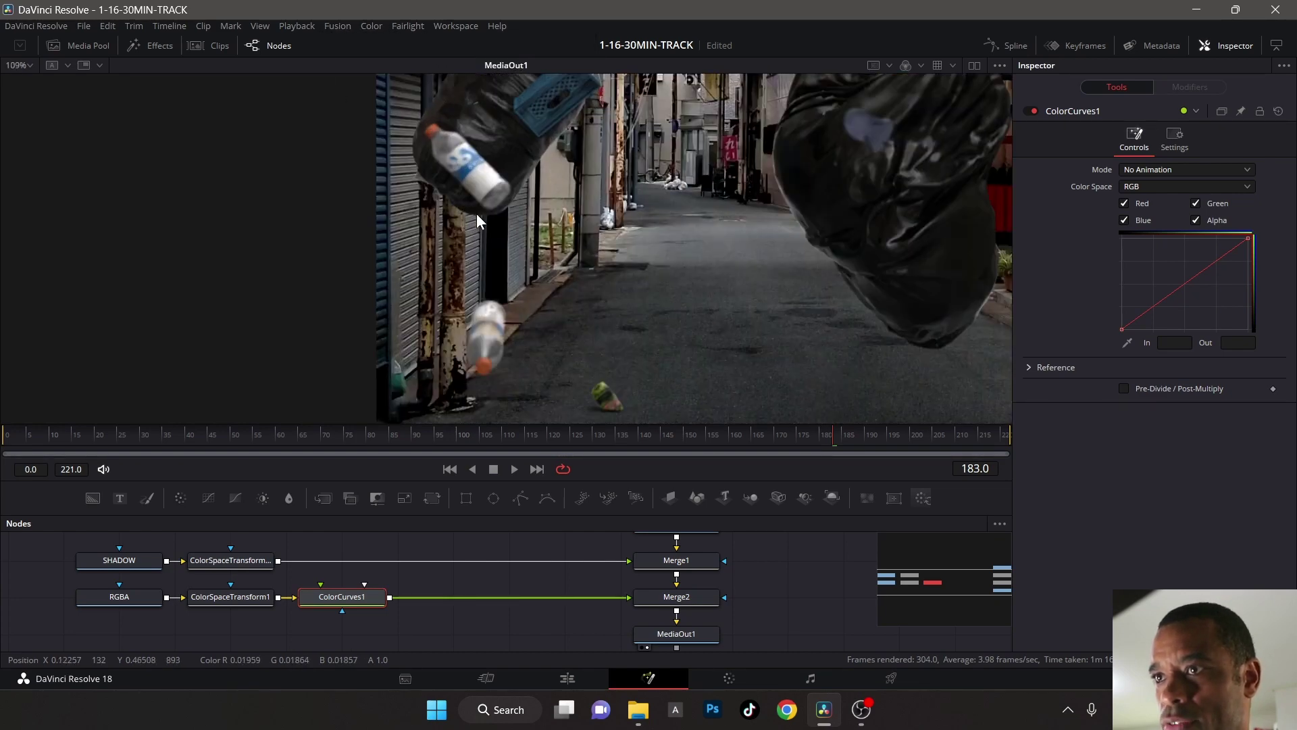
pyautogui.click(975, 66)
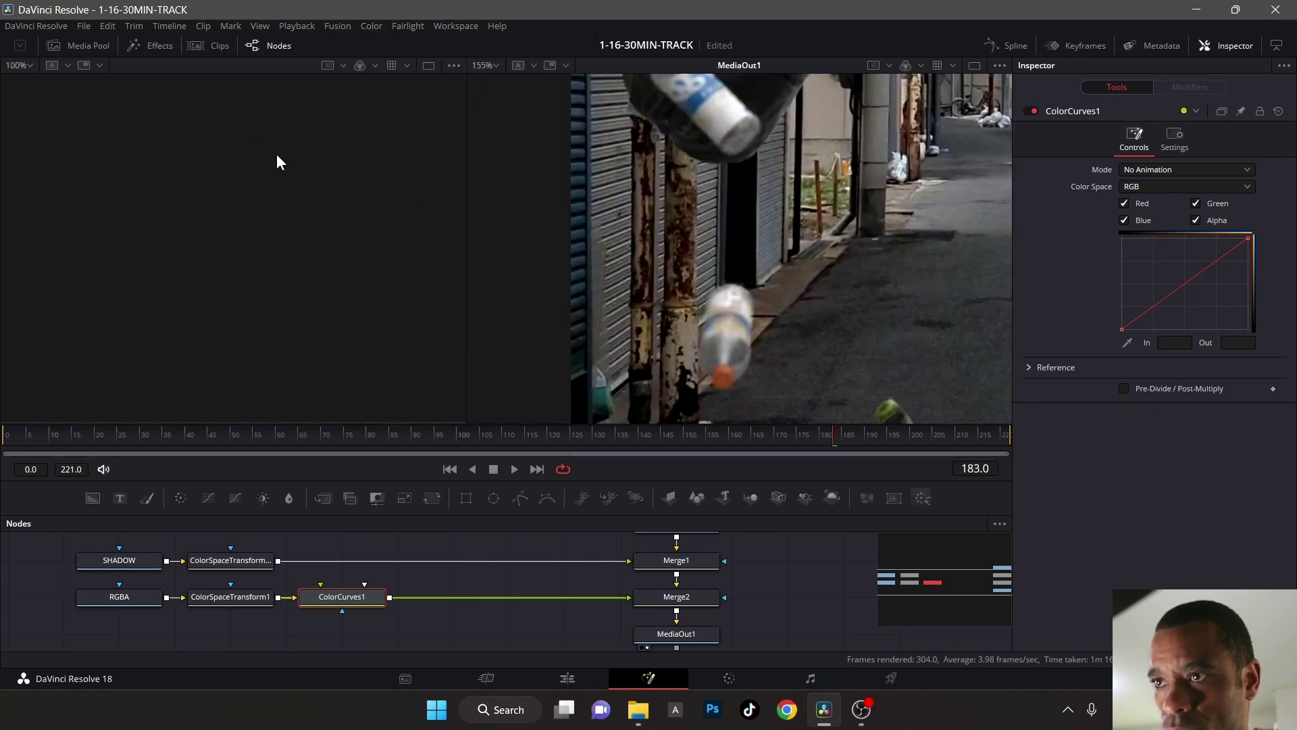
# - Load the ColorCurves1 output into the left viewer pane
pyautogui.click(108, 590)
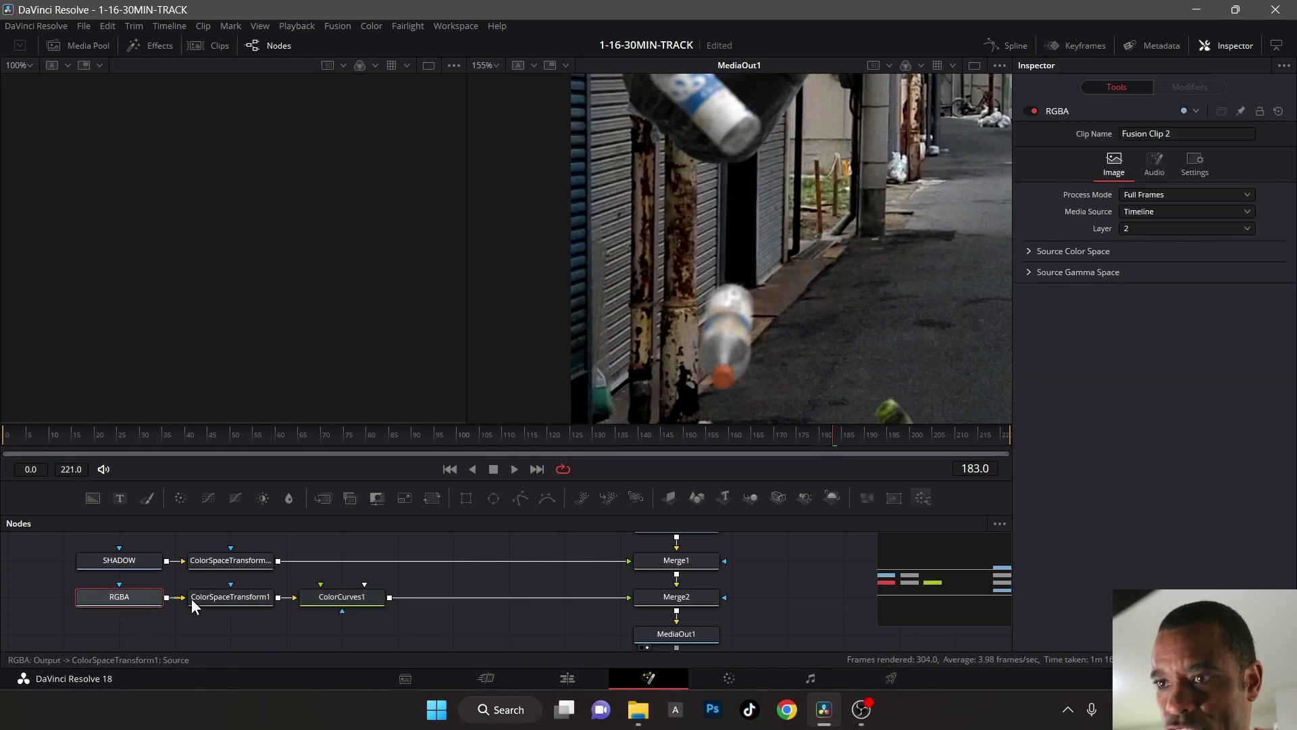
pyautogui.click(369, 596)
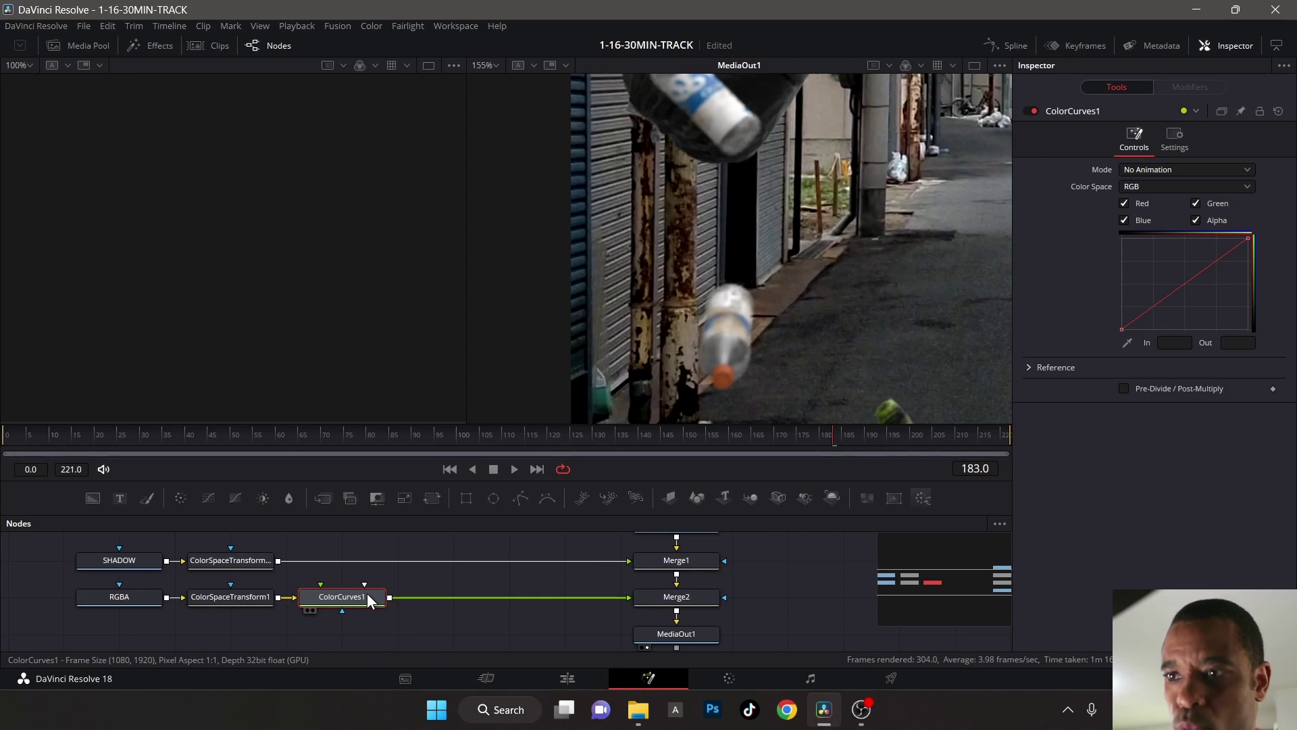
pyautogui.press('1')
pyautogui.scroll(5, 238, 293)
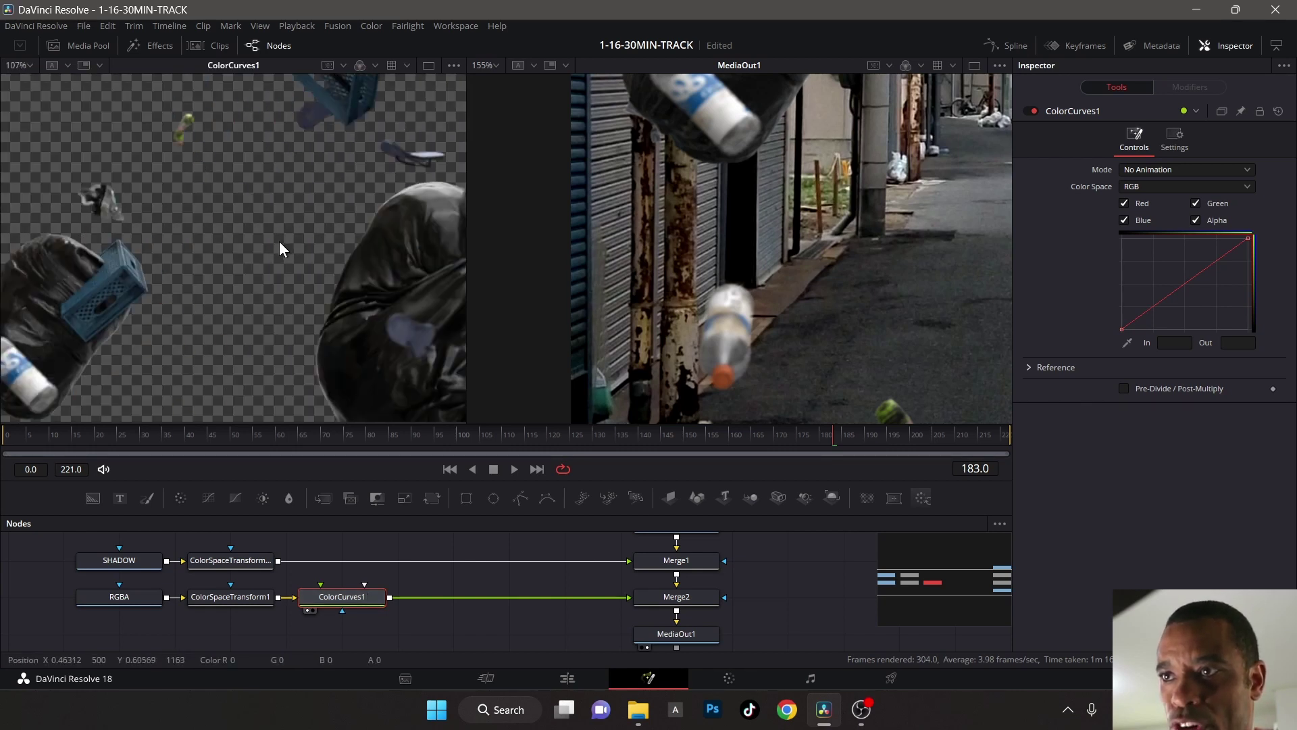
pyautogui.scroll(-5, 277, 249)
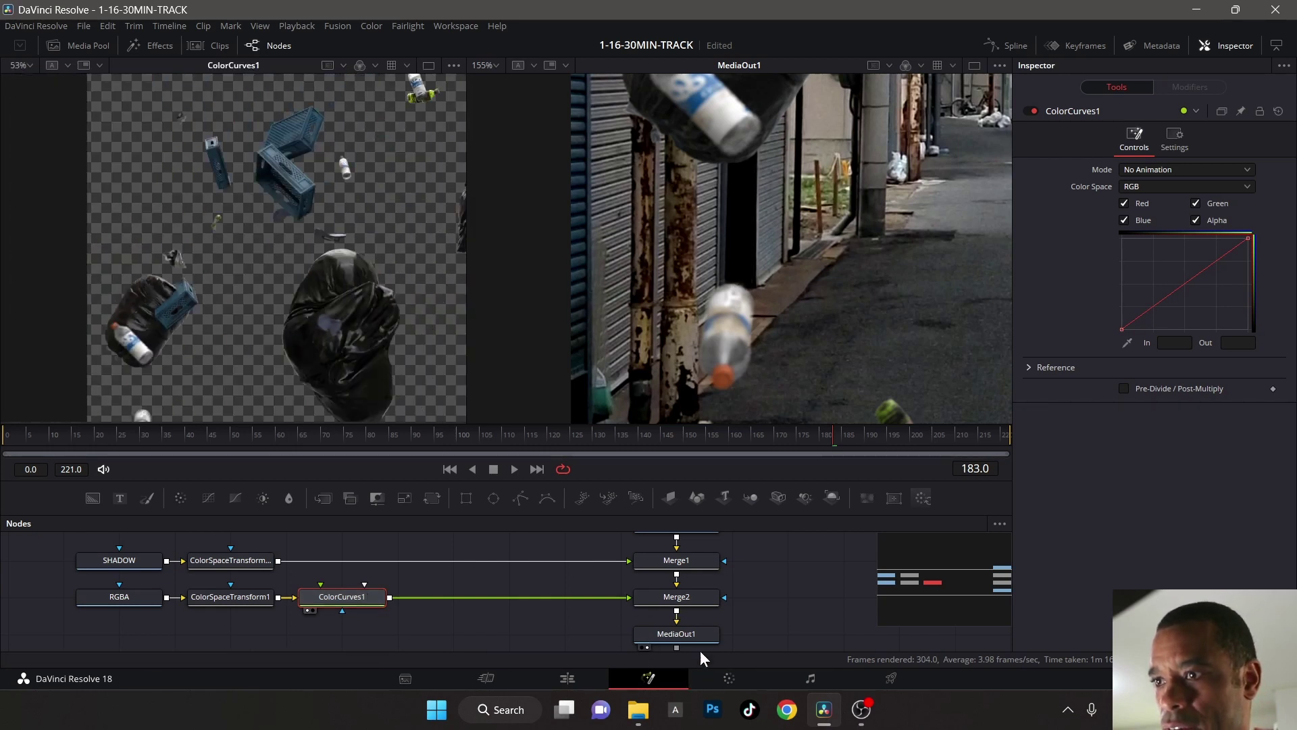
# - Select MediaOut1 and reframe the right pane's composite on the alley wall
pyautogui.click(695, 630)
pyautogui.scroll(-2, 691, 592)
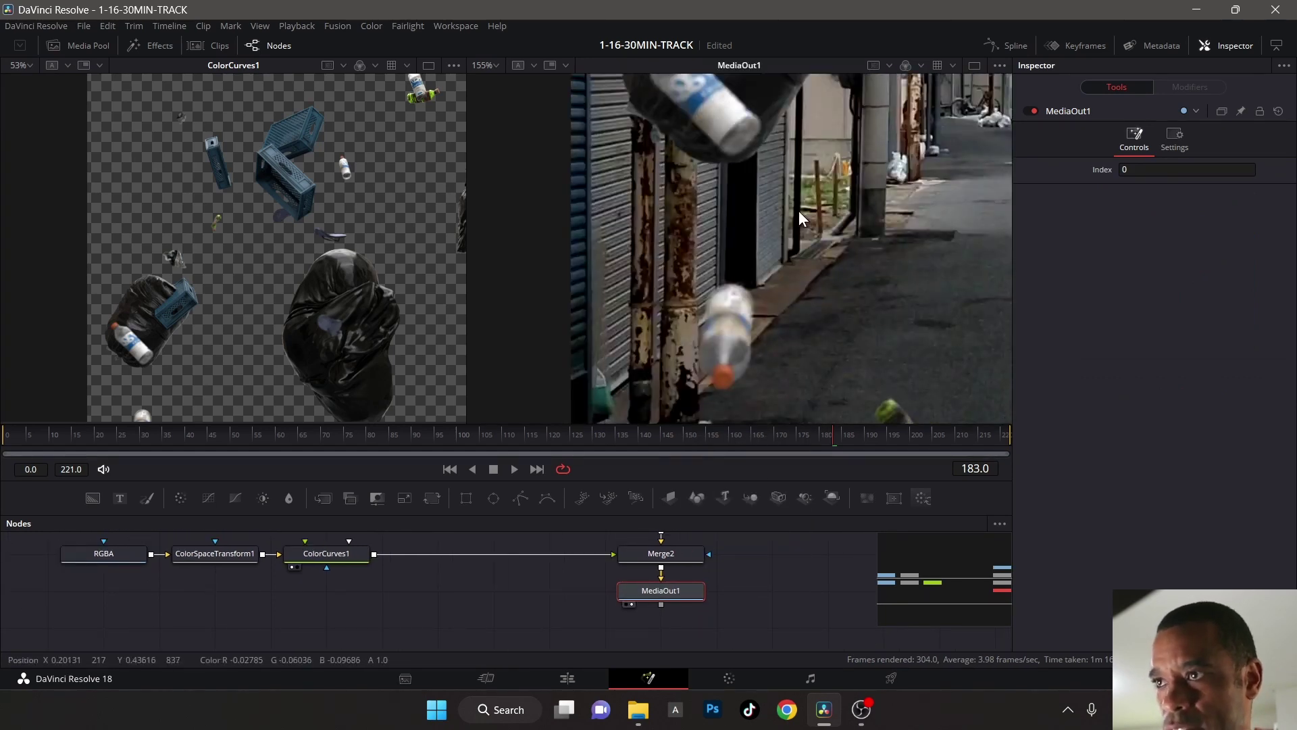
pyautogui.scroll(1, 798, 209)
pyautogui.scroll(-2, 798, 210)
pyautogui.moveTo(798, 210); pyautogui.dragTo(689, 304)
pyautogui.moveTo(840, 172); pyautogui.dragTo(780, 229)
pyautogui.moveTo(614, 264); pyautogui.dragTo(698, 212)
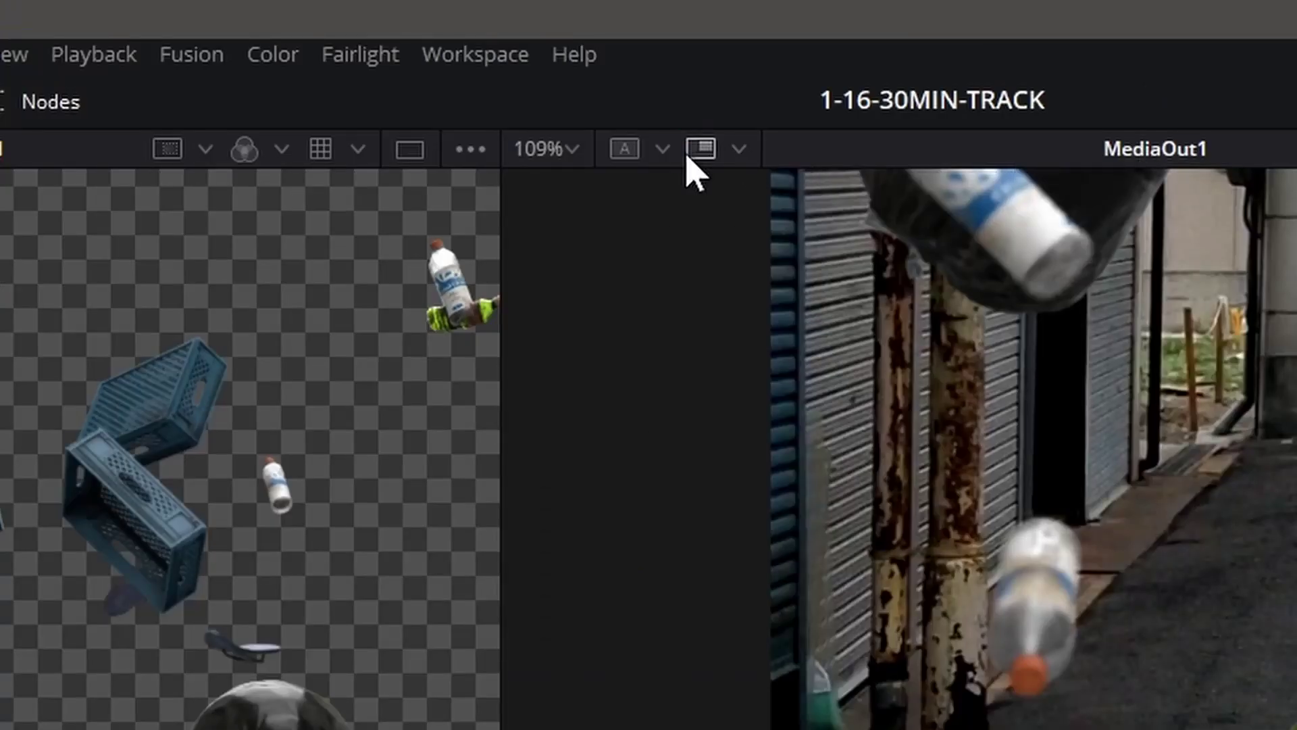
# - Swap the viewer's histogram overlay for the Color Inspector RGB readout
pyautogui.click(689, 157)
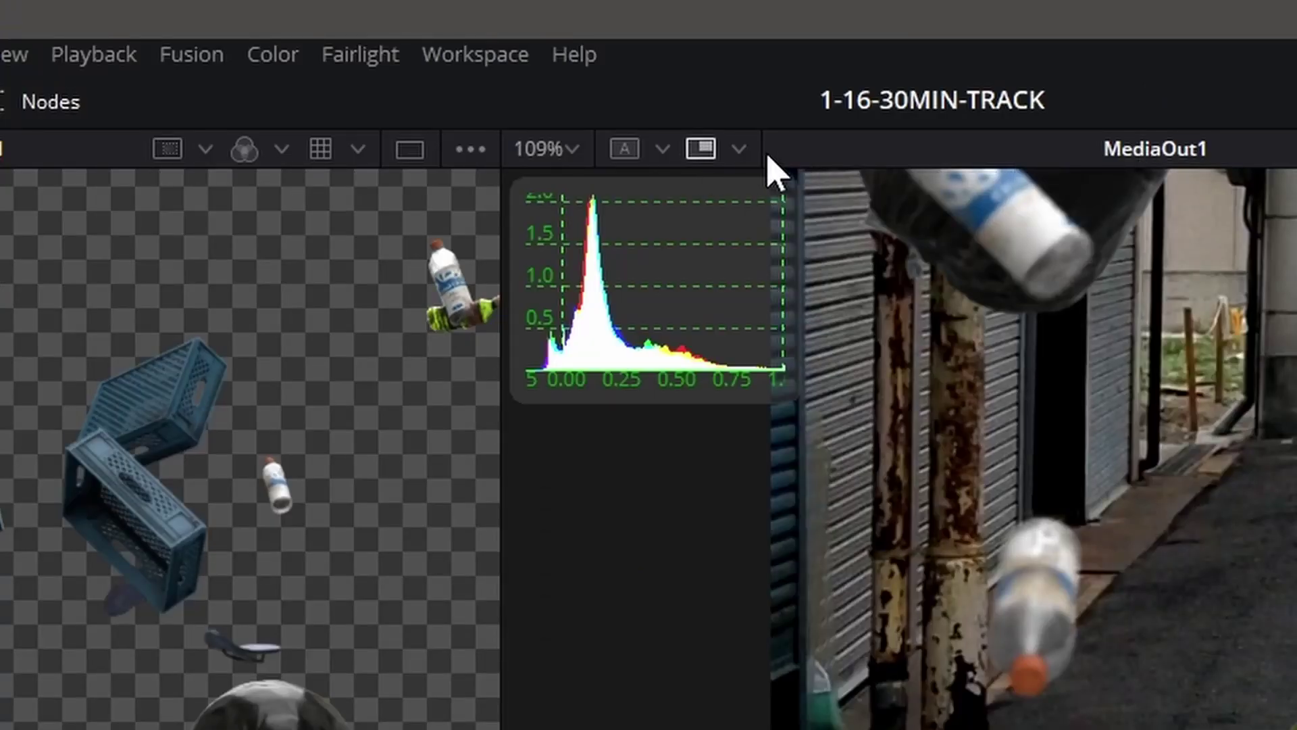
pyautogui.click(740, 149)
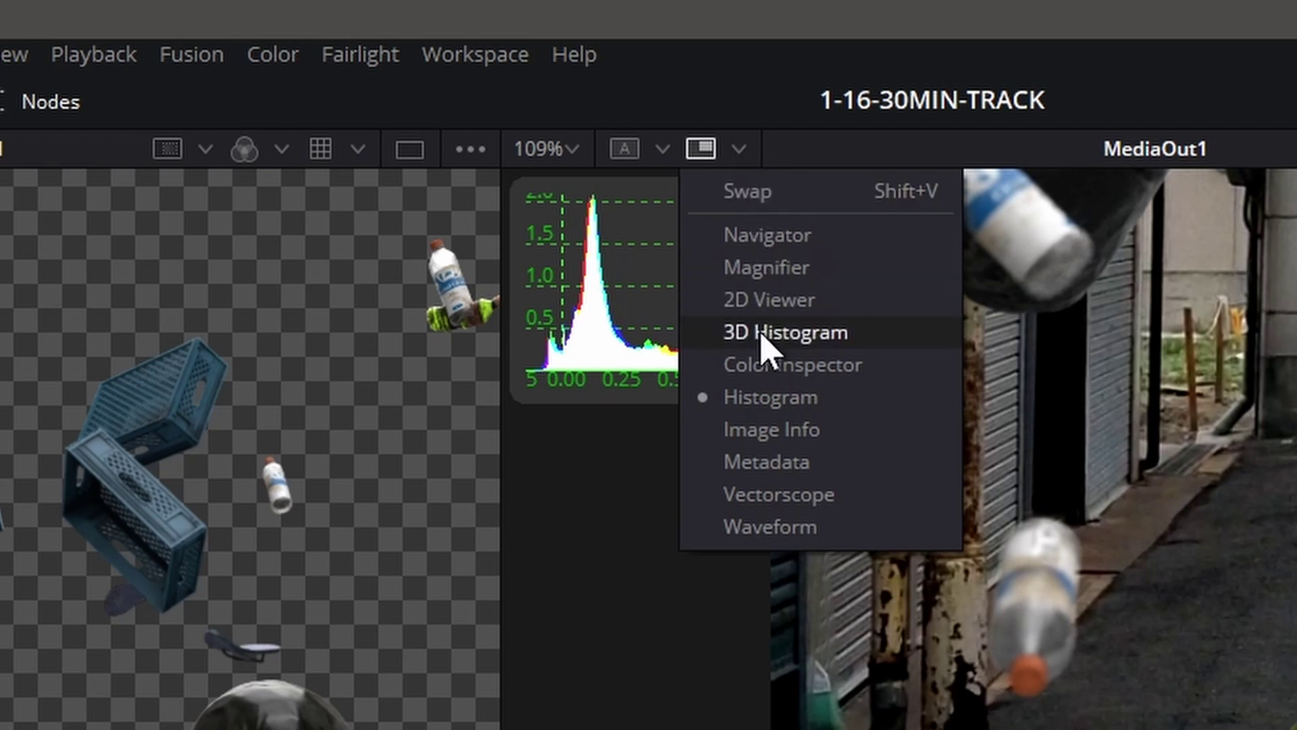
pyautogui.click(830, 369)
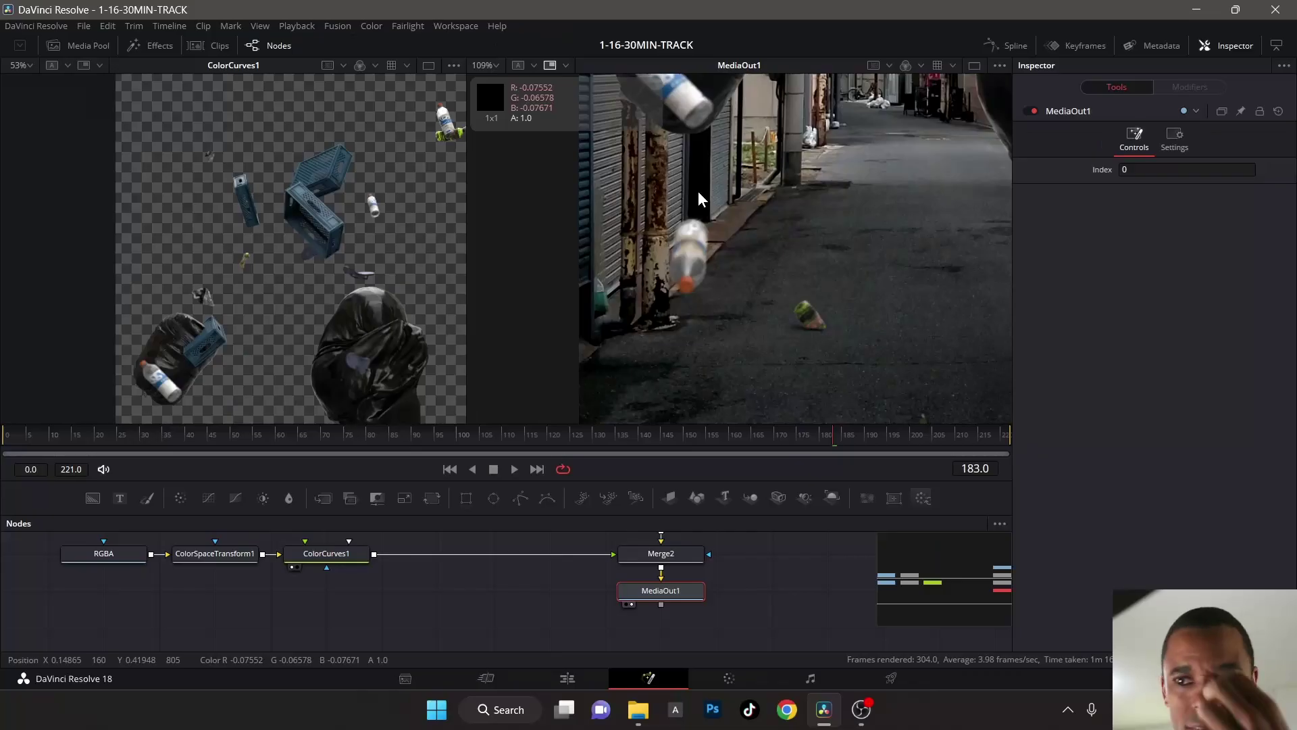
# - Limit ColorCurves1 to the red channel, add a midpoint and select the black point
pyautogui.click(348, 563)
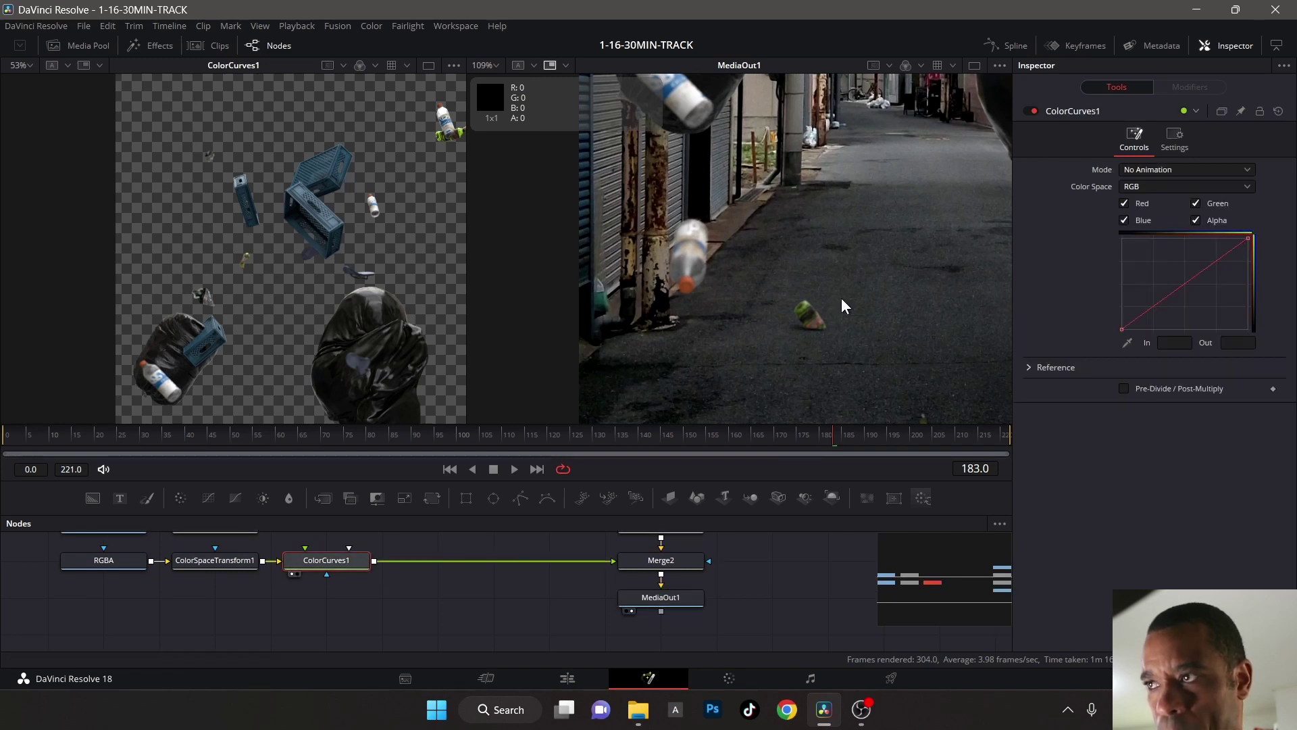
pyautogui.click(1195, 203)
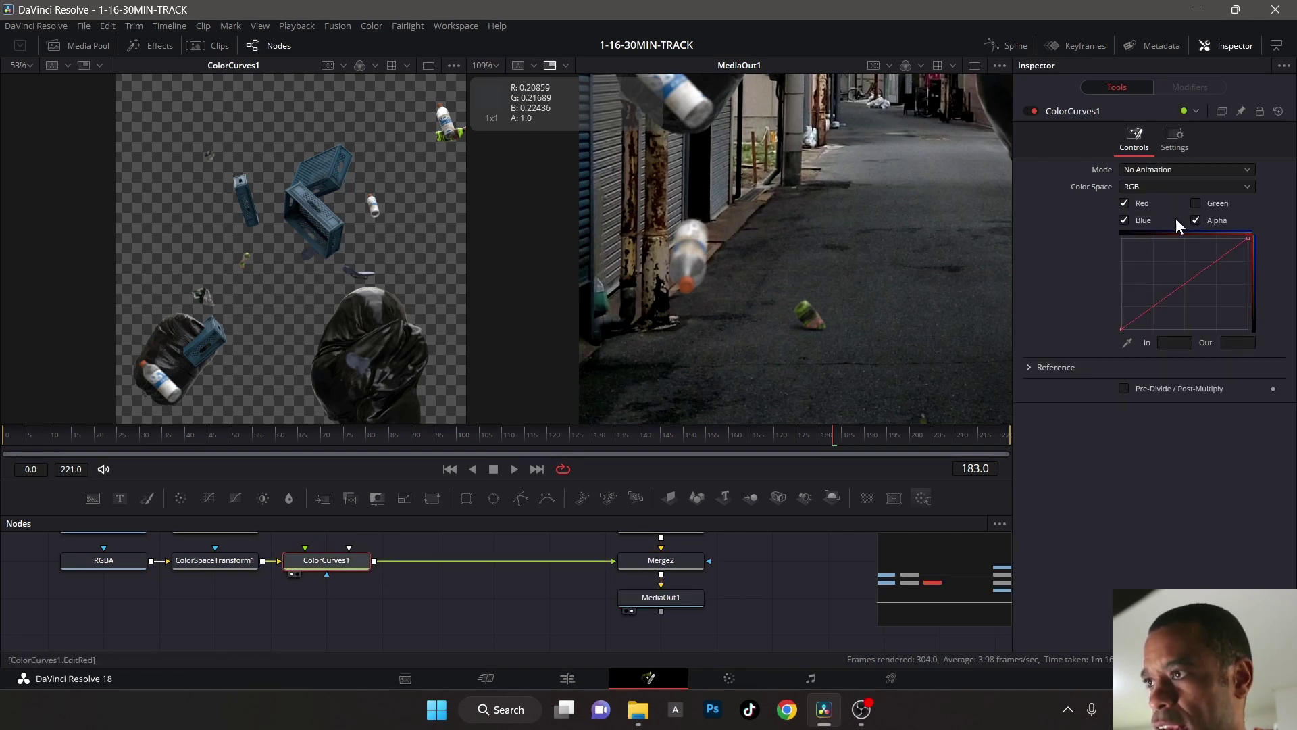
pyautogui.click(1196, 220)
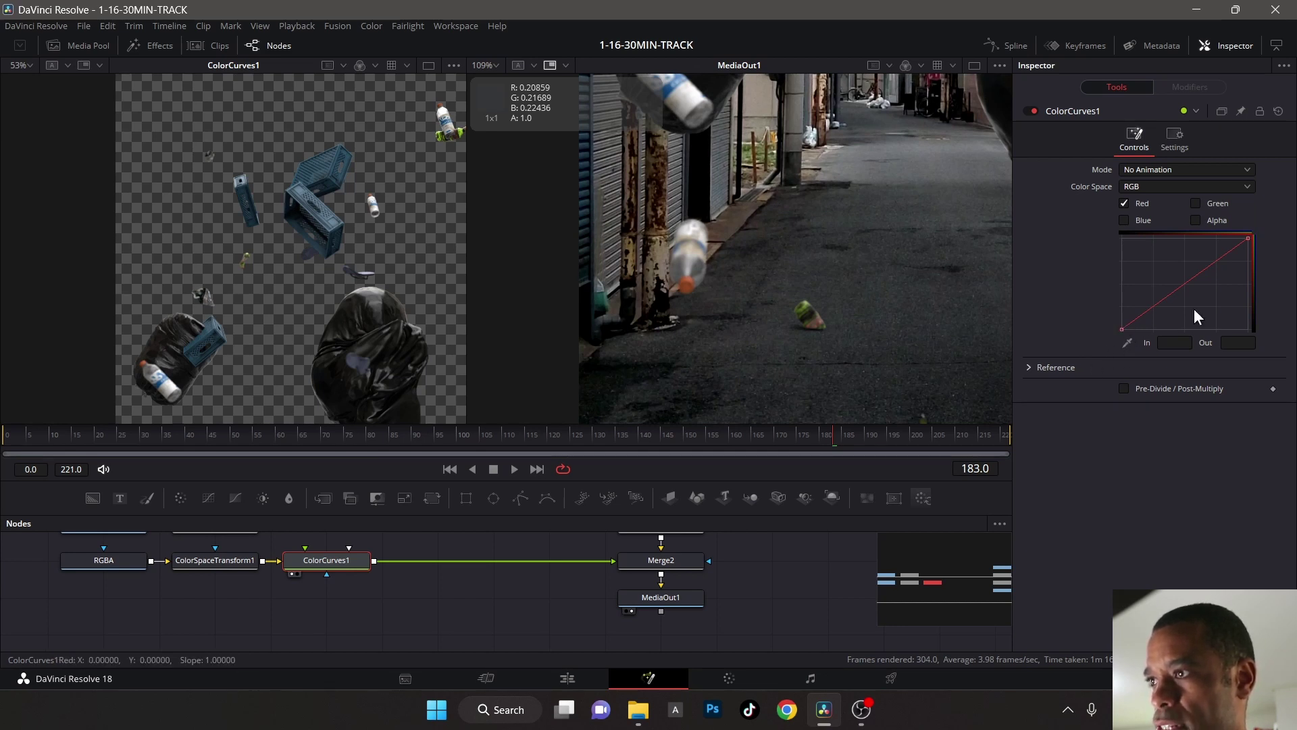
pyautogui.click(1163, 298)
pyautogui.click(1122, 330)
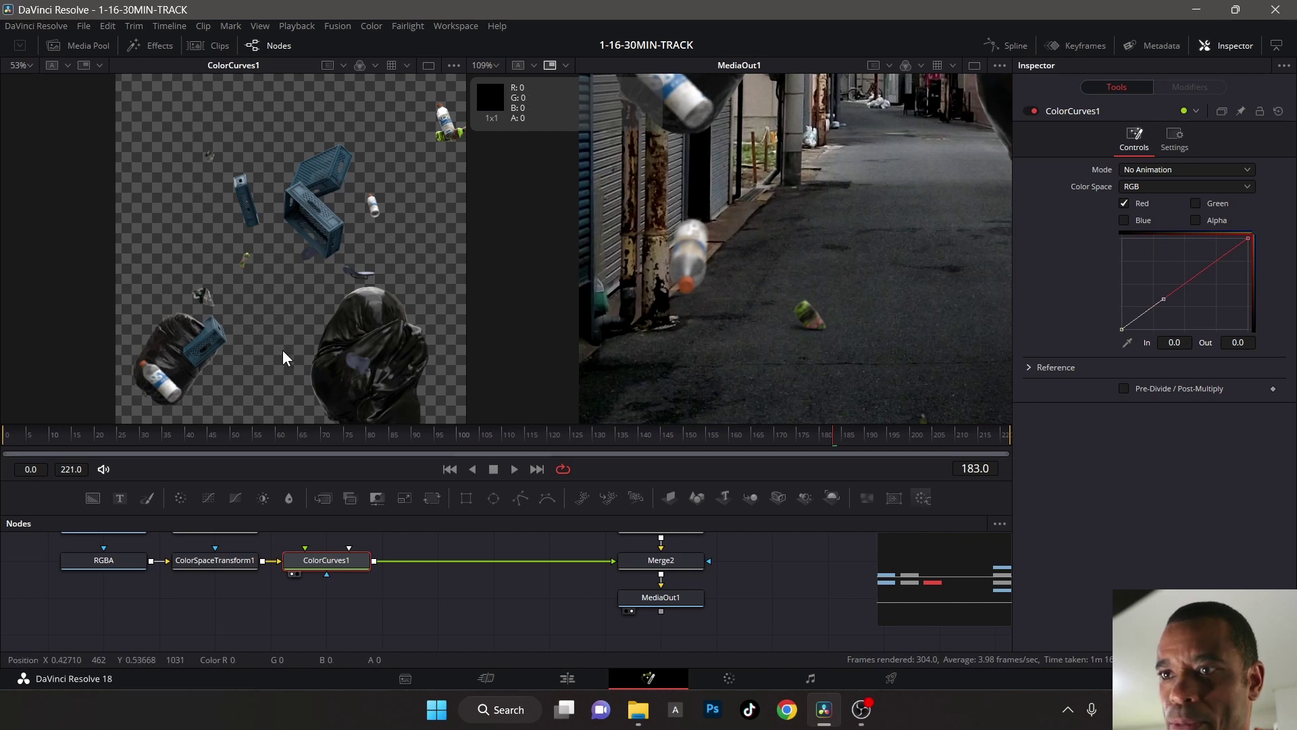
pyautogui.moveTo(355, 318); pyautogui.dragTo(361, 245)
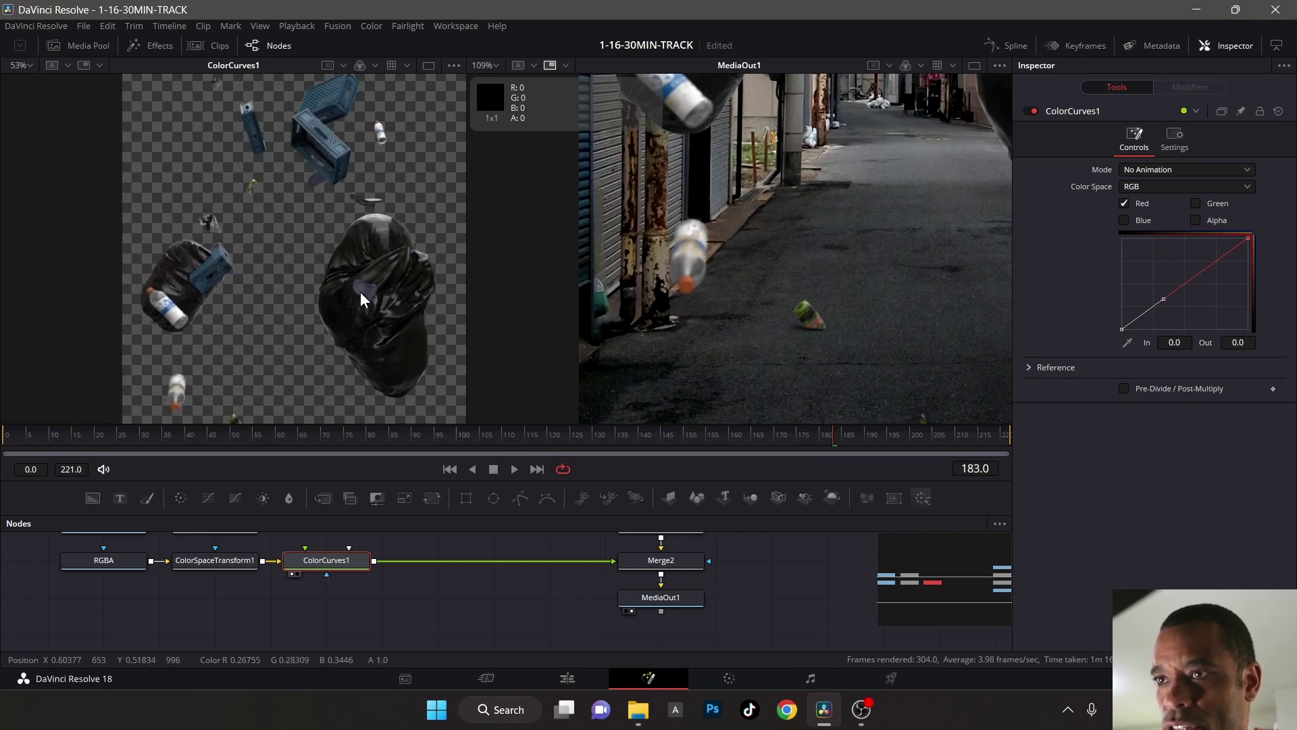
pyautogui.scroll(5, 358, 270)
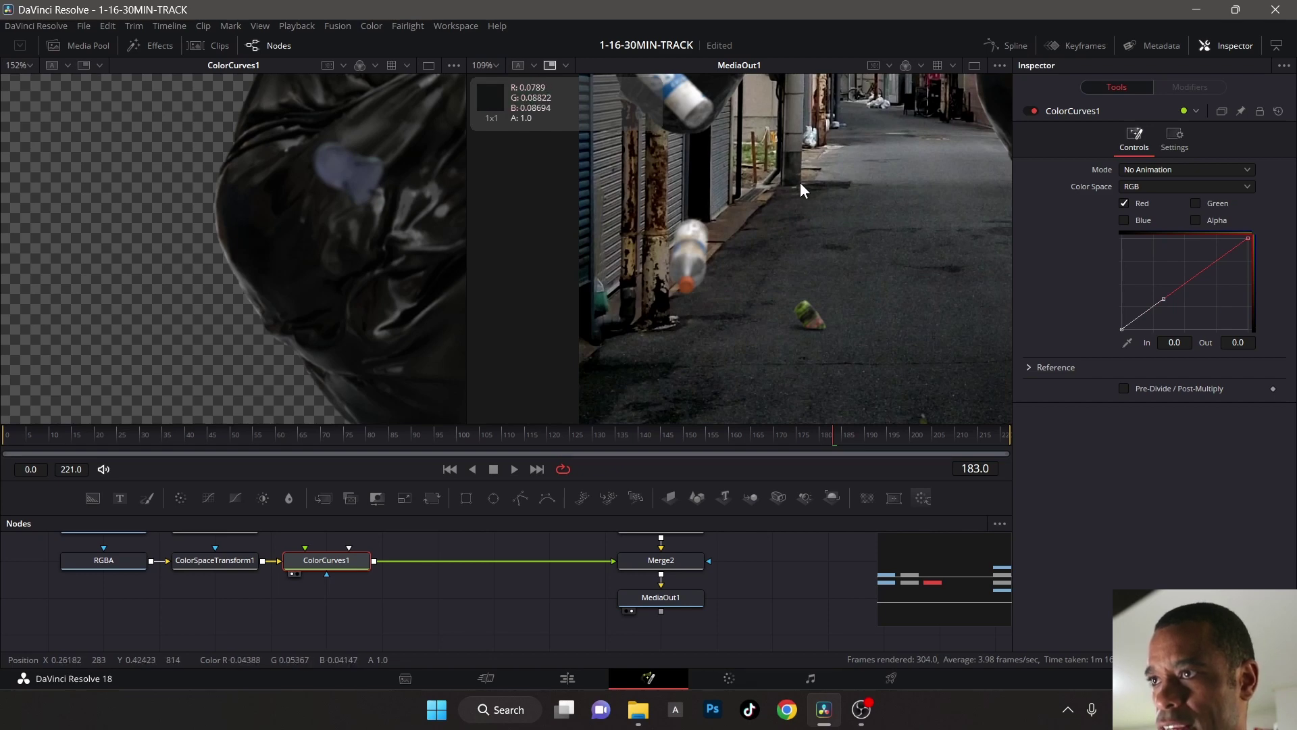
pyautogui.moveTo(933, 261); pyautogui.dragTo(711, 254)
pyautogui.scroll(6, 711, 254)
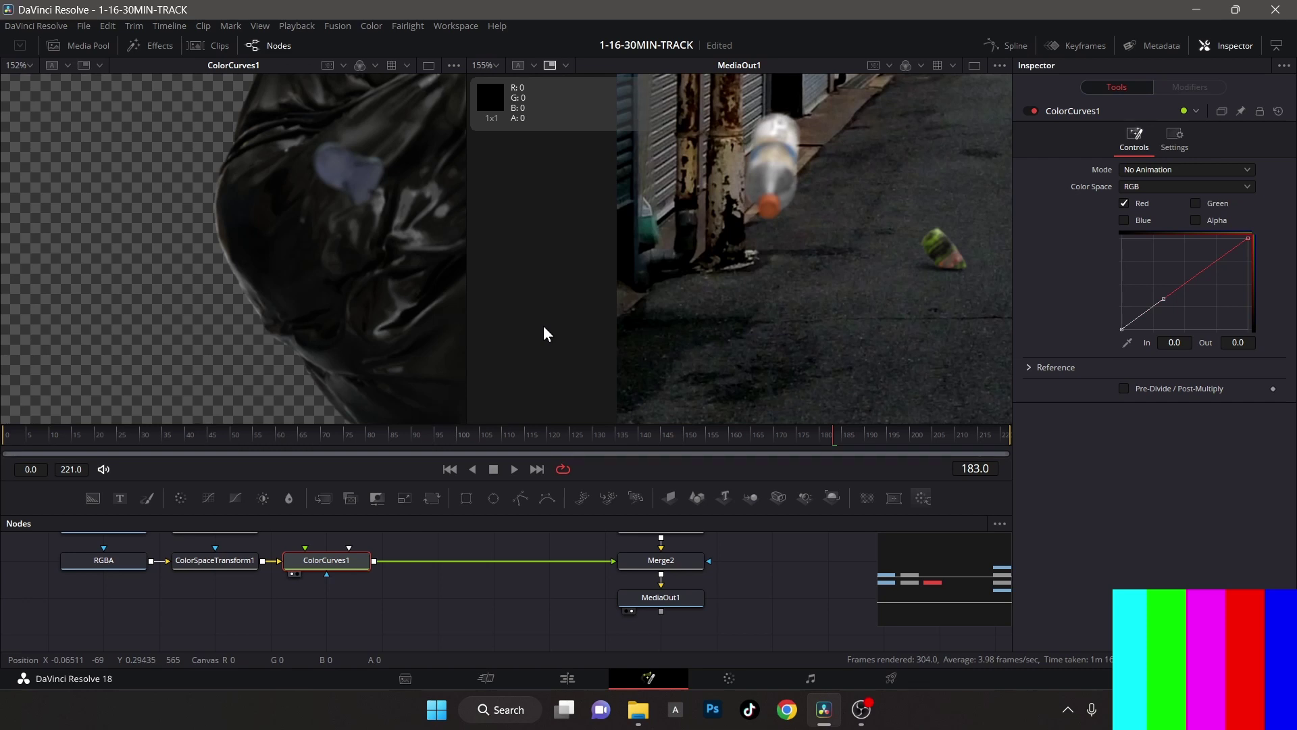
# - Set the red black point In to 0.0021 and enable Pre-Divide/Post-Multiply
pyautogui.click(1180, 342)
pyautogui.write('0.0021')
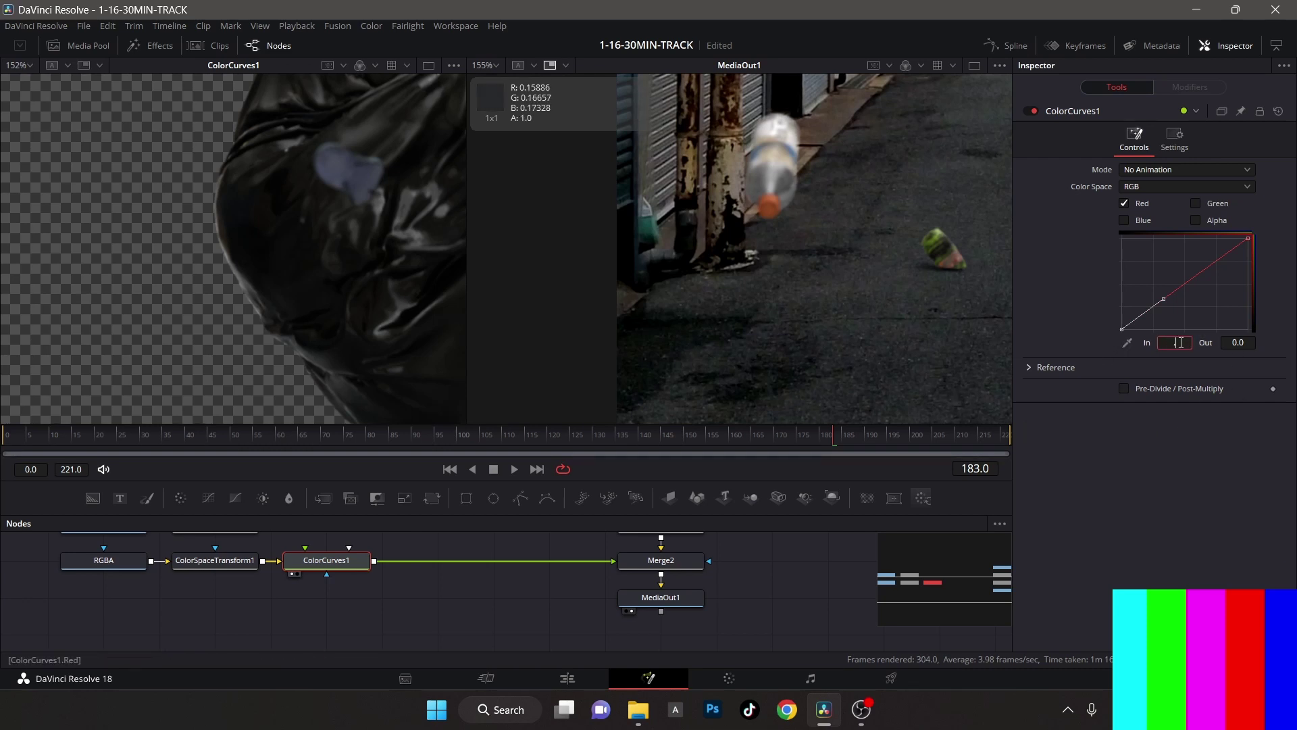
pyautogui.press('Tab')
pyautogui.moveTo(299, 319); pyautogui.dragTo(283, 269)
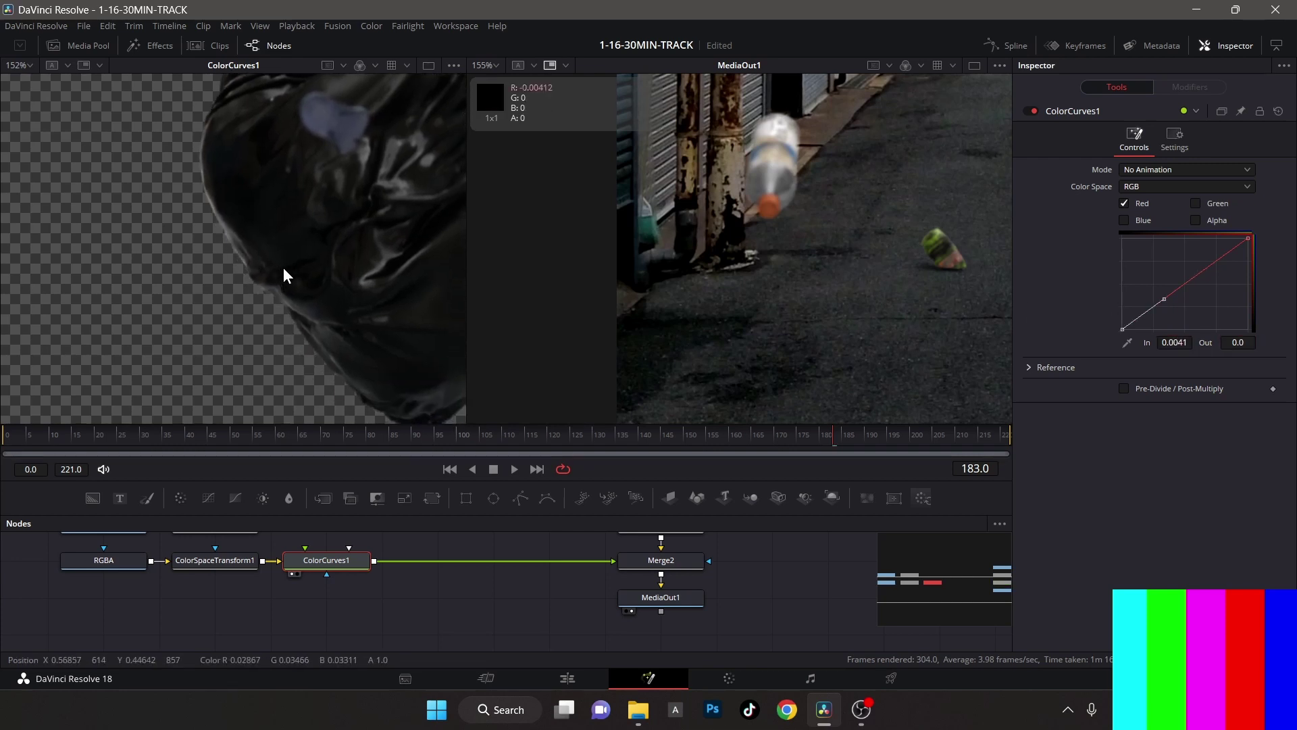
pyautogui.click(1124, 388)
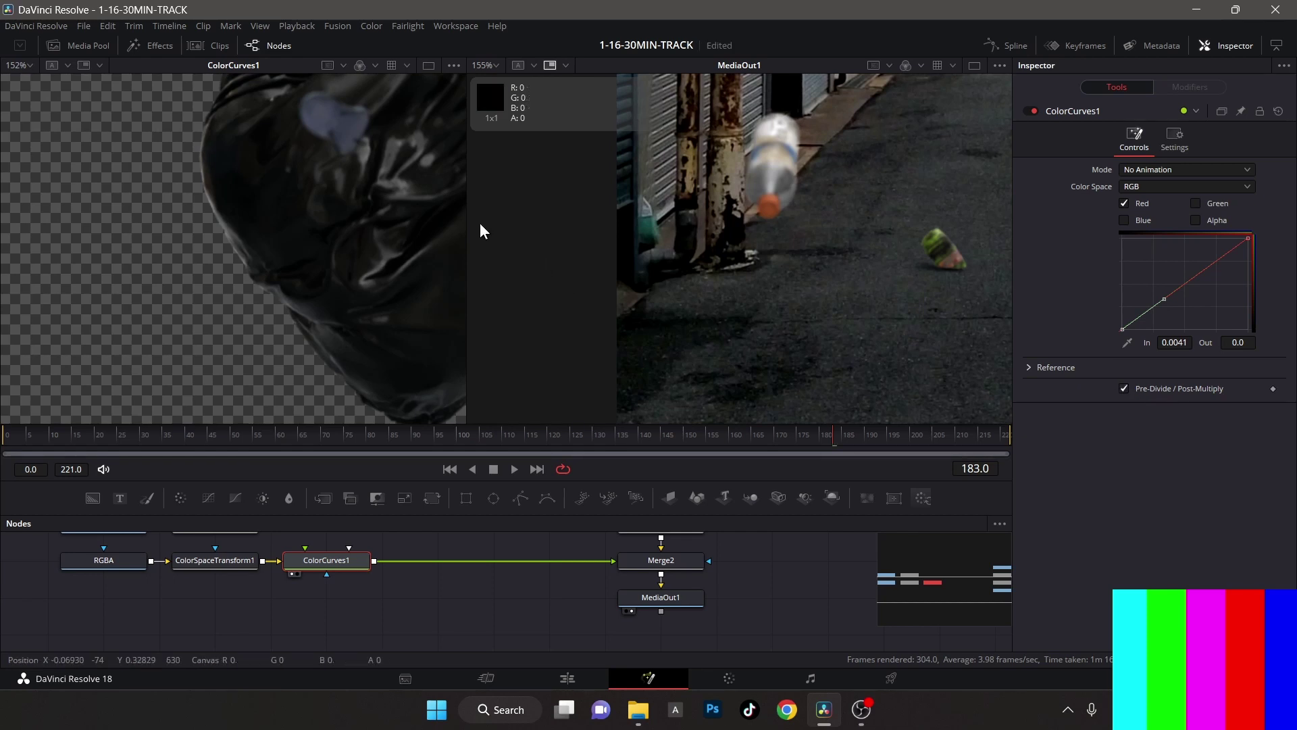
pyautogui.click(1124, 204)
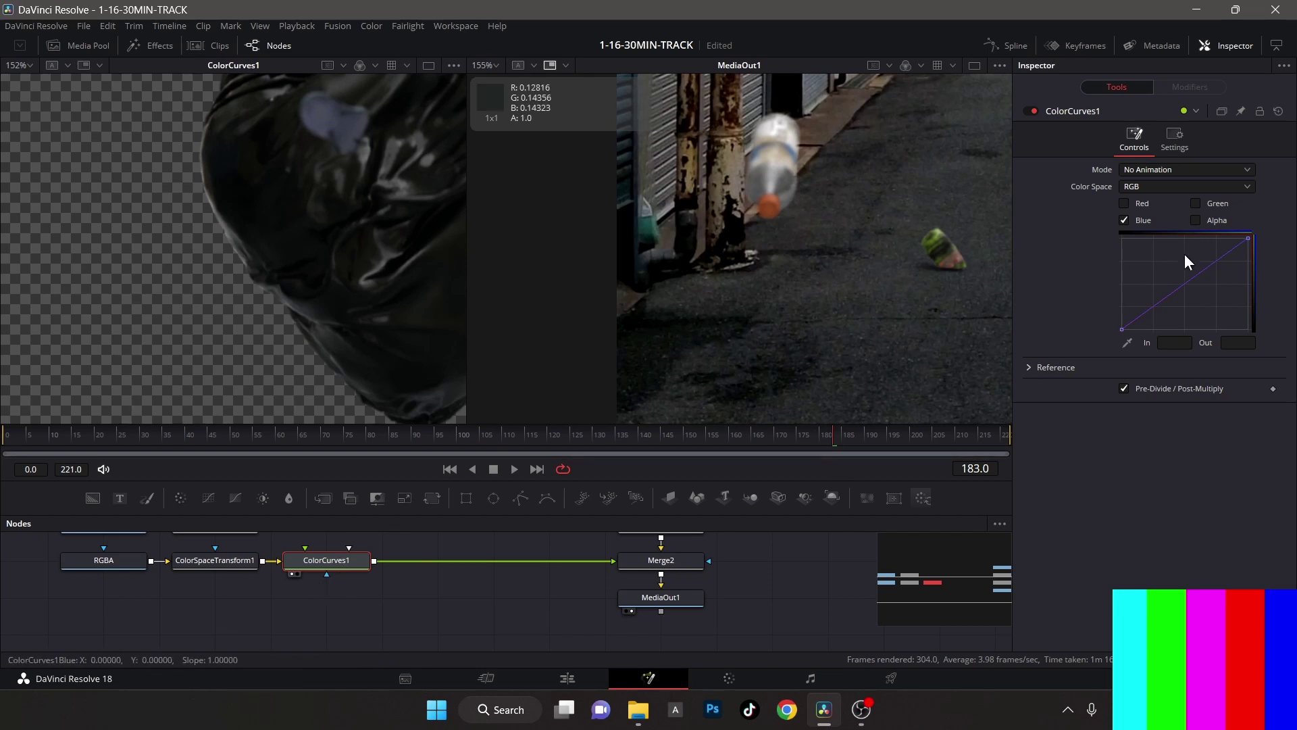
# - Set the blue curve's black point Out value to 0.021
pyautogui.click(1122, 331)
pyautogui.doubleClick(1245, 344)
pyautogui.doubleClick(1237, 344)
pyautogui.write('.021')
pyautogui.press('Tab')
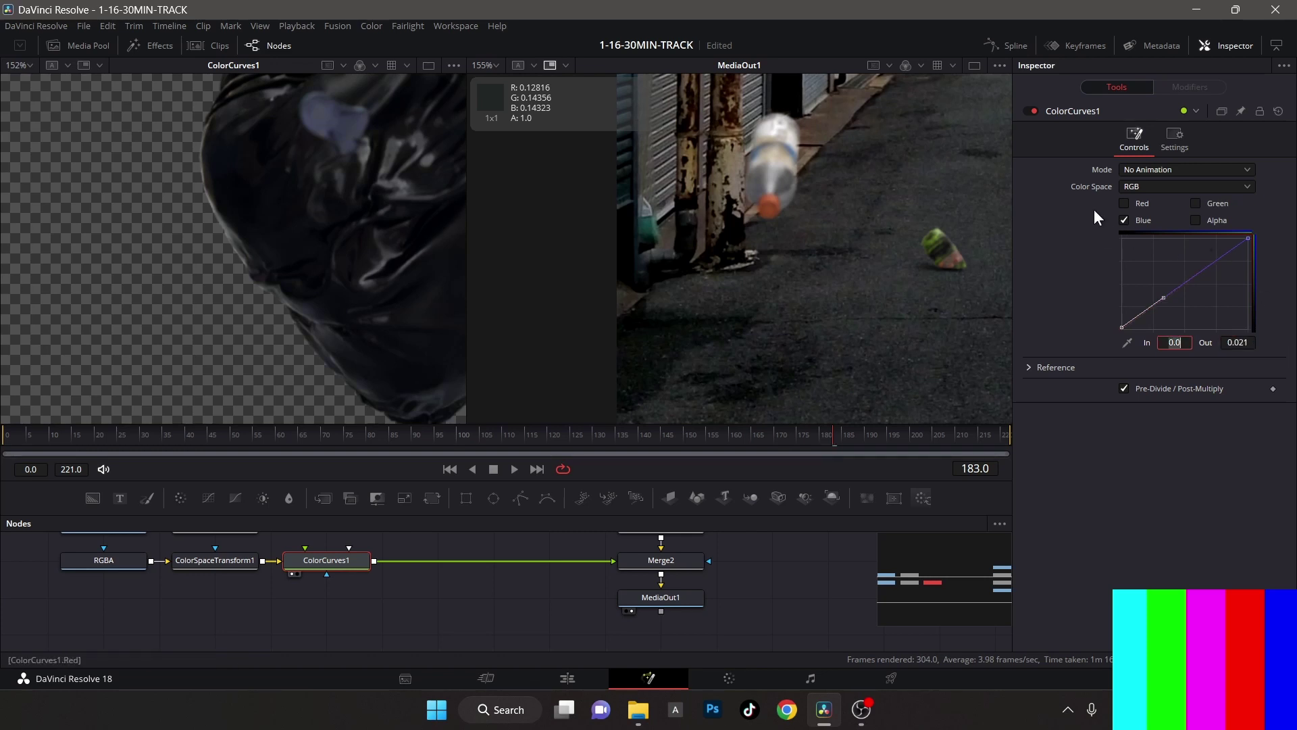
pyautogui.click(1125, 220)
# - Set the red curve's black point to In 0 and Out 0.0041
pyautogui.click(1124, 203)
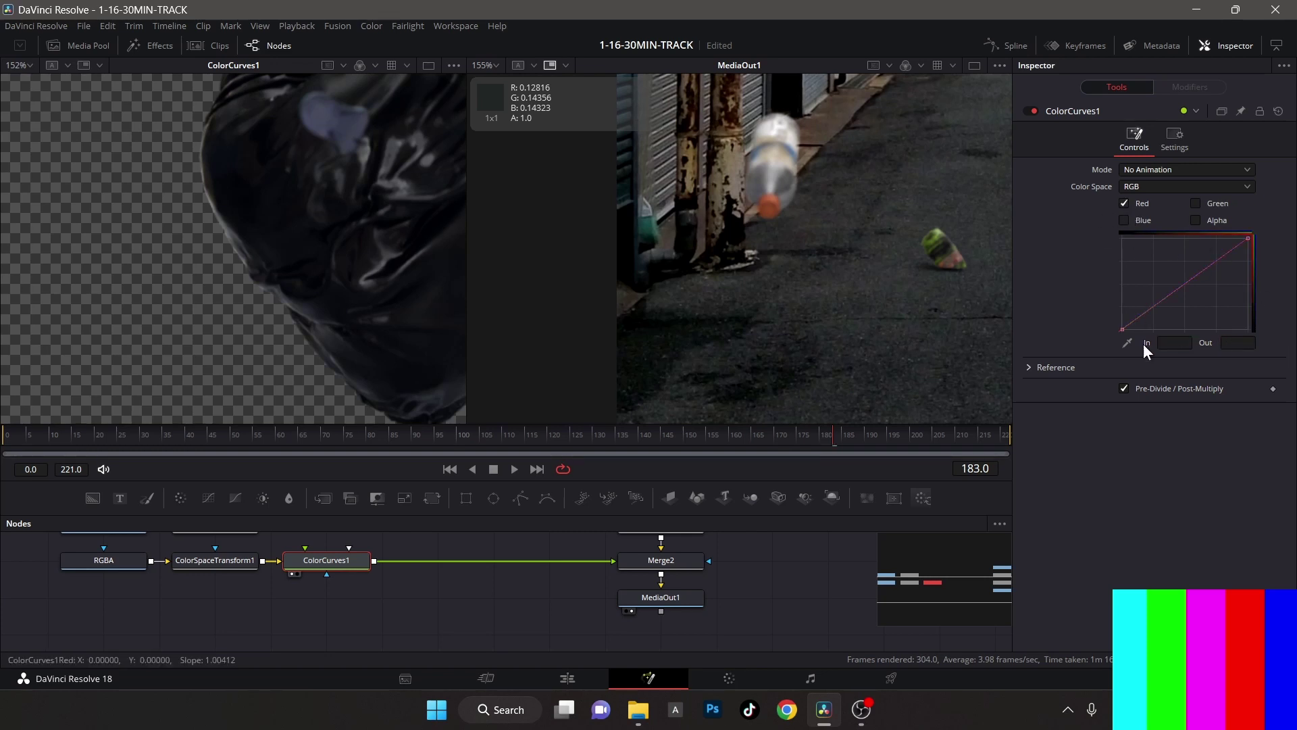
pyautogui.click(1123, 327)
pyautogui.doubleClick(1185, 346)
pyautogui.write('0')
pyautogui.press('Tab')
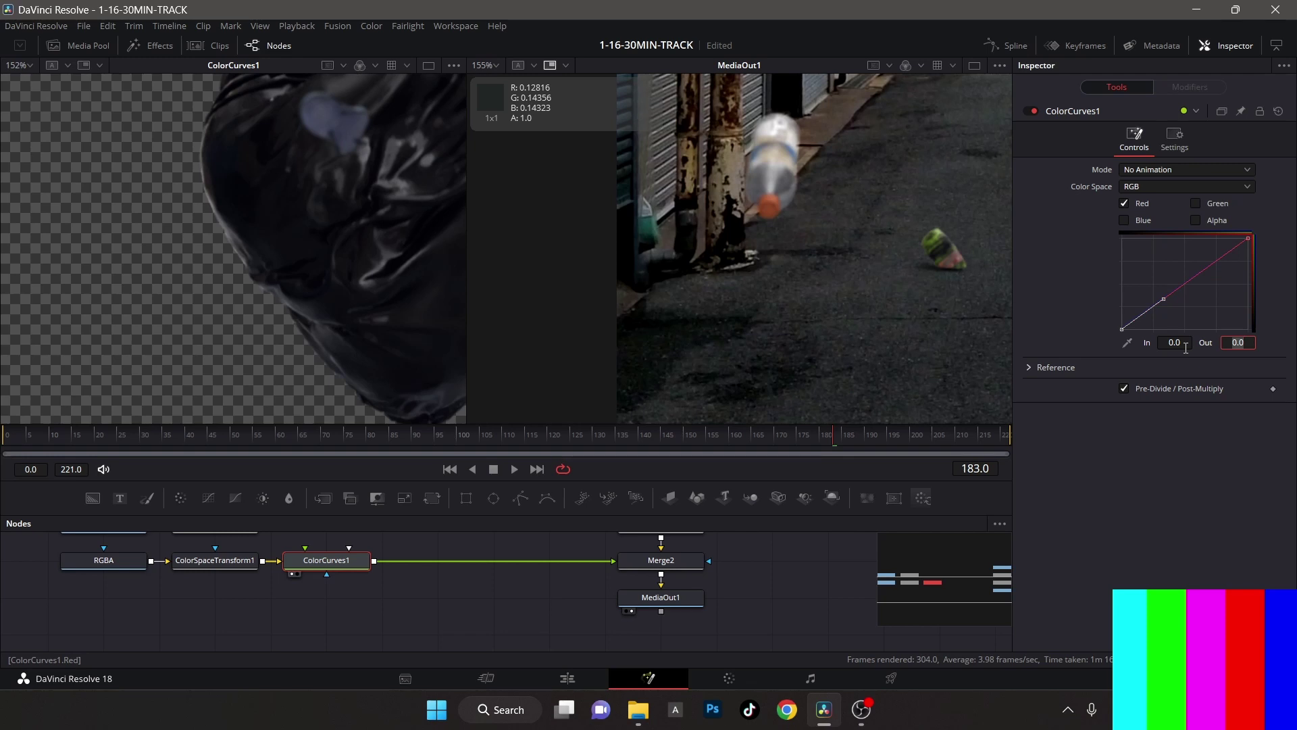
pyautogui.write('.0041')
pyautogui.press('Tab')
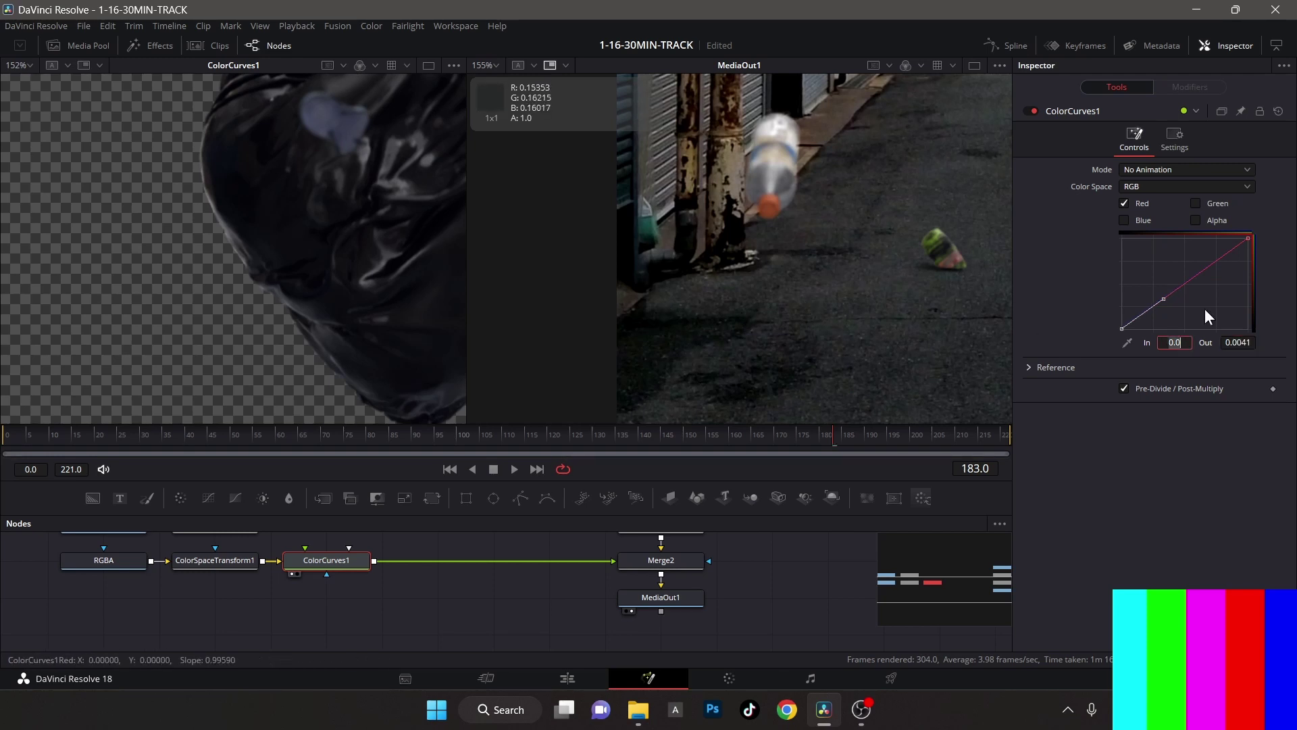
pyautogui.click(1126, 203)
# - Add a green-curve midpoint and set the green black point Out to 0.0036
pyautogui.click(1192, 204)
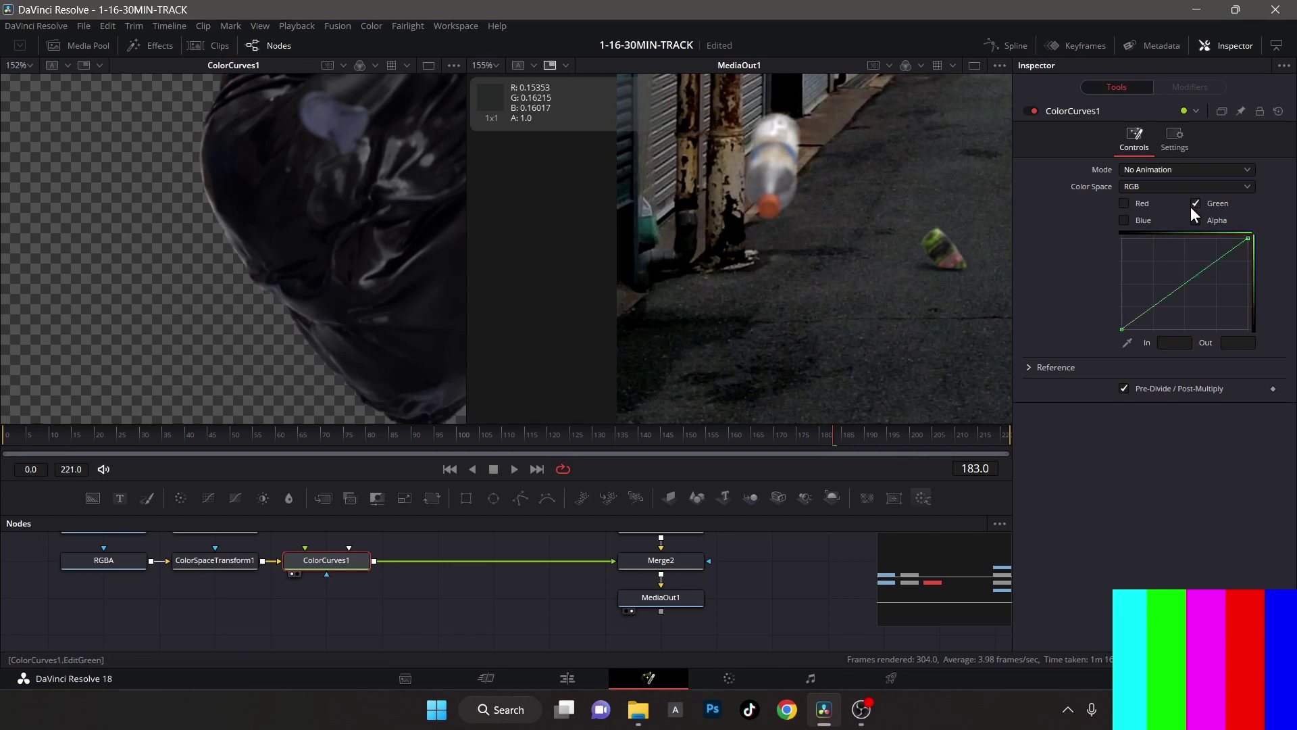
pyautogui.click(1163, 298)
pyautogui.click(1121, 330)
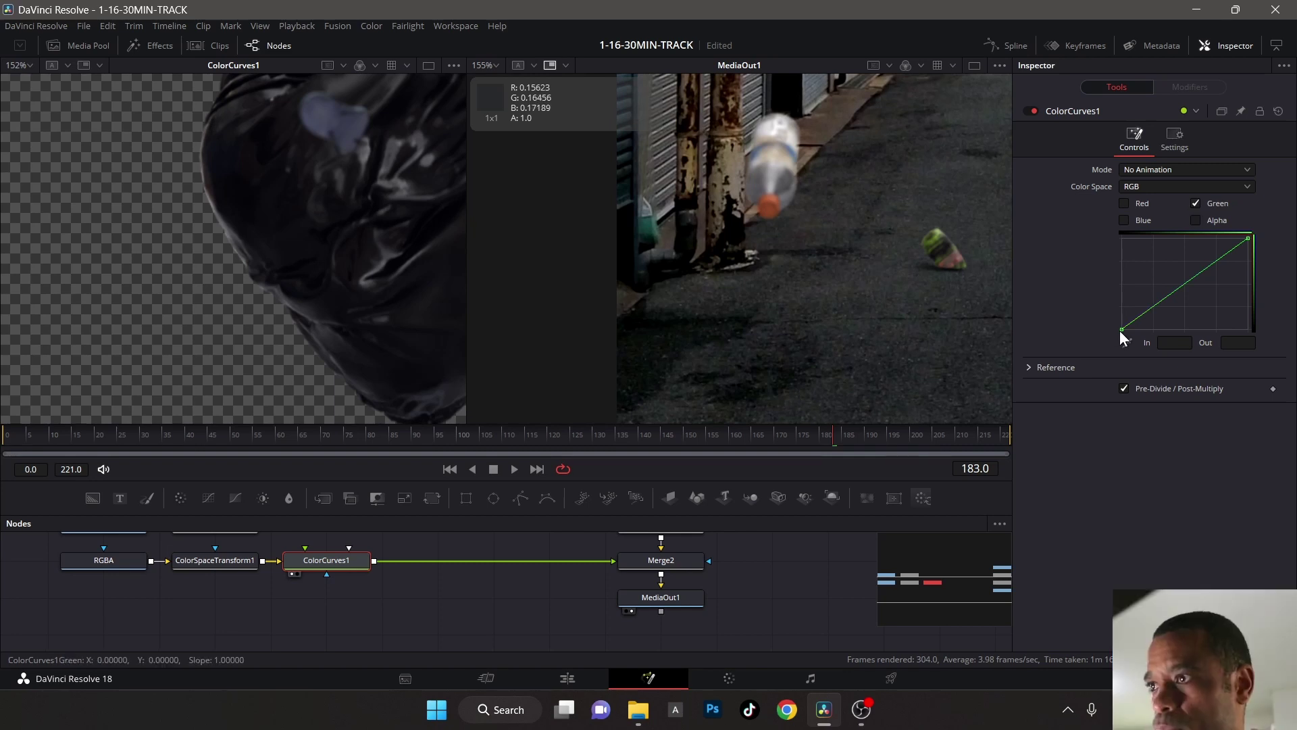
pyautogui.doubleClick(1237, 342)
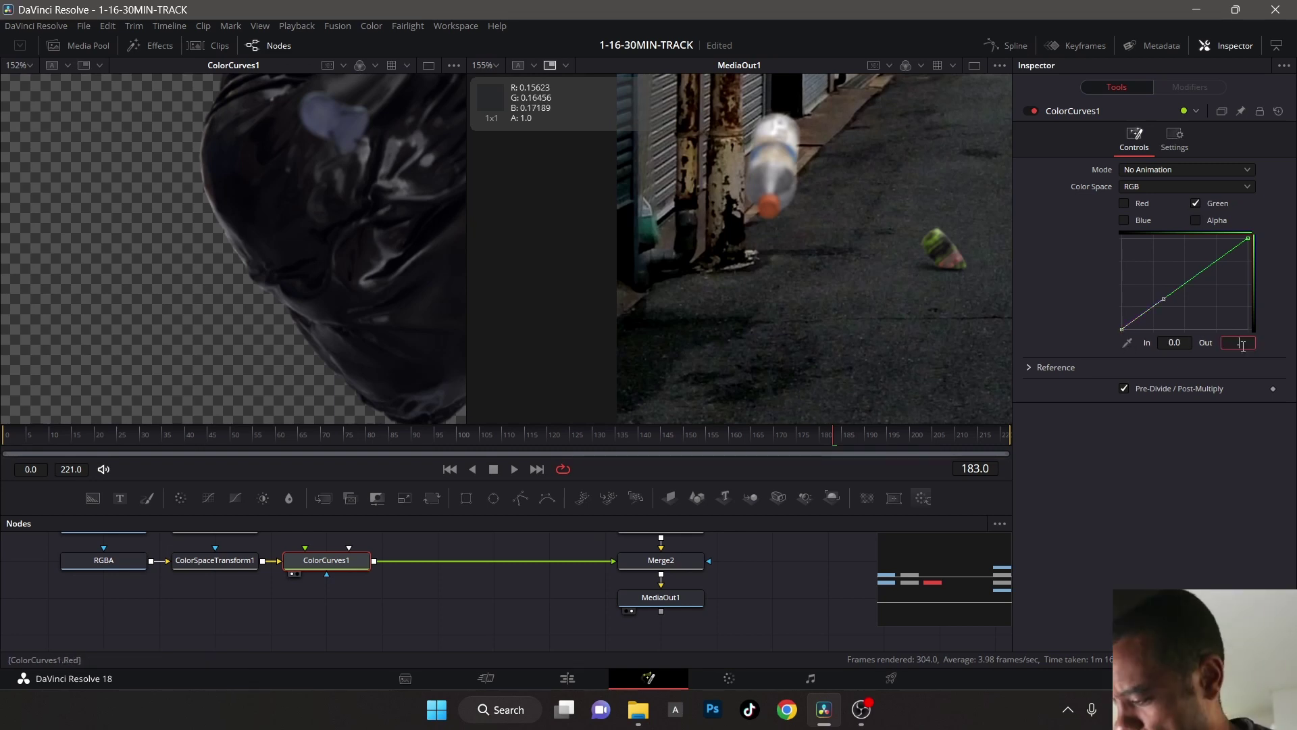
pyautogui.write('.0036')
pyautogui.press('Tab')
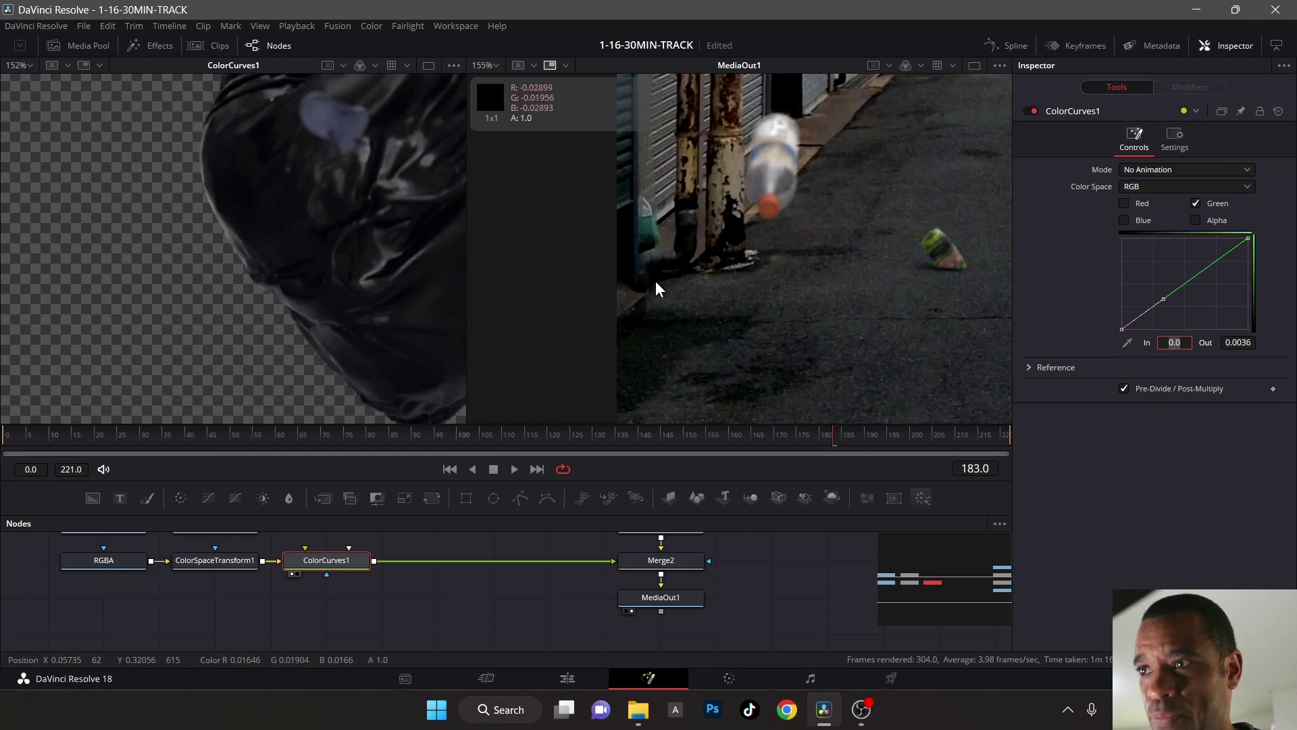
pyautogui.scroll(-5, 424, 262)
pyautogui.moveTo(424, 262); pyautogui.dragTo(411, 235)
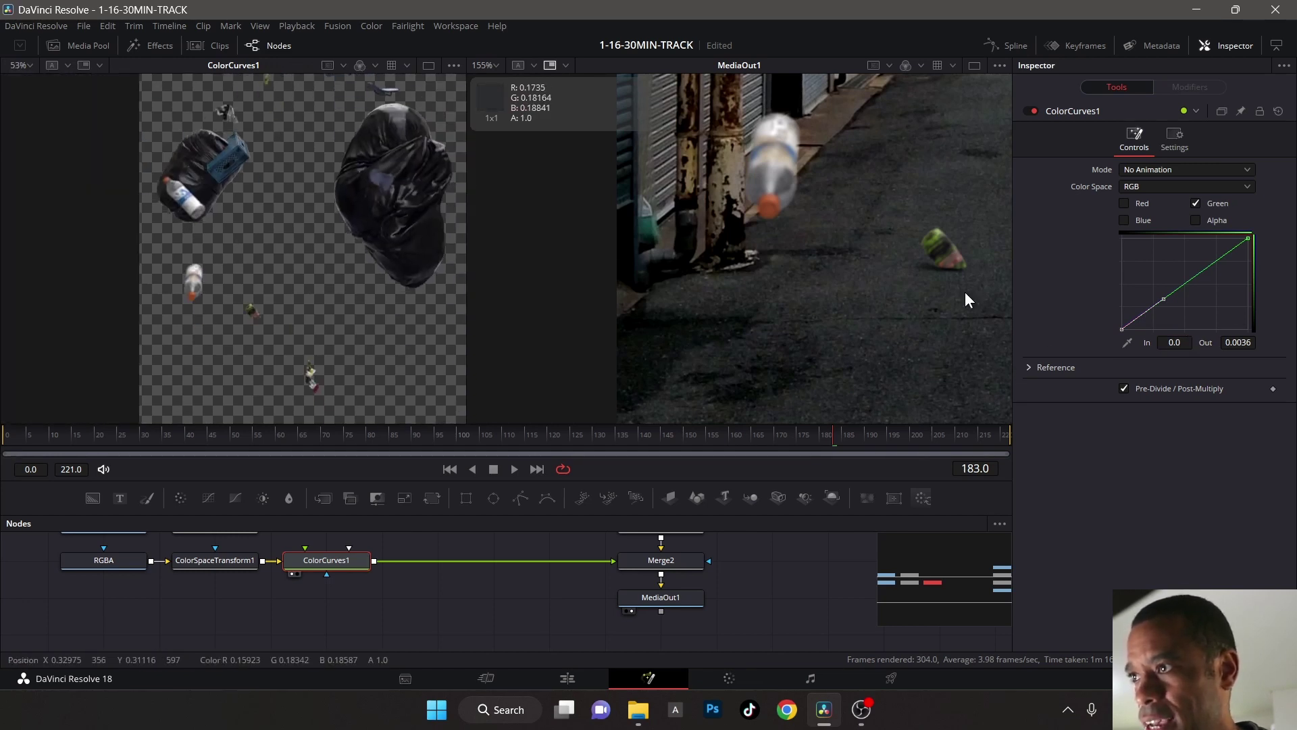
# - Re-enable red and blue and select the curve's top point, checking the full composite
pyautogui.click(1124, 220)
pyautogui.click(1124, 203)
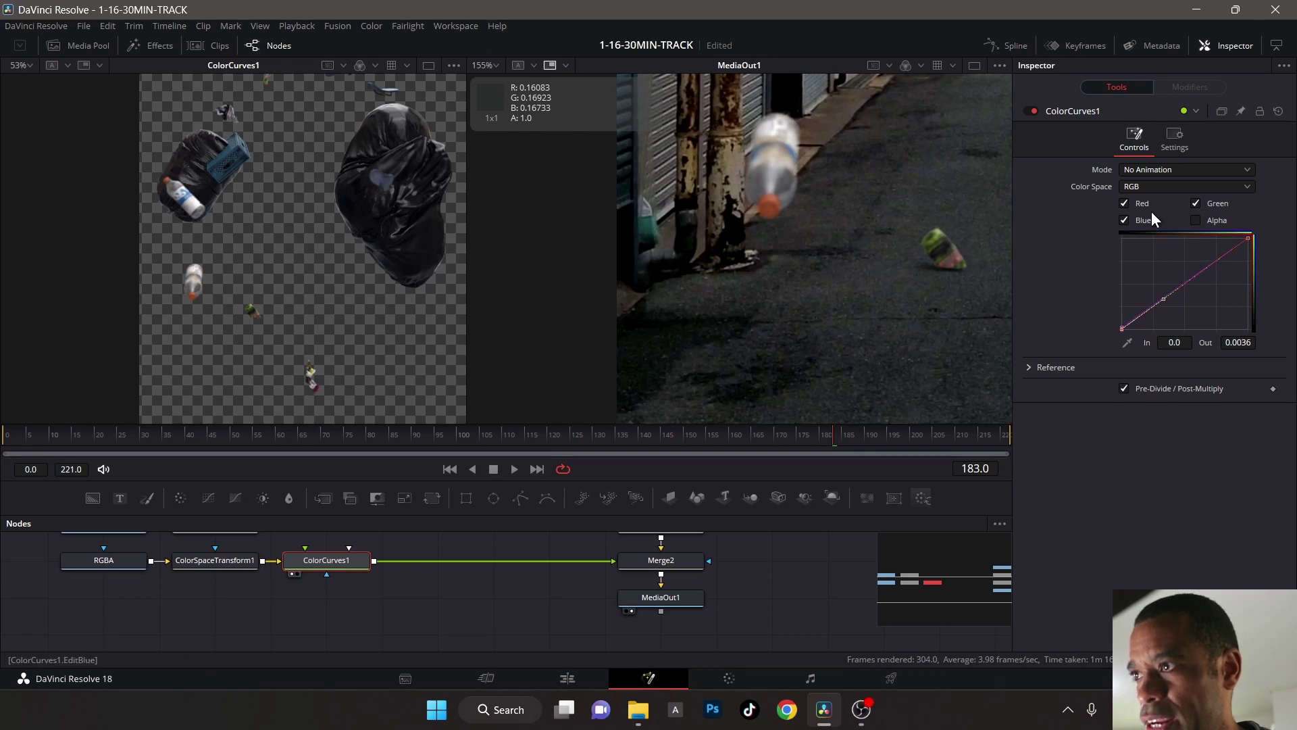
pyautogui.hotkey('ctrl', 'f')
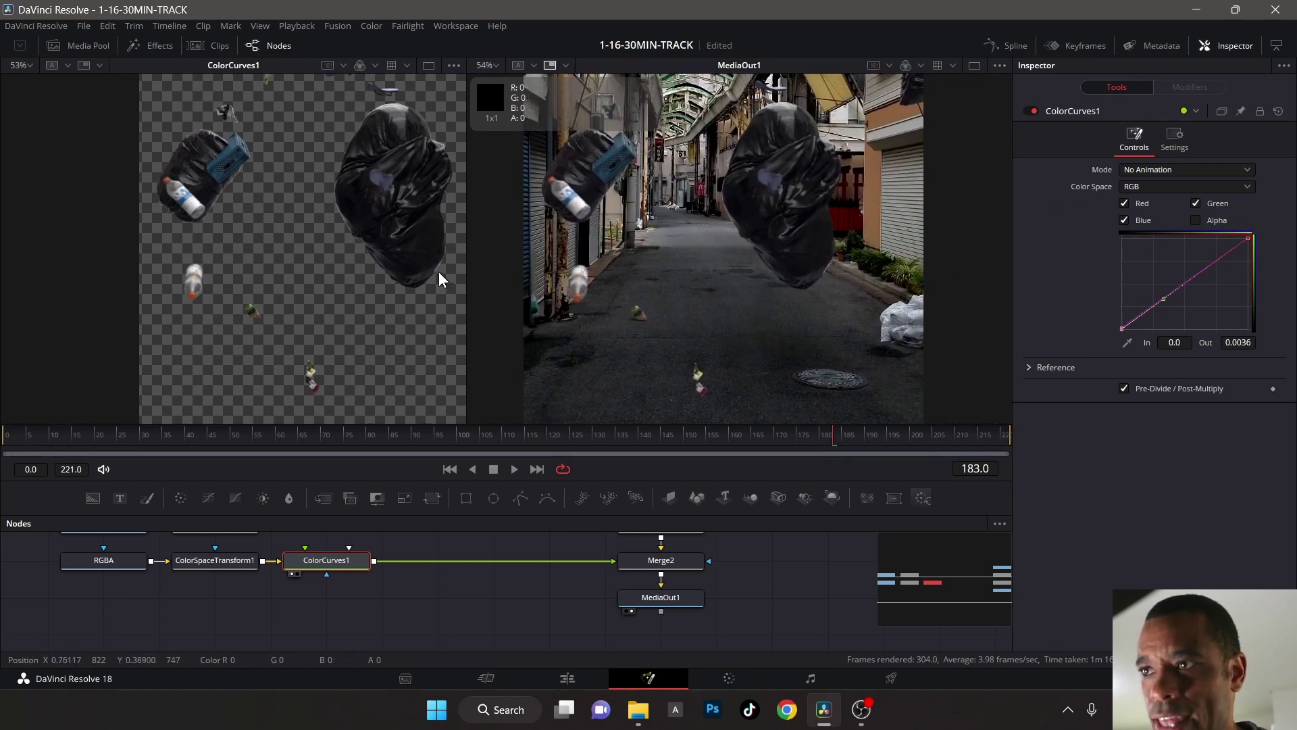
pyautogui.click(1250, 240)
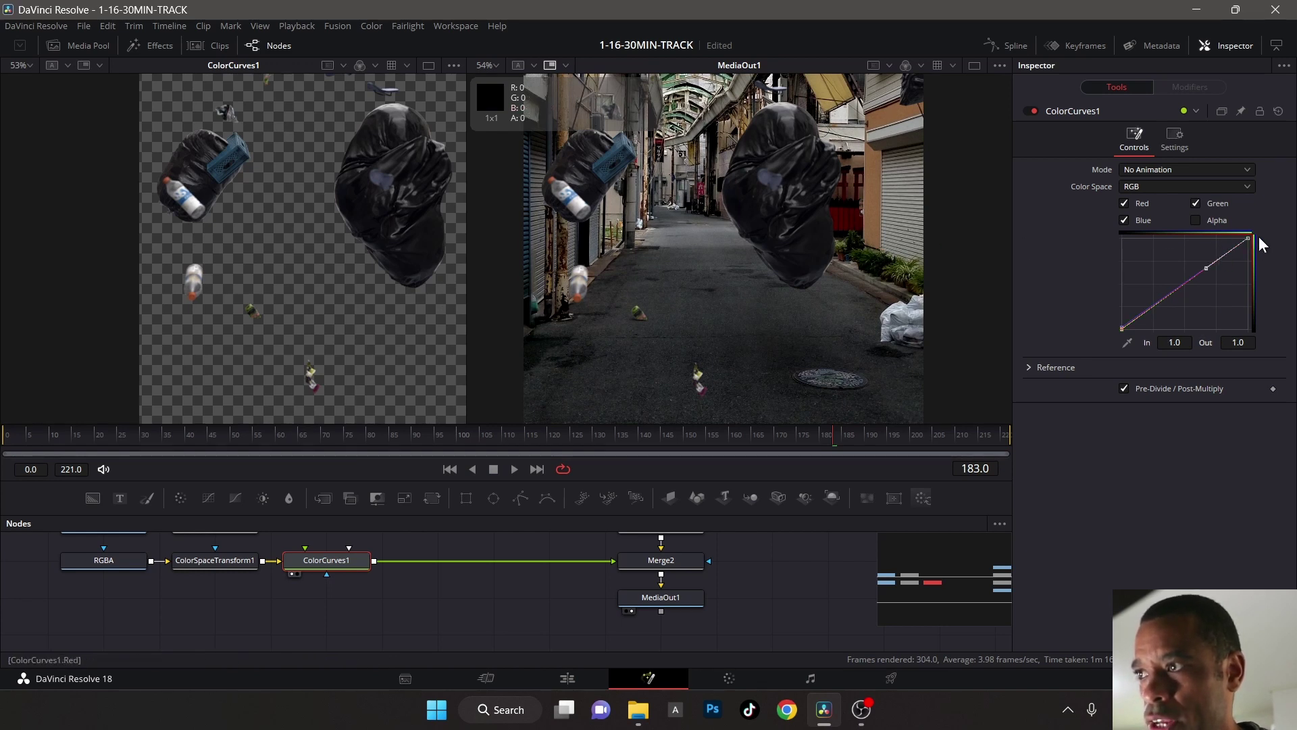
pyautogui.scroll(3, 691, 292)
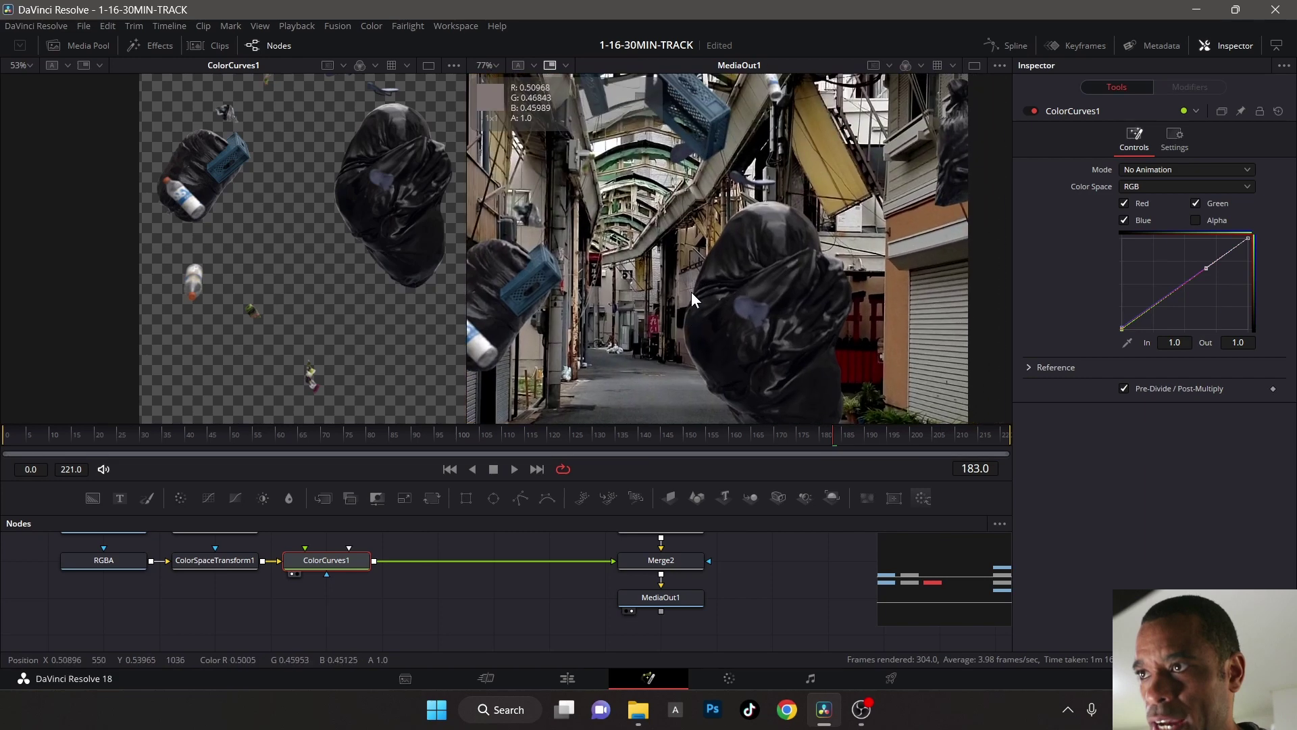
pyautogui.moveTo(695, 258); pyautogui.dragTo(772, 245)
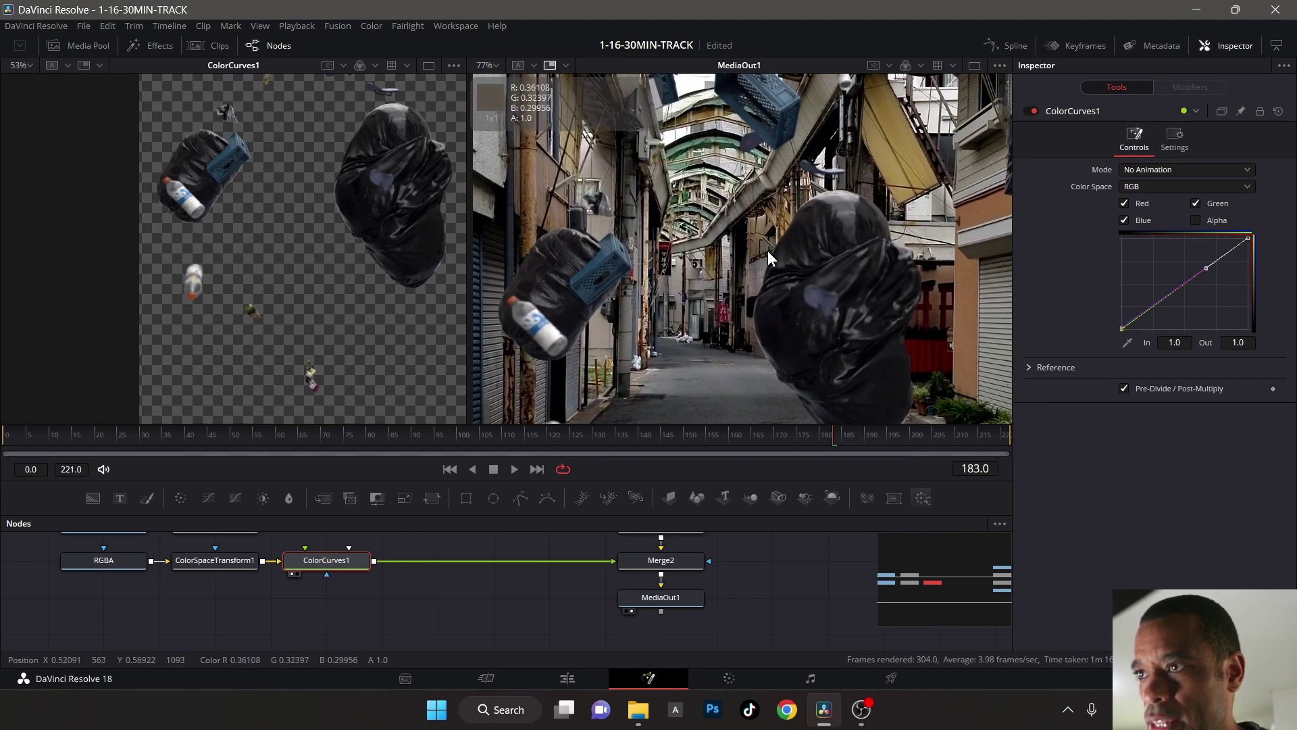
pyautogui.moveTo(698, 204); pyautogui.dragTo(714, 296)
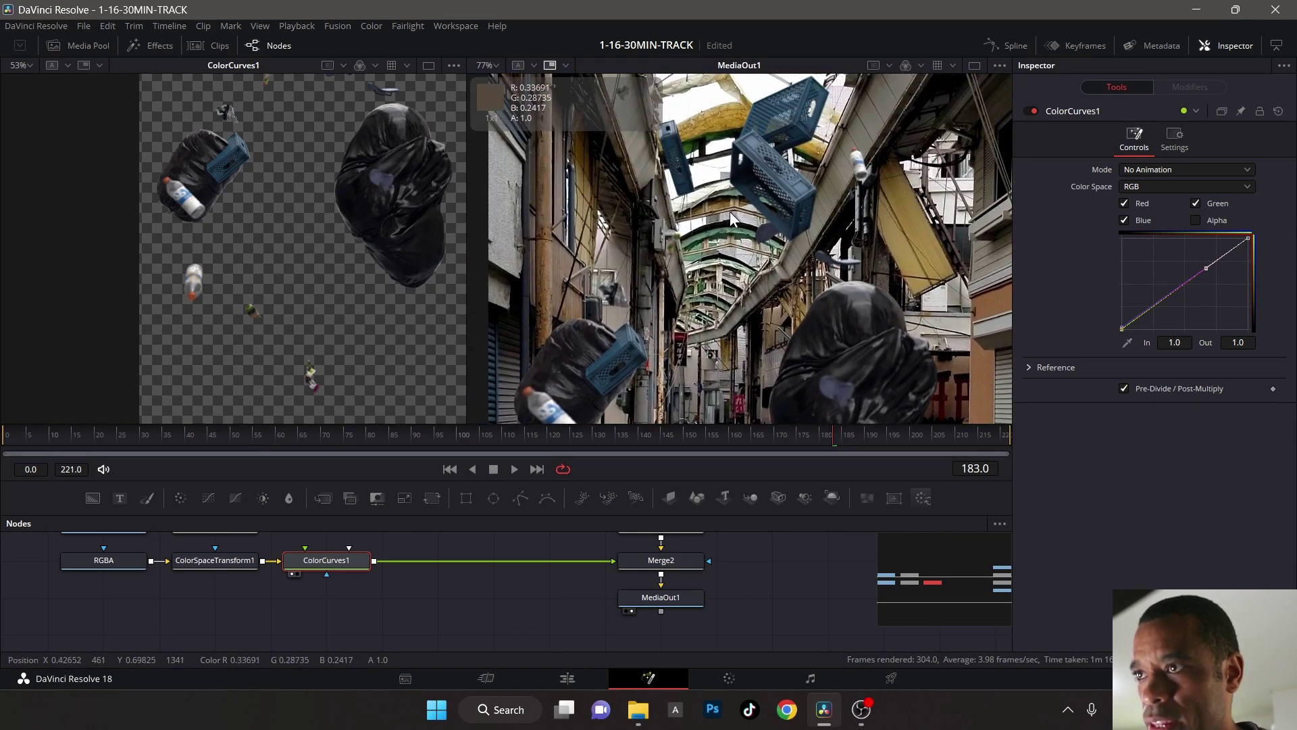
pyautogui.scroll(2, 729, 212)
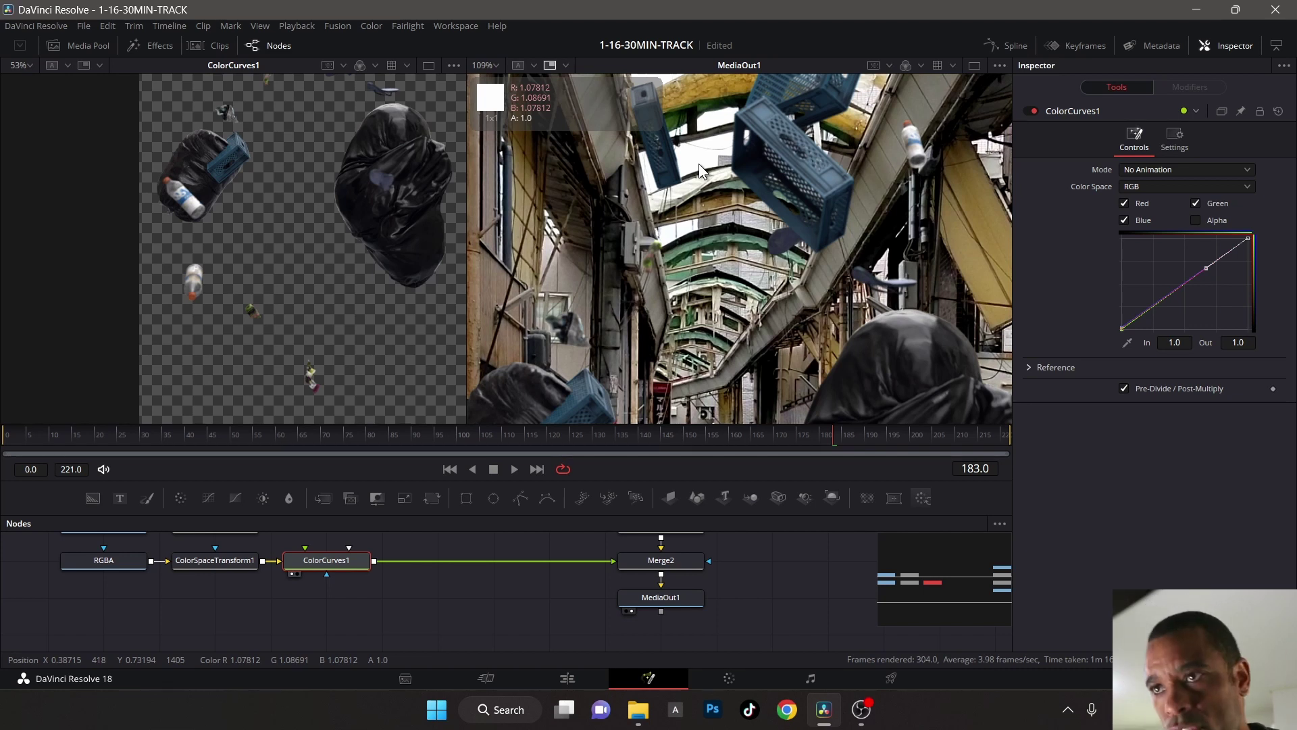
# - Restrict the top-point change to green at Out 1.07 and fit the frame in view
pyautogui.click(1124, 221)
pyautogui.click(1124, 203)
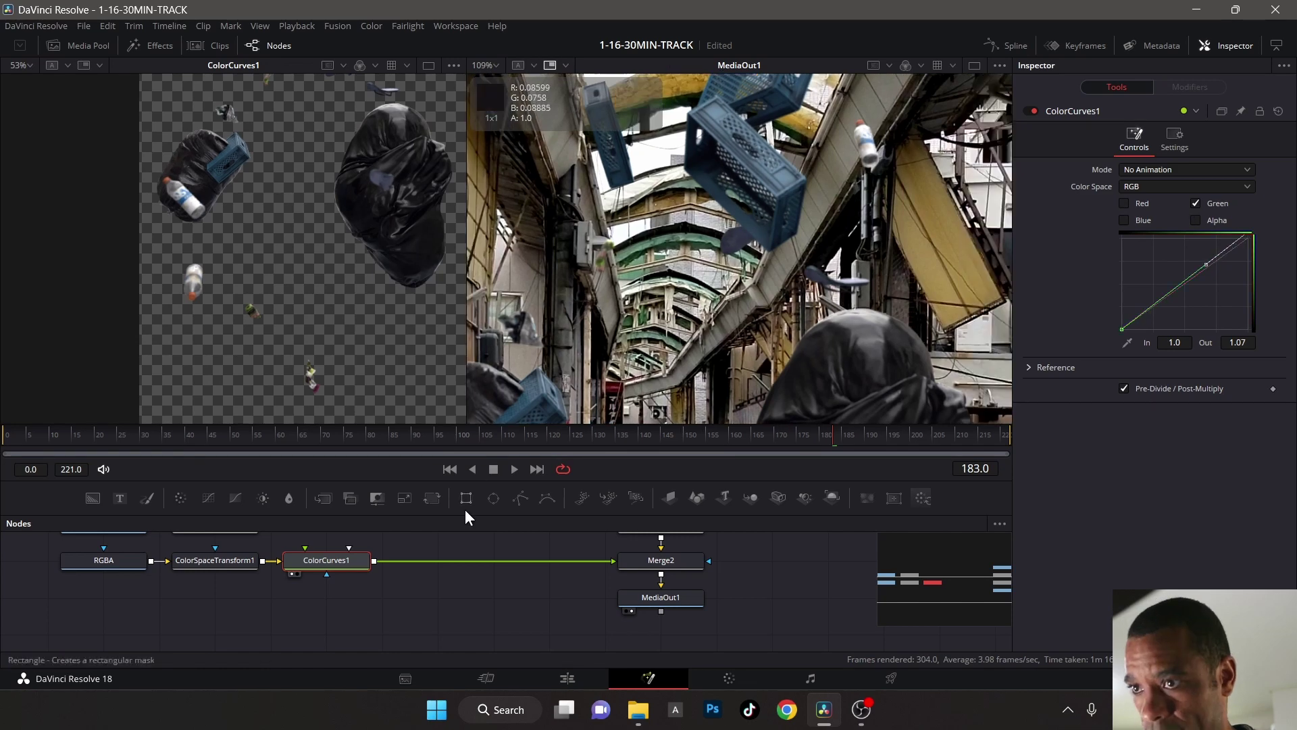
pyautogui.scroll(-5, 726, 293)
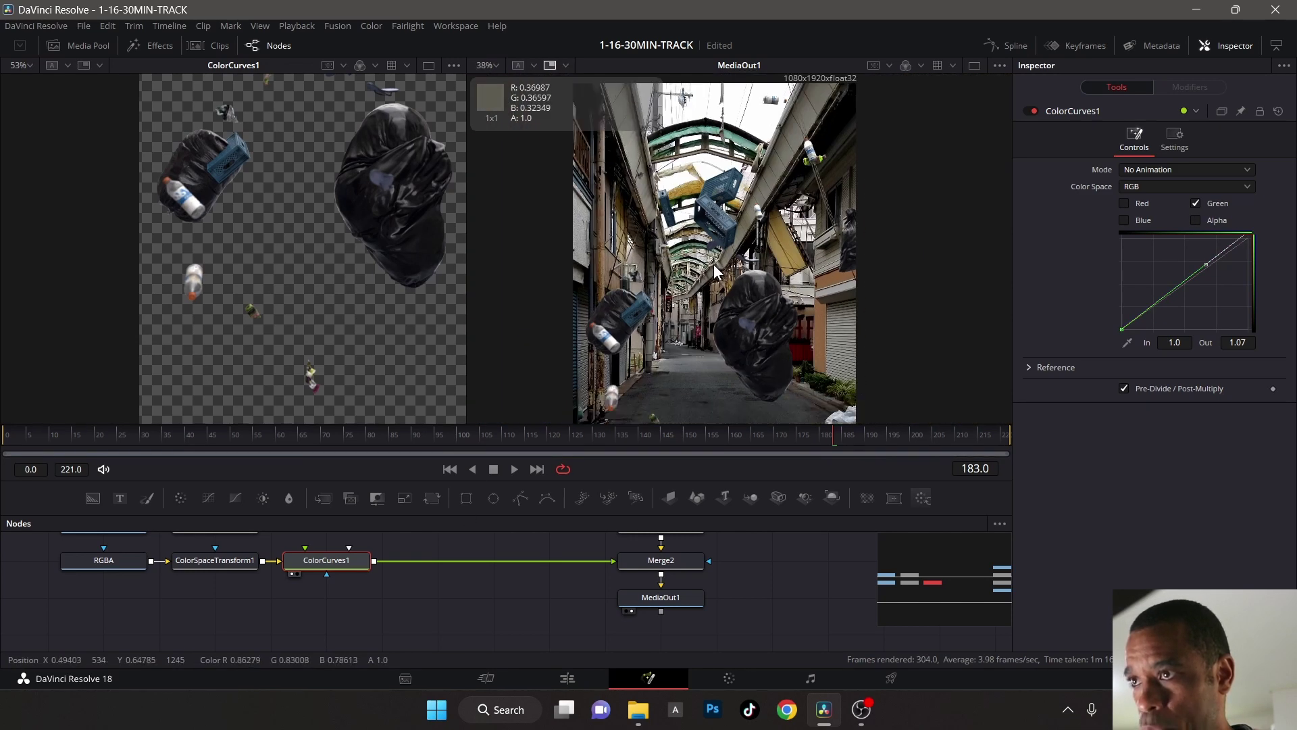
pyautogui.moveTo(734, 339); pyautogui.dragTo(719, 311)
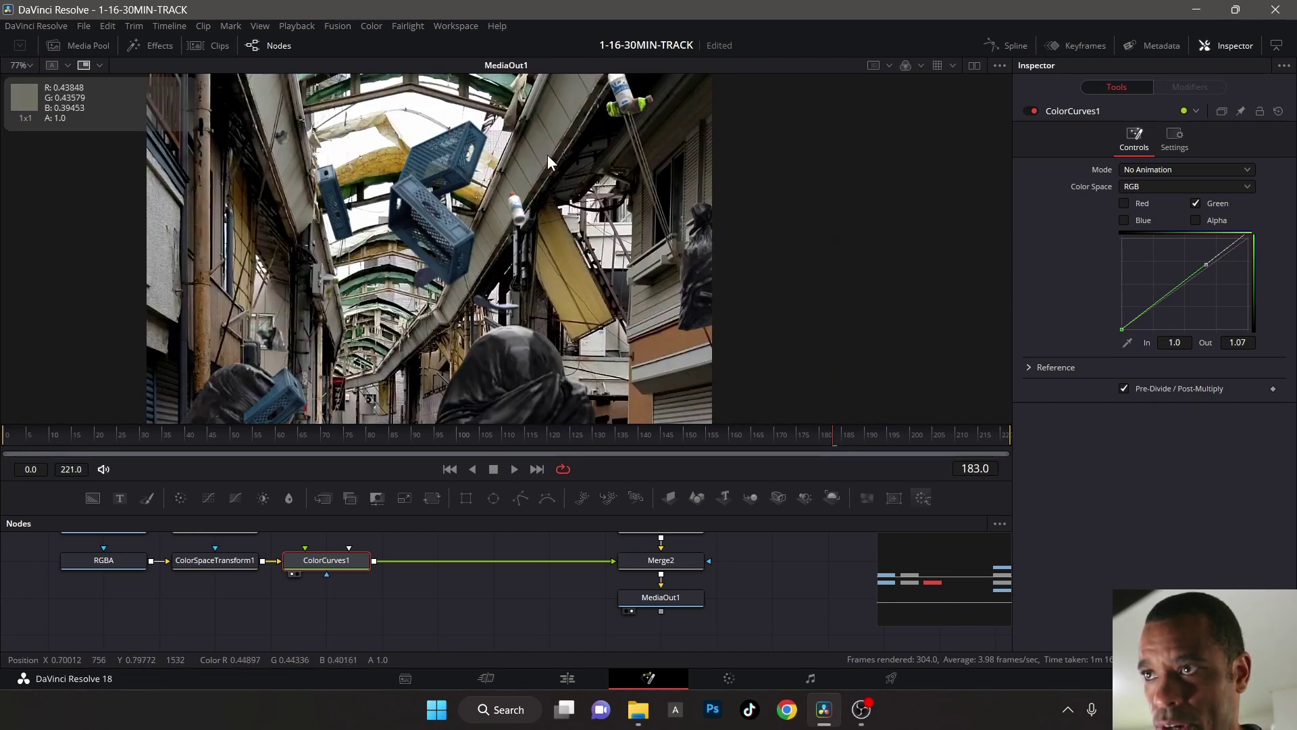
pyautogui.hotkey('ctrl', 'f')
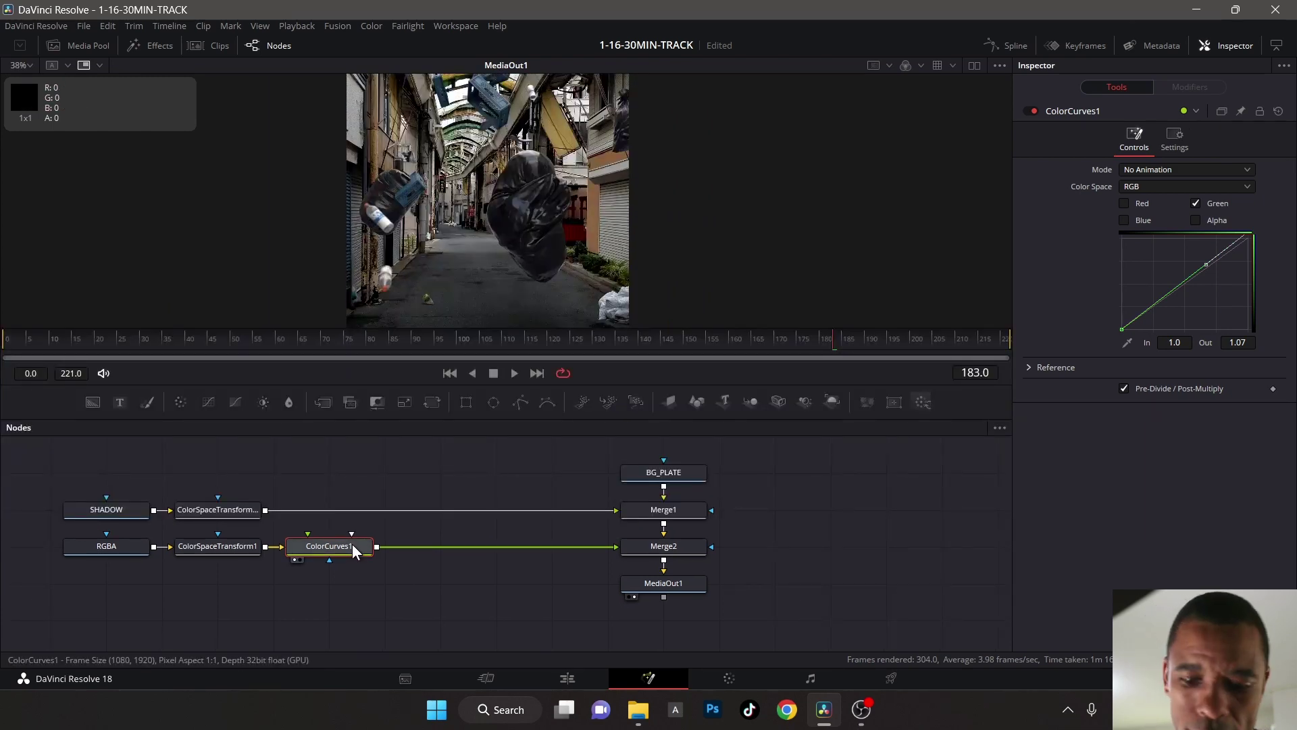
# - Paste ColorCurves1 after ColorSpaceTransform1_1 on the SHADOW branch and select Merge1
pyautogui.click(240, 512)
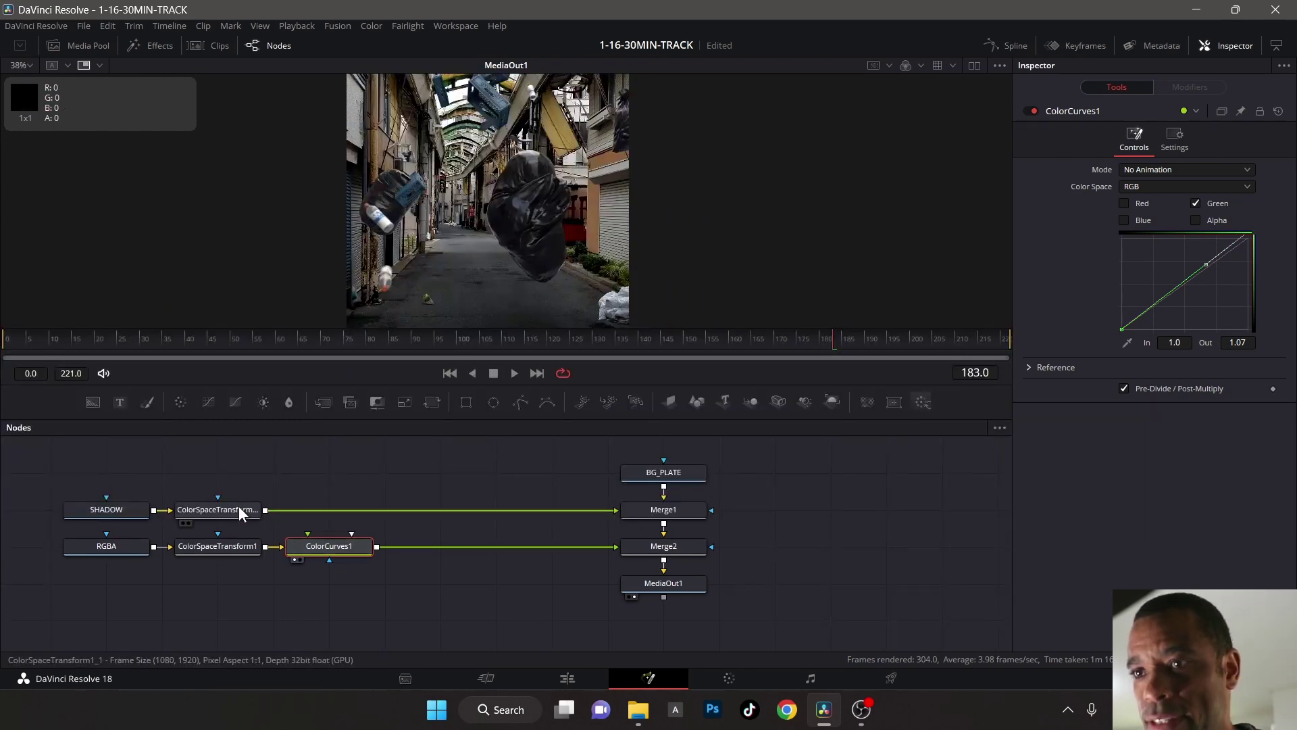
pyautogui.hotkey('ctrl', 'v')
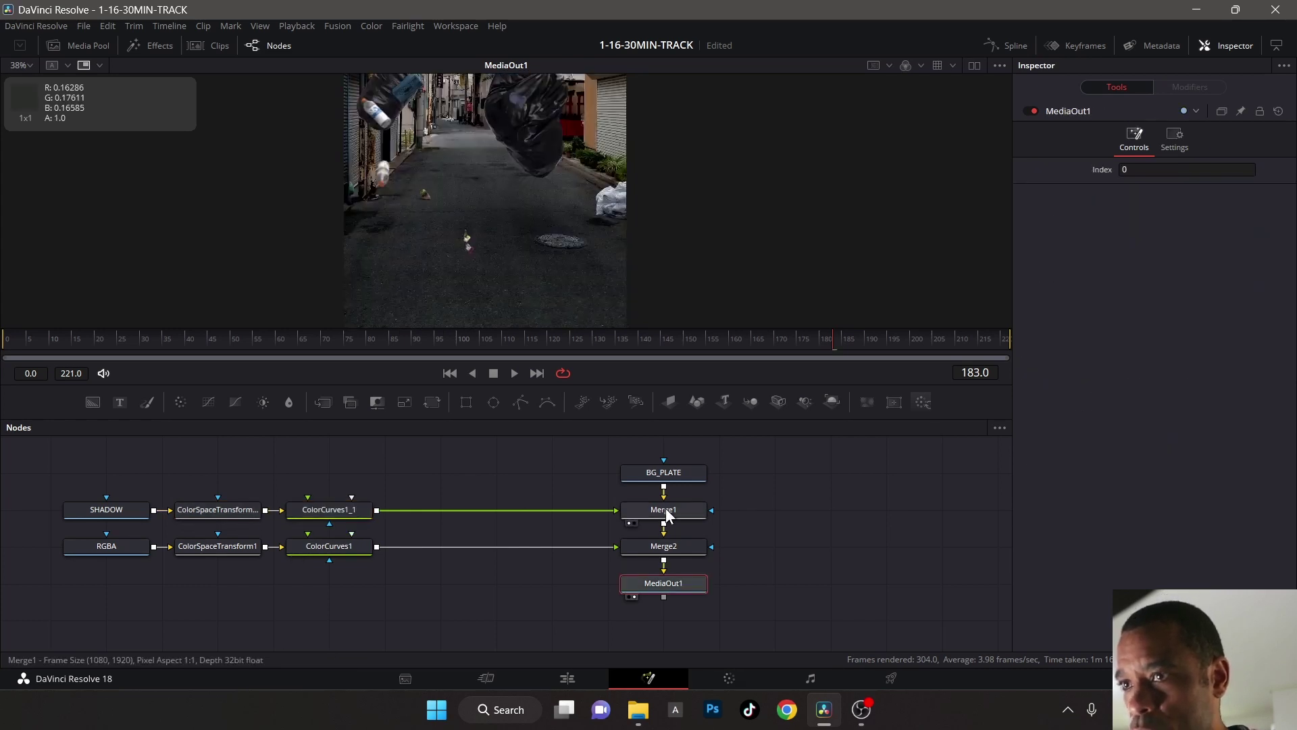
pyautogui.click(665, 511)
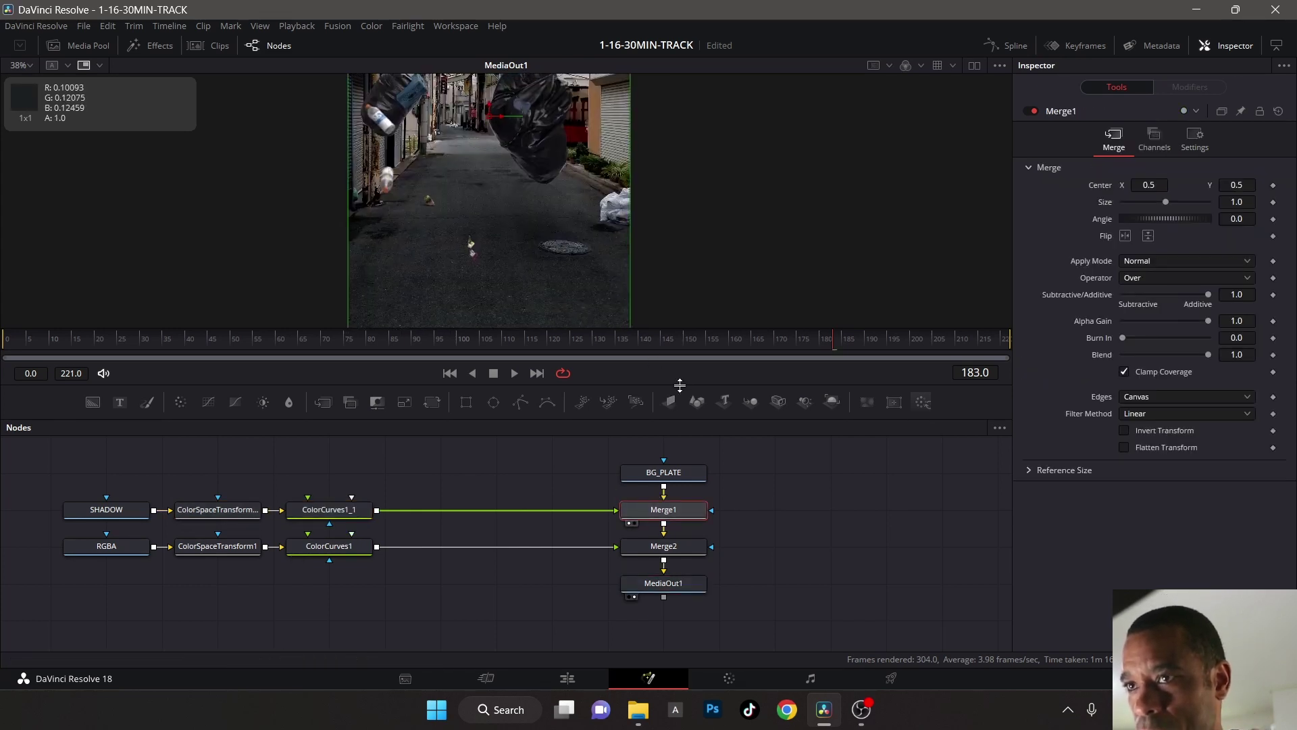
# - Enlarge the viewer and inspect the bags and shadow over the alley at frame 131
pyautogui.moveTo(679, 384); pyautogui.dragTo(680, 450)
pyautogui.scroll(3, 285, 231)
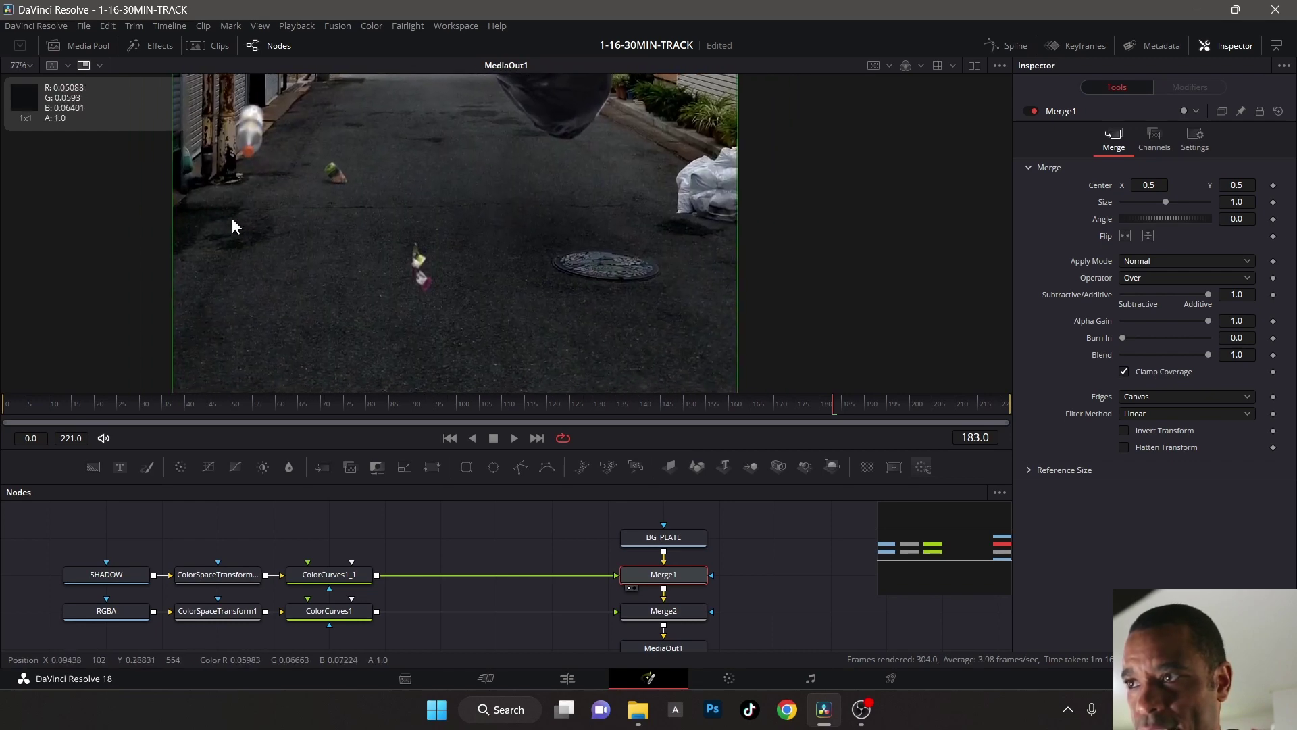
pyautogui.moveTo(232, 217); pyautogui.dragTo(228, 218)
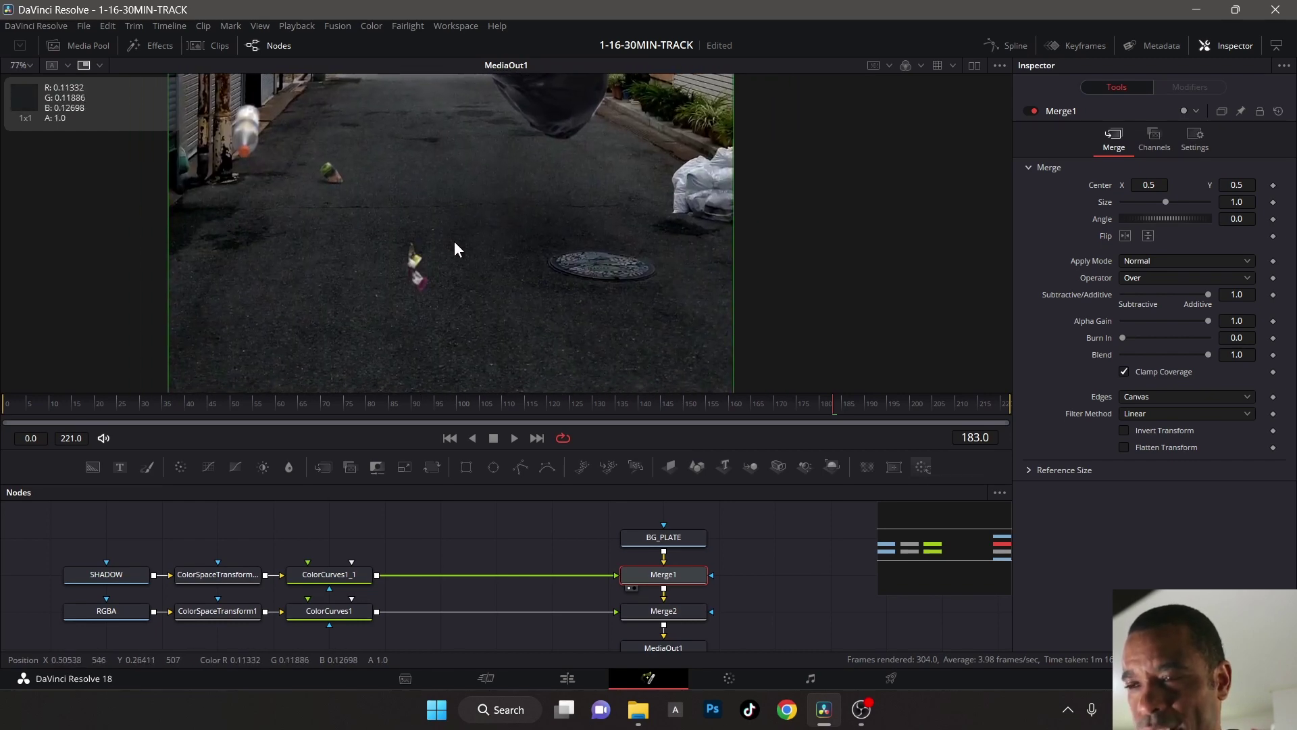
pyautogui.moveTo(454, 242); pyautogui.dragTo(492, 279)
pyautogui.moveTo(441, 181); pyautogui.dragTo(493, 262)
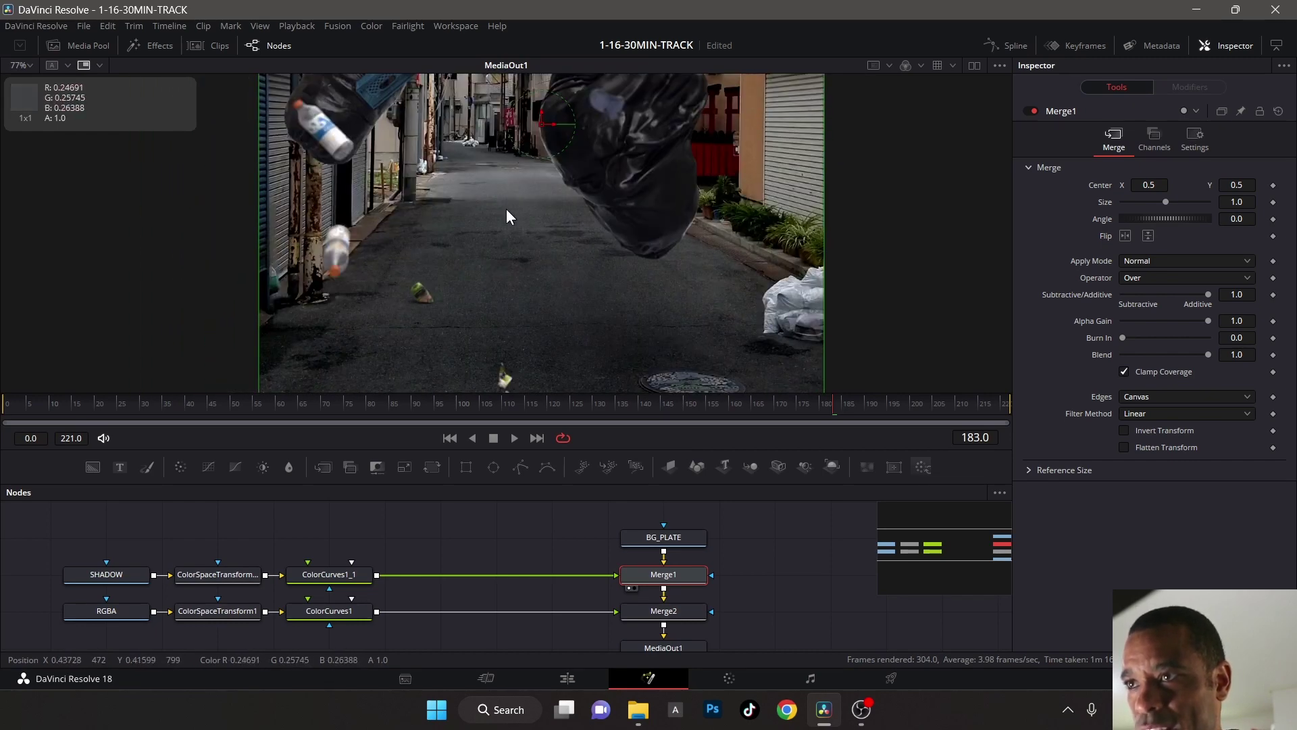
pyautogui.moveTo(507, 215); pyautogui.dragTo(508, 292)
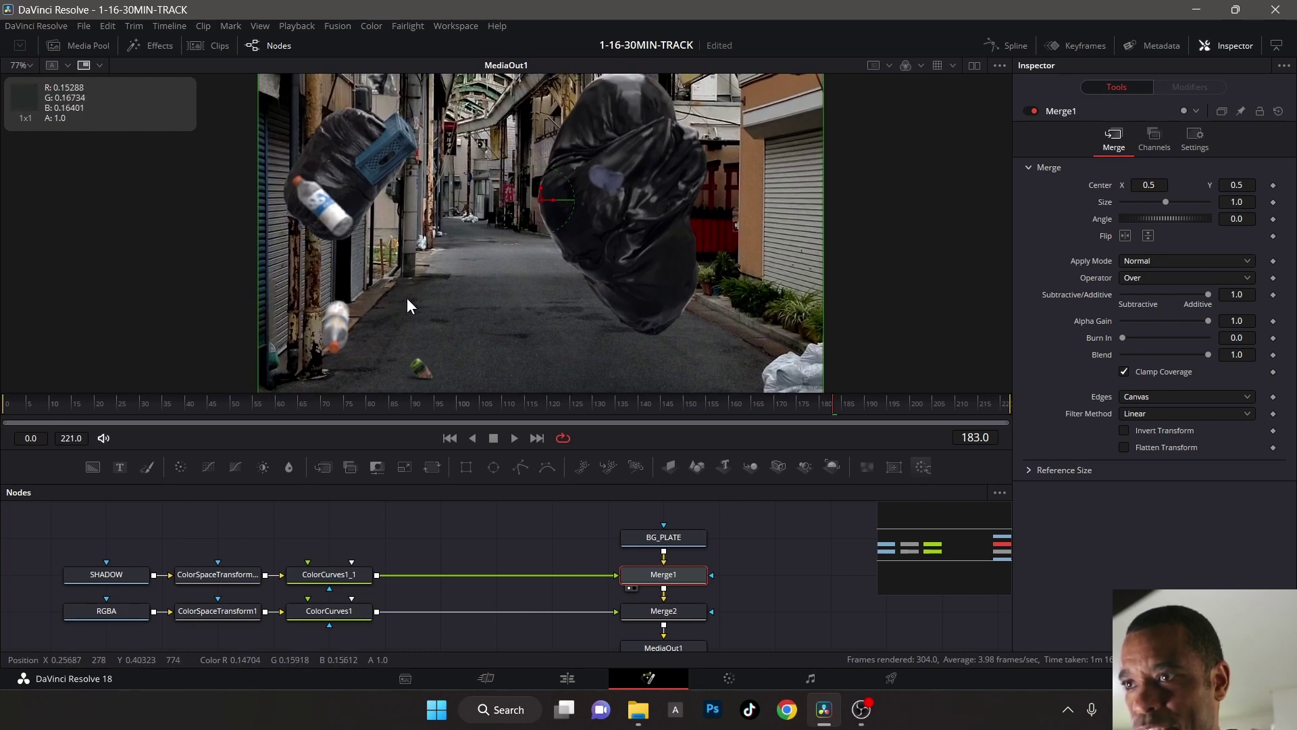
pyautogui.scroll(-5, 428, 311)
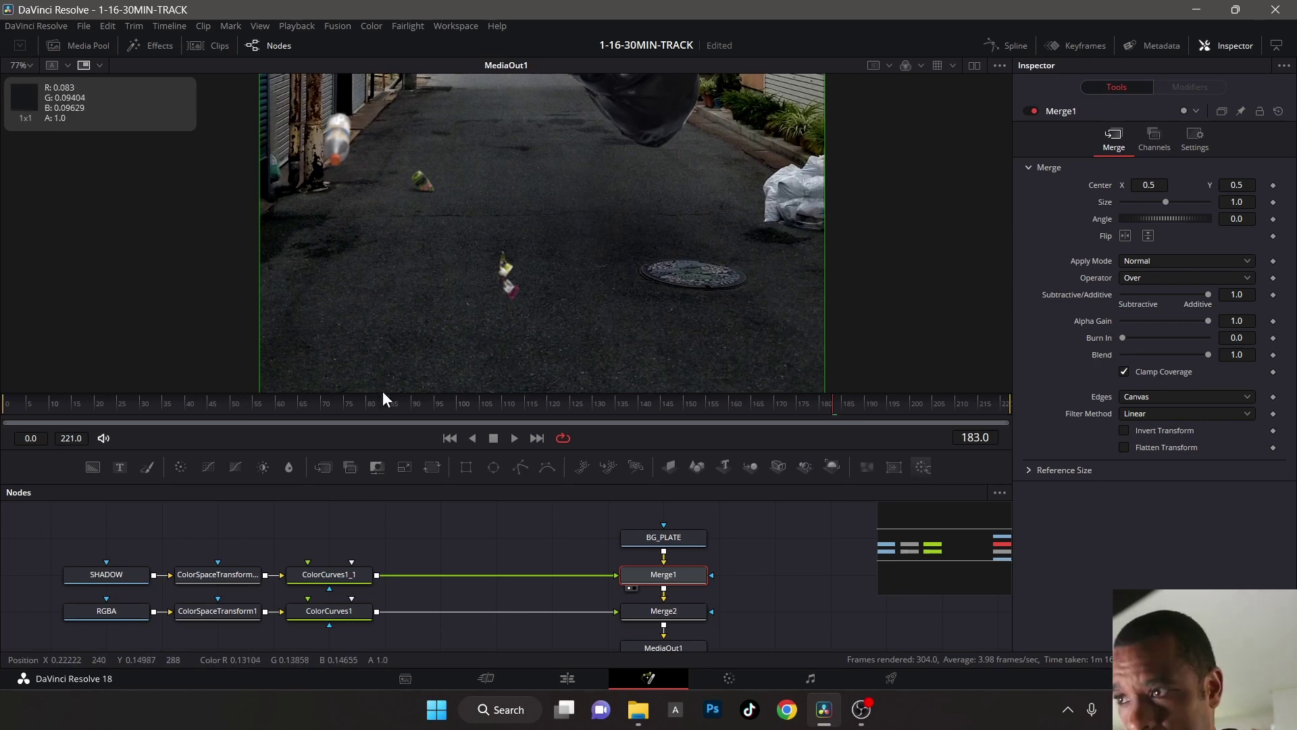
pyautogui.moveTo(466, 403); pyautogui.dragTo(598, 404)
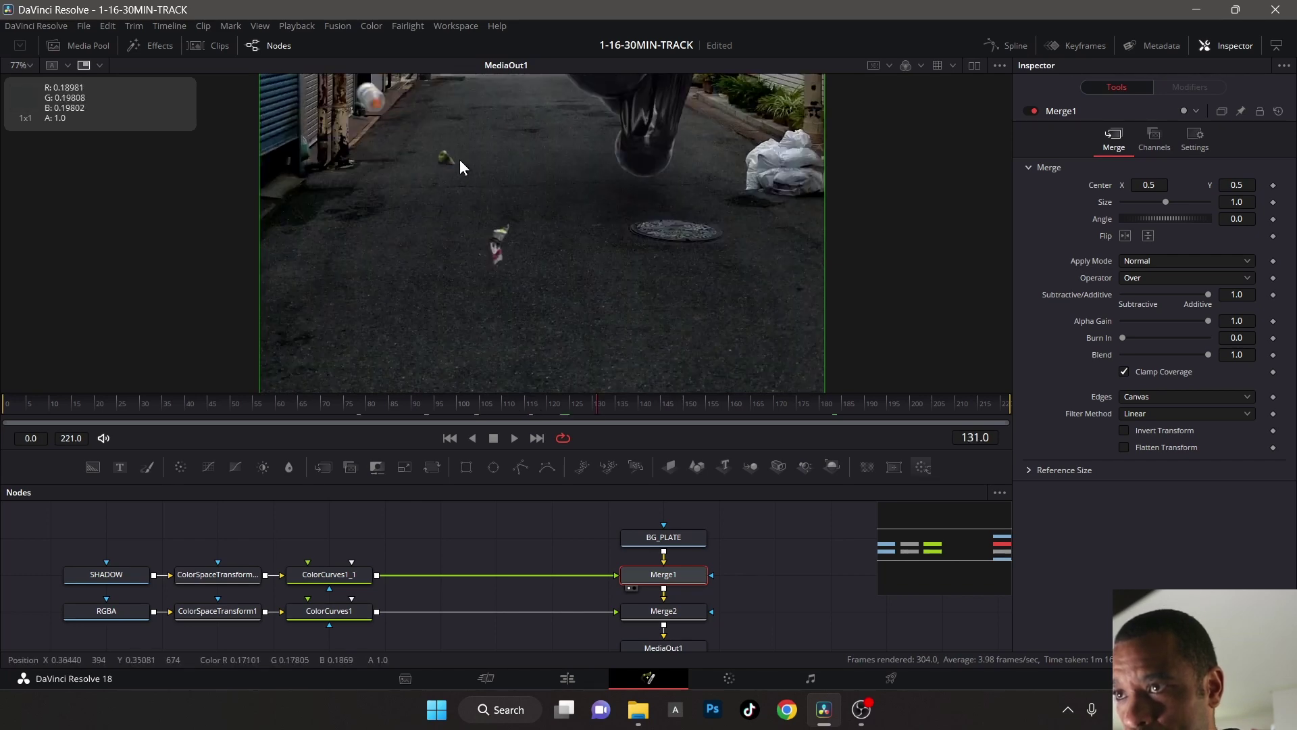
pyautogui.scroll(6, 448, 158)
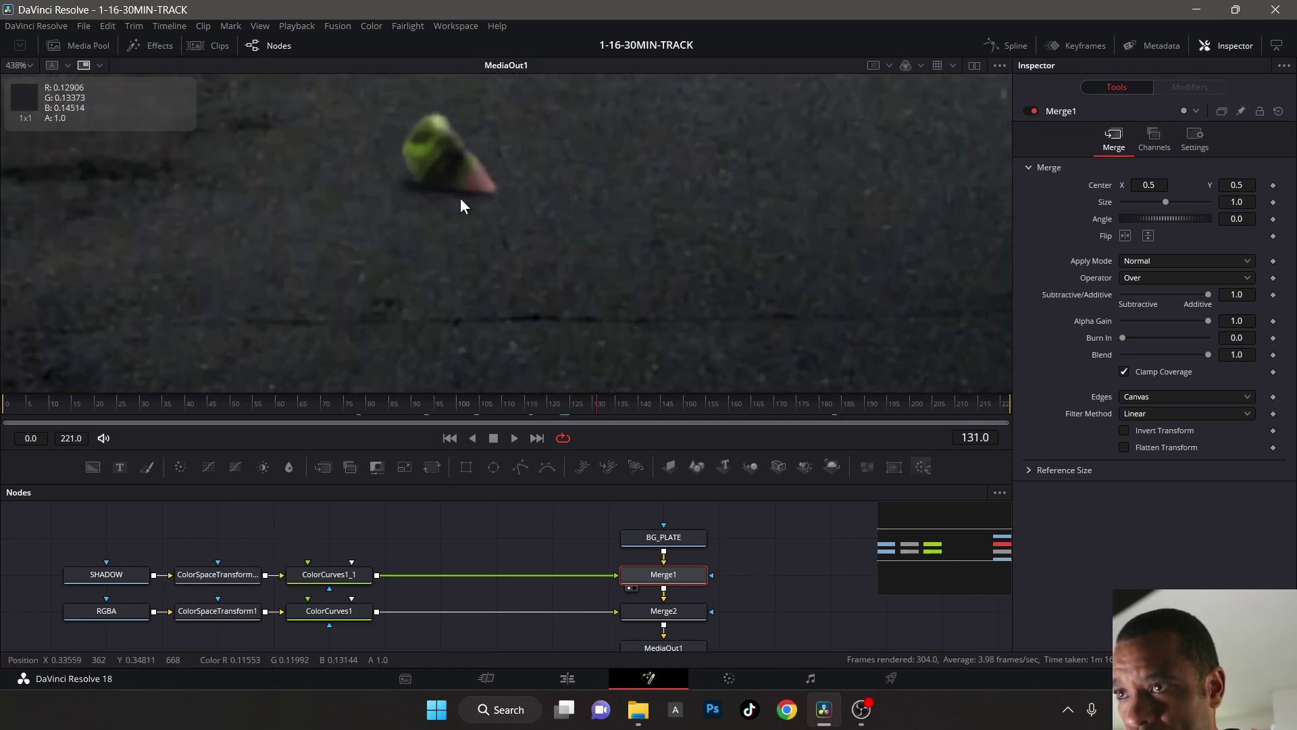
pyautogui.scroll(-5, 583, 217)
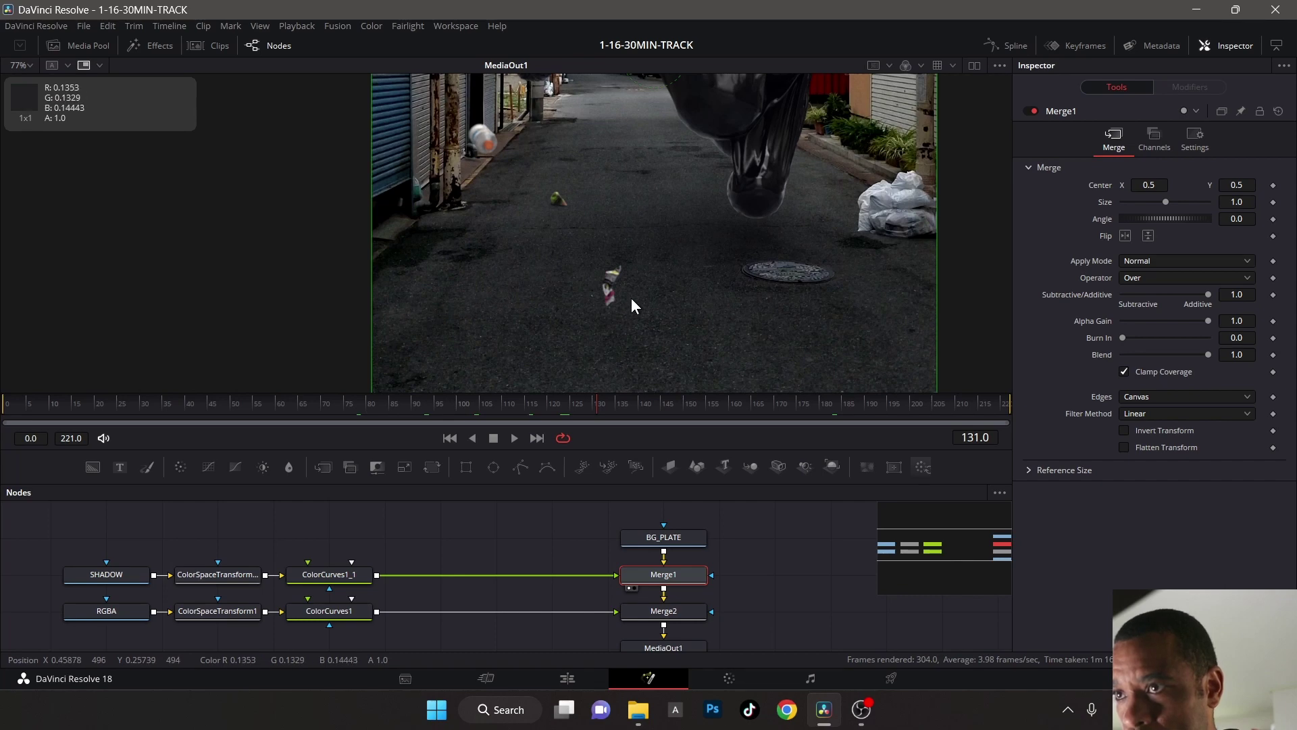
pyautogui.moveTo(646, 293); pyautogui.dragTo(598, 289)
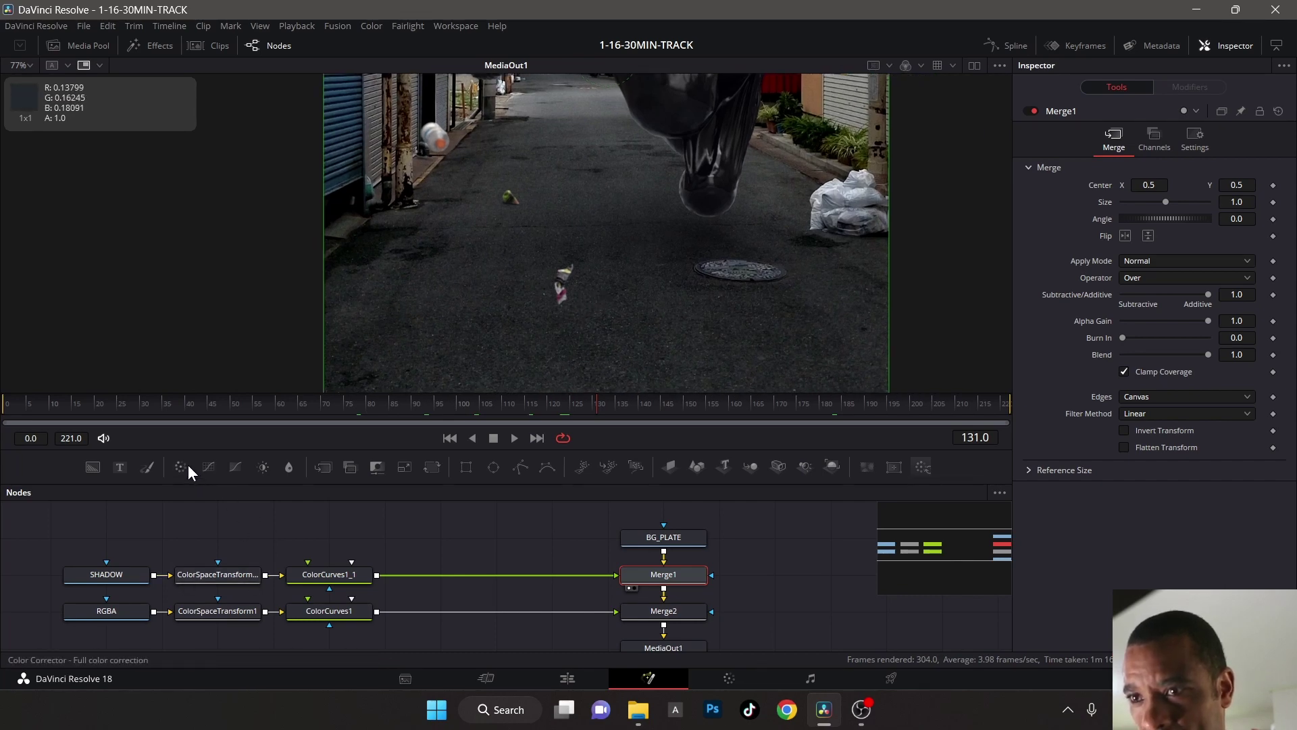
# - Insert a Color Corrector after the shadow curve, test its Lift, then reset Lift to neutral
pyautogui.moveTo(413, 556); pyautogui.dragTo(436, 575)
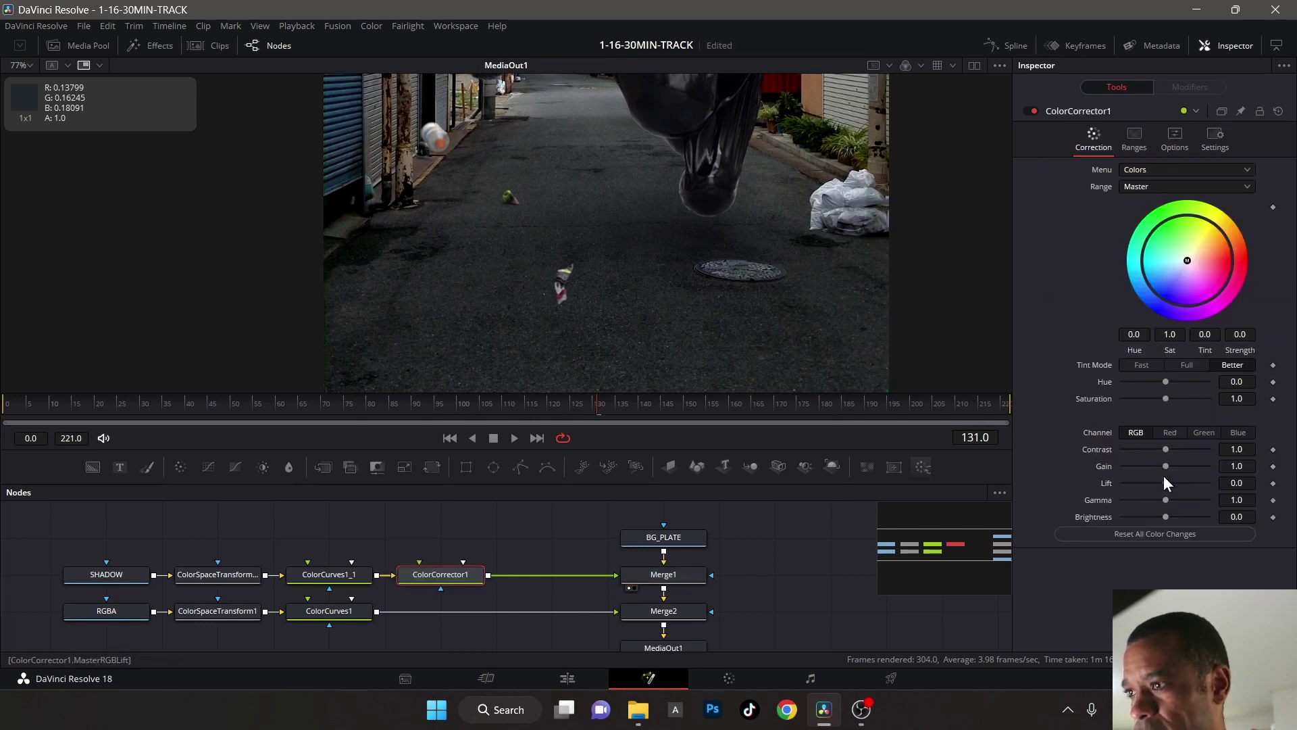
pyautogui.click(1169, 137)
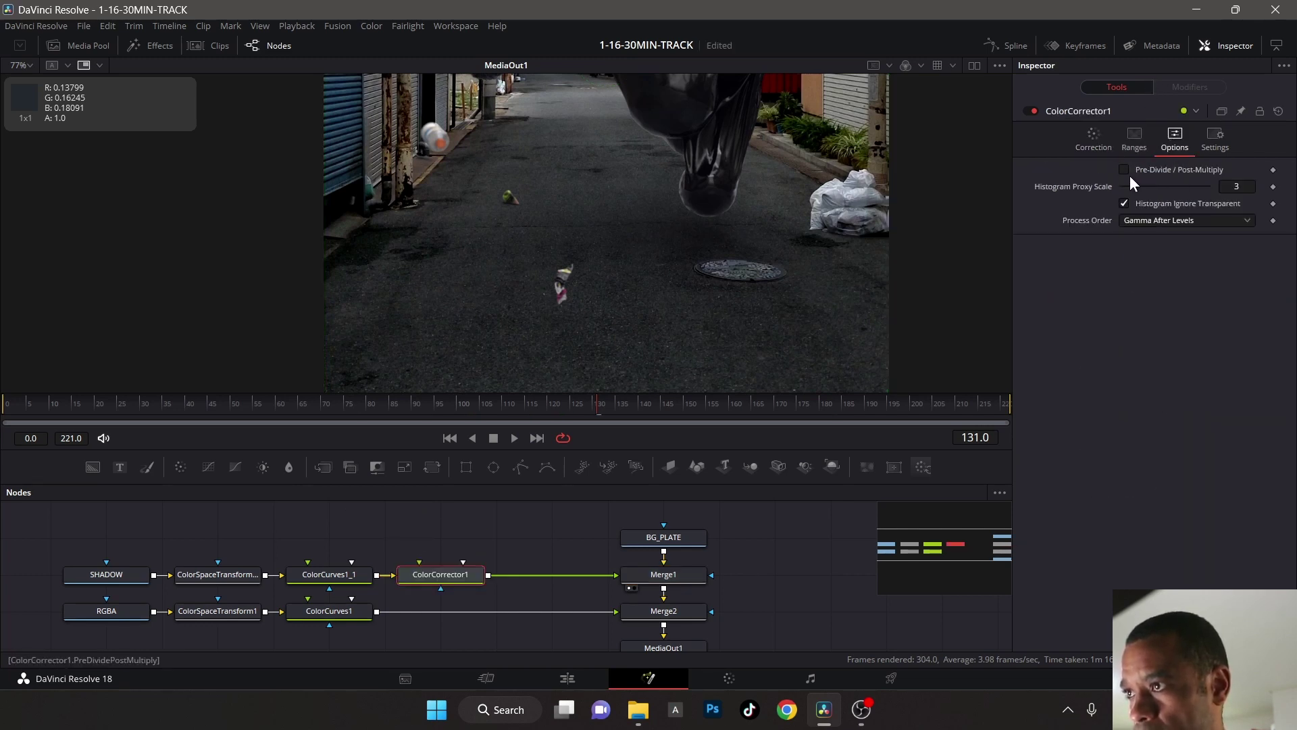
pyautogui.click(1099, 134)
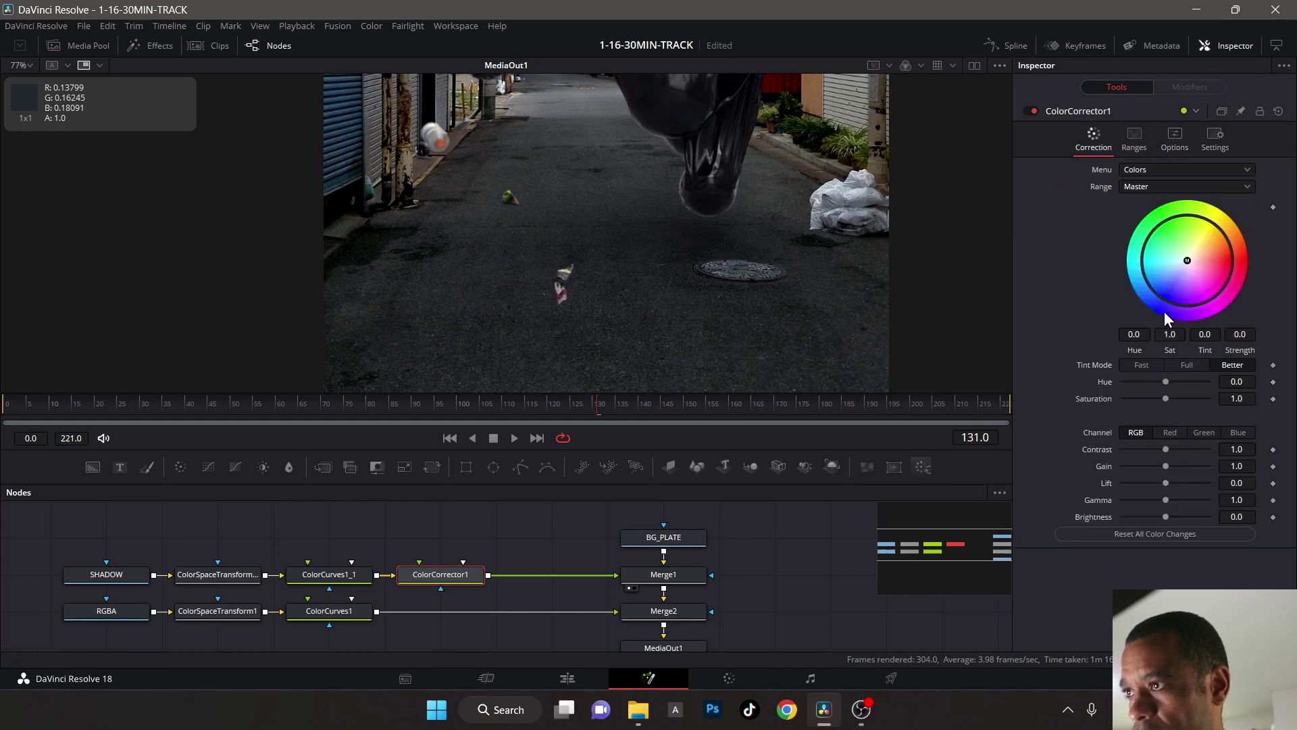
pyautogui.moveTo(1164, 484); pyautogui.dragTo(1138, 483)
pyautogui.click(1166, 489)
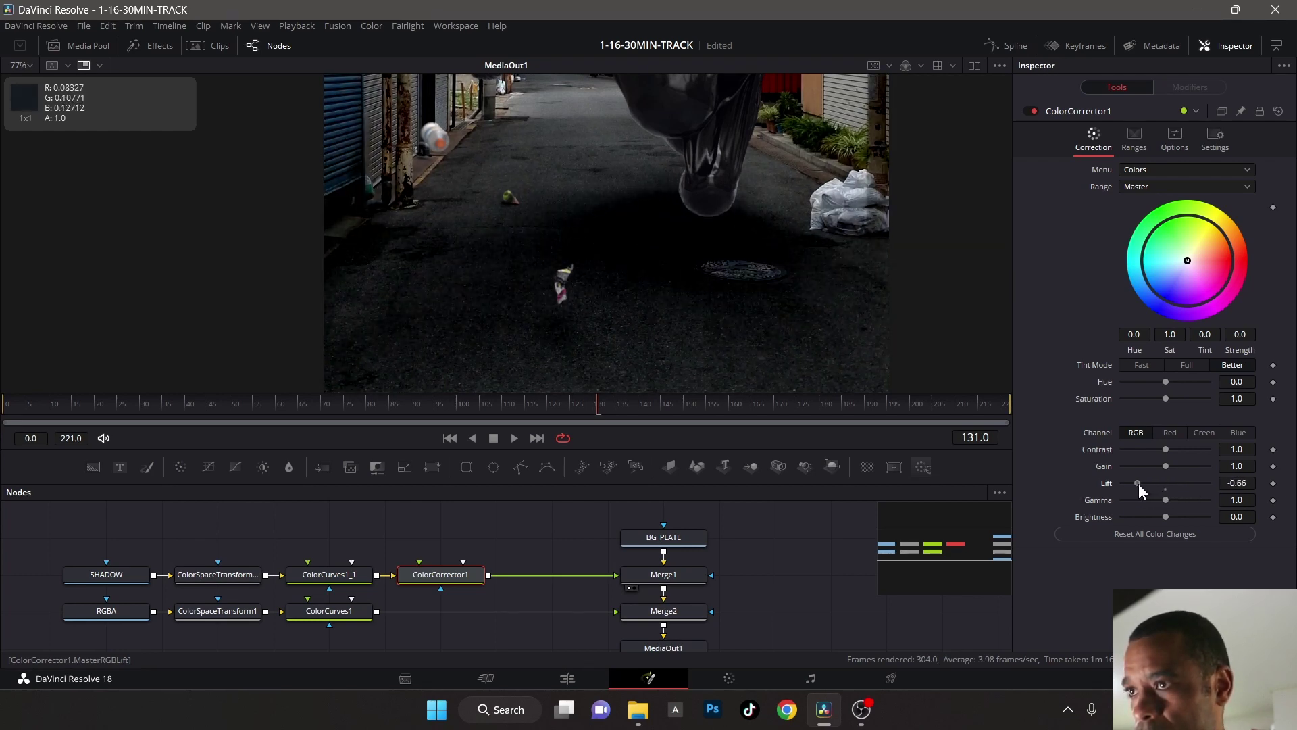
pyautogui.doubleClick(1162, 489)
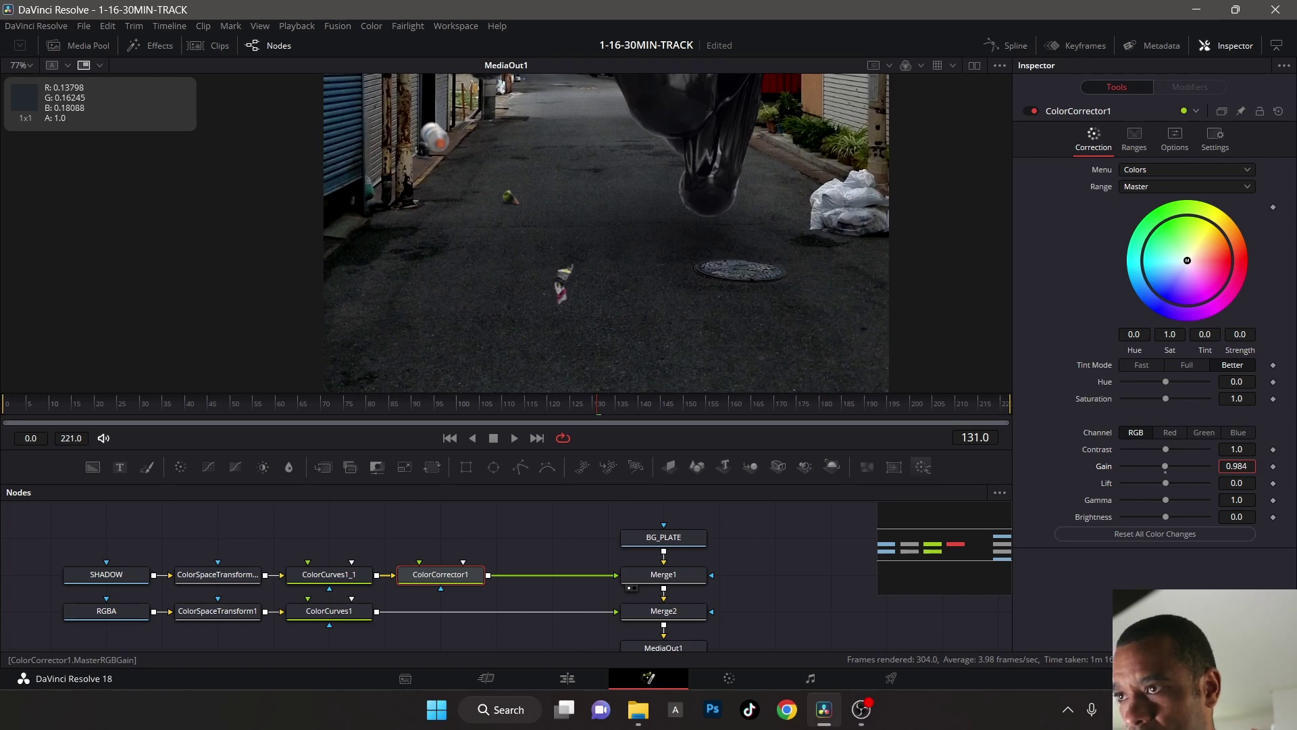
# - Add a Blur node after ColorCorrector1 on the shadow branch
pyautogui.moveTo(608, 251); pyautogui.dragTo(572, 292)
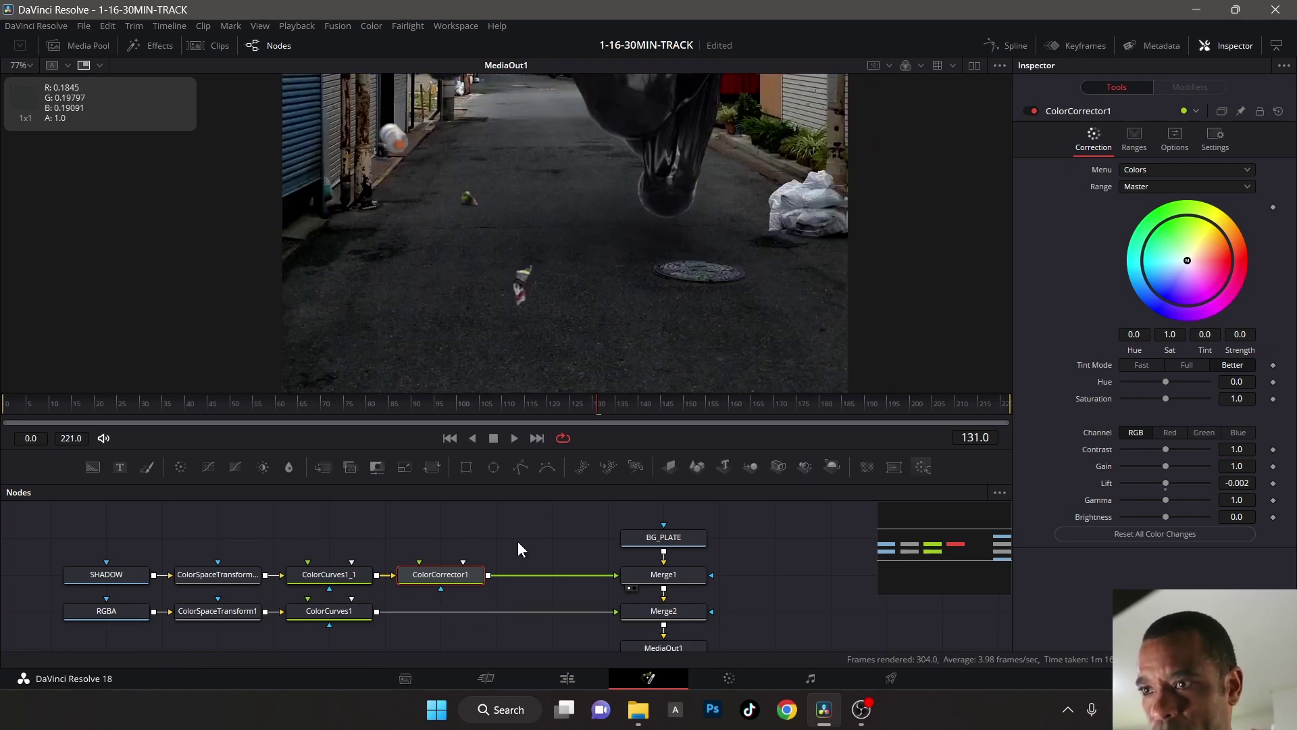
pyautogui.moveTo(518, 542); pyautogui.dragTo(485, 491)
pyautogui.click(287, 468)
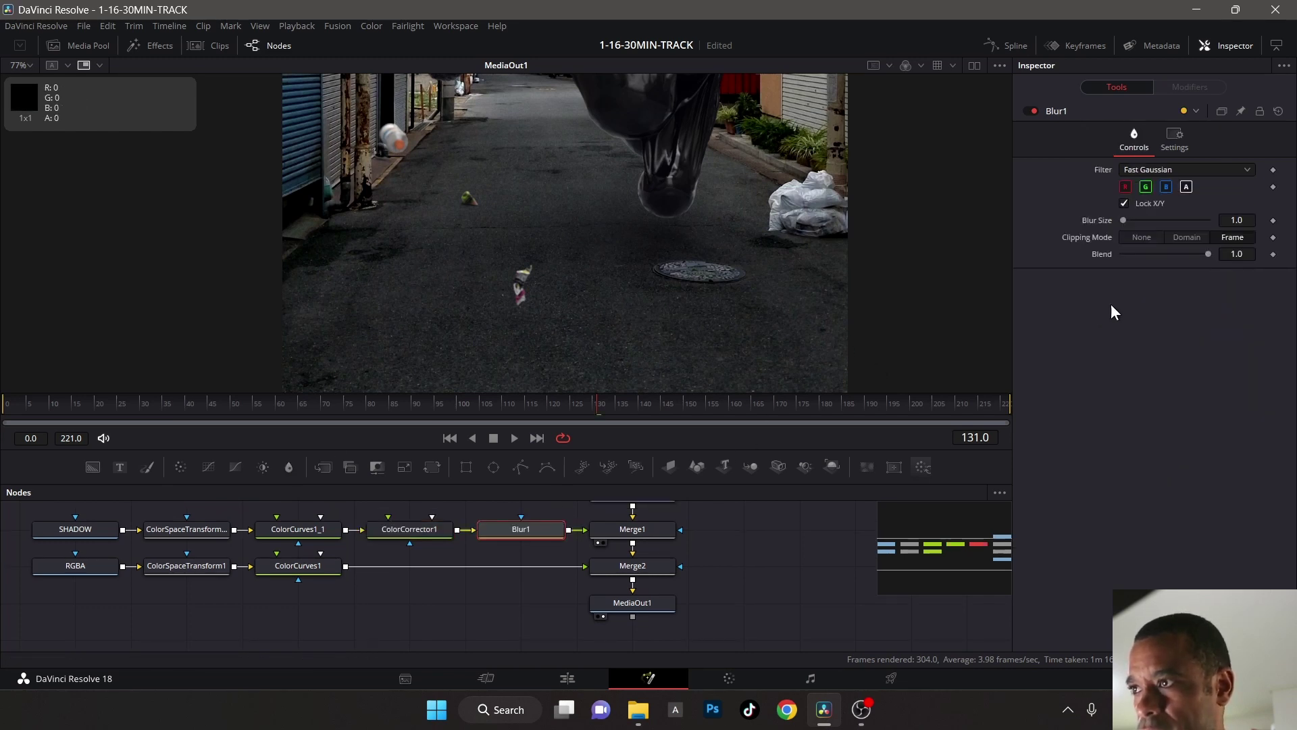
pyautogui.moveTo(563, 587); pyautogui.dragTo(560, 597)
# - Add a Color Corrector (ColorCorrector2) after ColorCurves1 on the bag branch
pyautogui.click(299, 576)
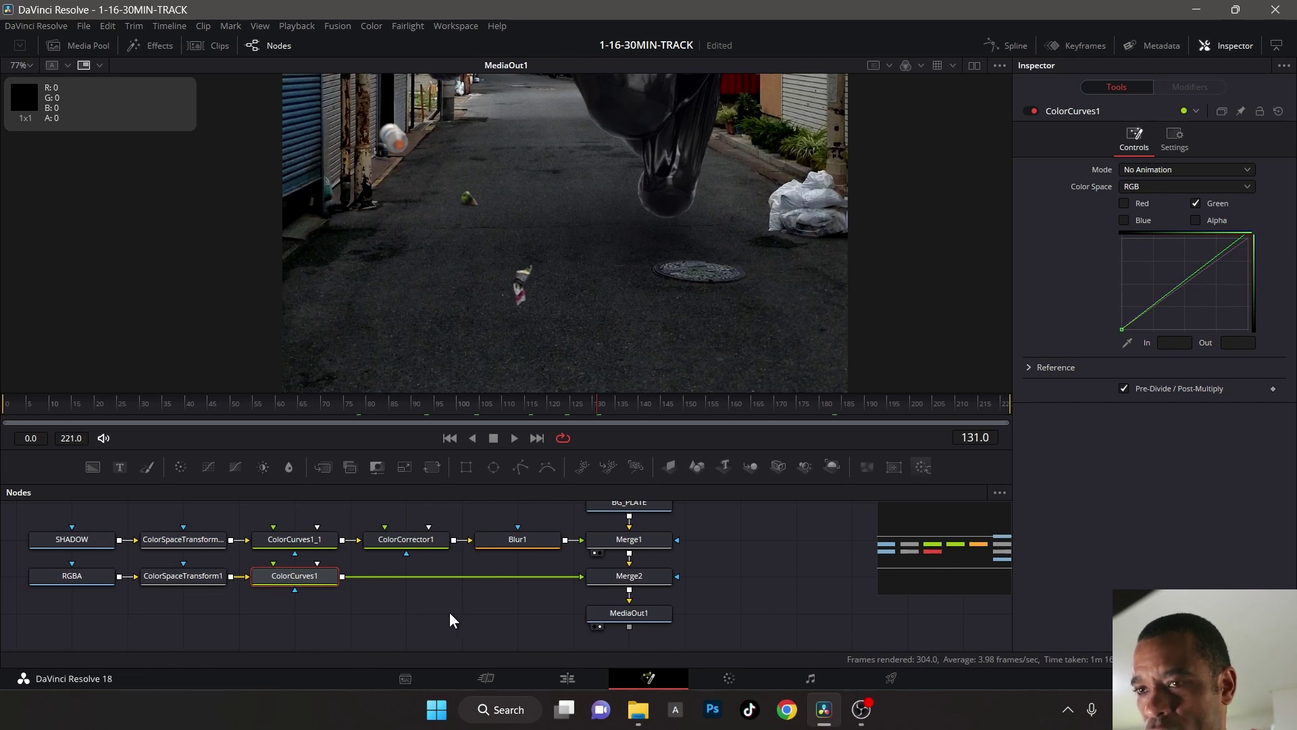
pyautogui.click(180, 468)
pyautogui.click(301, 575)
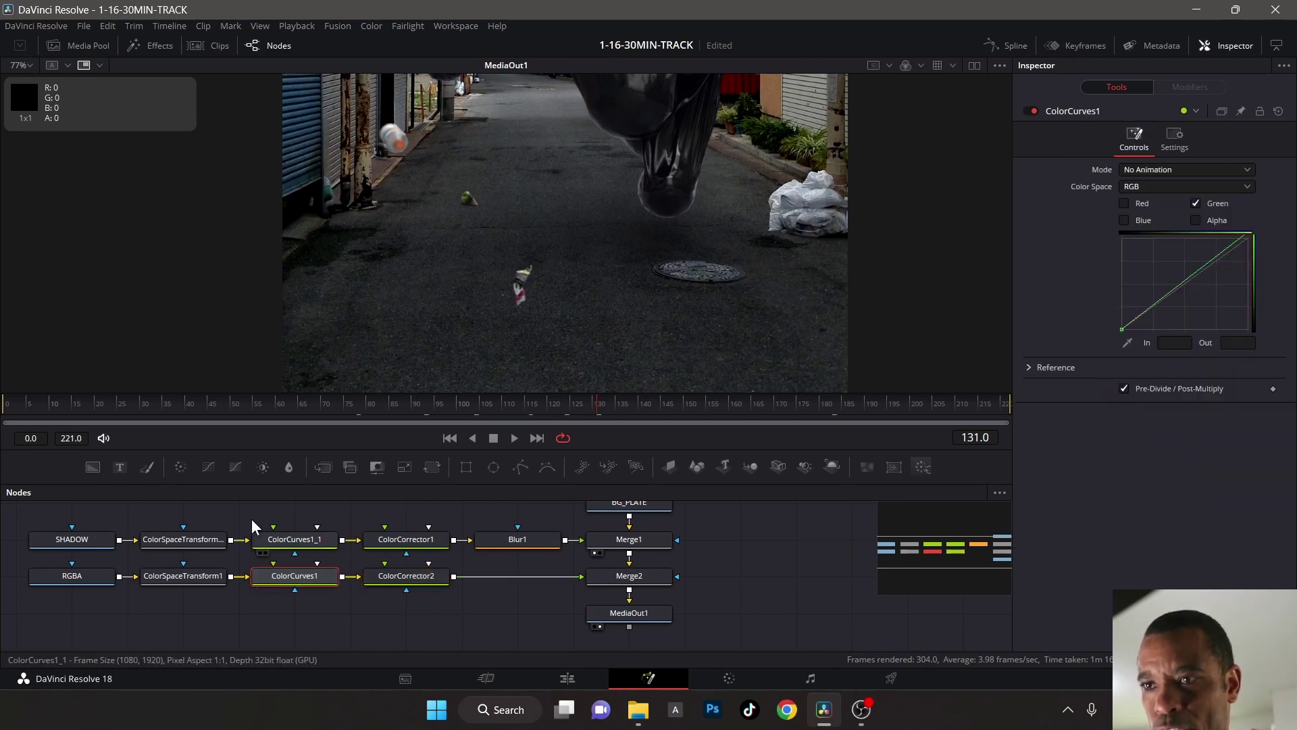
pyautogui.click(411, 582)
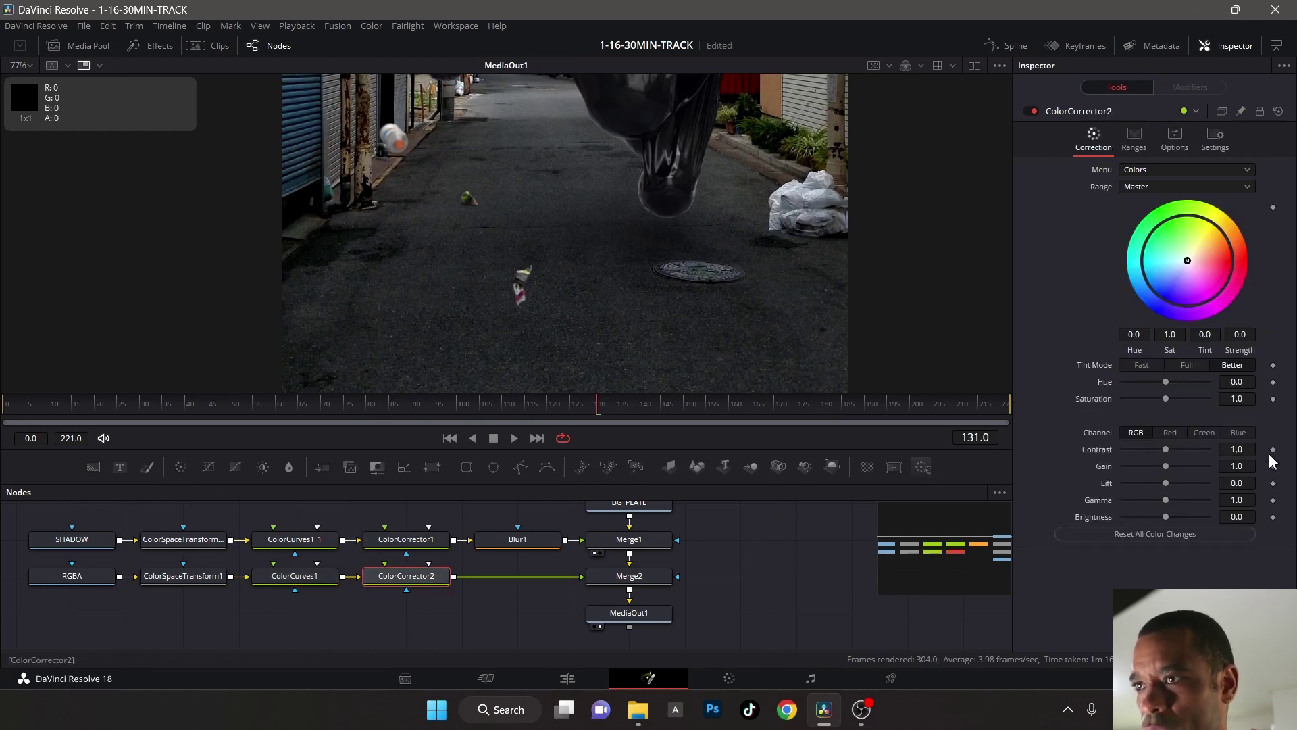
# - Enlarge the Nodes panel and move MediaOut1 farther below Merge2
pyautogui.moveTo(681, 198); pyautogui.dragTo(667, 204)
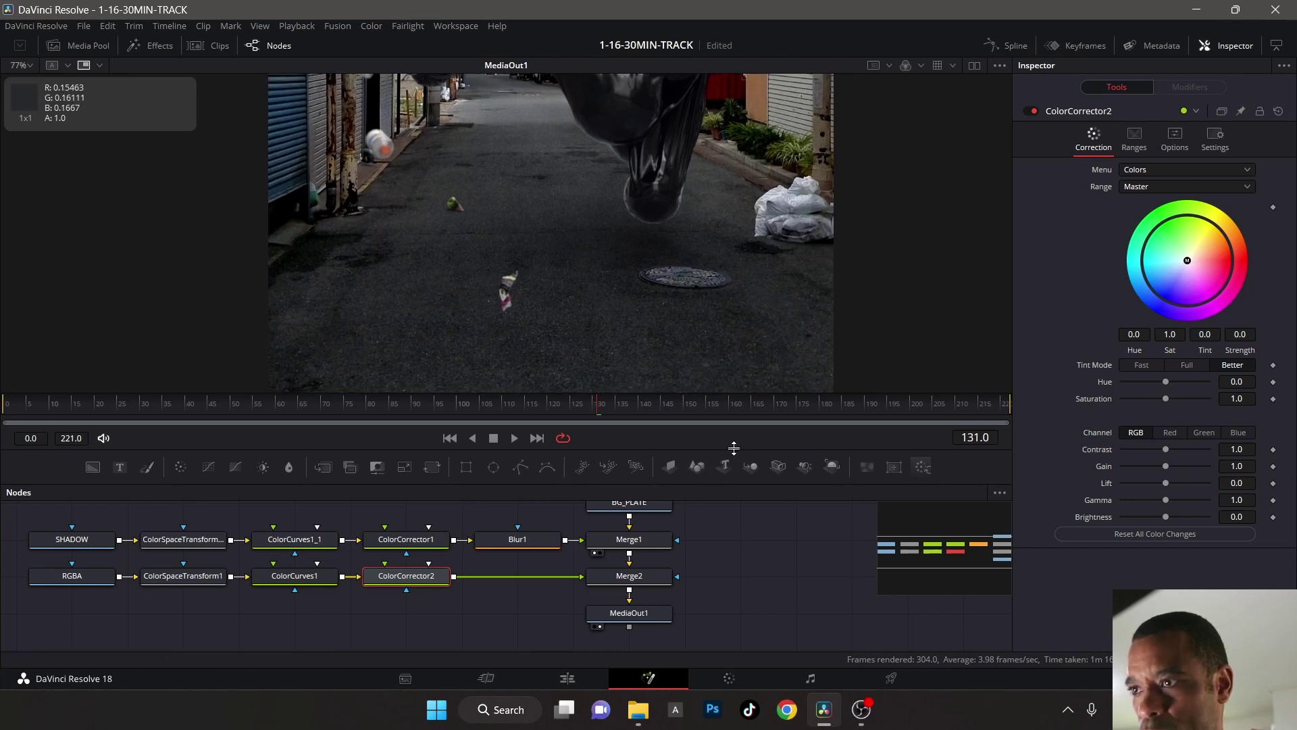
pyautogui.moveTo(723, 487); pyautogui.dragTo(721, 365)
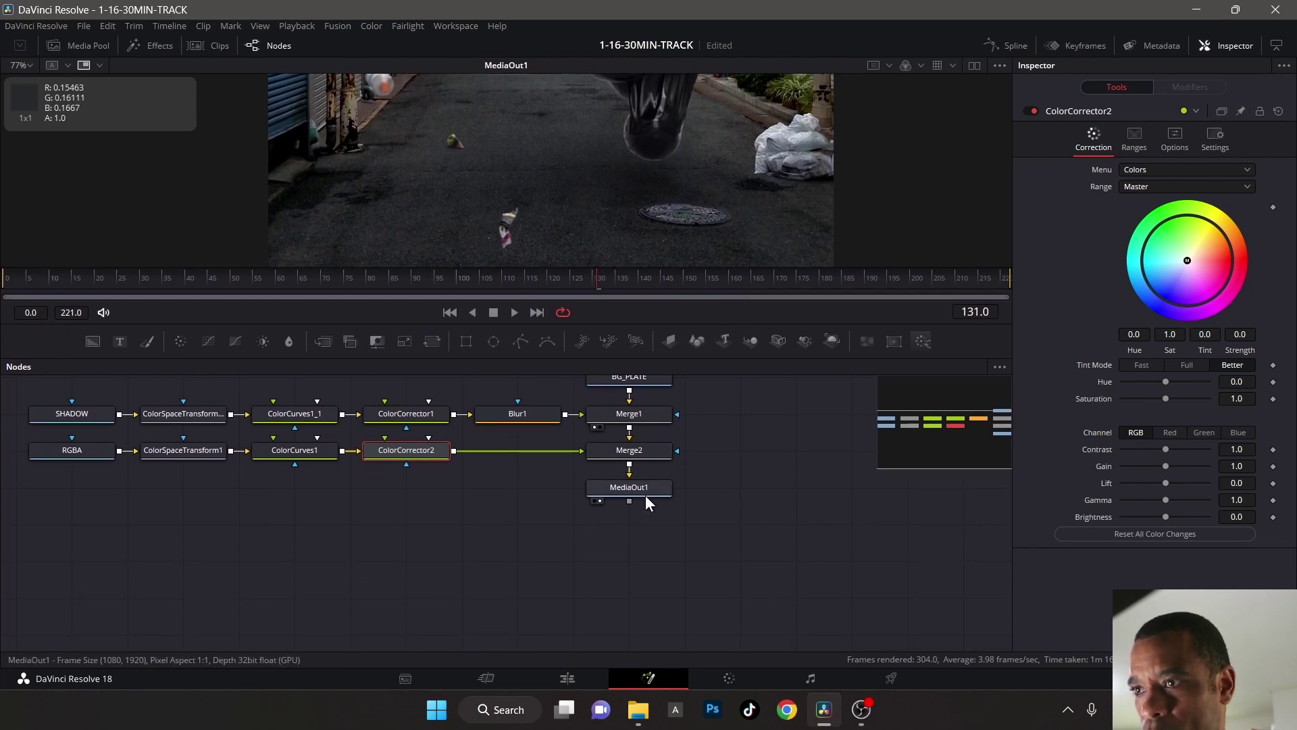
pyautogui.moveTo(646, 494); pyautogui.dragTo(704, 538)
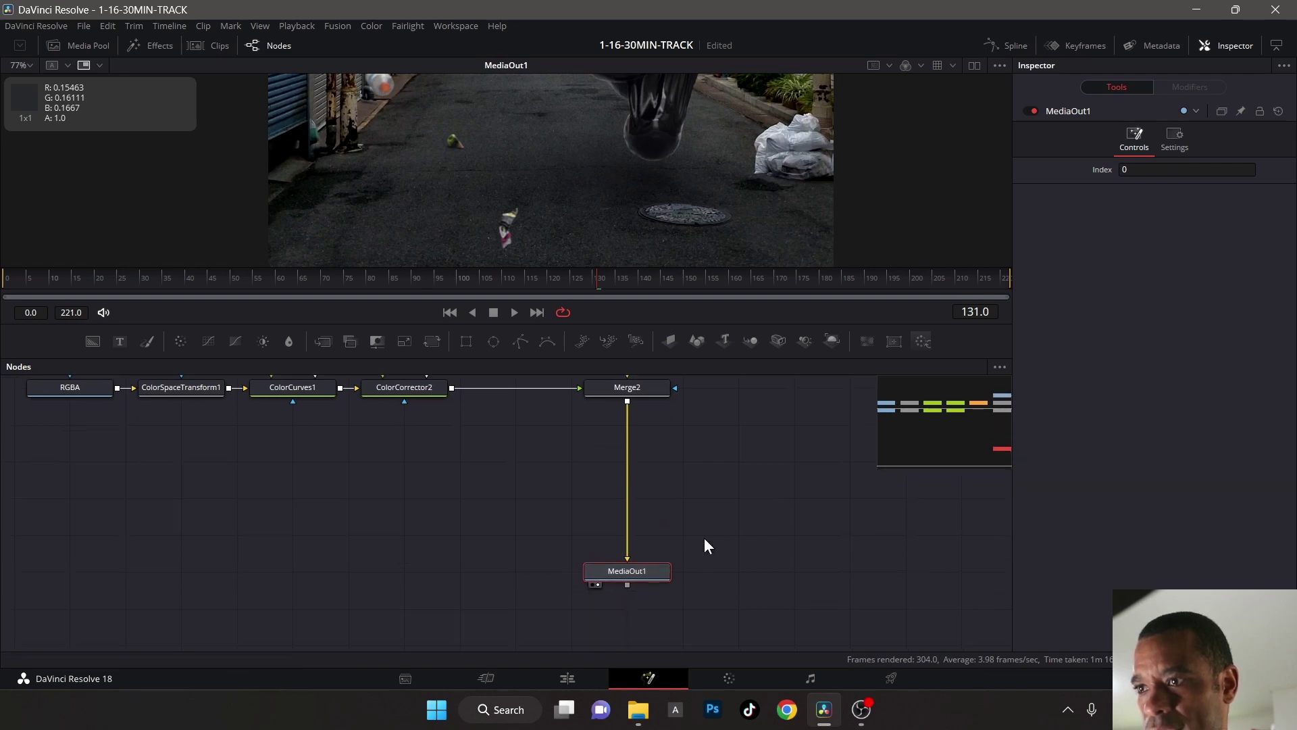
pyautogui.moveTo(708, 469); pyautogui.dragTo(695, 574)
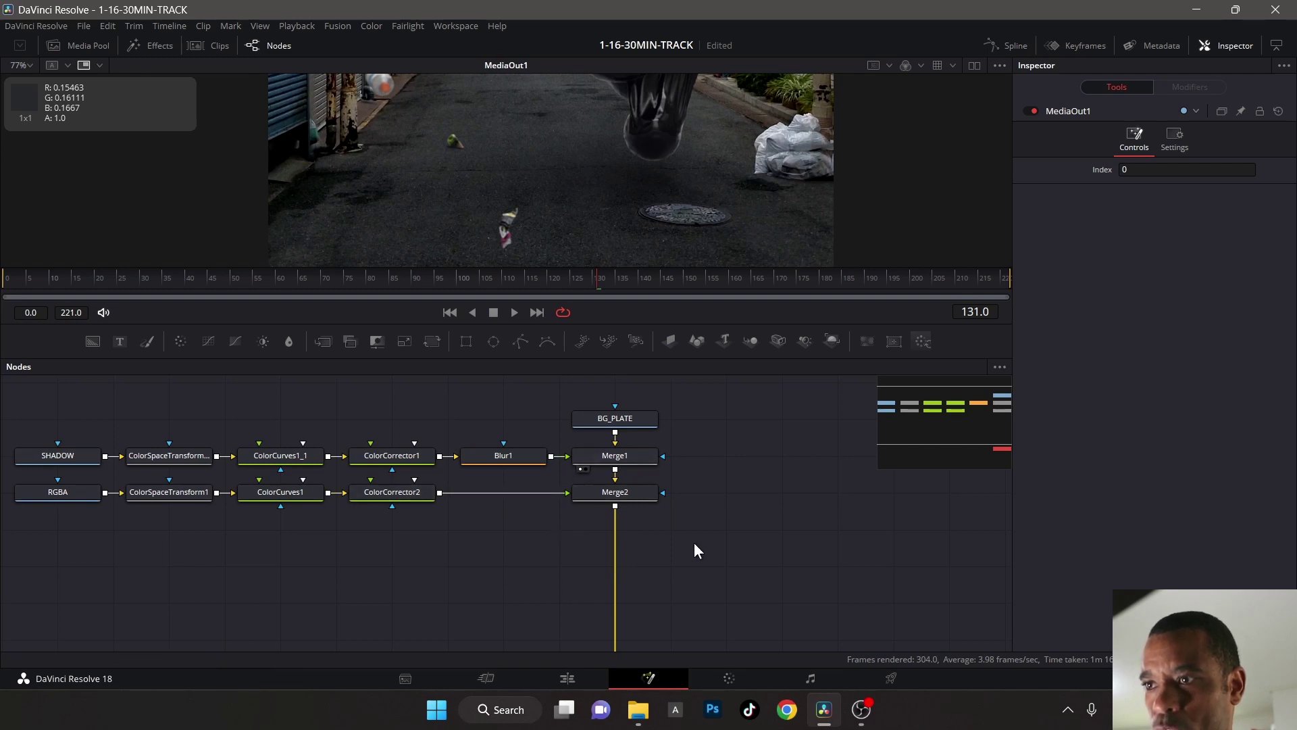
pyautogui.scroll(-1, 695, 541)
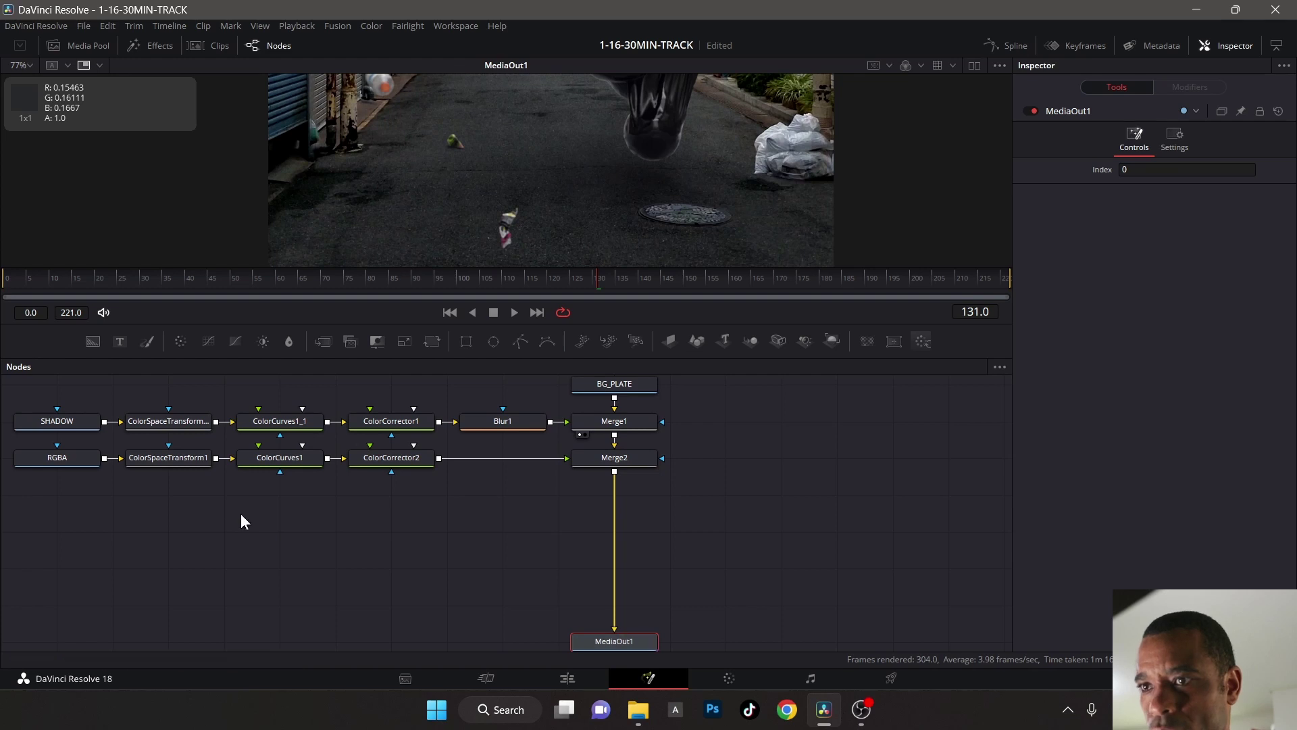
# - Insert a new ColorCorrector3 between Merge2 and MediaOut1
pyautogui.click(180, 340)
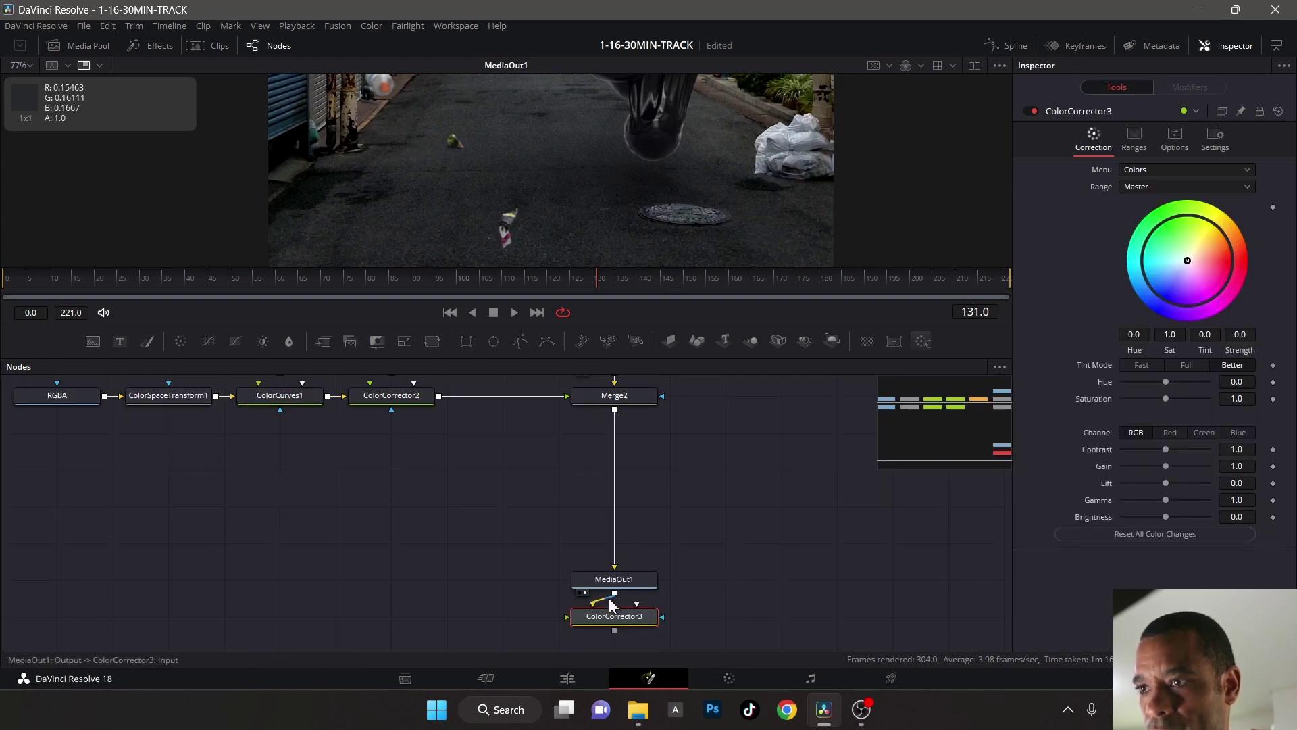
pyautogui.click(591, 603)
pyautogui.moveTo(617, 614); pyautogui.dragTo(618, 540)
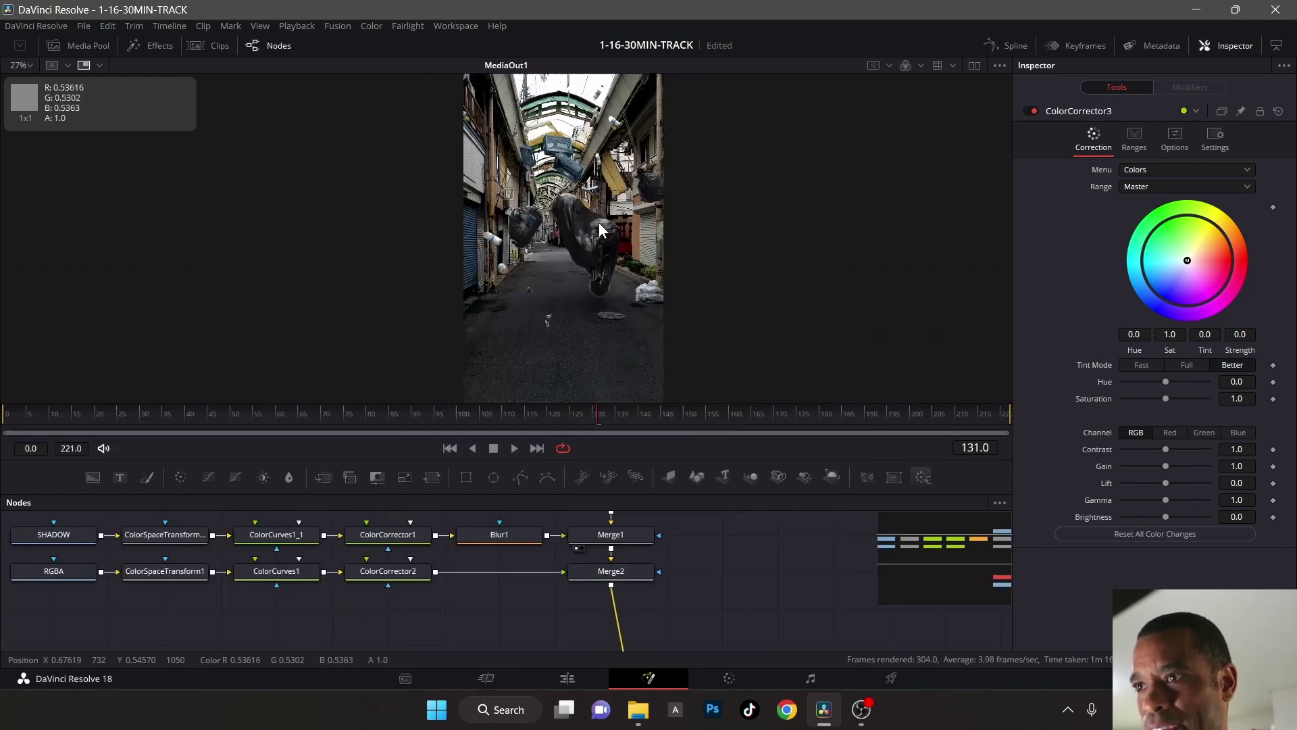
pyautogui.scroll(2, 601, 224)
pyautogui.scroll(-1, 606, 232)
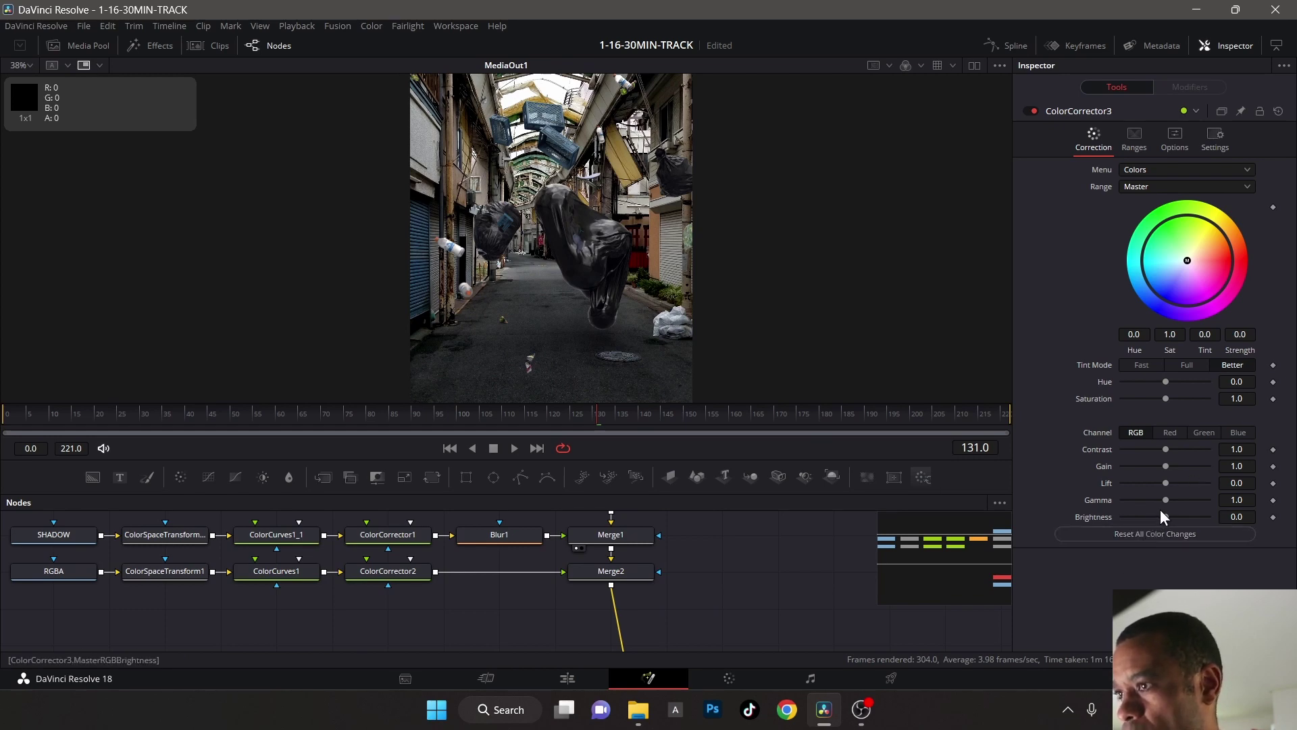
# - Raise ColorCorrector3's Gamma, trying 5.0 before settling on 6.0
pyautogui.moveTo(1164, 500); pyautogui.dragTo(1263, 500)
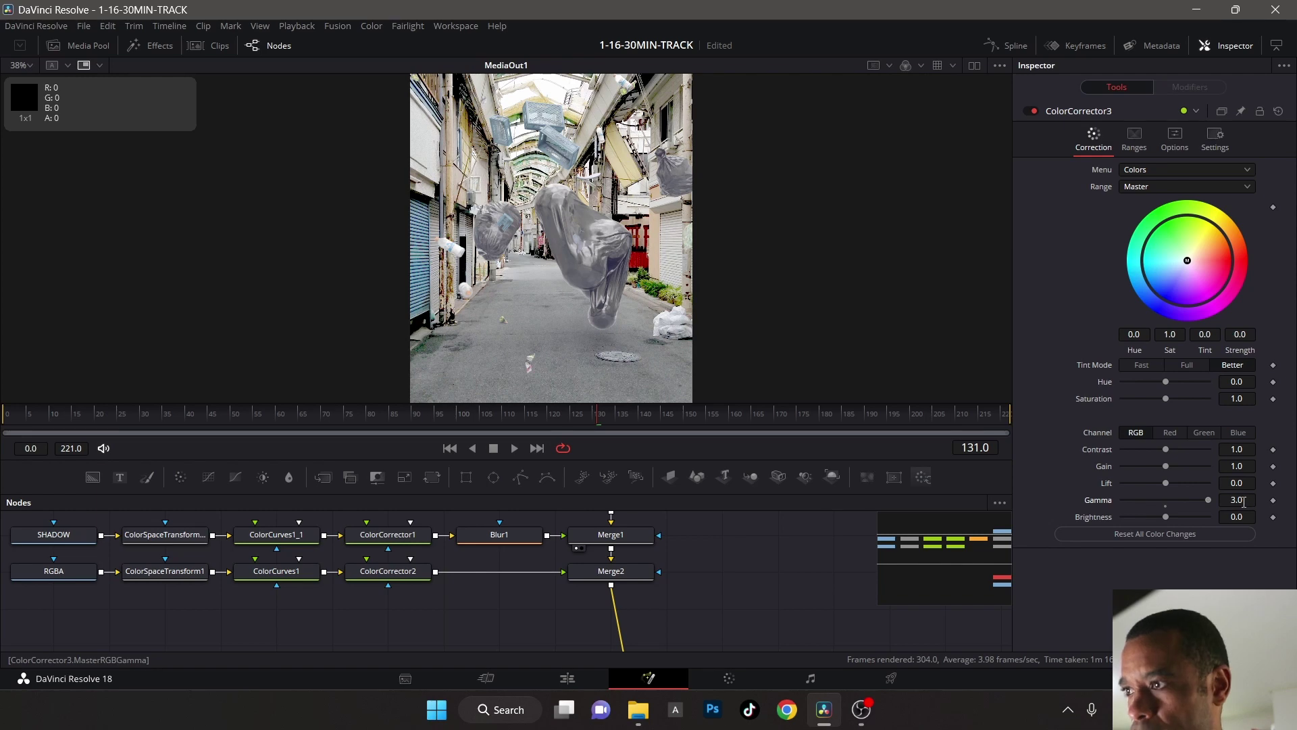
pyautogui.doubleClick(1244, 501)
pyautogui.write('5')
pyautogui.press('Tab')
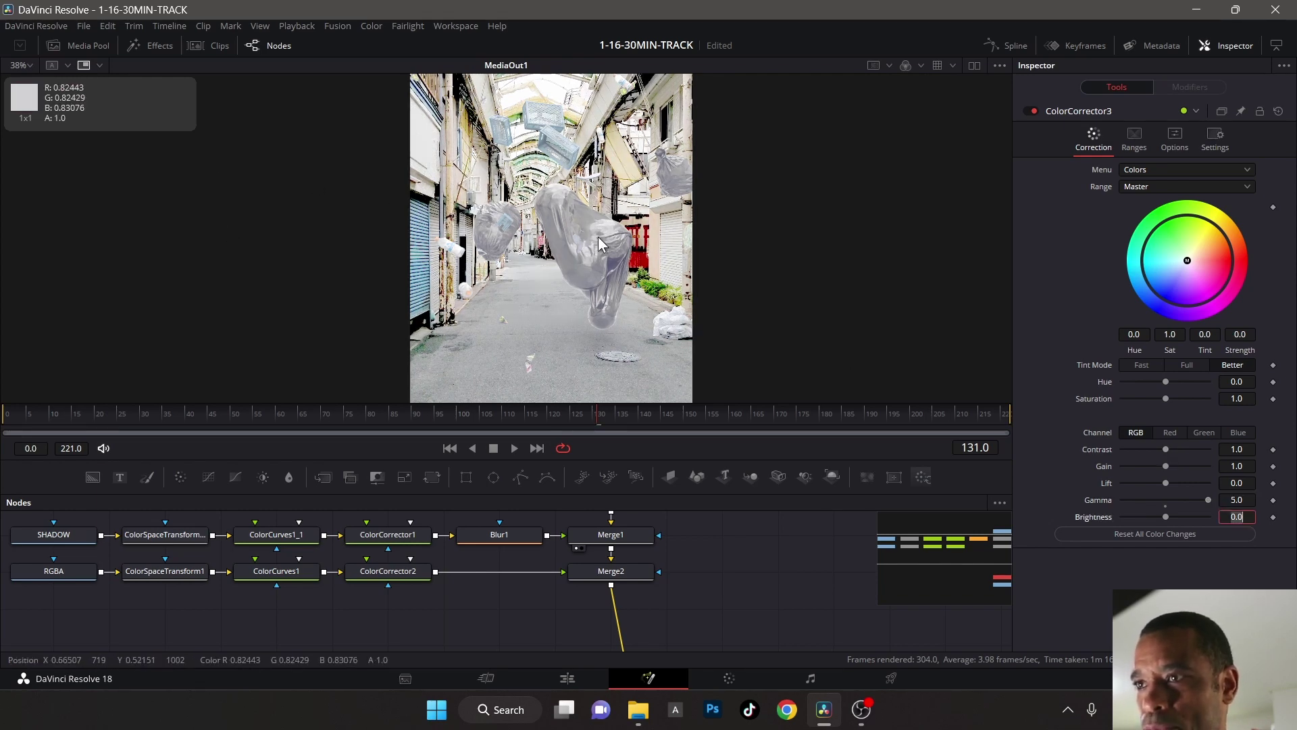
pyautogui.scroll(3, 598, 234)
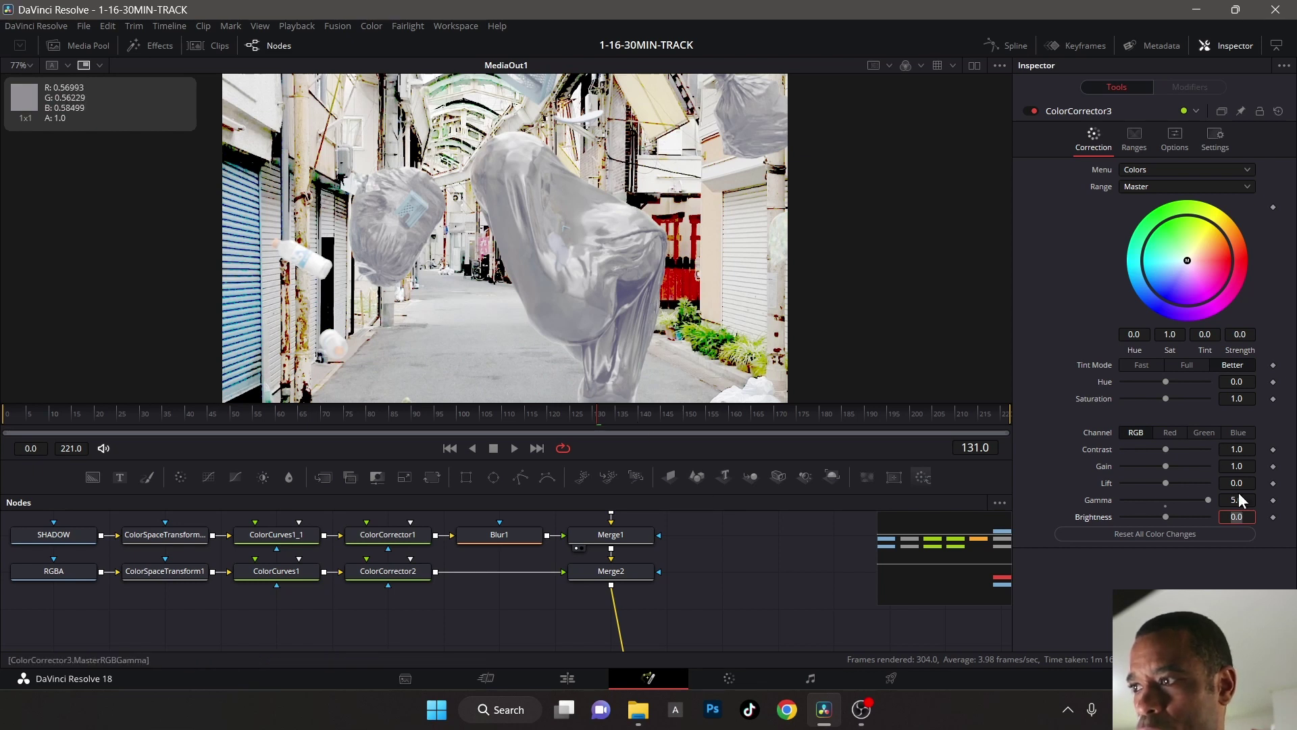
pyautogui.write('6')
pyautogui.press('Tab')
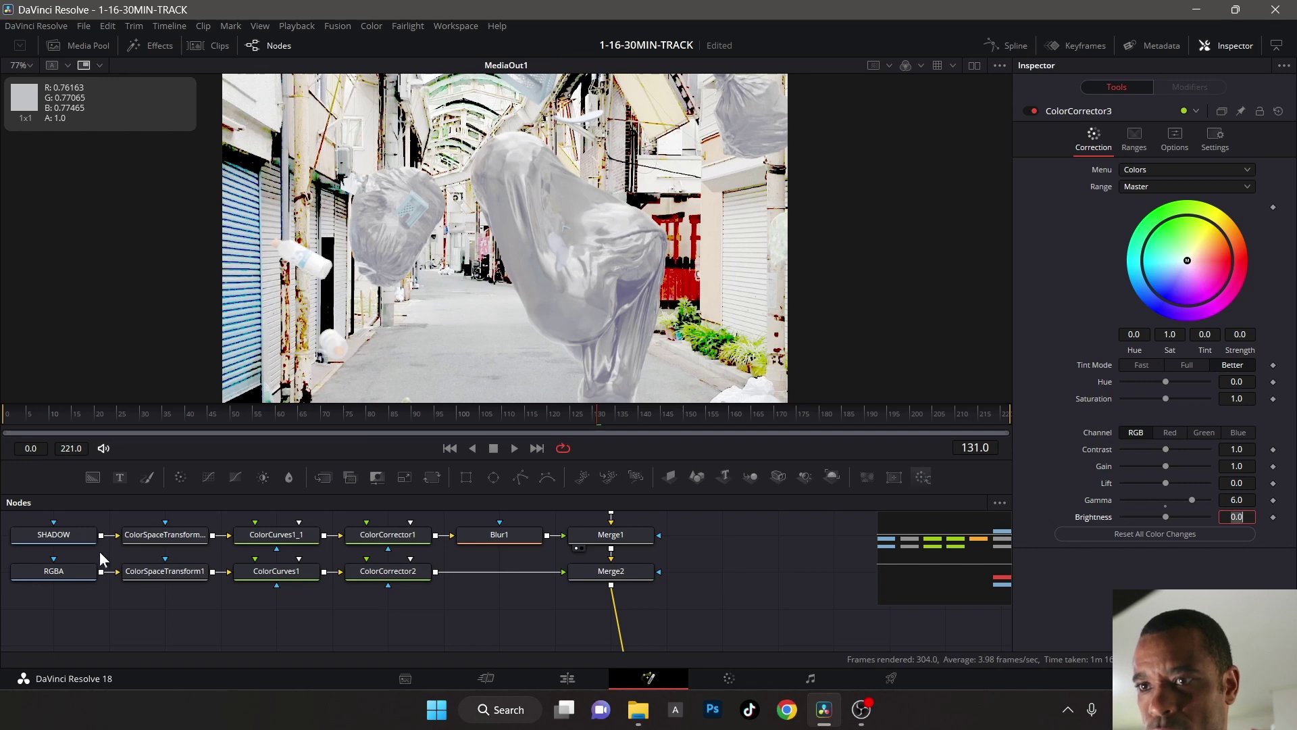
# - Test much darker Lift values on ColorCorrector1, then bring its Lift back to -0.018
pyautogui.click(273, 538)
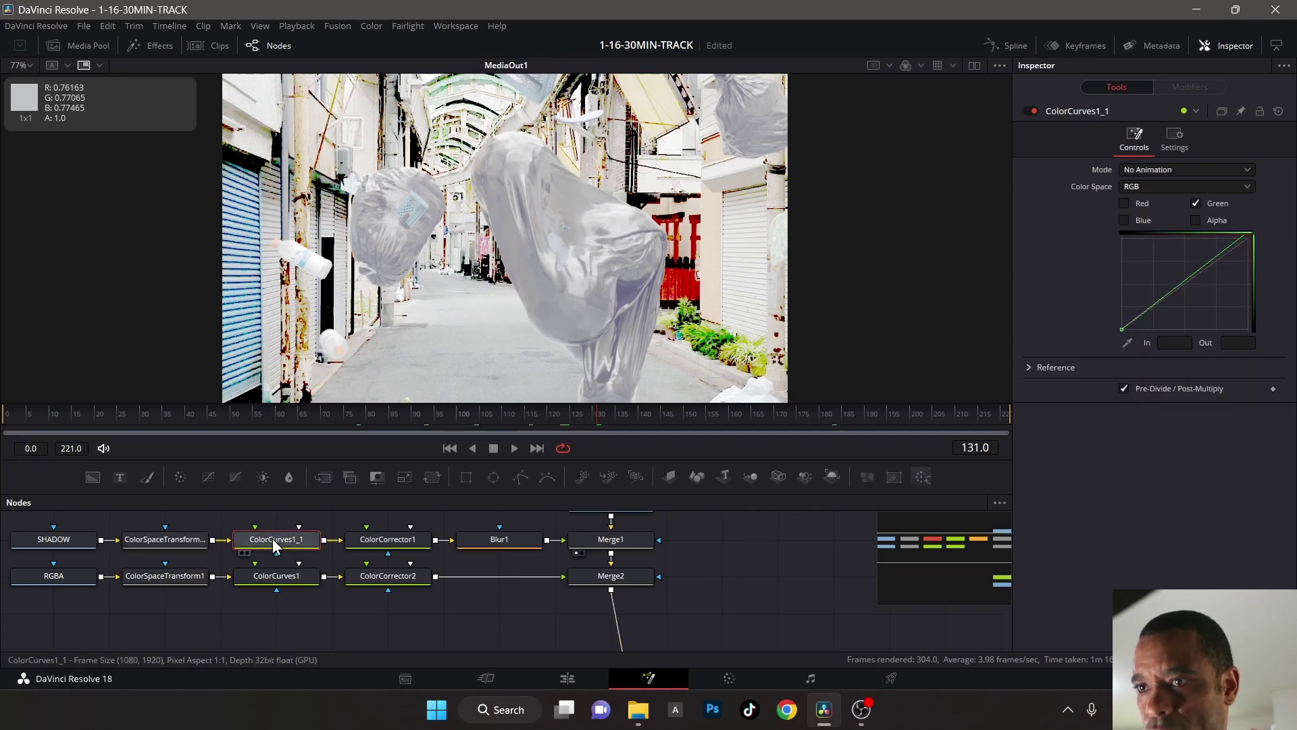
pyautogui.click(387, 536)
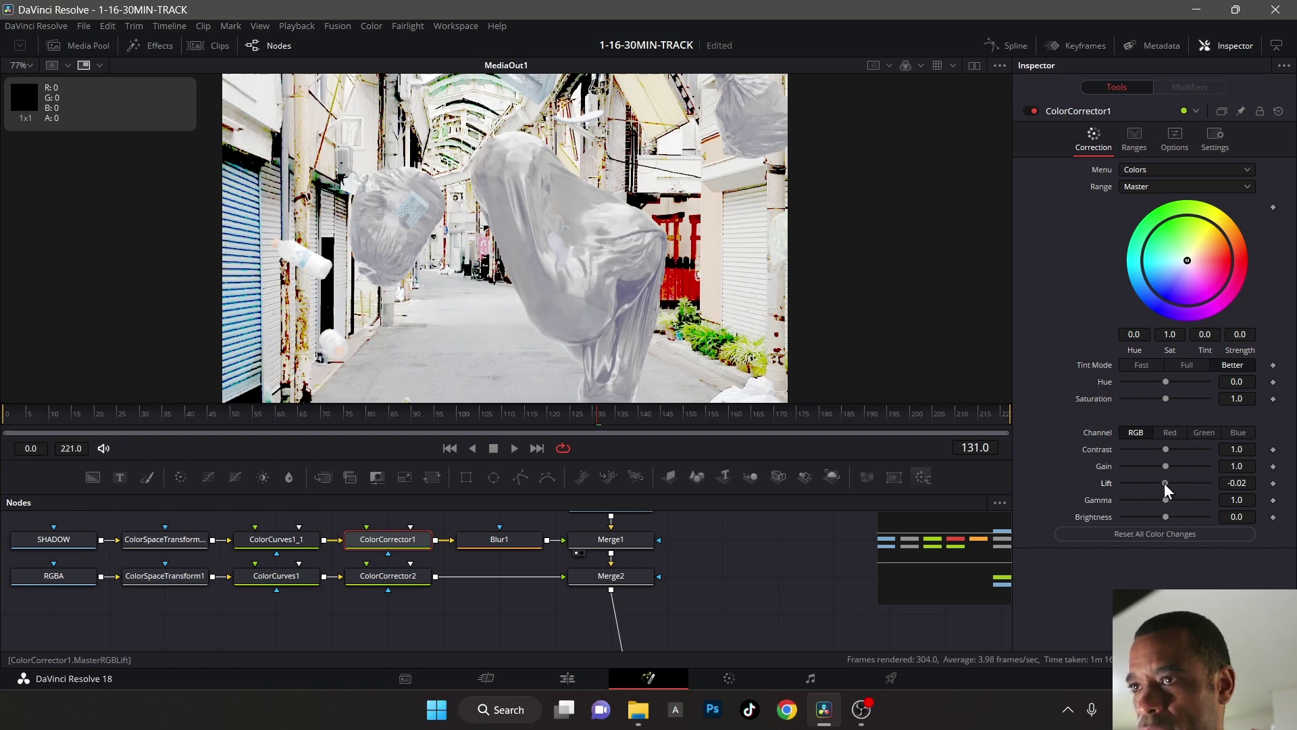
pyautogui.moveTo(1164, 484)
pyautogui.mouseDown()
pyautogui.moveTo(1116, 481)
pyautogui.moveTo(1140, 481)
pyautogui.mouseUp()
pyautogui.moveTo(609, 326); pyautogui.dragTo(626, 188)
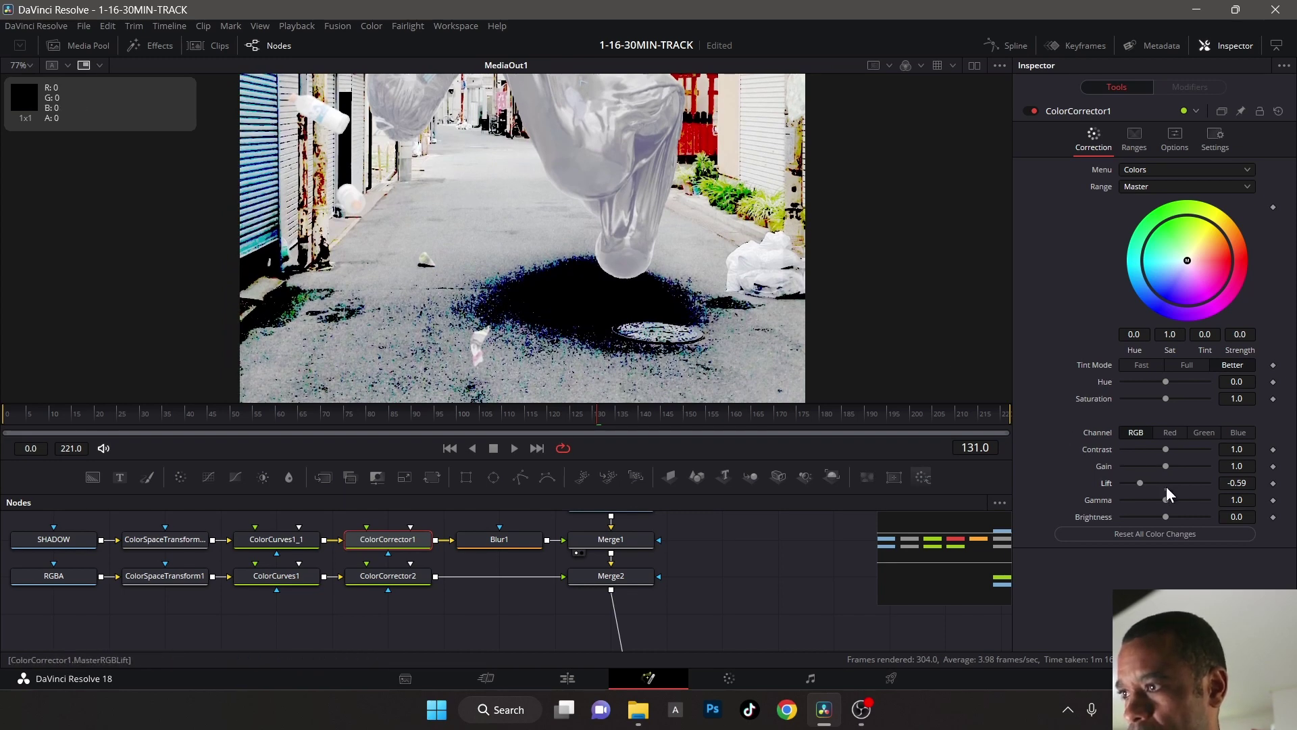
pyautogui.doubleClick(1166, 487)
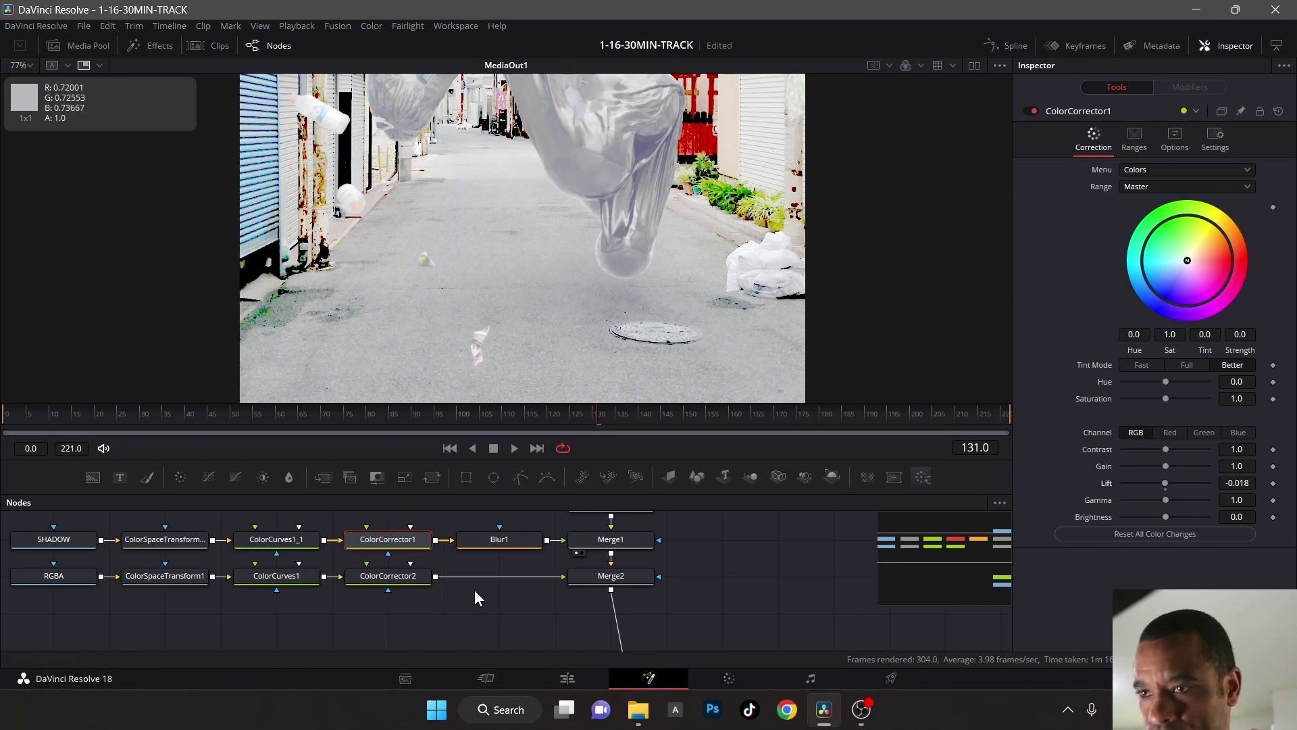
pyautogui.click(71, 578)
# - Scrub ColorCorrector2's Lift through several values to settle at -0.034, then fit the viewer
pyautogui.click(376, 578)
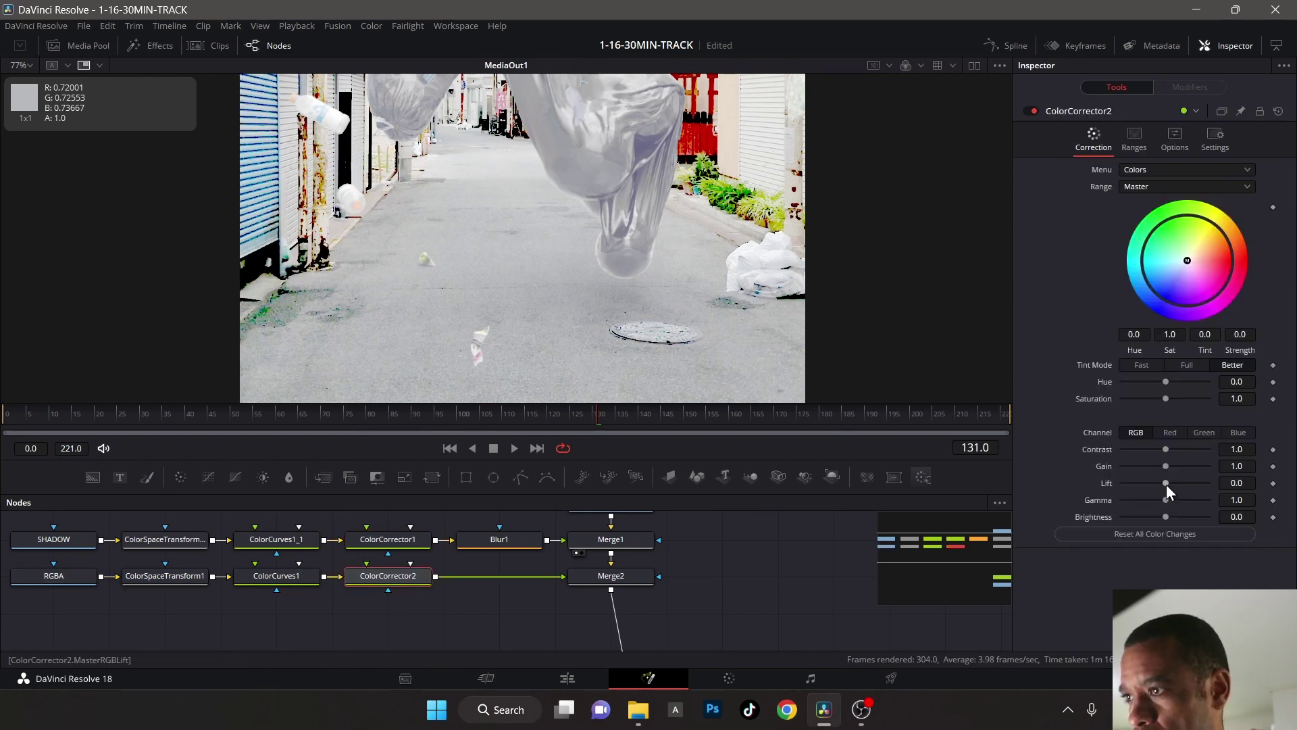
pyautogui.moveTo(1166, 484); pyautogui.dragTo(1163, 484)
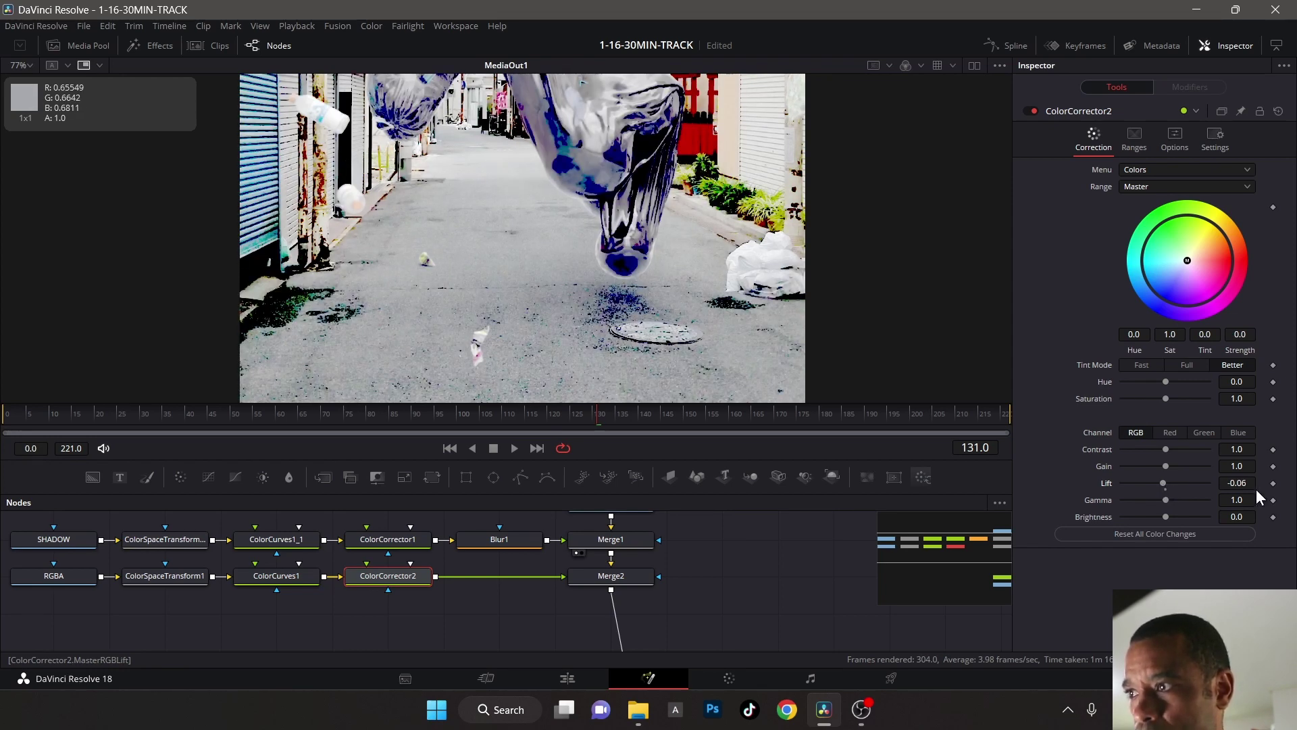
pyautogui.moveTo(1241, 487)
pyautogui.mouseDown()
pyautogui.moveTo(1273, 486)
pyautogui.moveTo(1261, 486)
pyautogui.mouseUp()
pyautogui.click(1173, 137)
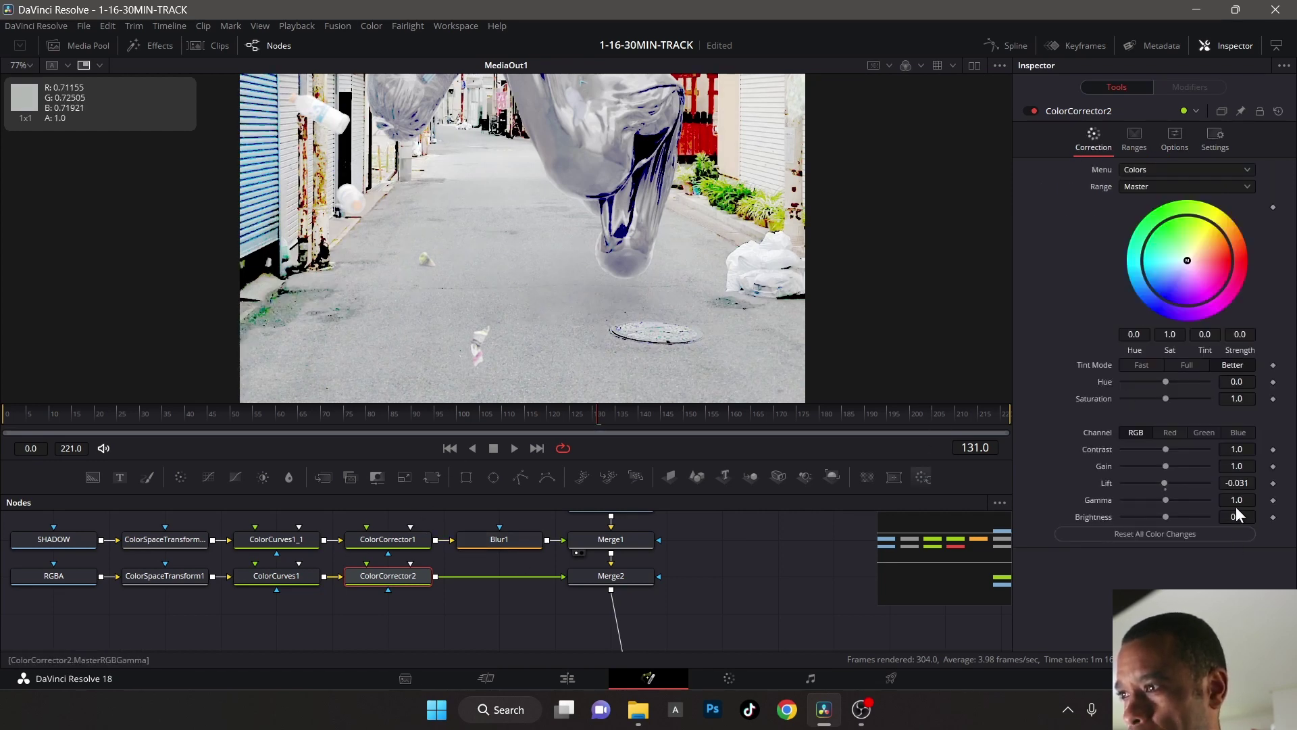
pyautogui.click(1245, 483)
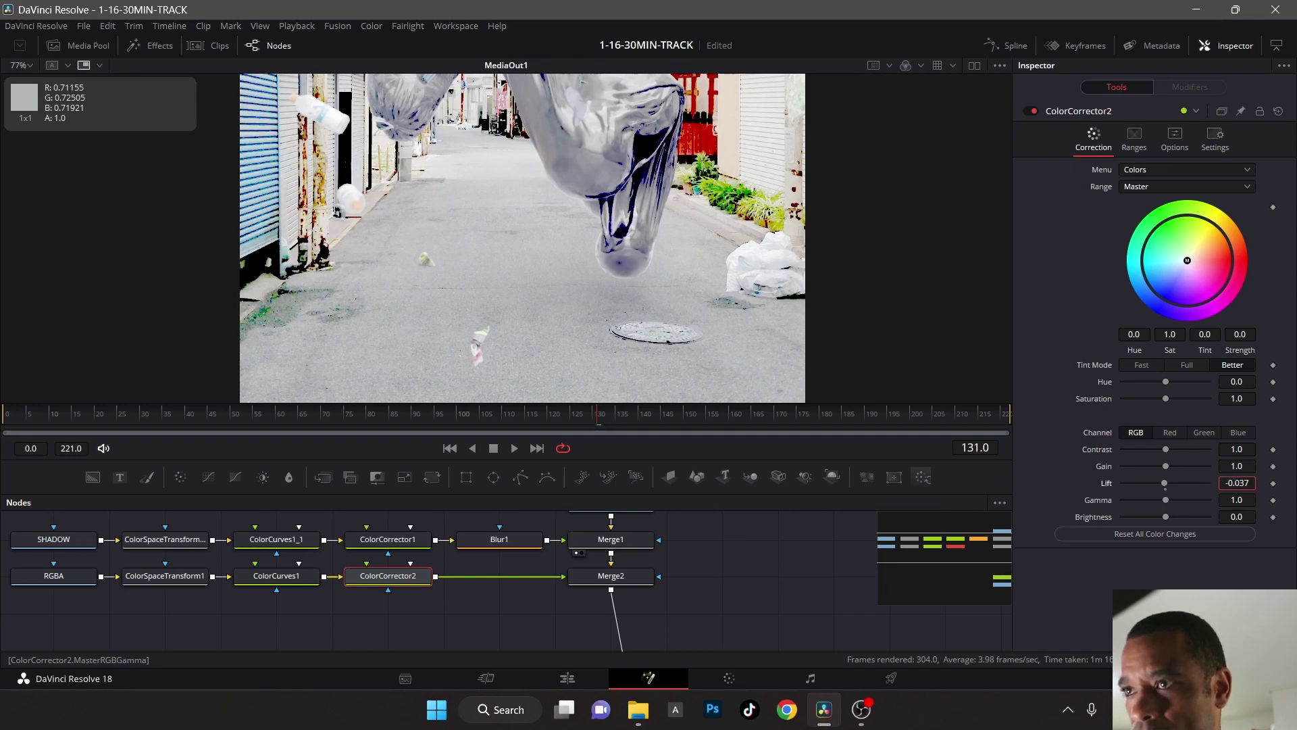
pyautogui.moveTo(1245, 483); pyautogui.dragTo(1248, 482)
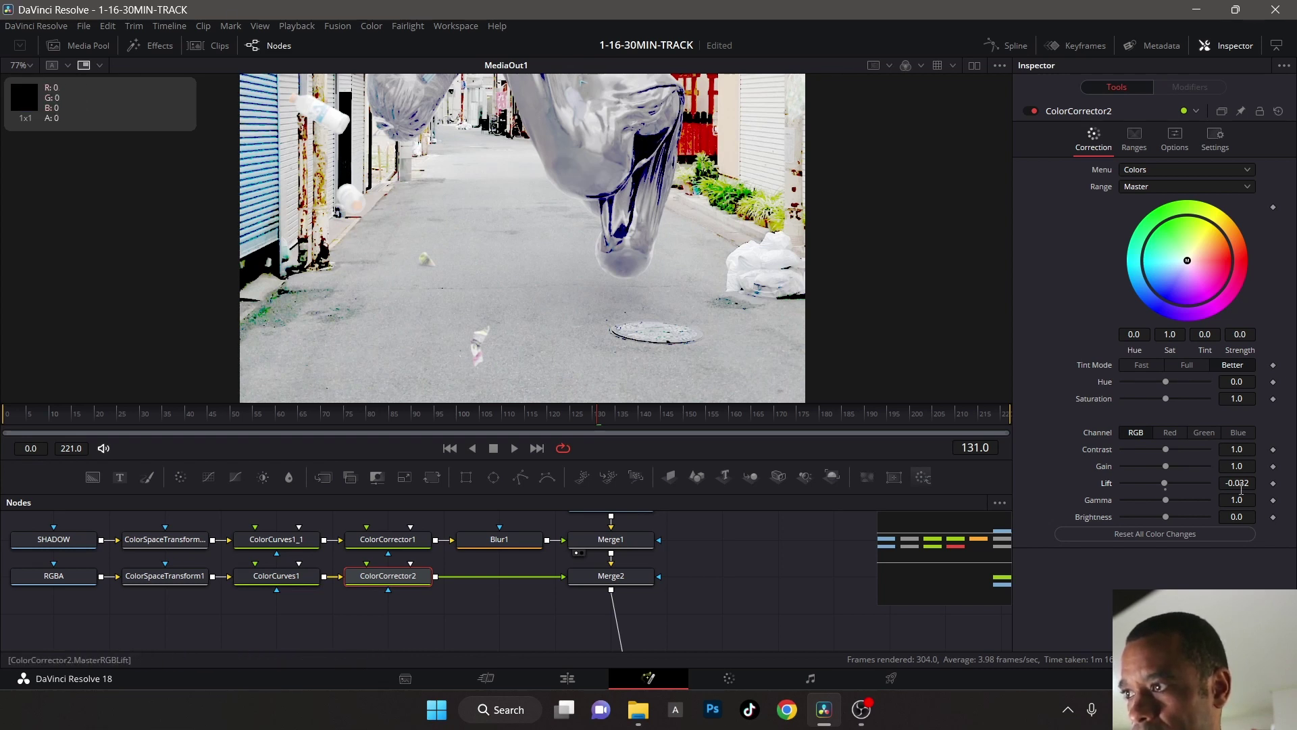
pyautogui.moveTo(1241, 492); pyautogui.dragTo(1241, 489)
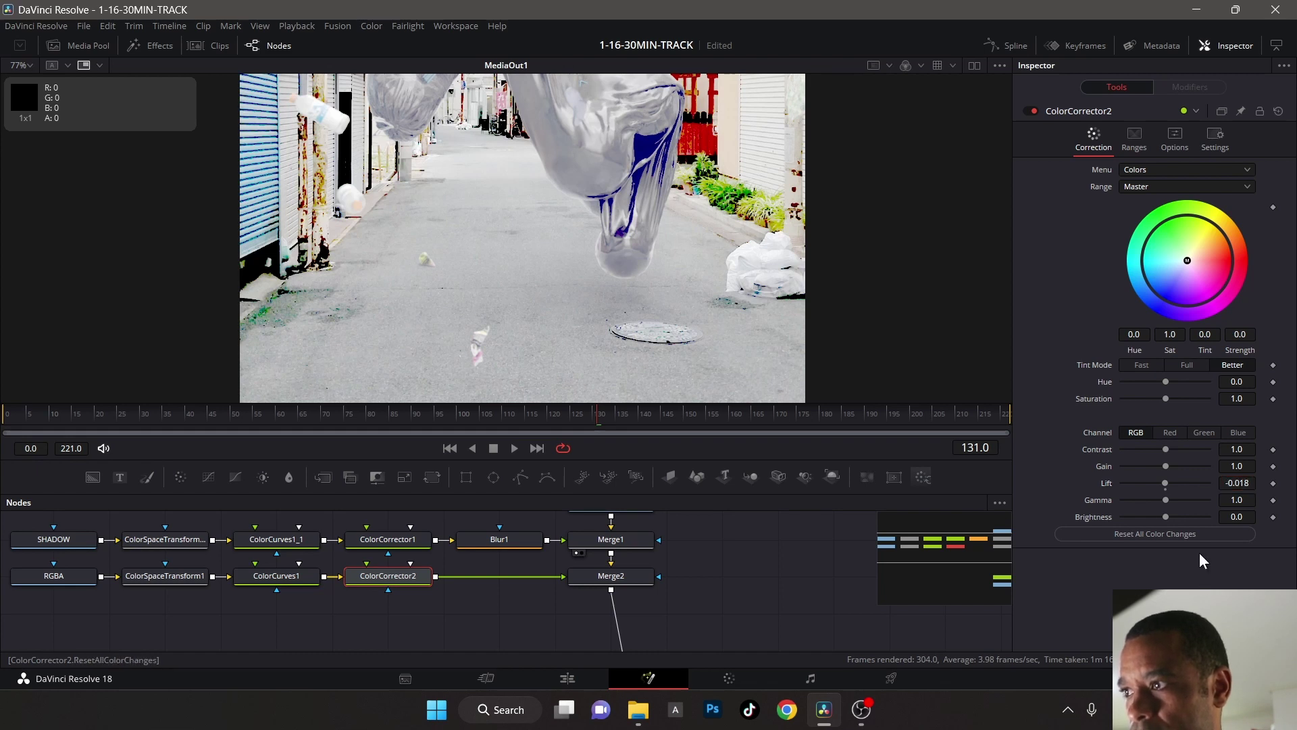
pyautogui.moveTo(1237, 483); pyautogui.dragTo(1229, 483)
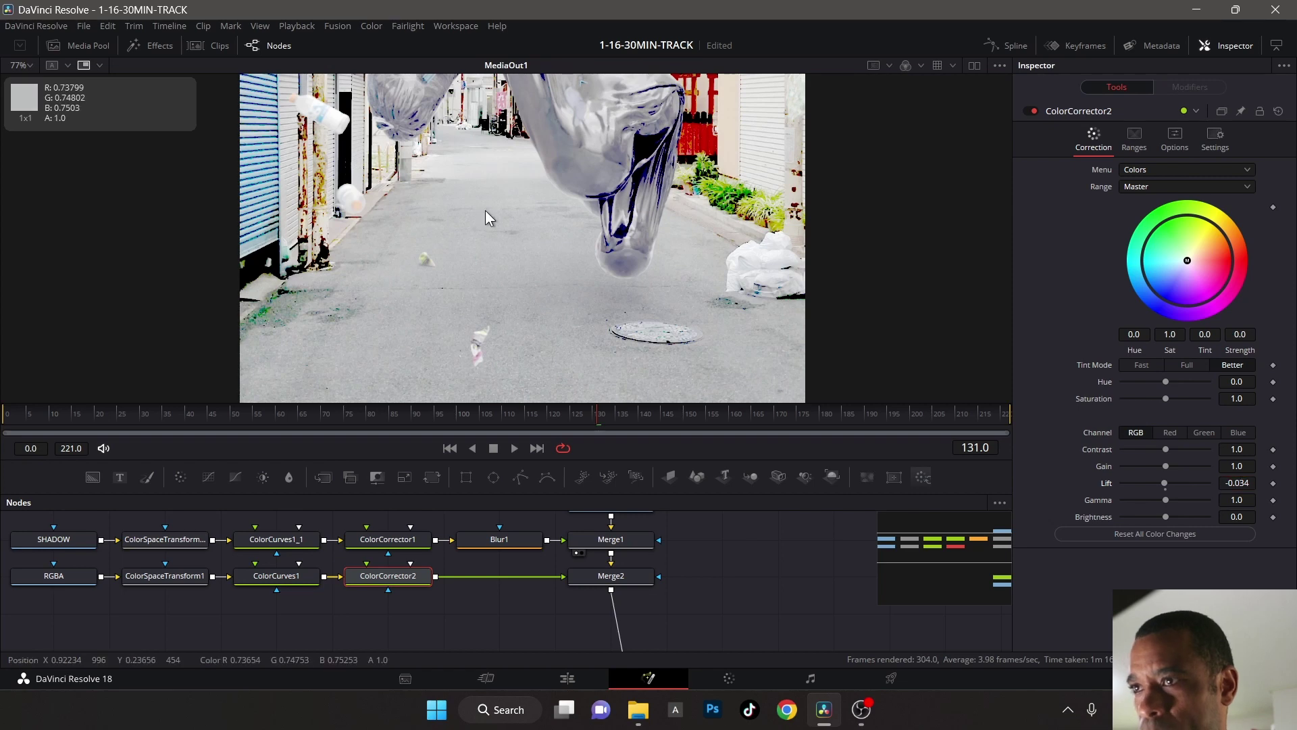
pyautogui.hotkey('ctrl', 'f')
pyautogui.moveTo(592, 268); pyautogui.dragTo(560, 284)
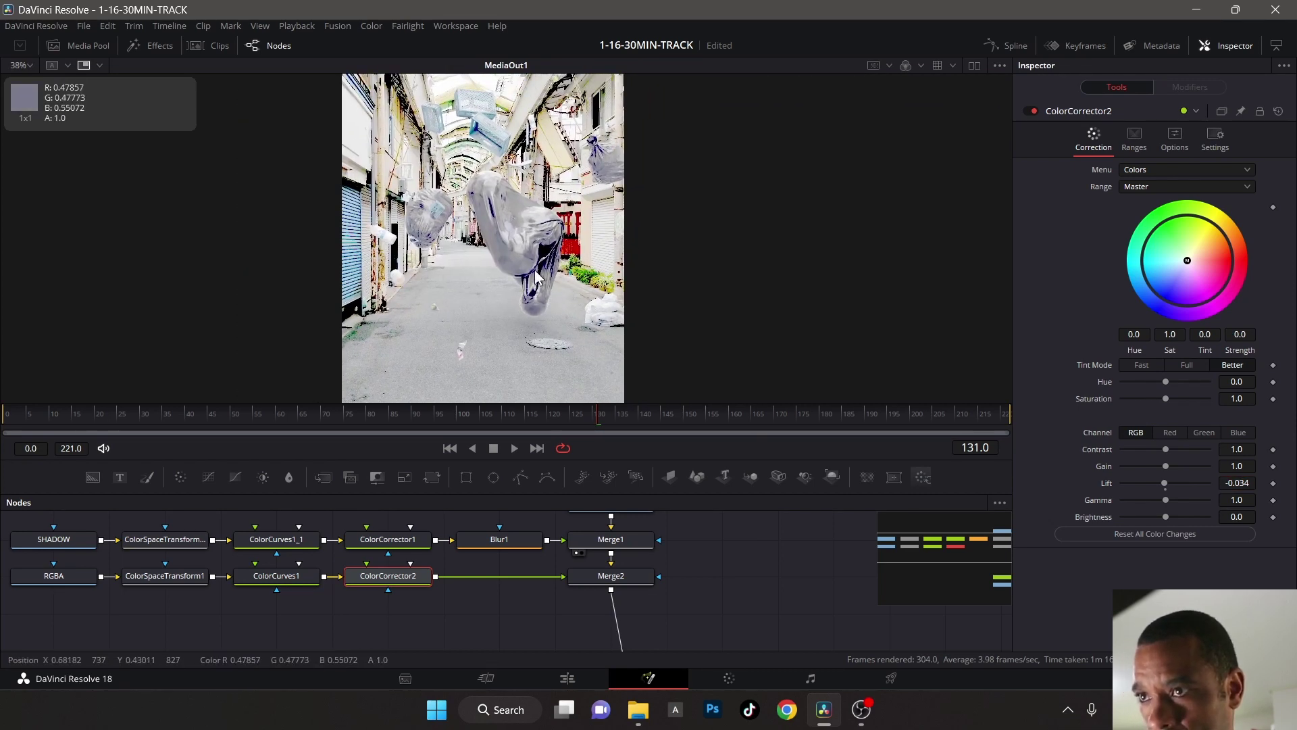
pyautogui.moveTo(792, 569); pyautogui.dragTo(777, 508)
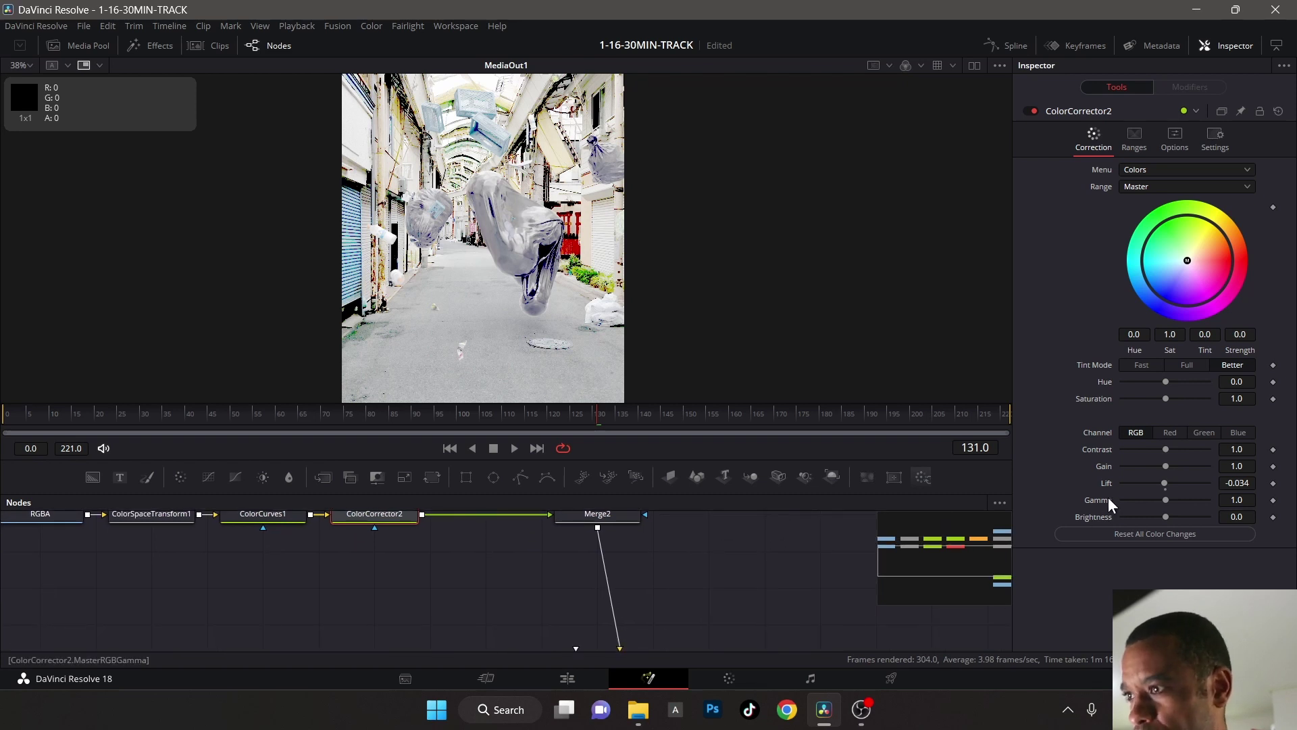
# - Reset ColorCorrector3's Gamma back to 1.0
pyautogui.moveTo(721, 625); pyautogui.dragTo(675, 491)
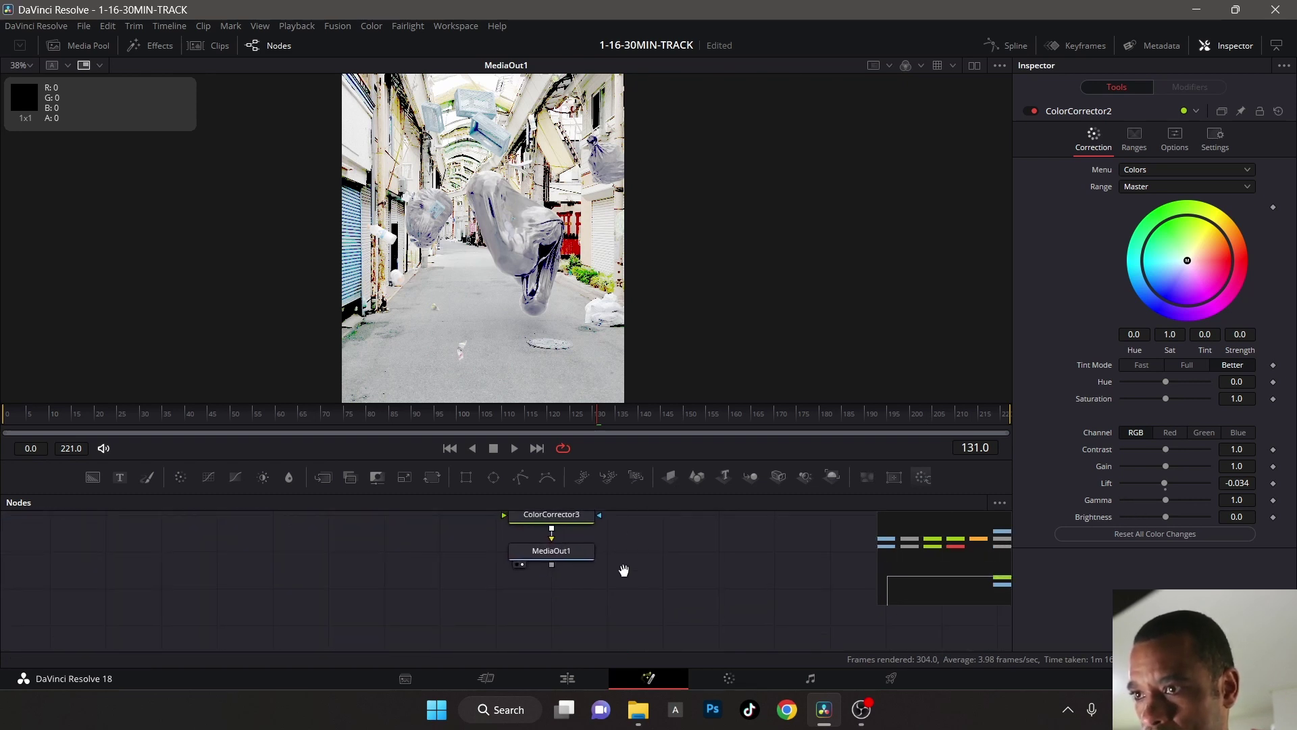
pyautogui.moveTo(622, 570); pyautogui.dragTo(631, 605)
pyautogui.click(573, 554)
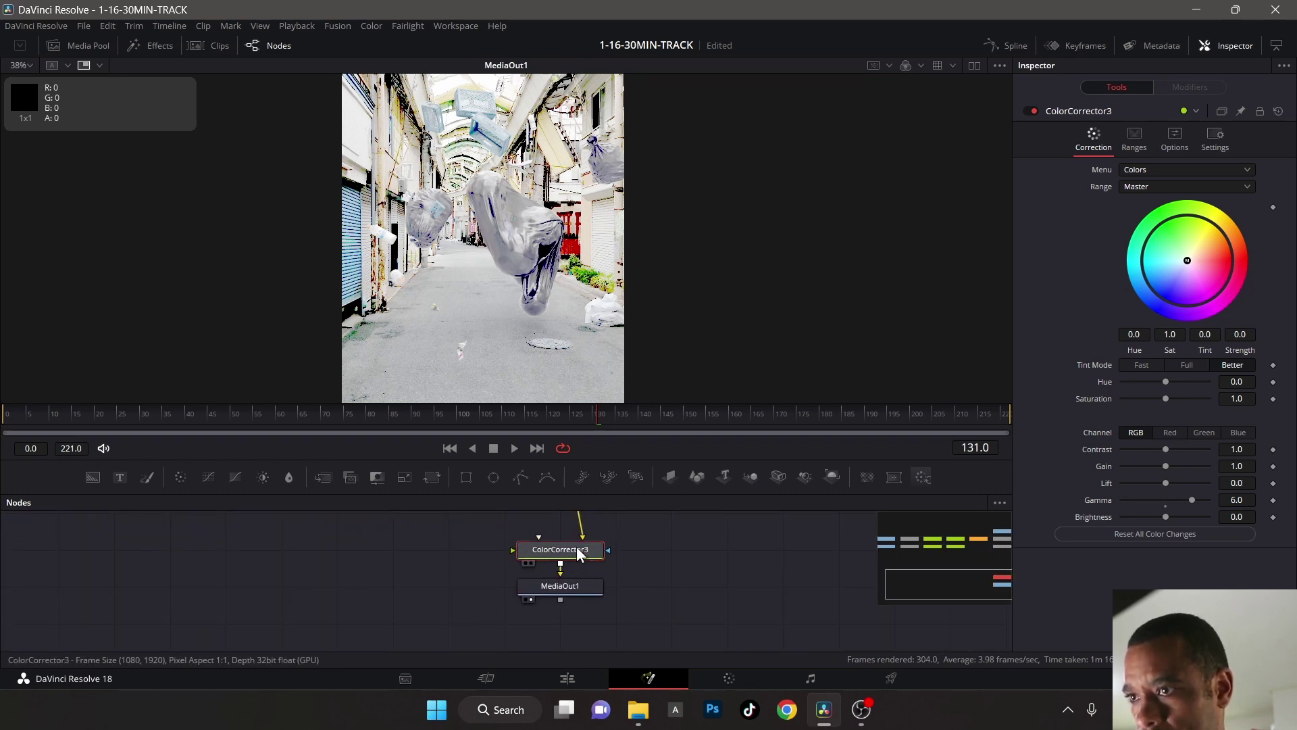
pyautogui.click(1168, 505)
pyautogui.scroll(2, 579, 266)
pyautogui.scroll(4, 580, 265)
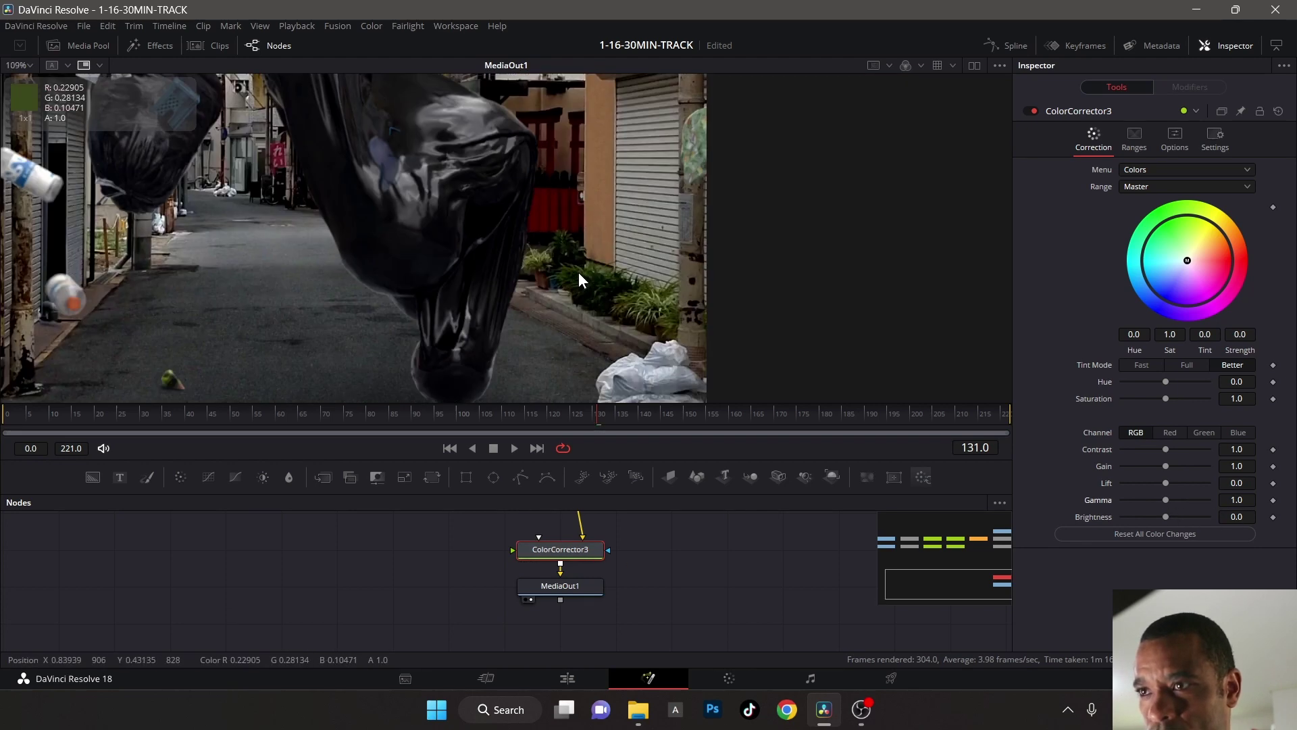
pyautogui.scroll(-2, 574, 270)
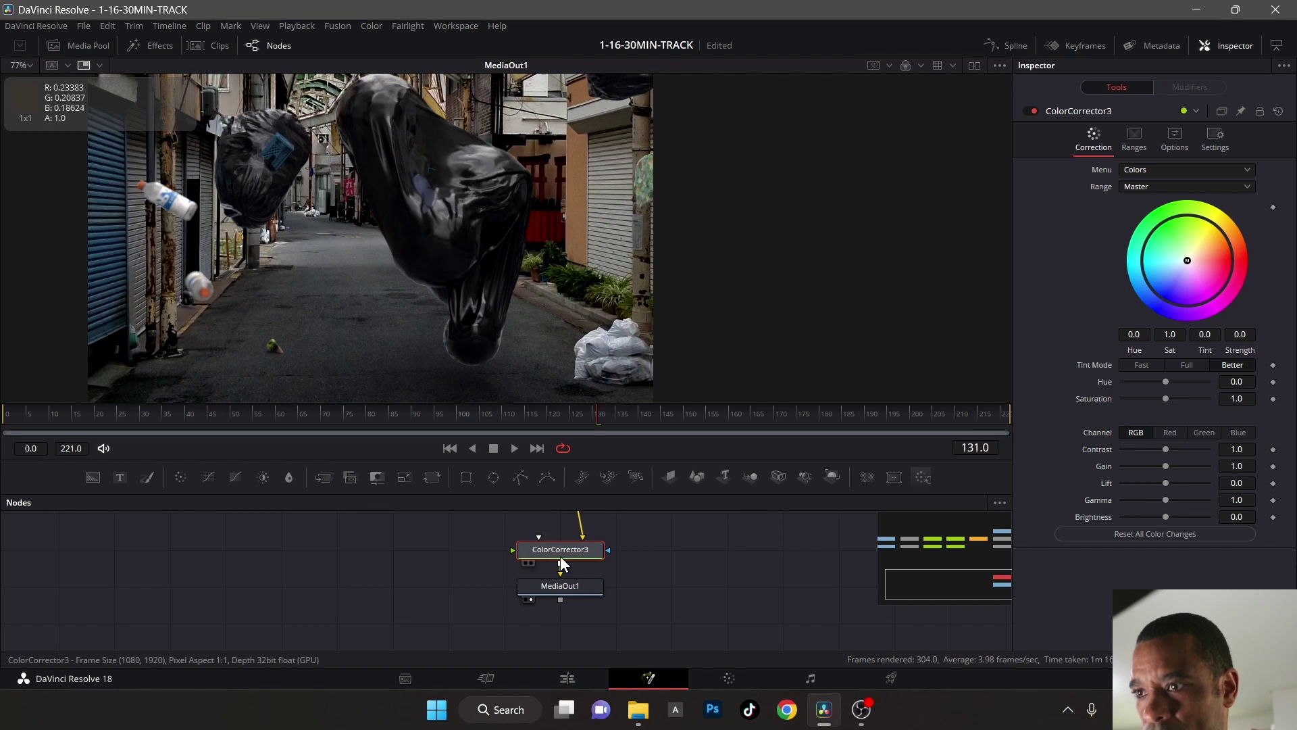
pyautogui.scroll(1, 648, 546)
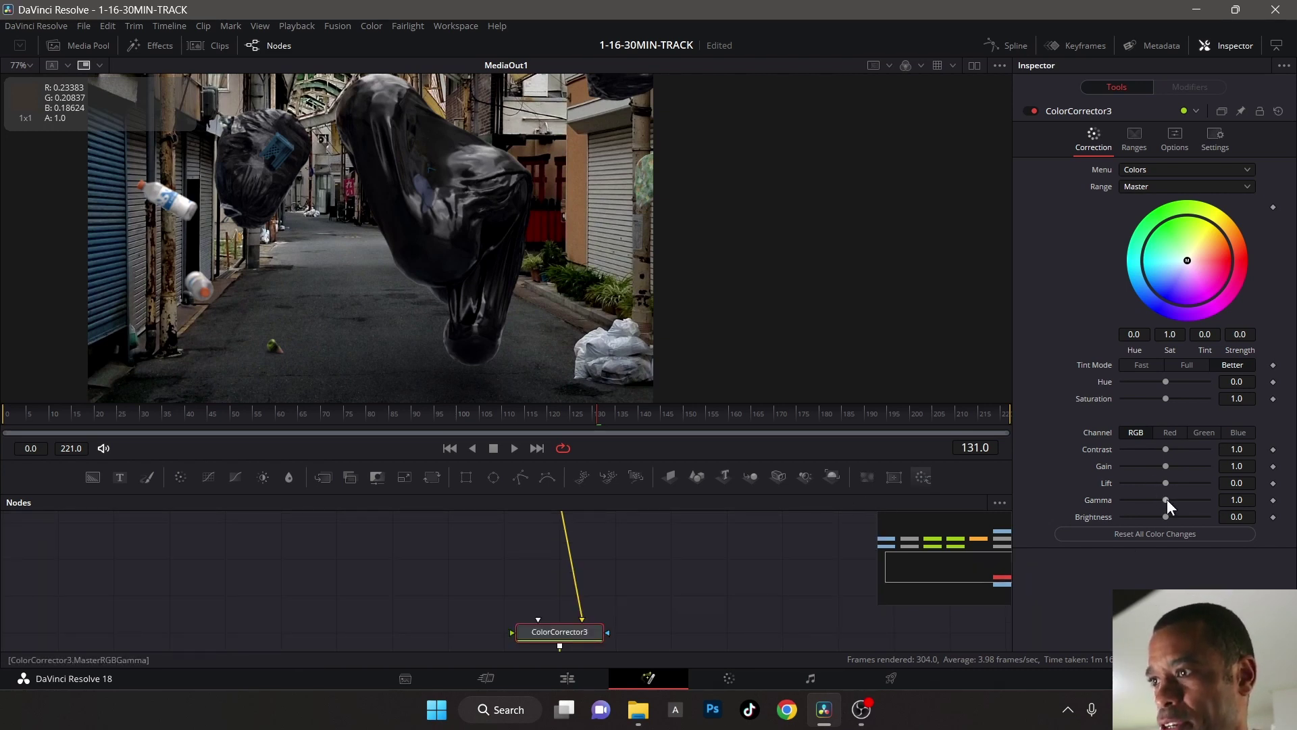
# - Set ColorCorrector3's Gain to 6.0, overexposing the comp, then select ColorCorrector2
pyautogui.moveTo(1165, 465); pyautogui.dragTo(1272, 467)
pyautogui.click(1241, 466)
pyautogui.write('6')
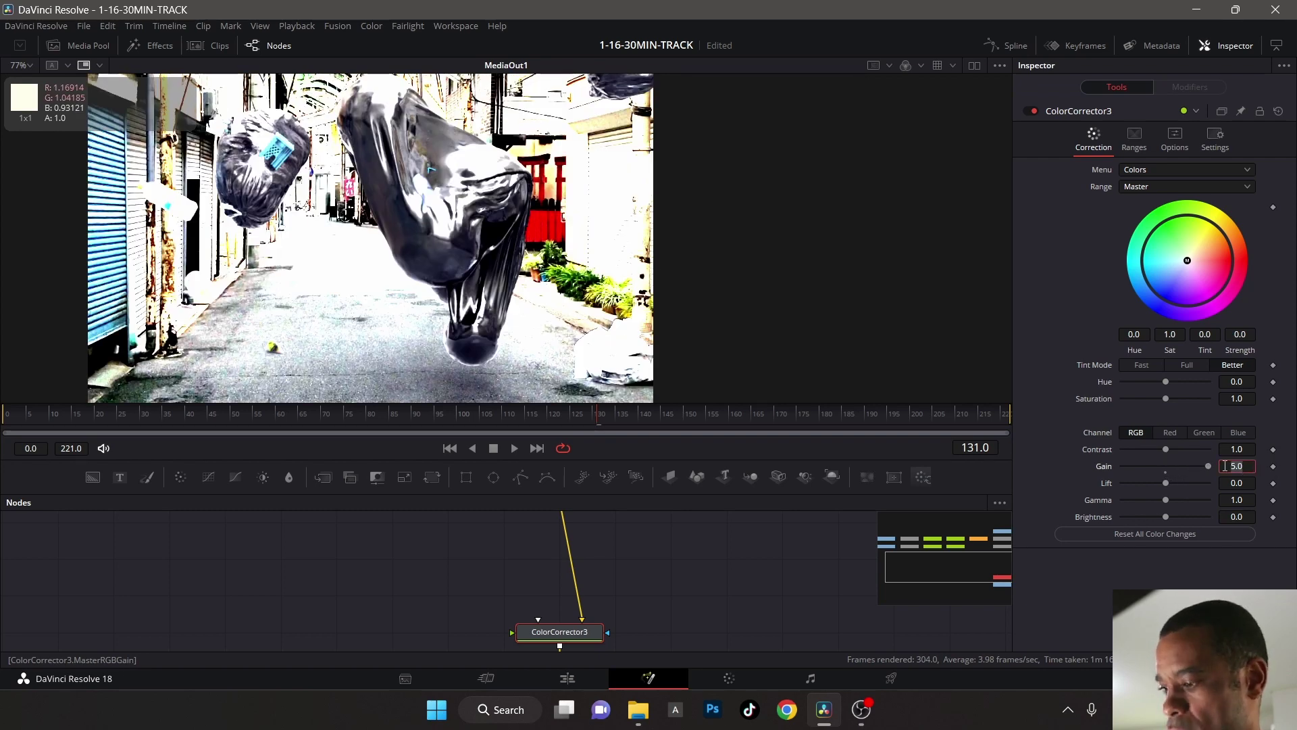
pyautogui.press('Tab')
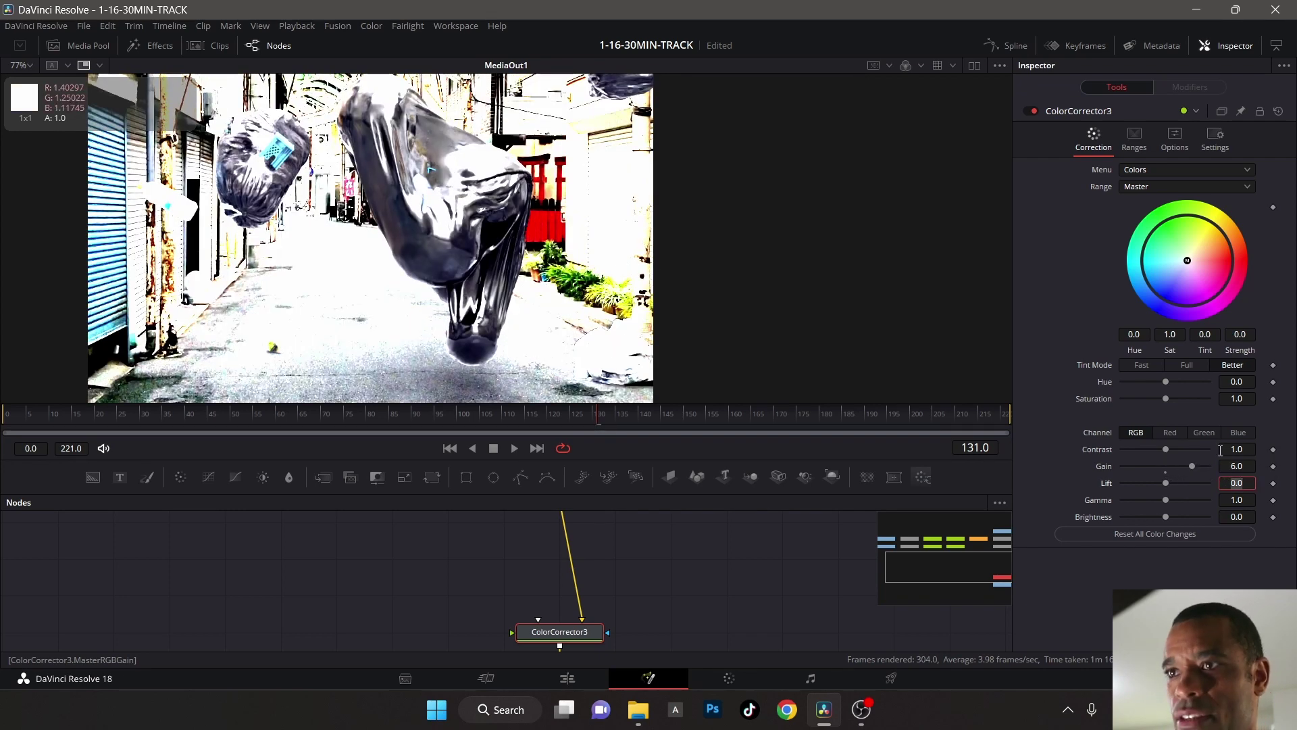
pyautogui.moveTo(595, 200); pyautogui.dragTo(566, 257)
pyautogui.scroll(-4, 562, 259)
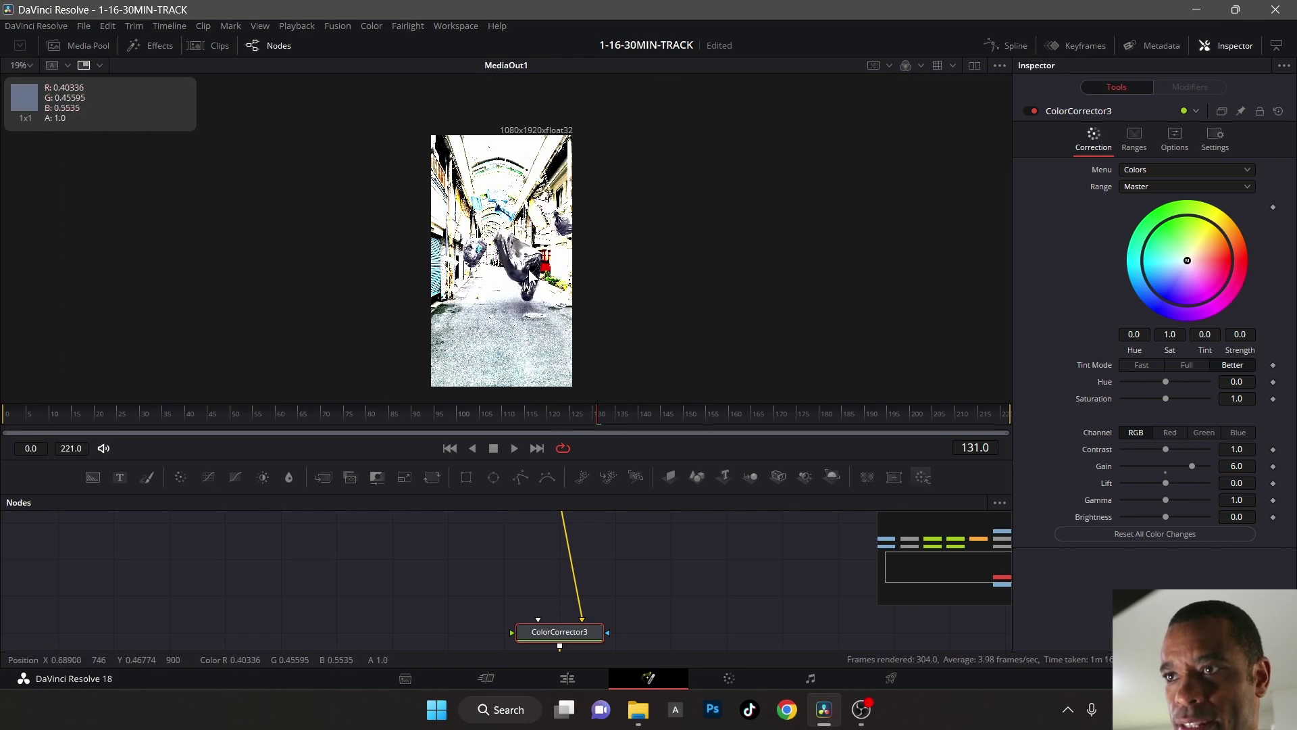
pyautogui.scroll(2, 533, 264)
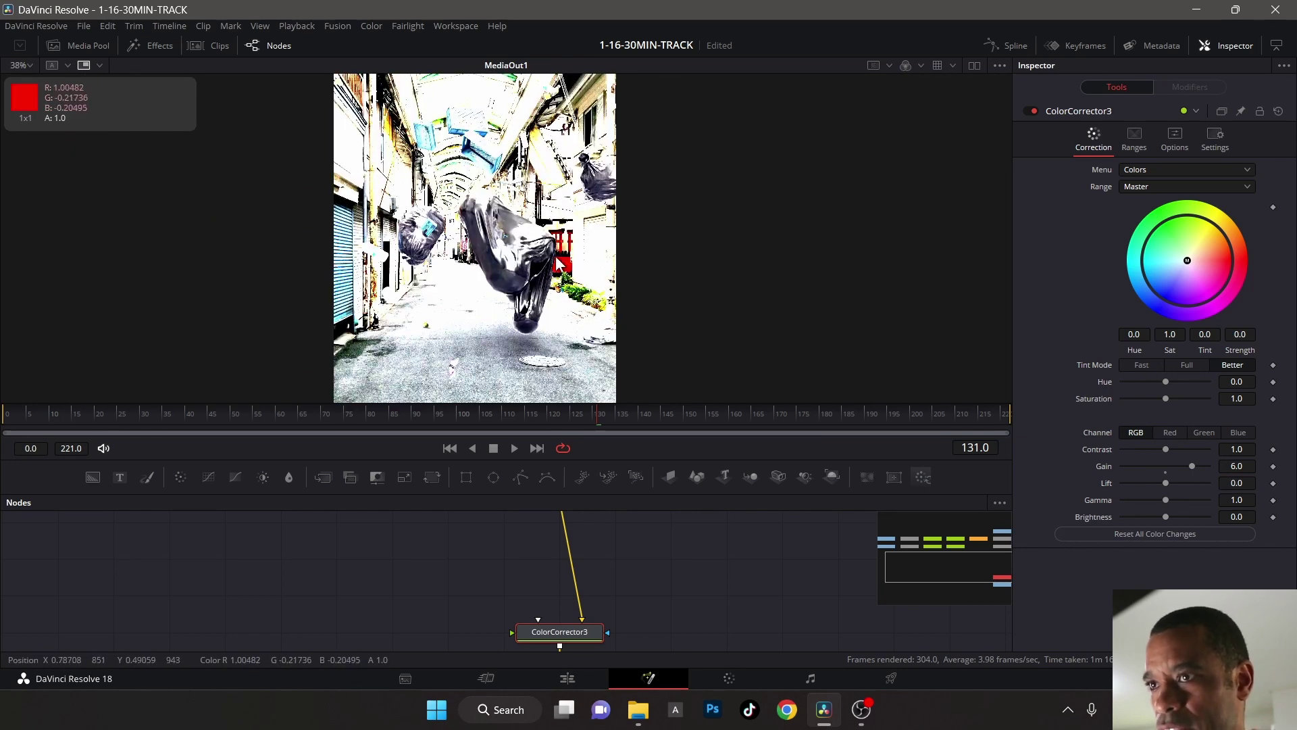
pyautogui.scroll(2, 453, 202)
pyautogui.moveTo(514, 135); pyautogui.dragTo(479, 215)
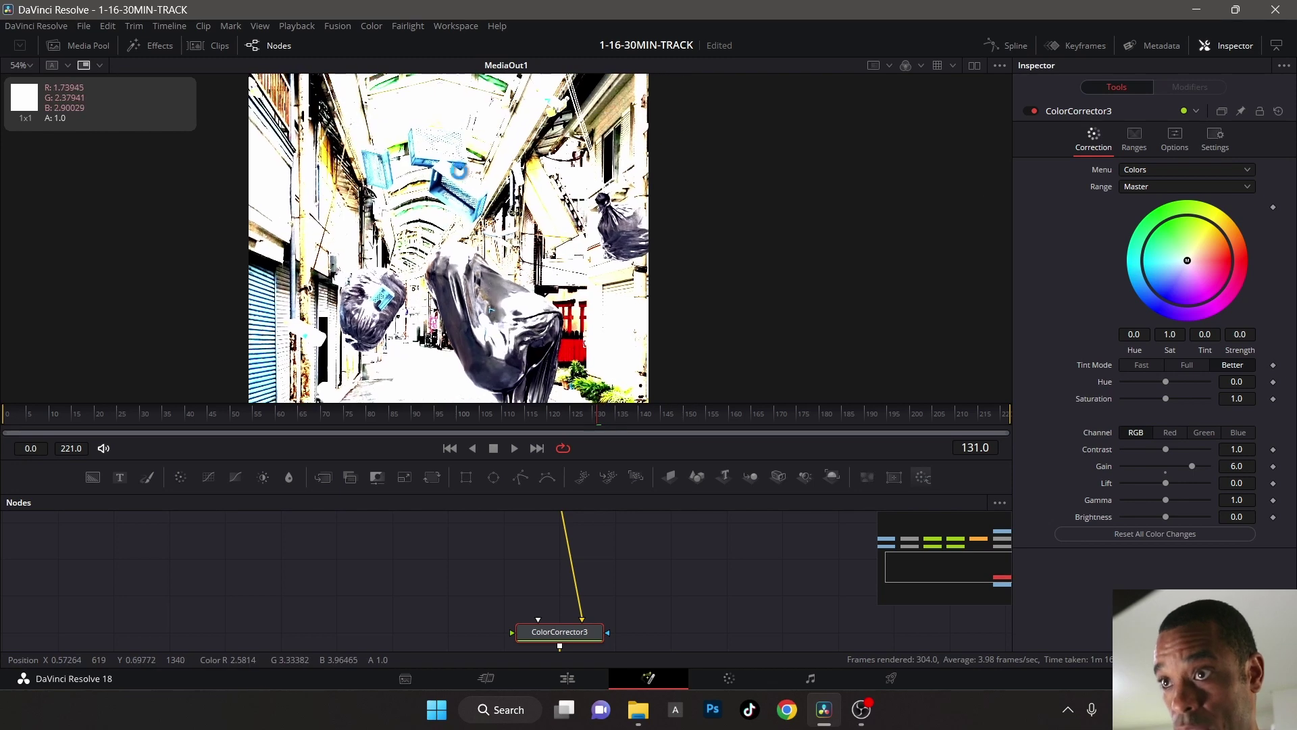
pyautogui.moveTo(498, 260); pyautogui.dragTo(508, 188)
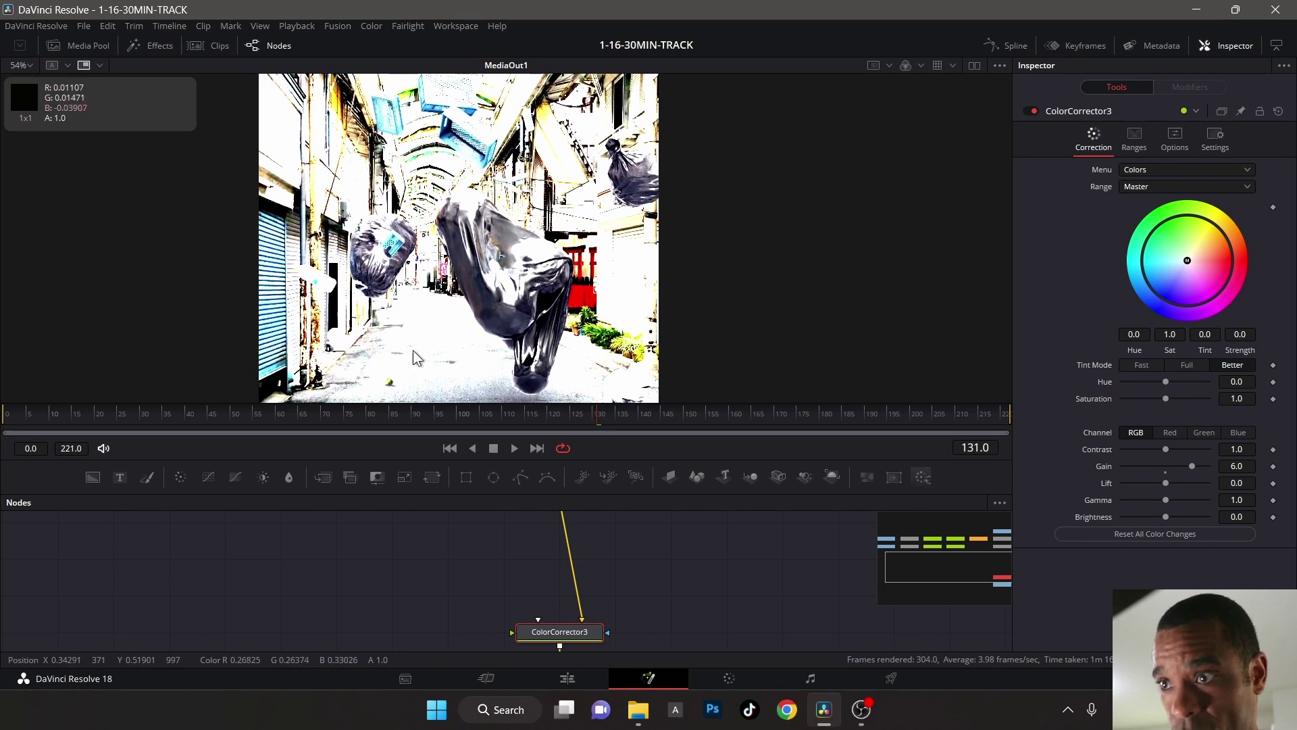
pyautogui.moveTo(430, 565); pyautogui.dragTo(422, 669)
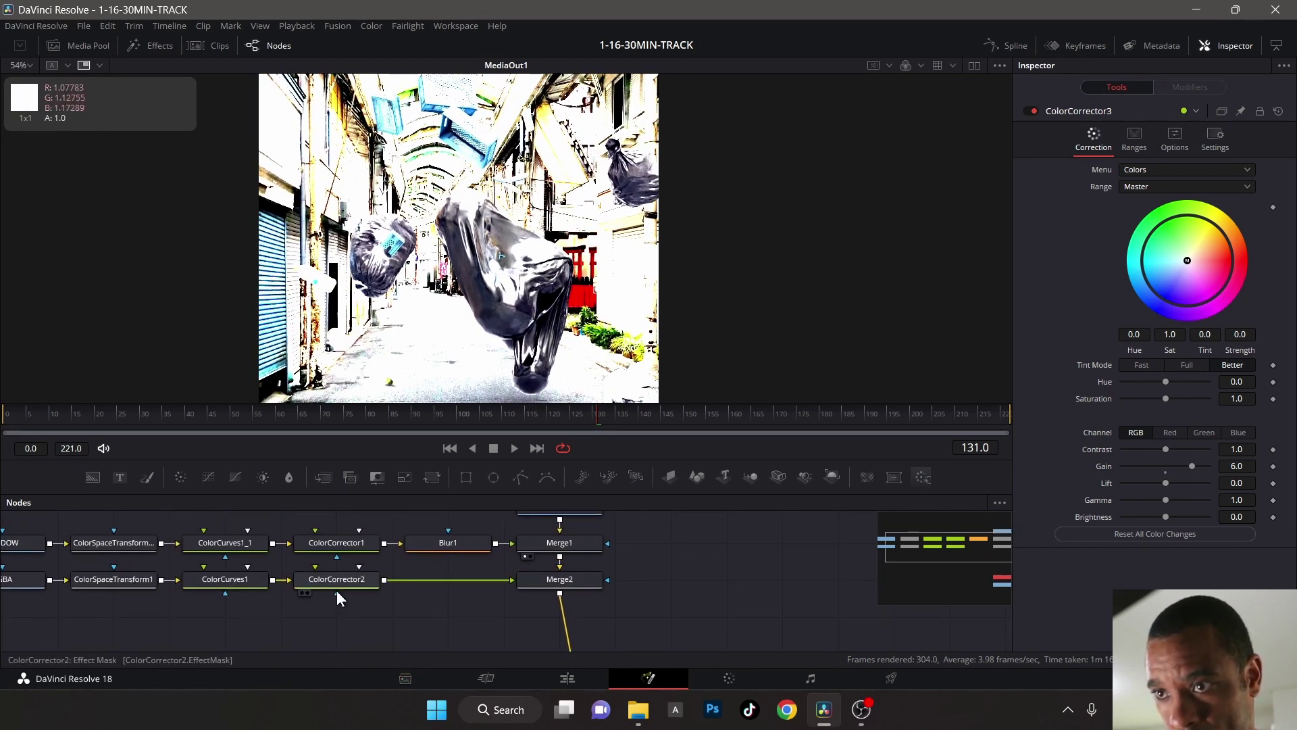
pyautogui.click(346, 574)
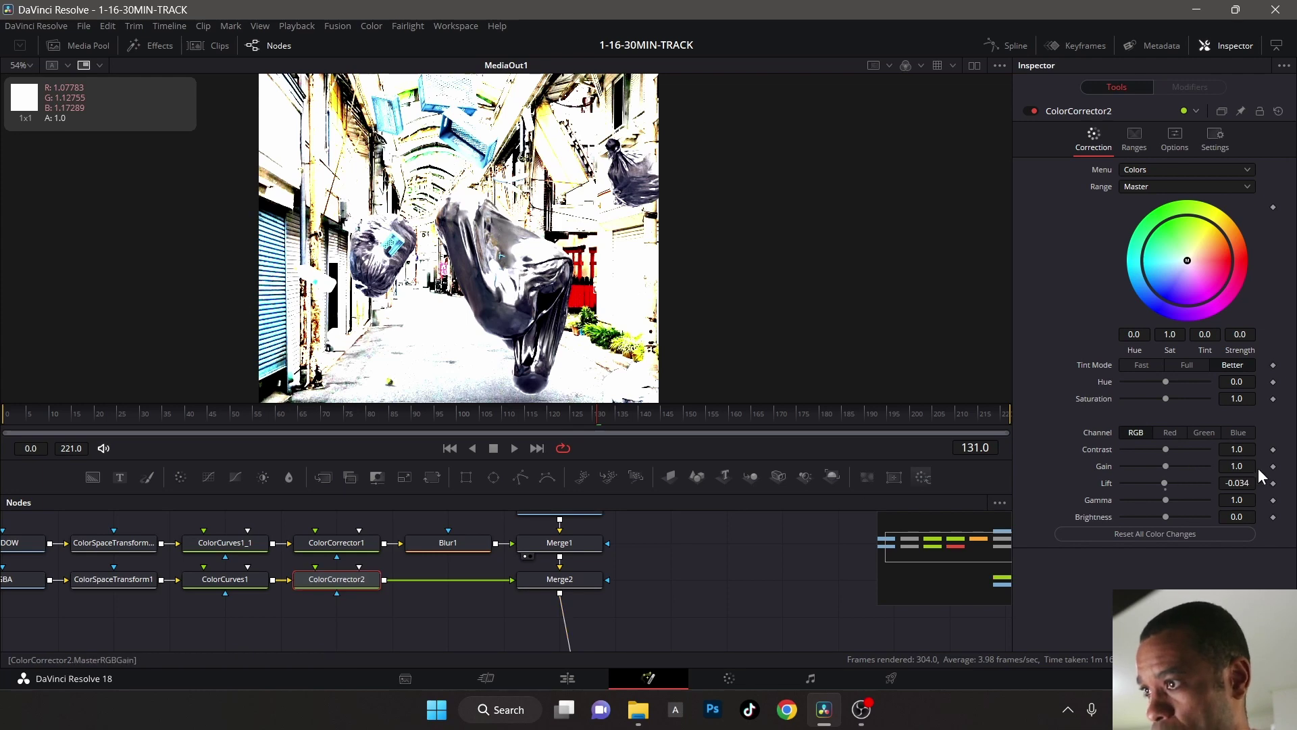
# - Lower ColorCorrector2's Gain to 0.855 and reset ColorCorrector3's Gain to 1.0
pyautogui.moveTo(1166, 466)
pyautogui.mouseDown()
pyautogui.moveTo(1139, 466)
pyautogui.moveTo(1159, 466)
pyautogui.mouseUp()
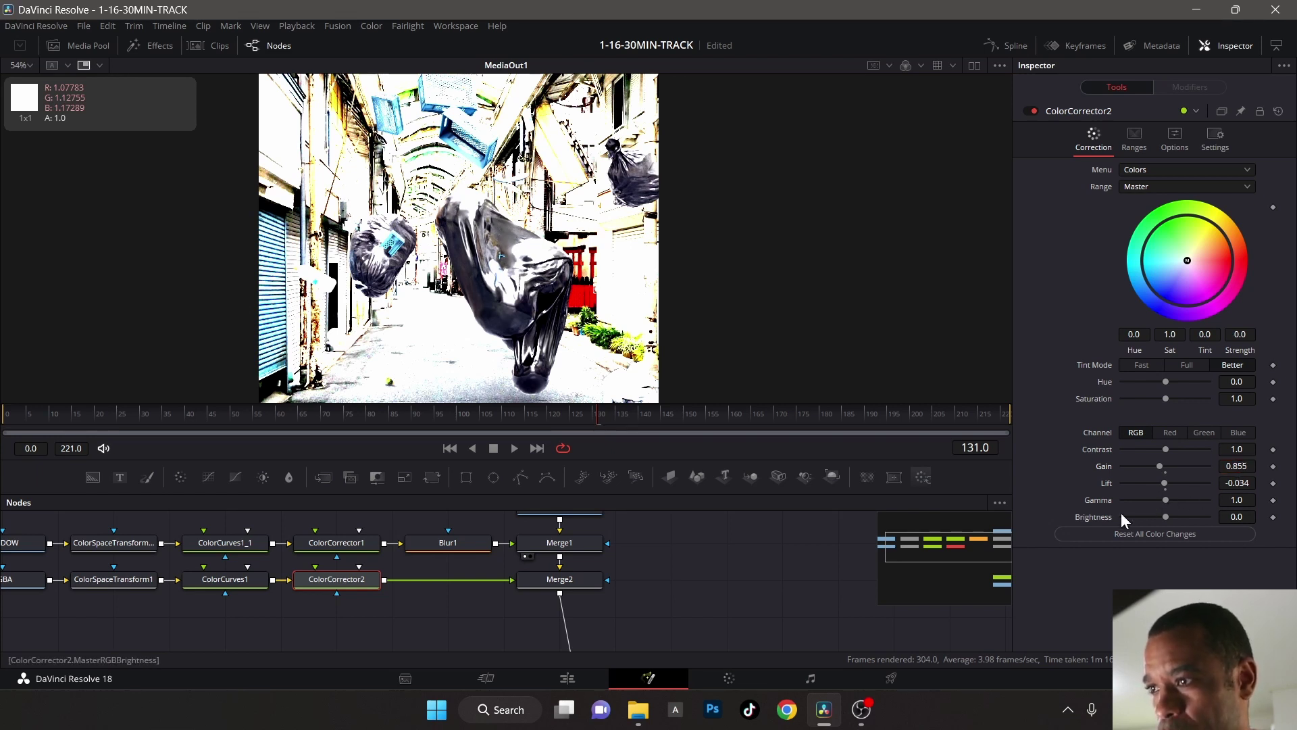
pyautogui.scroll(-5, 709, 547)
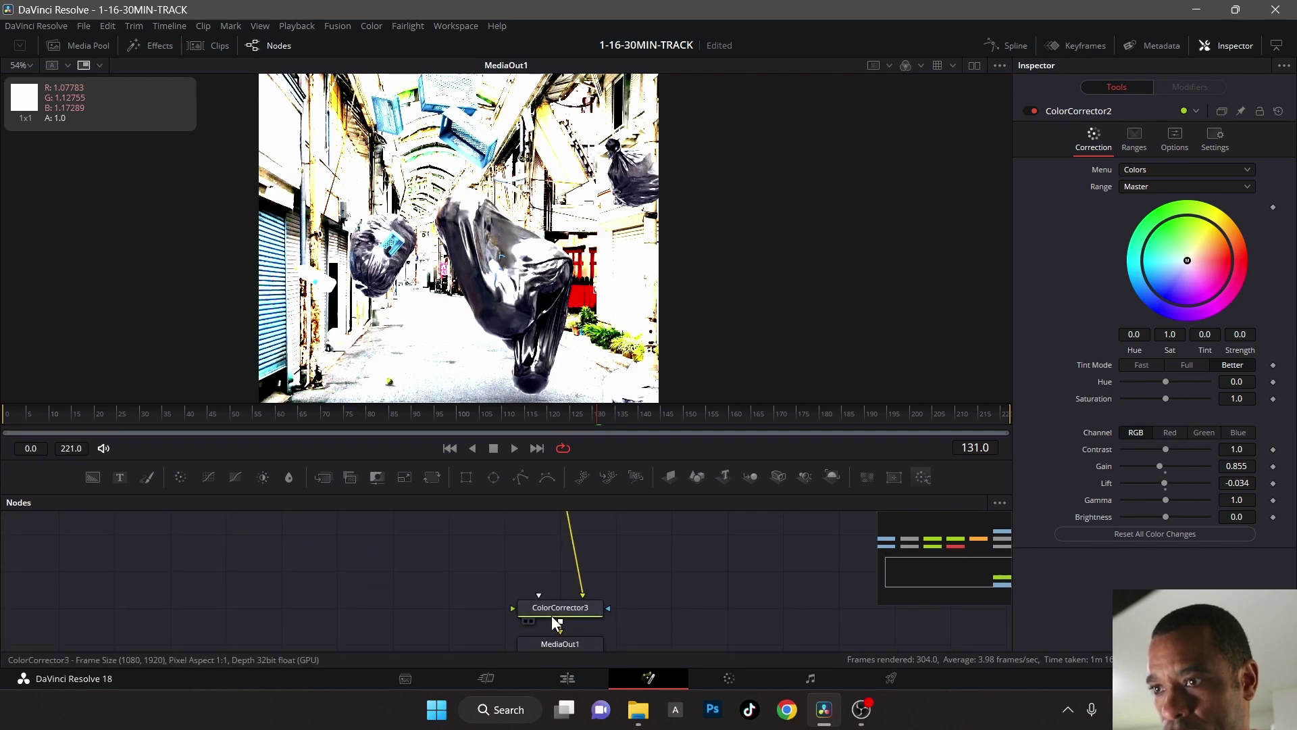
pyautogui.click(570, 607)
pyautogui.click(1166, 472)
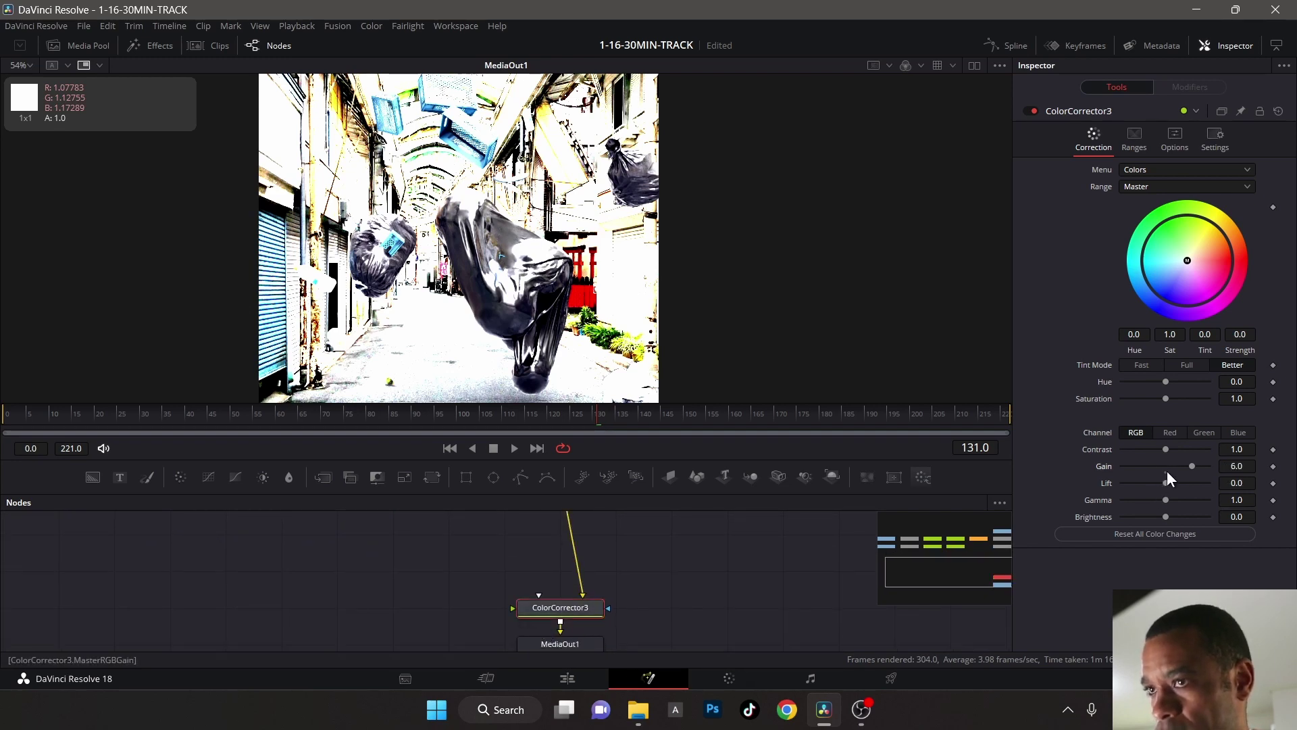
pyautogui.scroll(-2, 566, 225)
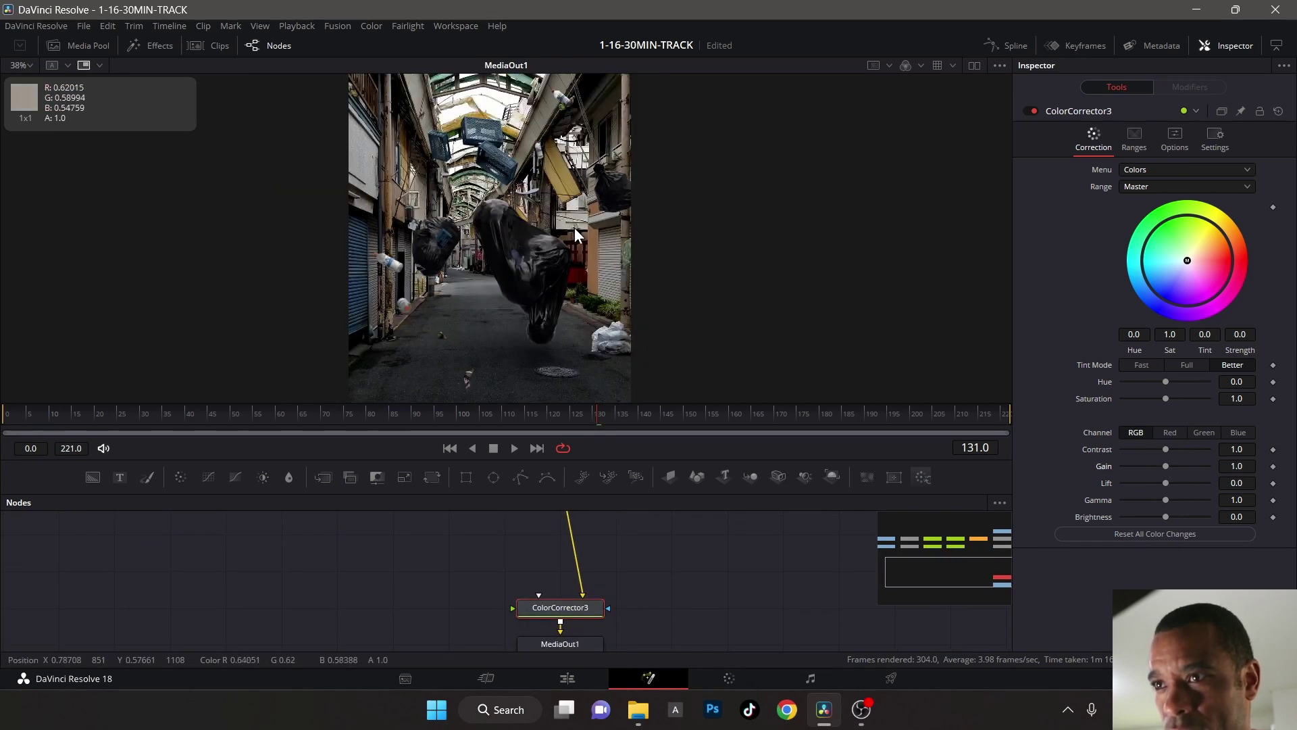
pyautogui.scroll(2, 585, 283)
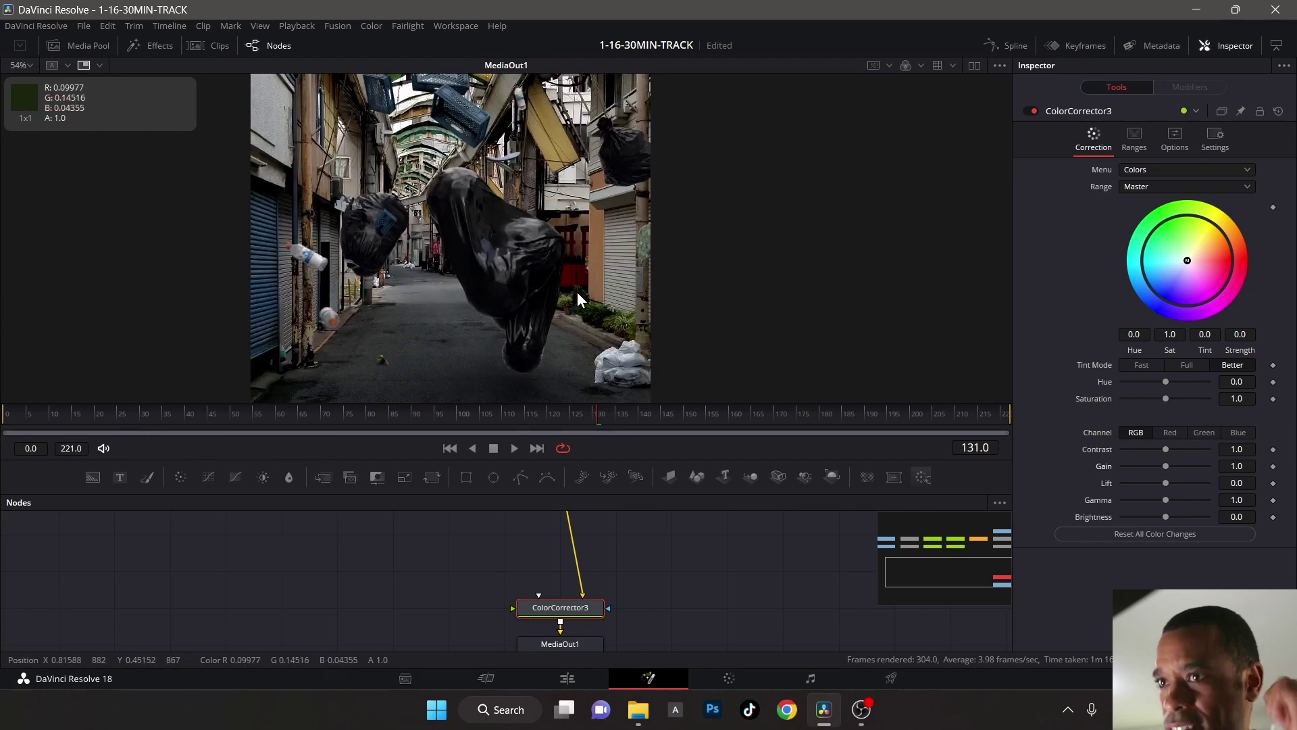
pyautogui.scroll(-2, 538, 196)
pyautogui.scroll(2, 535, 217)
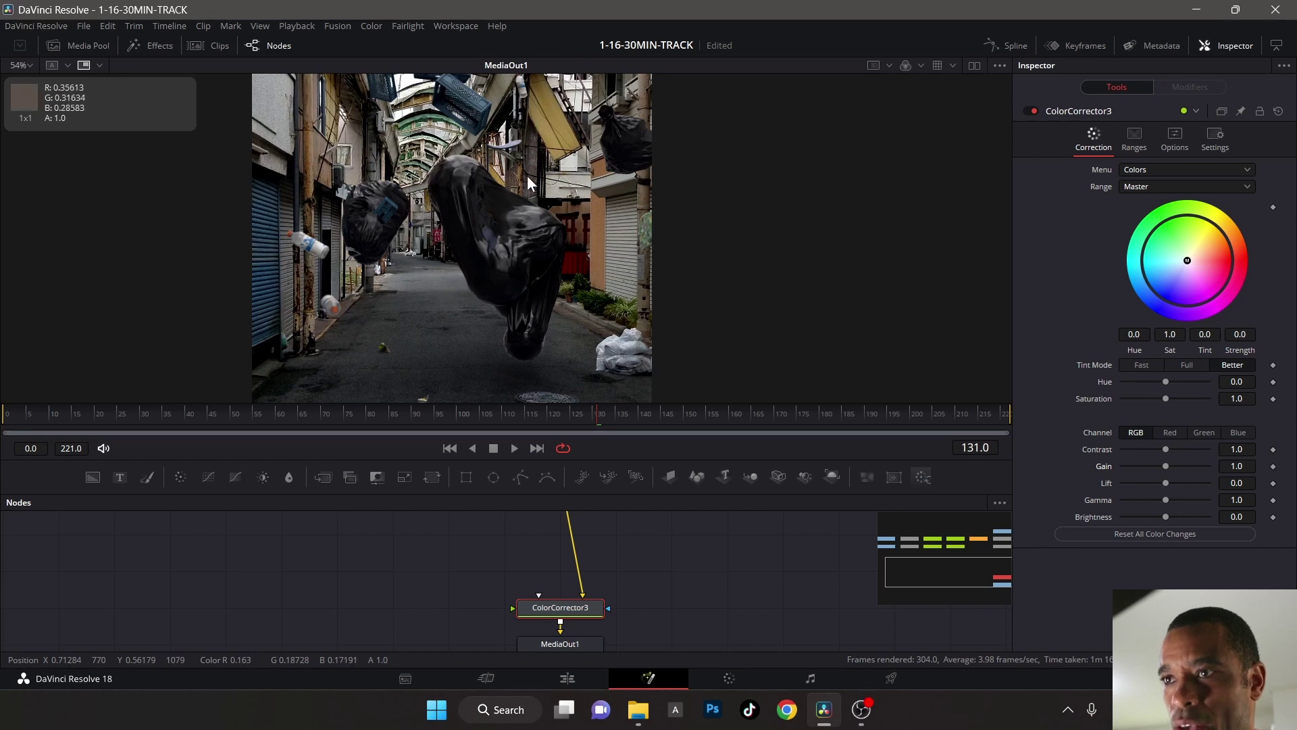
# - Enlarge the Nodes panel and frame the whole node tree
pyautogui.moveTo(527, 177); pyautogui.dragTo(544, 235)
pyautogui.moveTo(592, 460); pyautogui.dragTo(589, 383)
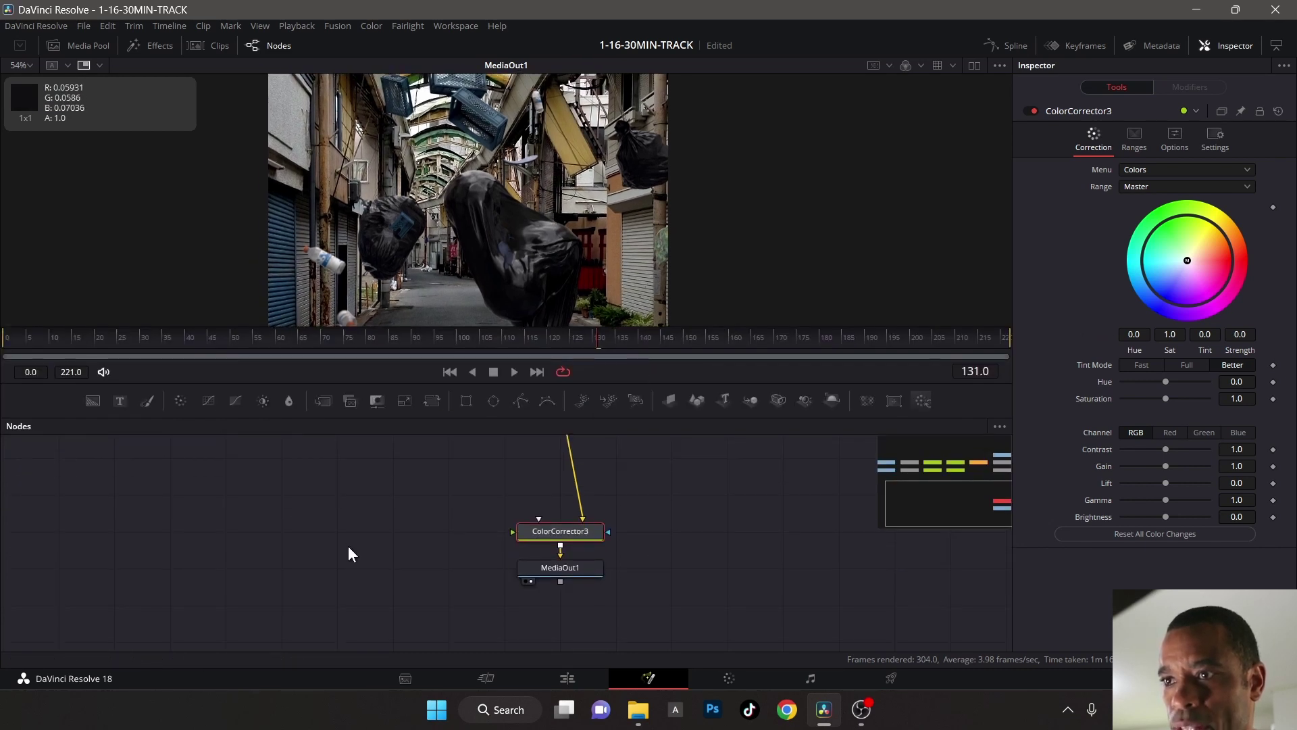
pyautogui.moveTo(349, 548); pyautogui.dragTo(351, 657)
pyautogui.moveTo(405, 527); pyautogui.dragTo(461, 544)
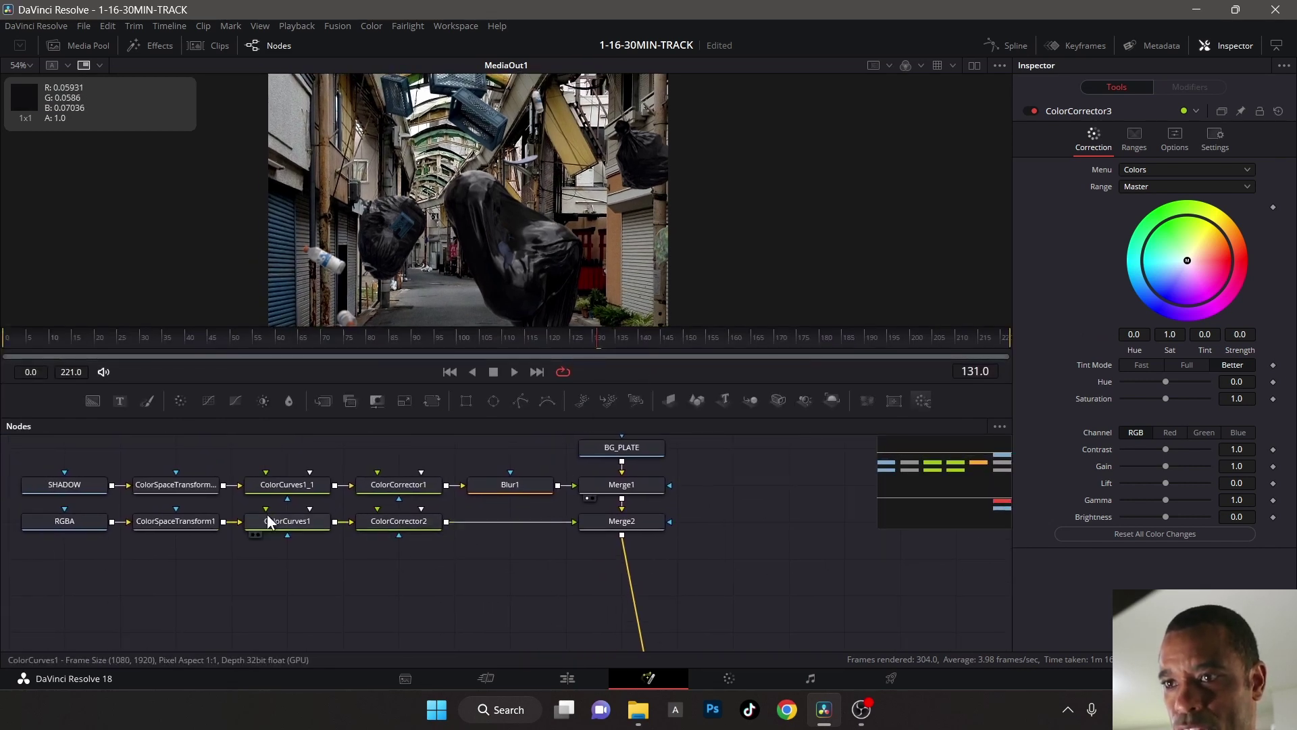
# - Open ColorCurves1's curves and switch the viewer to the red channel only to inspect it
pyautogui.click(286, 522)
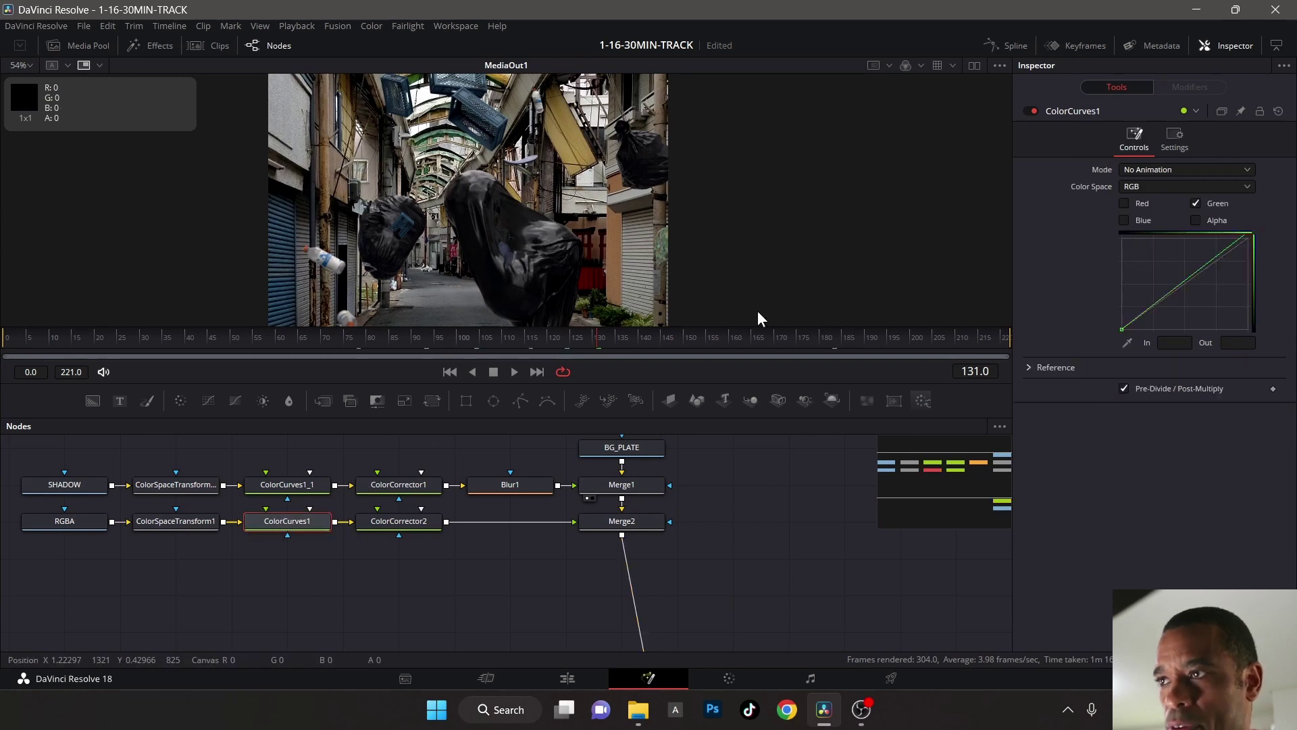
pyautogui.click(909, 66)
pyautogui.click(910, 65)
pyautogui.click(921, 65)
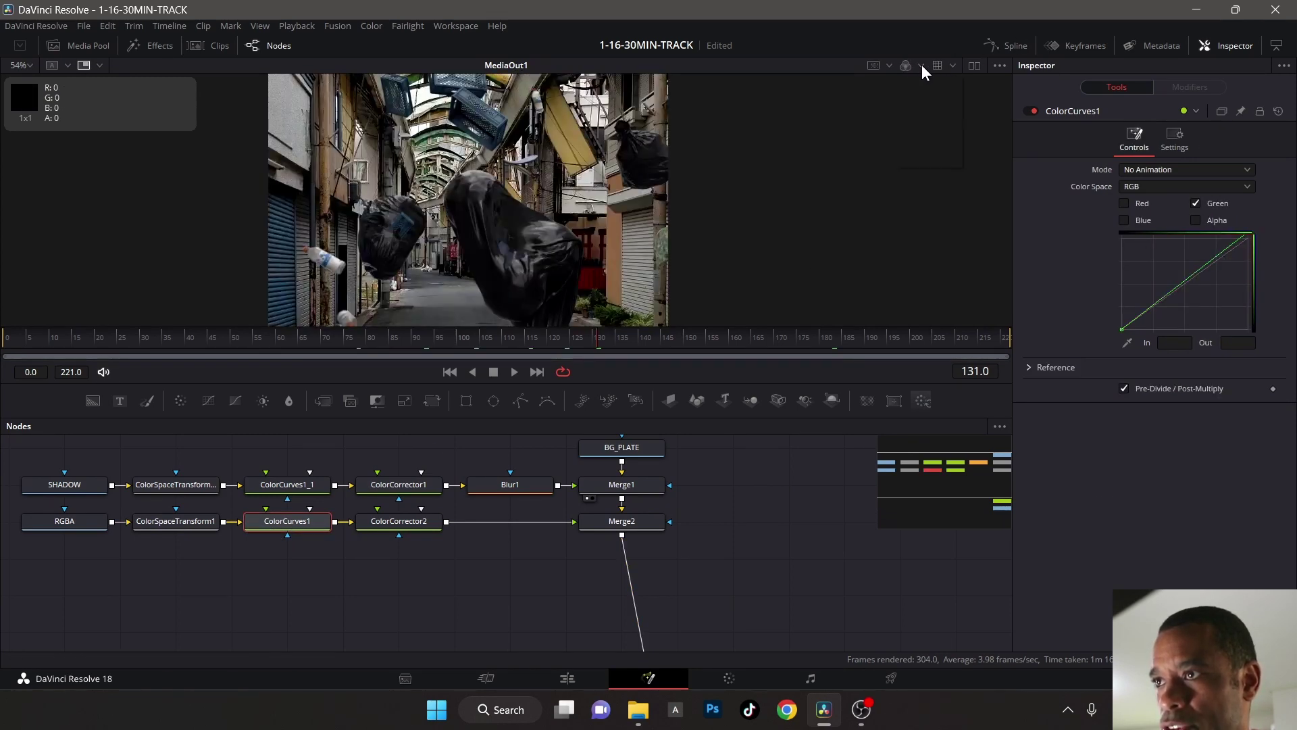
pyautogui.click(925, 104)
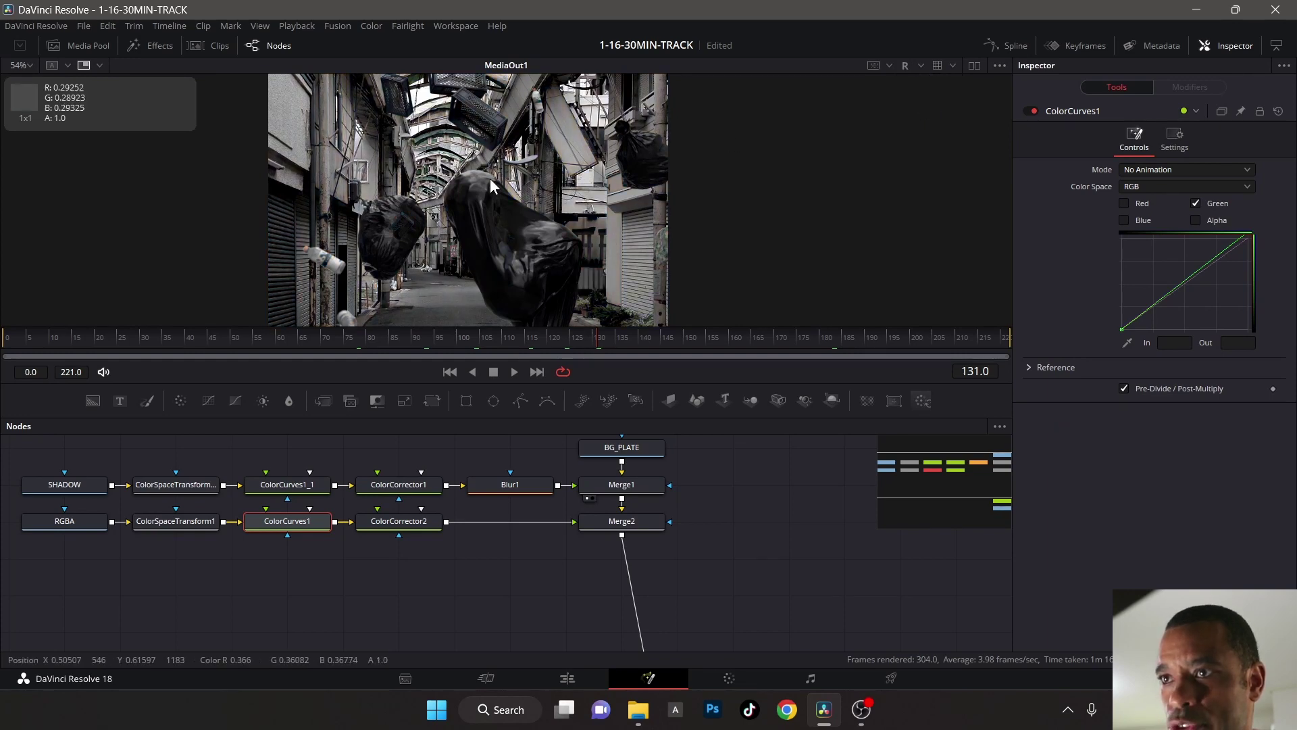
pyautogui.scroll(-2, 491, 182)
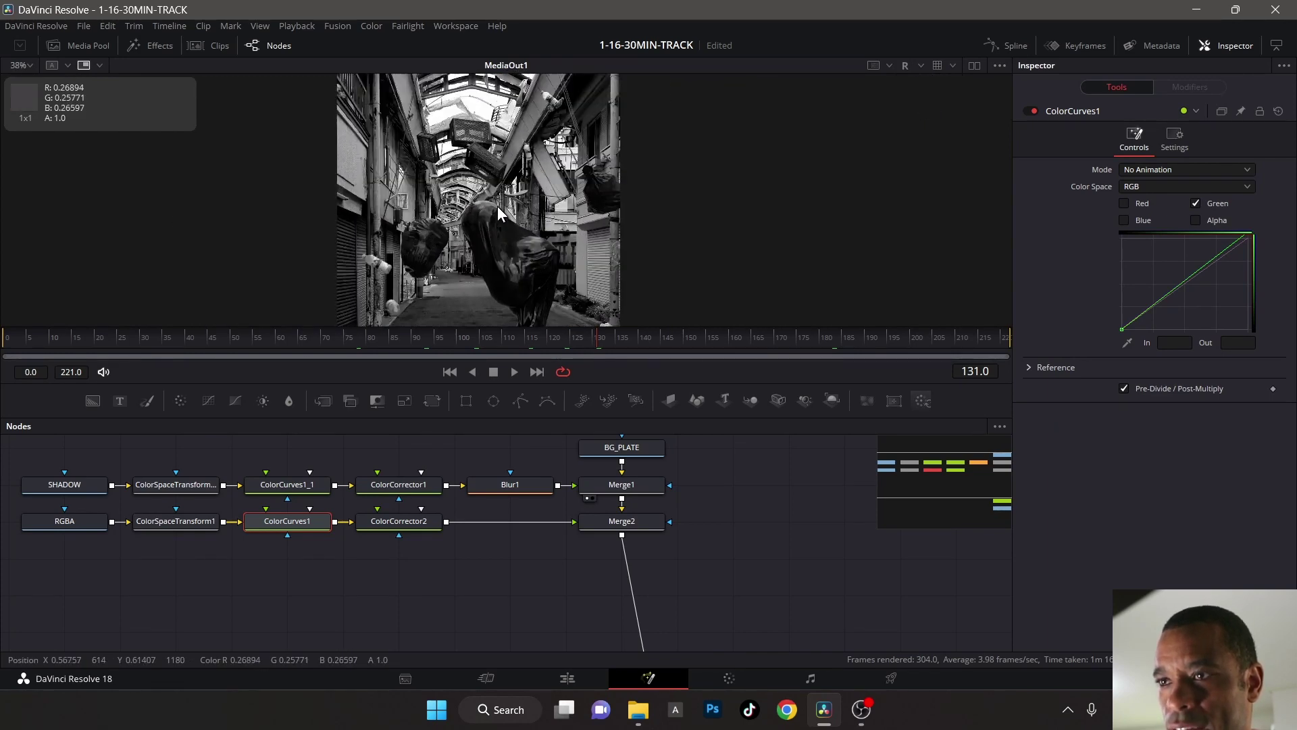
pyautogui.scroll(3, 497, 209)
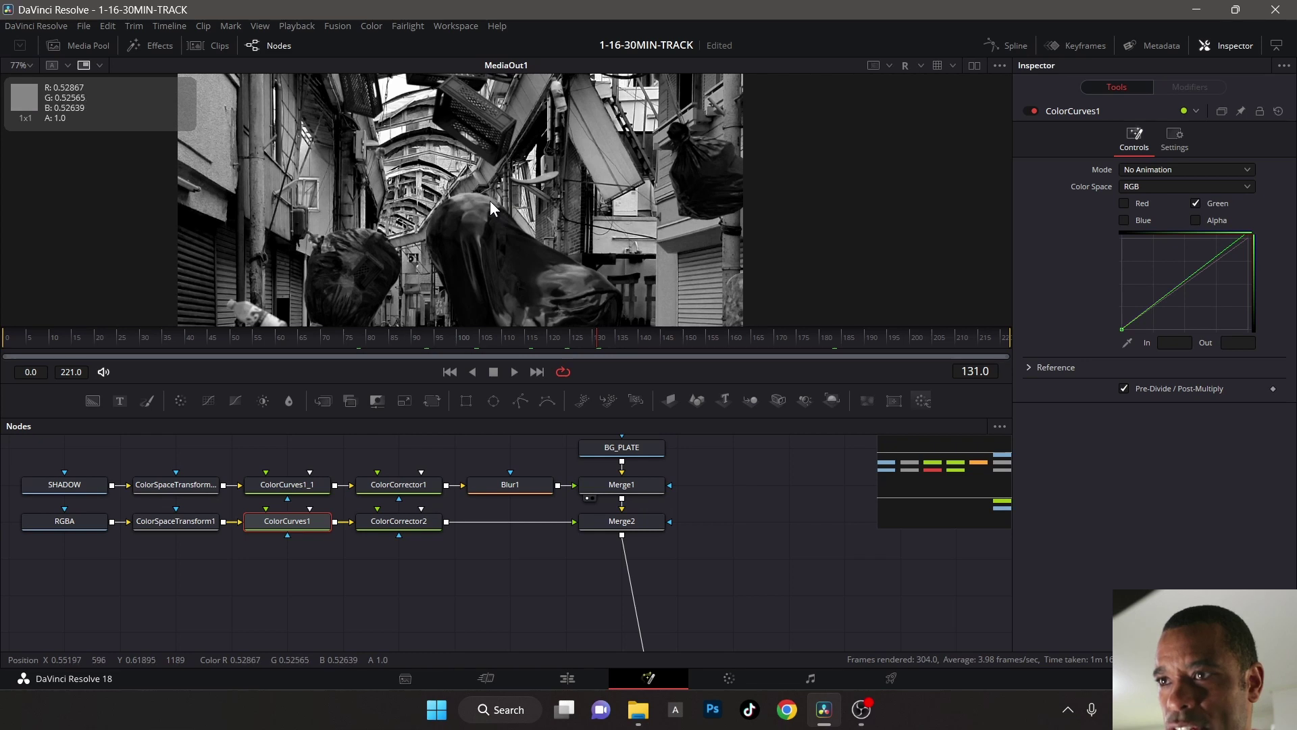
pyautogui.moveTo(489, 200); pyautogui.dragTo(539, 161)
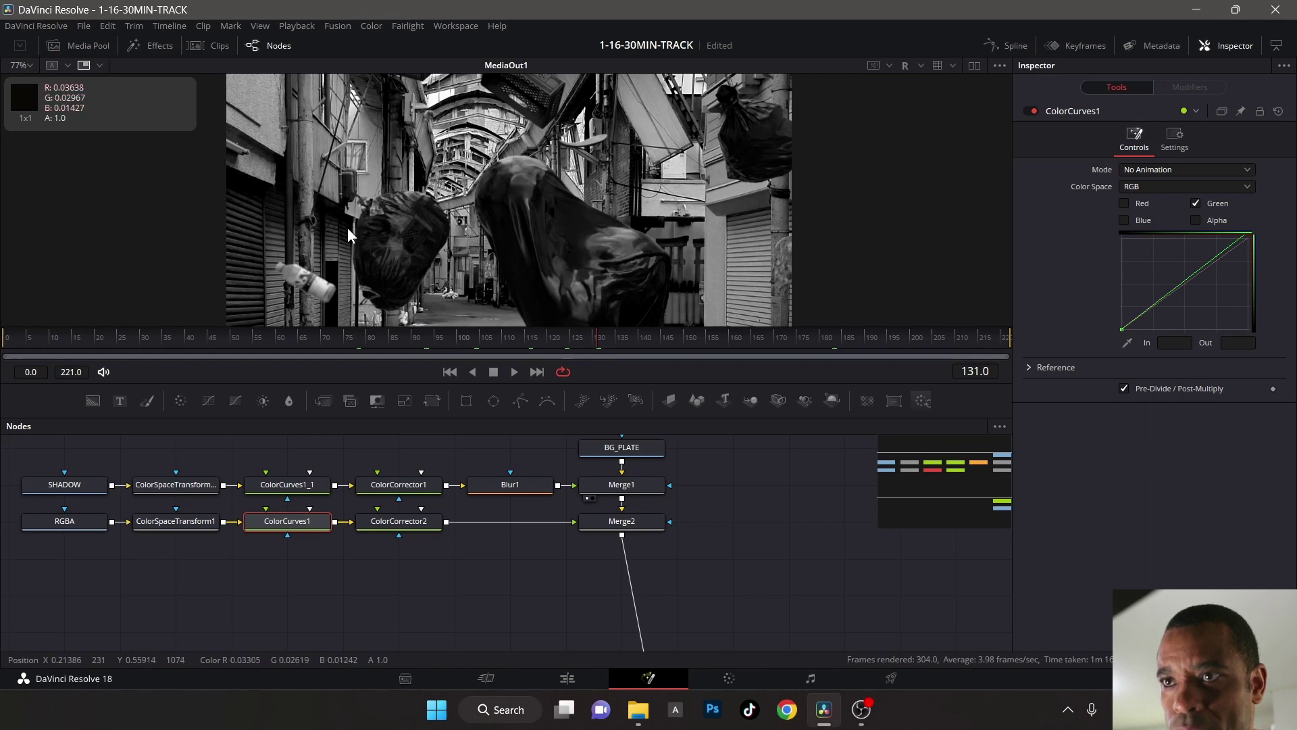
pyautogui.scroll(-2, 473, 277)
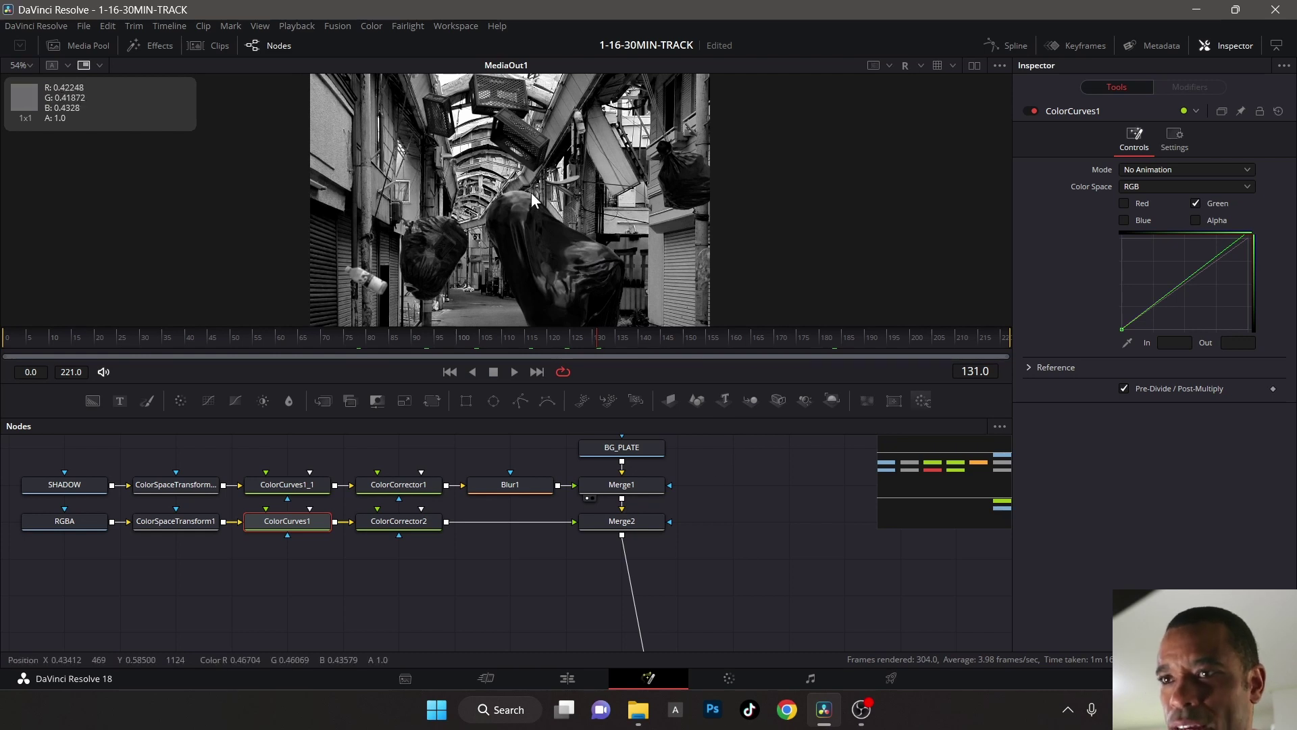
# - Return the viewer to full colour and move the nine source and correction nodes left
pyautogui.click(909, 68)
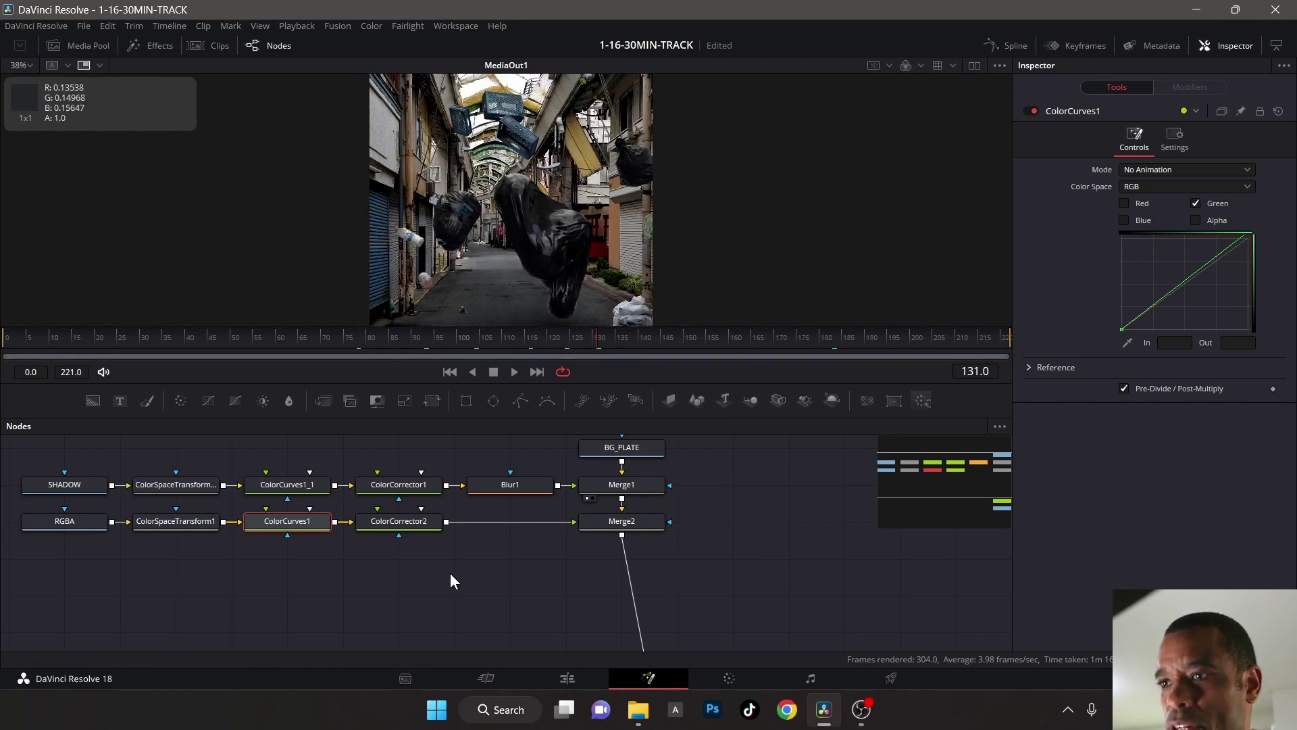
pyautogui.moveTo(531, 579); pyautogui.dragTo(64, 462)
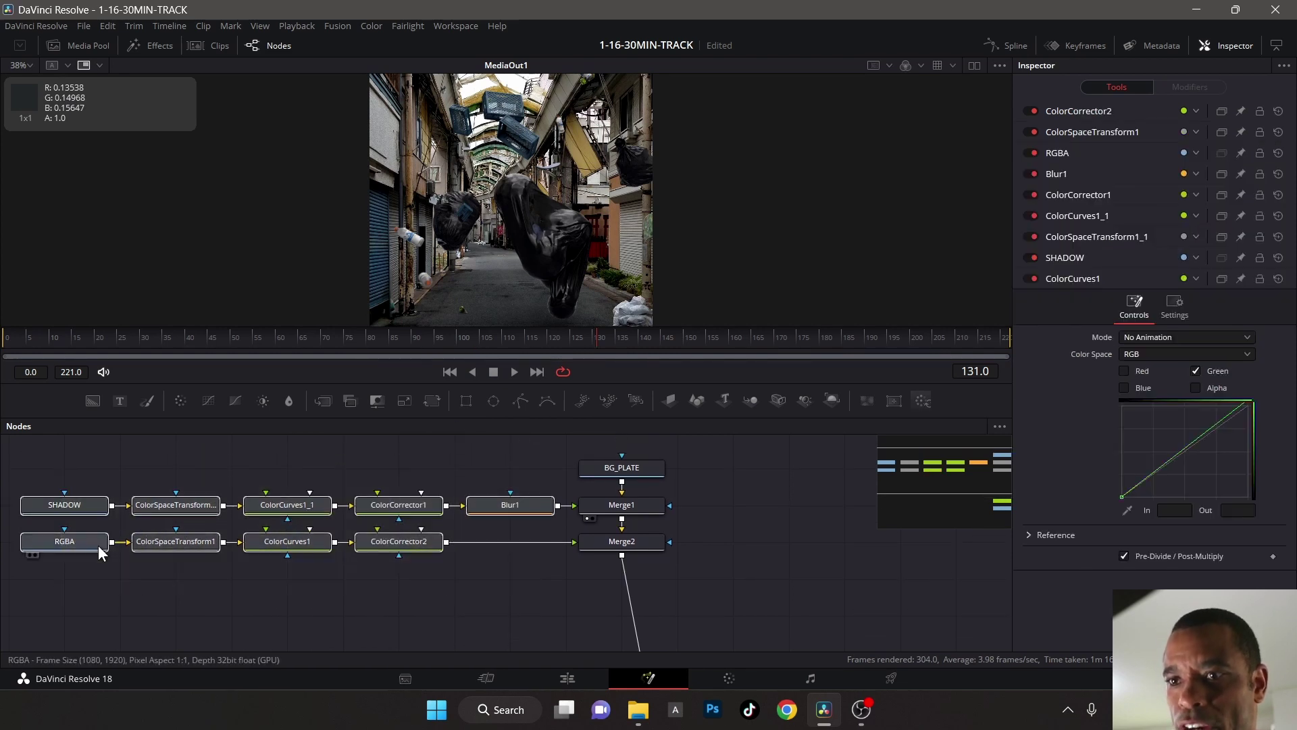
pyautogui.moveTo(89, 546); pyautogui.dragTo(10, 547)
pyautogui.hotkey('ctrl', 'z')
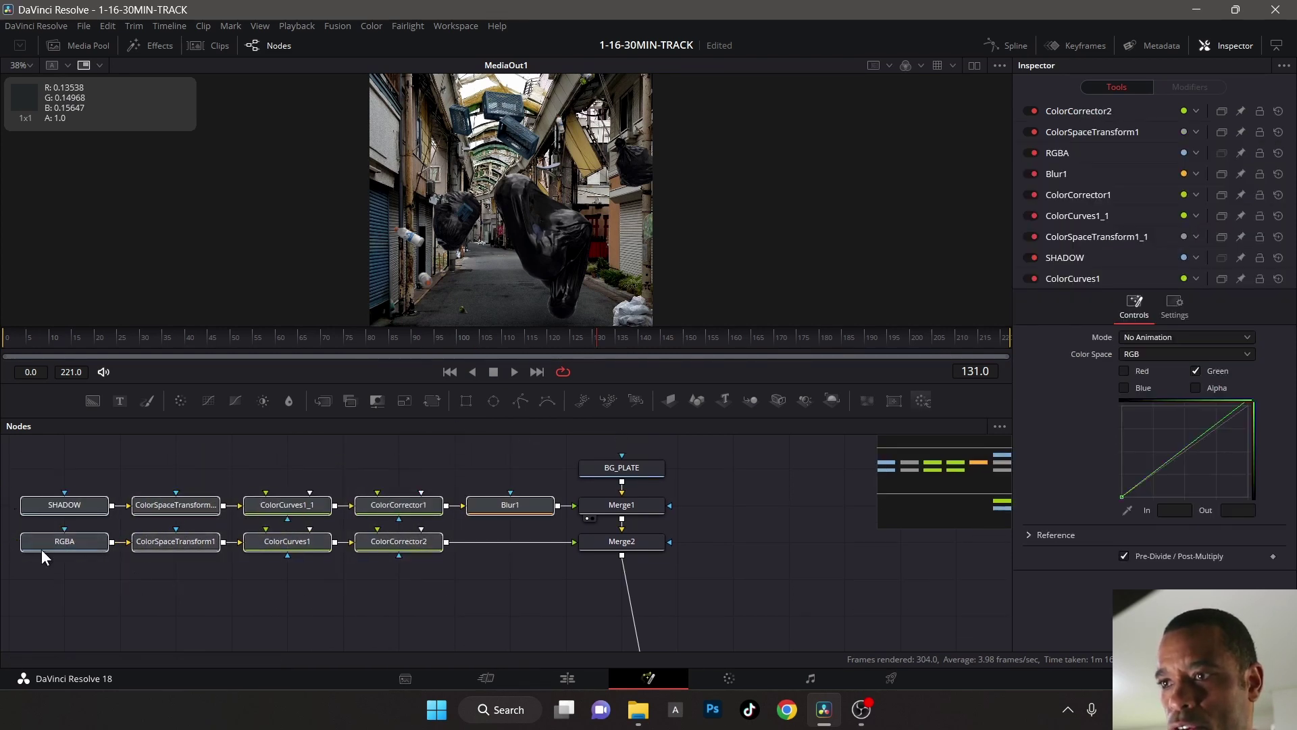
pyautogui.moveTo(349, 573); pyautogui.dragTo(550, 585)
pyautogui.moveTo(369, 527); pyautogui.dragTo(134, 535)
# - Add a Blur node (Blur2) after ColorCorrector2 on the bag branch
pyautogui.click(685, 570)
pyautogui.moveTo(674, 577); pyautogui.dragTo(531, 580)
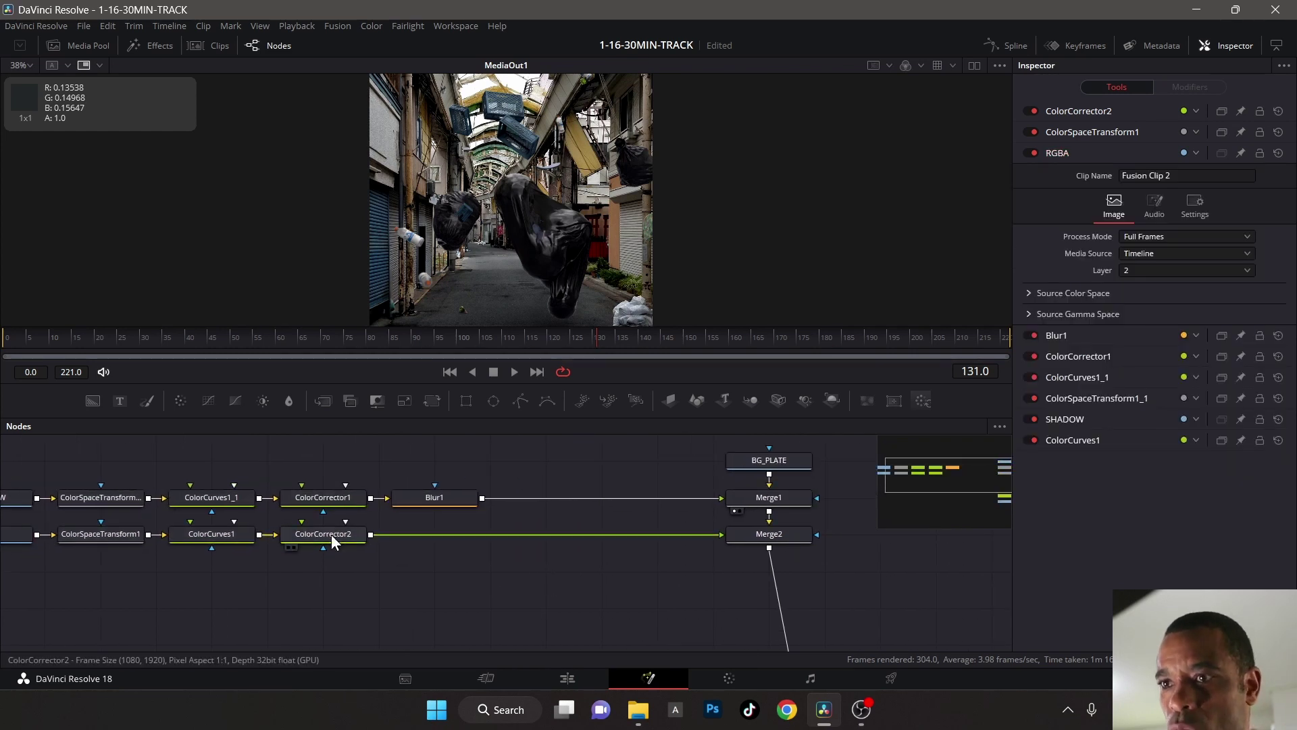
pyautogui.click(341, 537)
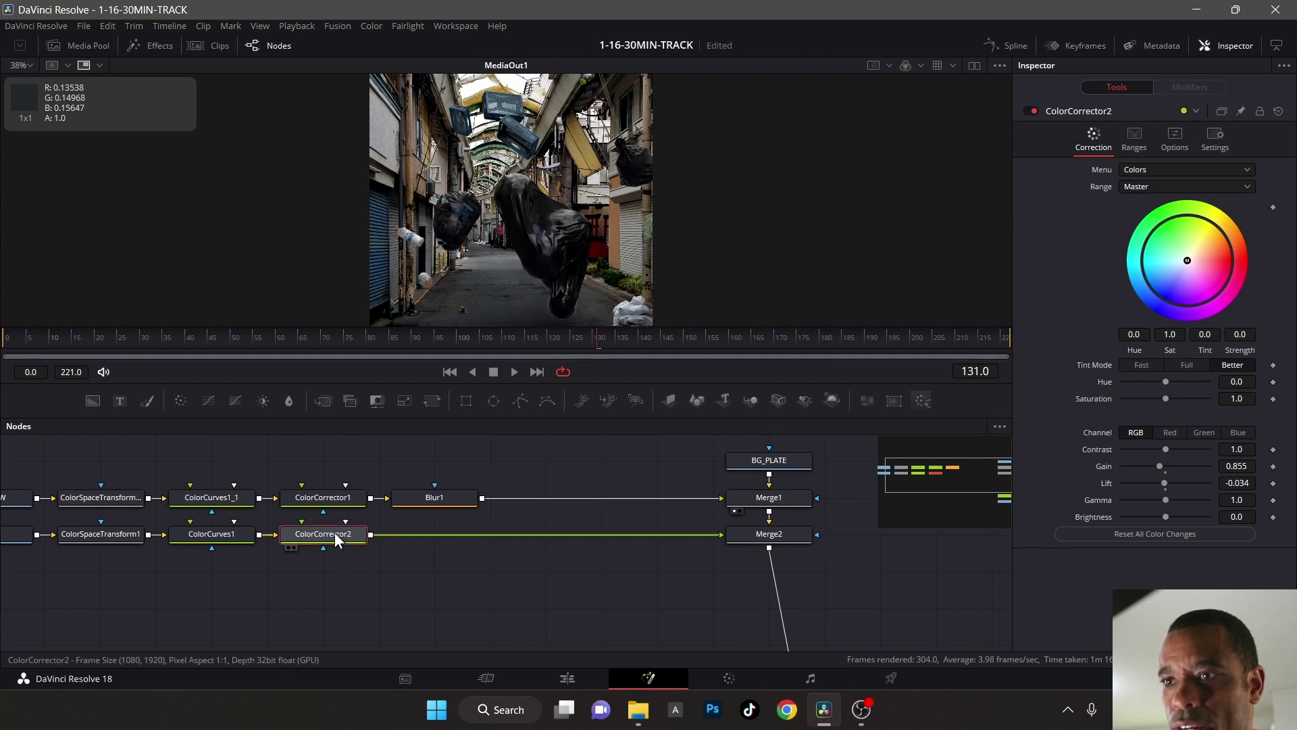
pyautogui.click(290, 400)
# - Drop Blur2's Blur Size to 0.0, delete the Blur2 node, and inspect the crate area
pyautogui.scroll(10, 534, 193)
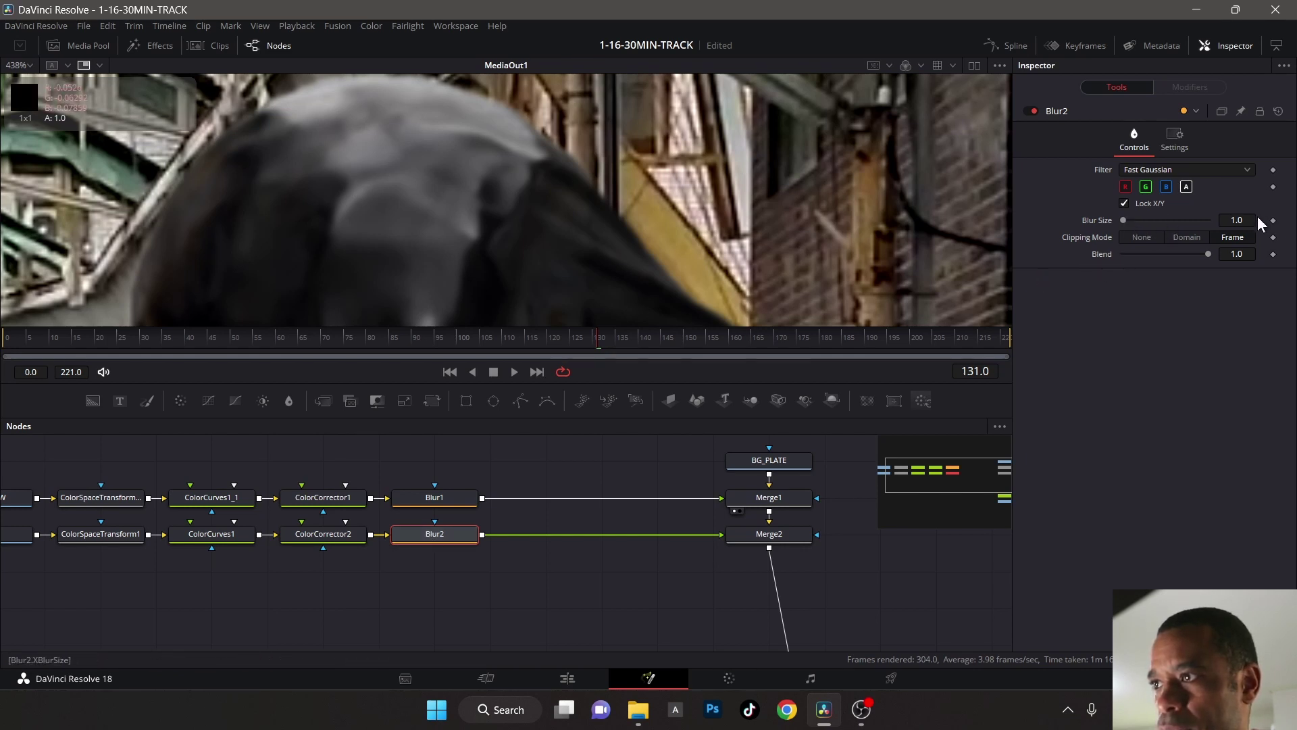
pyautogui.moveTo(1248, 219); pyautogui.dragTo(1237, 218)
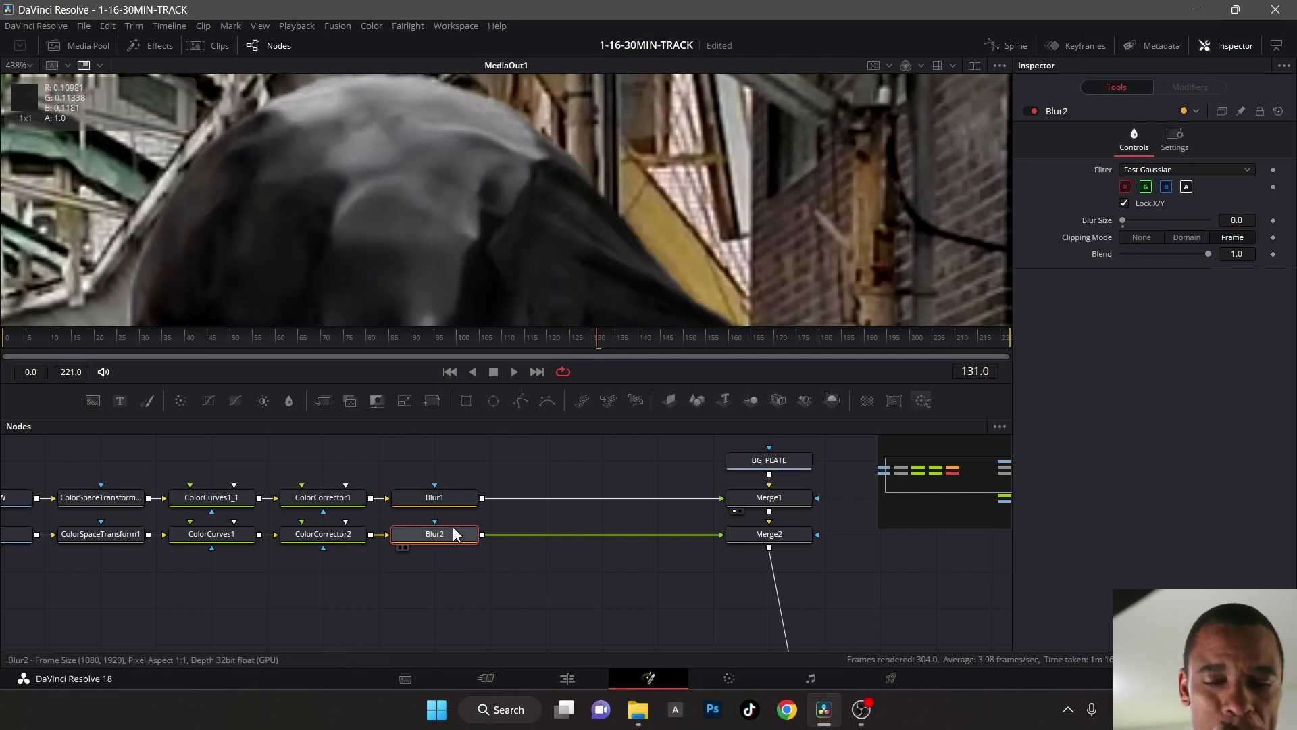
pyautogui.moveTo(454, 535)
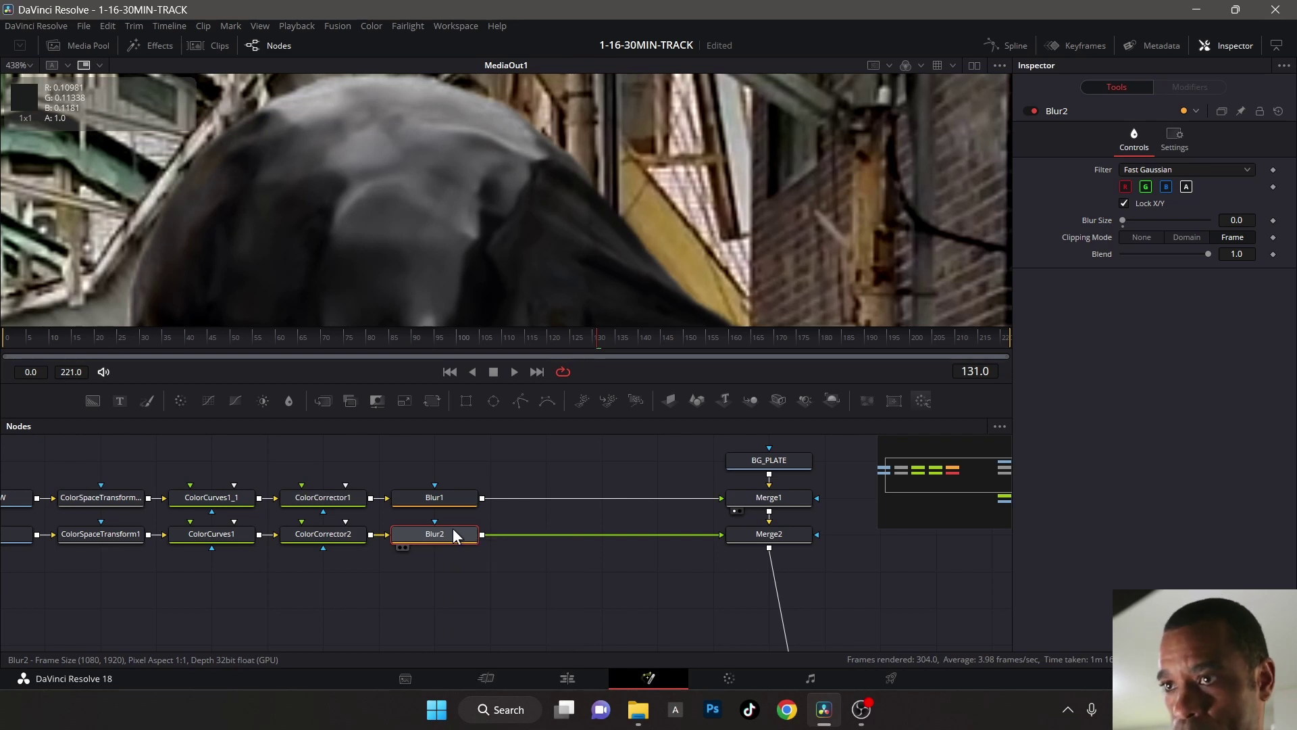
pyautogui.press('Delete')
pyautogui.moveTo(616, 153); pyautogui.dragTo(706, 88)
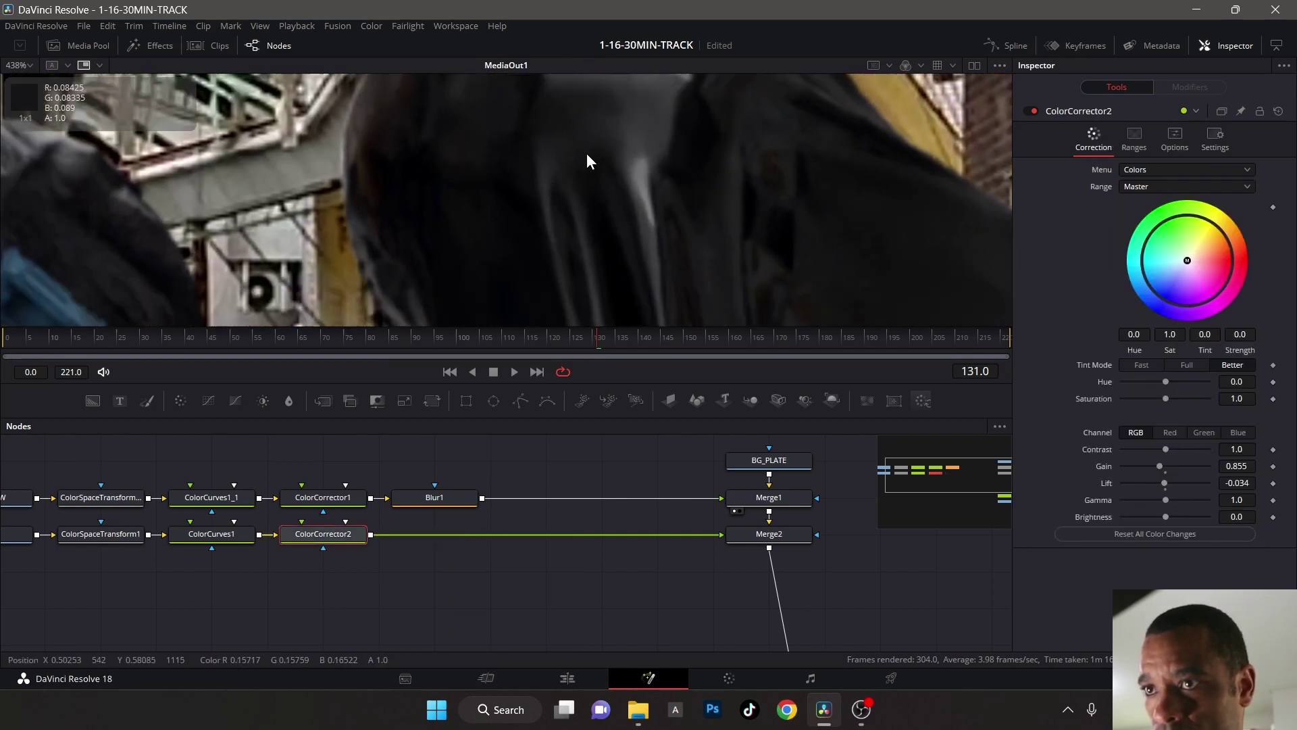
pyautogui.moveTo(497, 209); pyautogui.dragTo(669, 155)
pyautogui.moveTo(481, 186); pyautogui.dragTo(646, 181)
pyautogui.moveTo(310, 233); pyautogui.dragTo(521, 217)
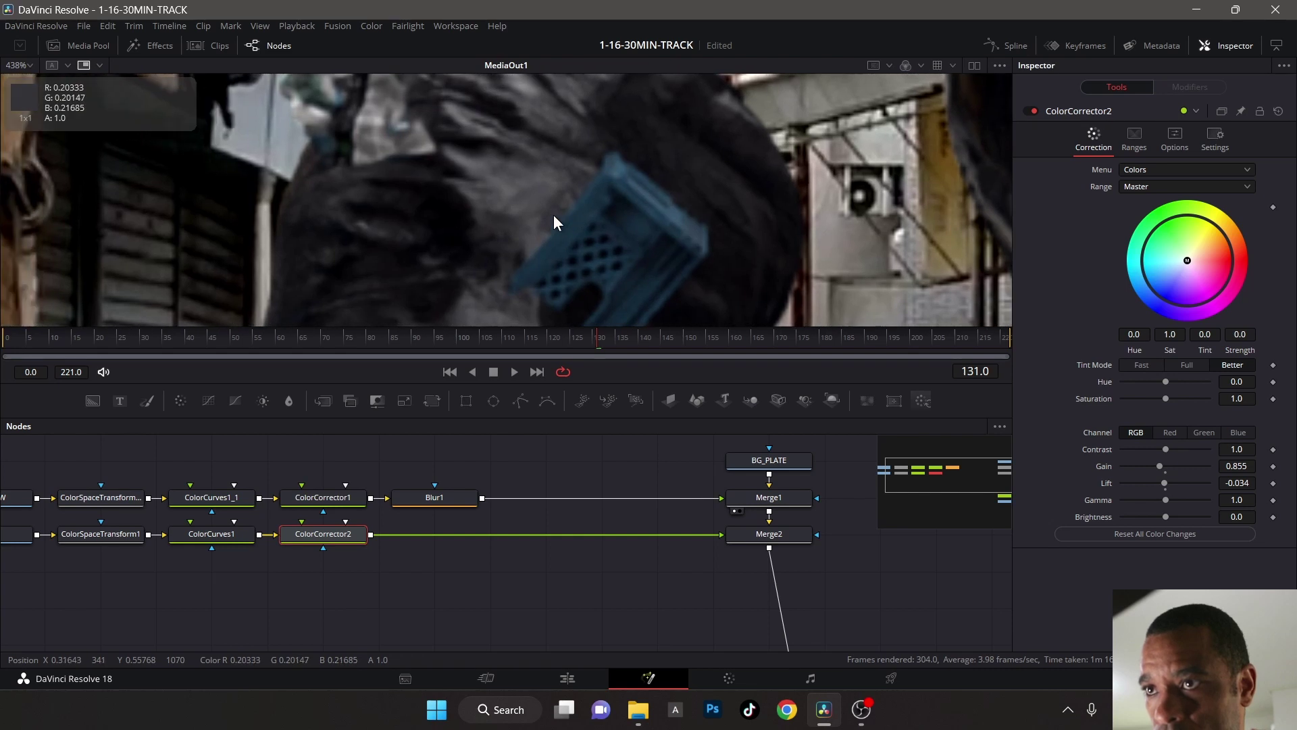
pyautogui.scroll(-3, 648, 237)
pyautogui.scroll(-6, 721, 224)
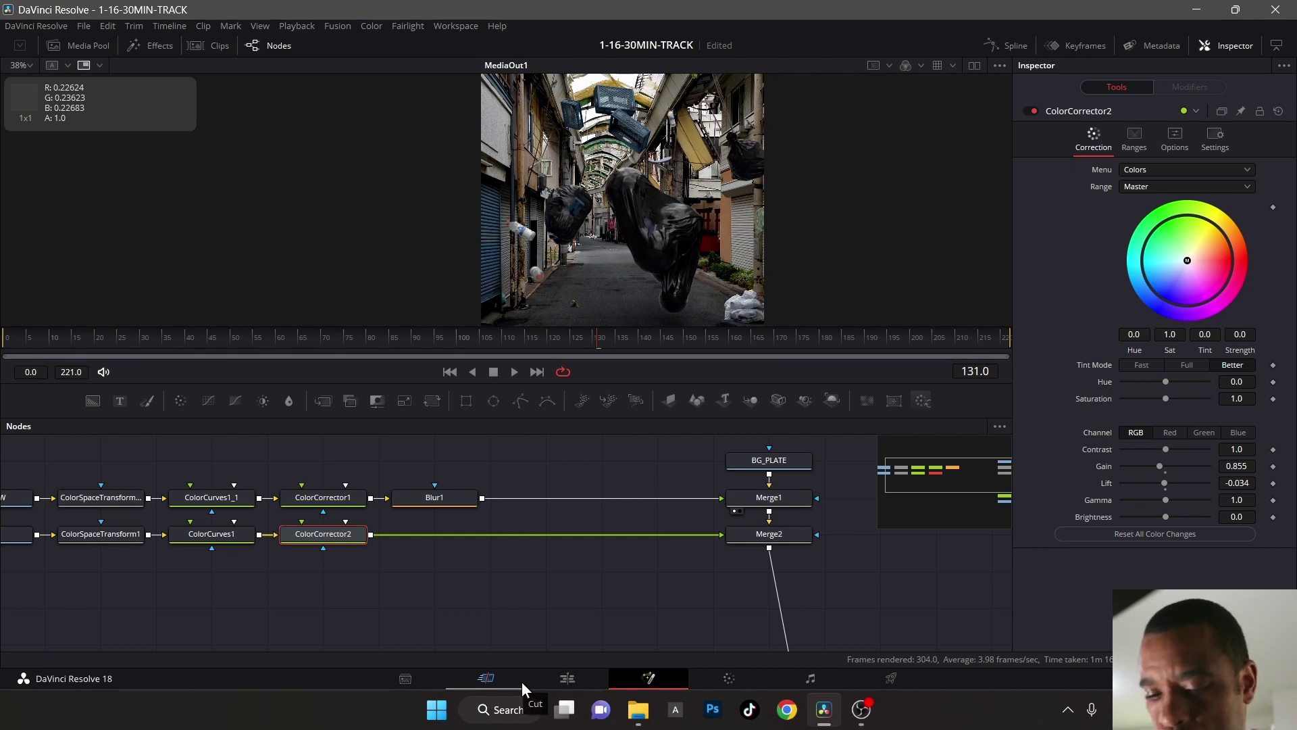
# - Add a Film Grain node after ColorCorrector2 via the Shift+Space tool search
pyautogui.hotkey('shift', 'space')
pyautogui.write('CO')
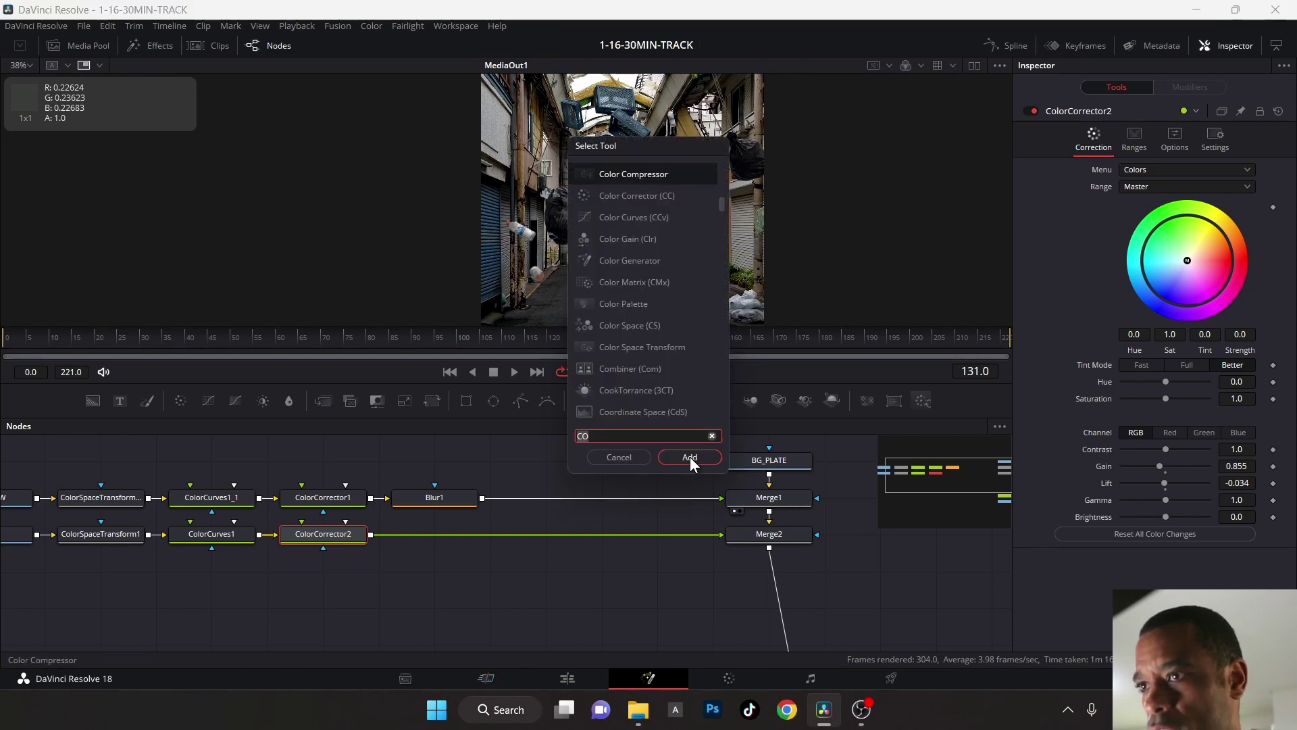
pyautogui.press('BackSpace')
pyautogui.press('BackSpace')
pyautogui.write('FILM')
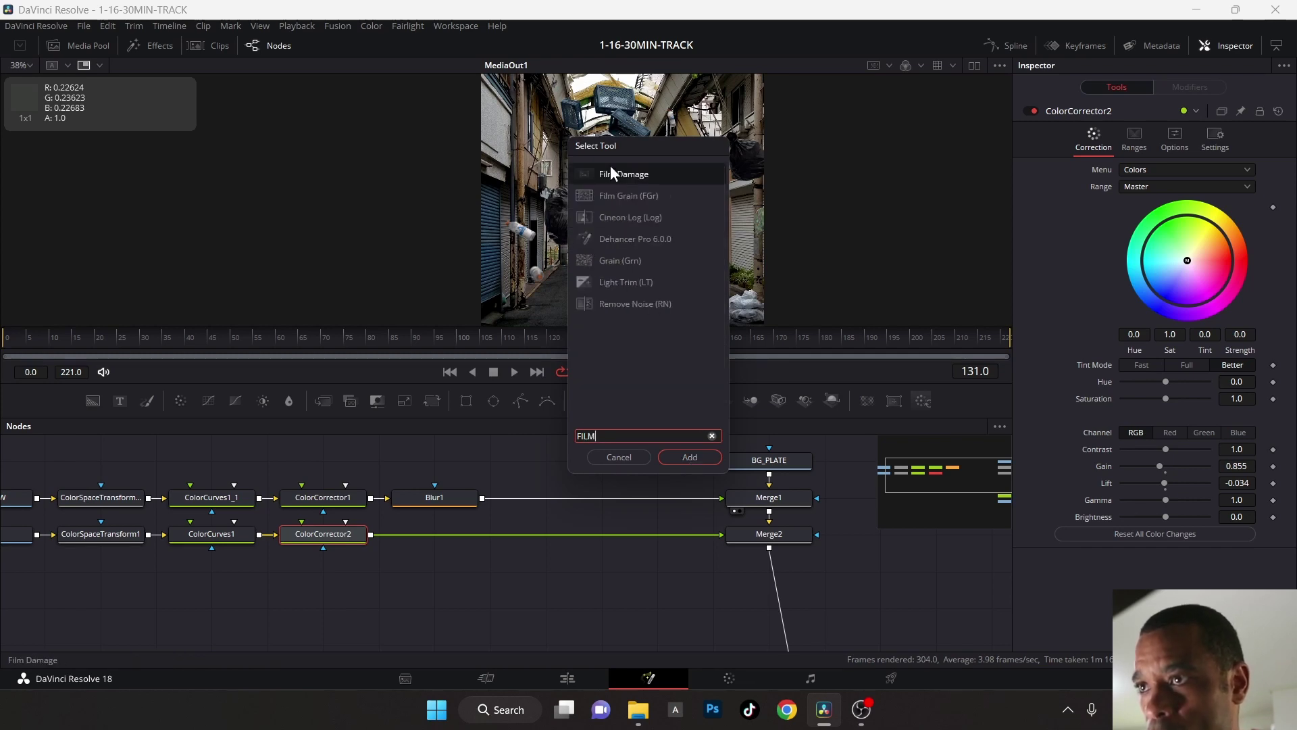
pyautogui.click(628, 196)
pyautogui.click(686, 457)
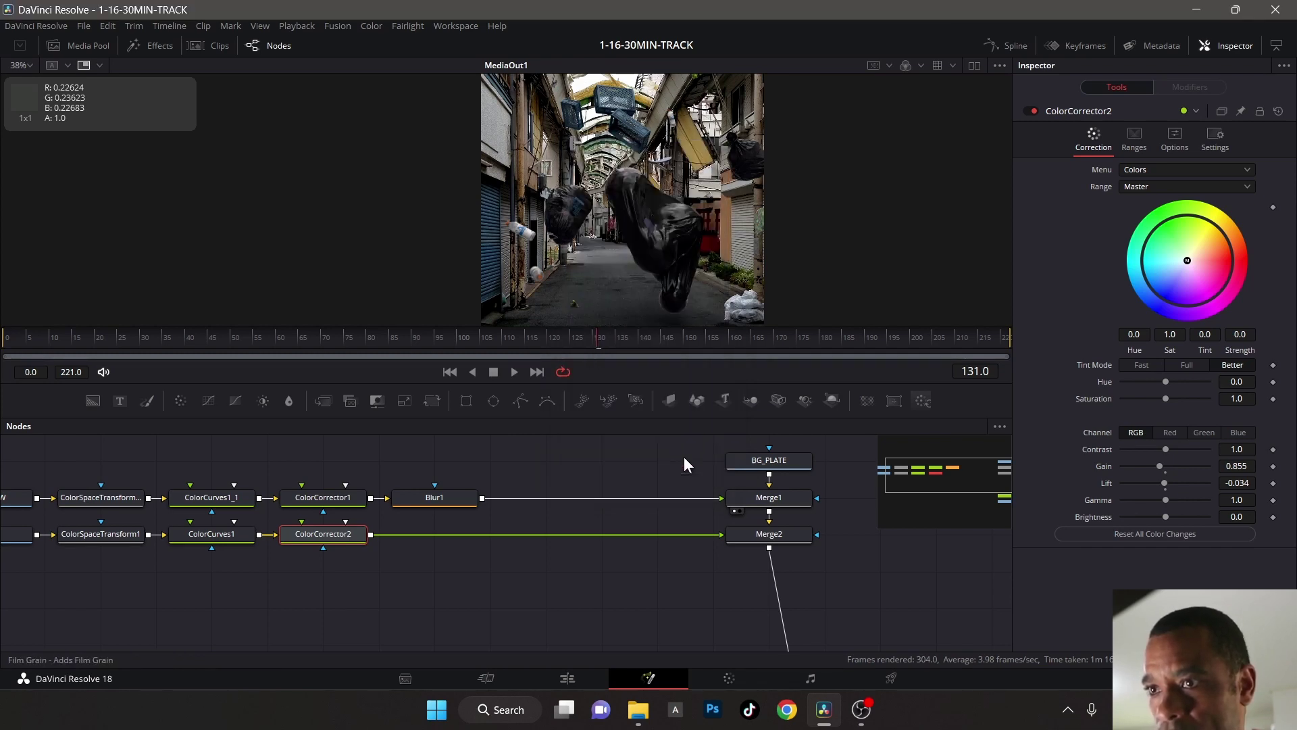
pyautogui.scroll(5, 484, 240)
pyautogui.scroll(2, 484, 239)
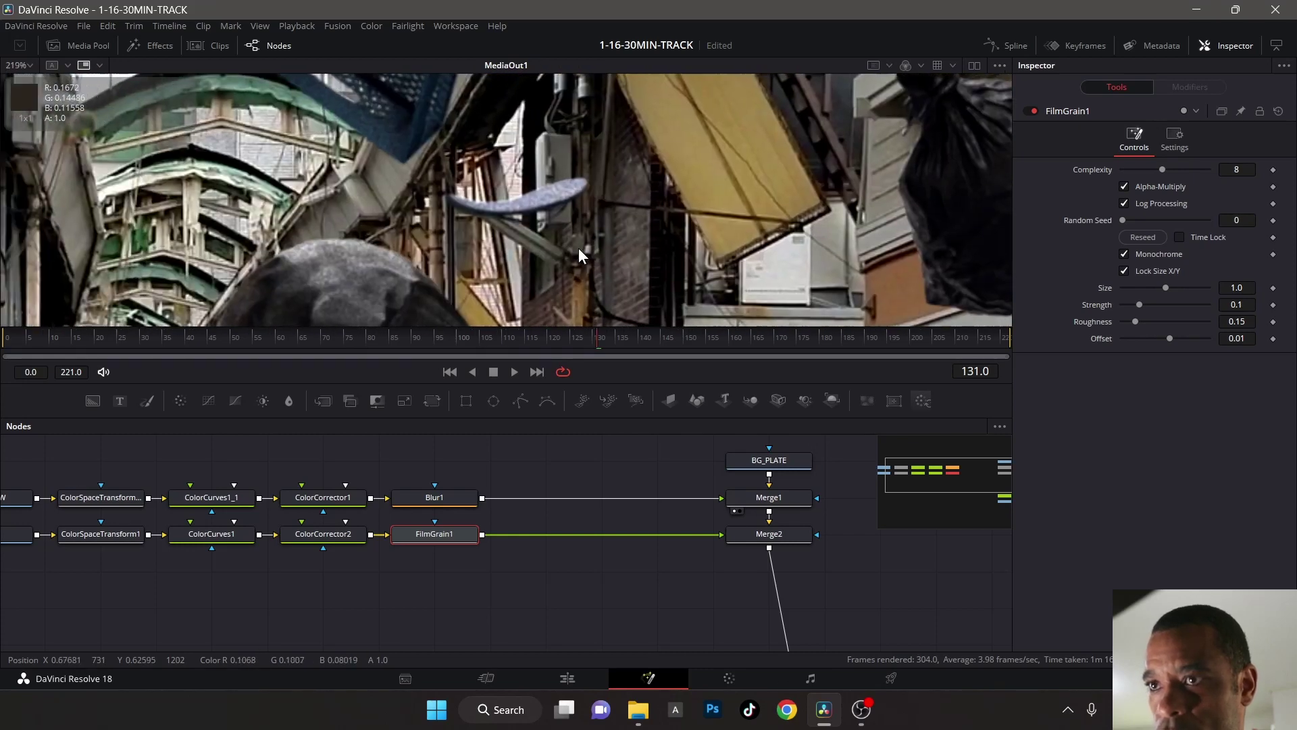
pyautogui.scroll(2, 358, 277)
pyautogui.scroll(2, 431, 242)
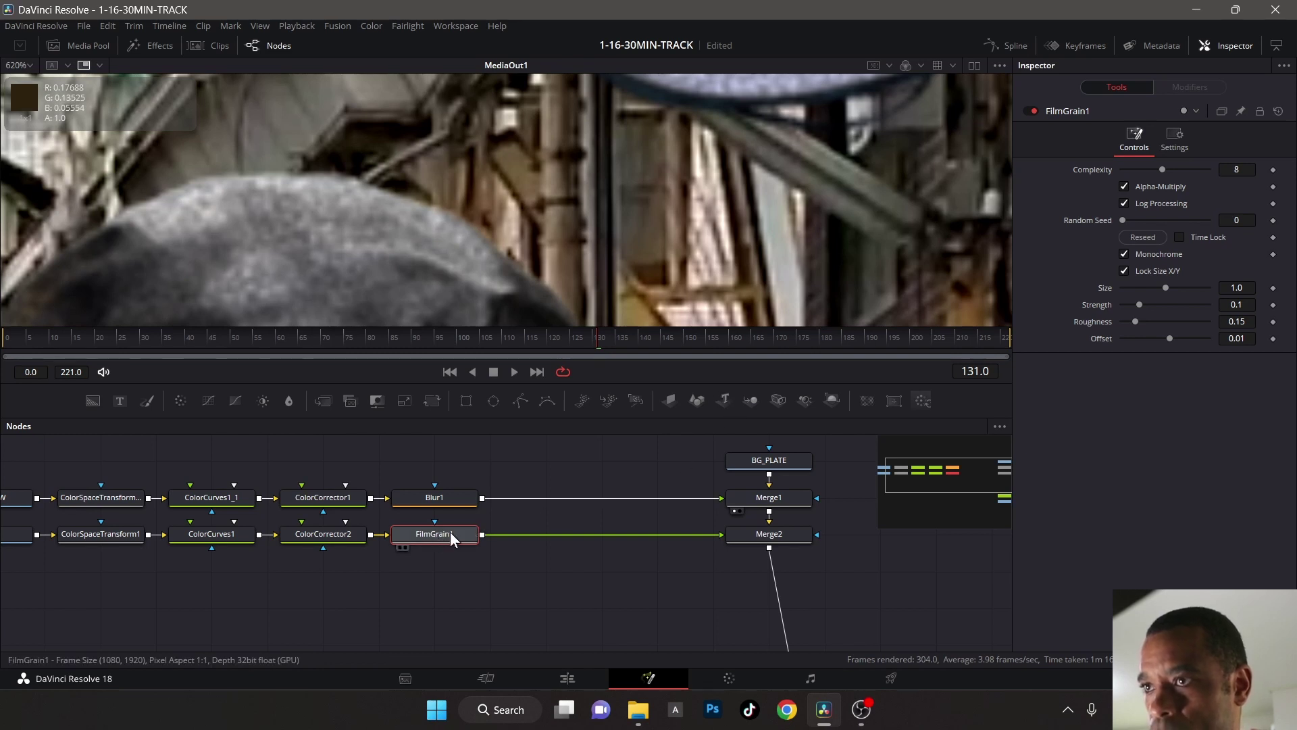
# - Set the grain Size to about 1.375, slightly coarser, and lower Strength to 0.0163
pyautogui.doubleClick(1238, 287)
pyautogui.write('1.375')
pyautogui.press('Return')
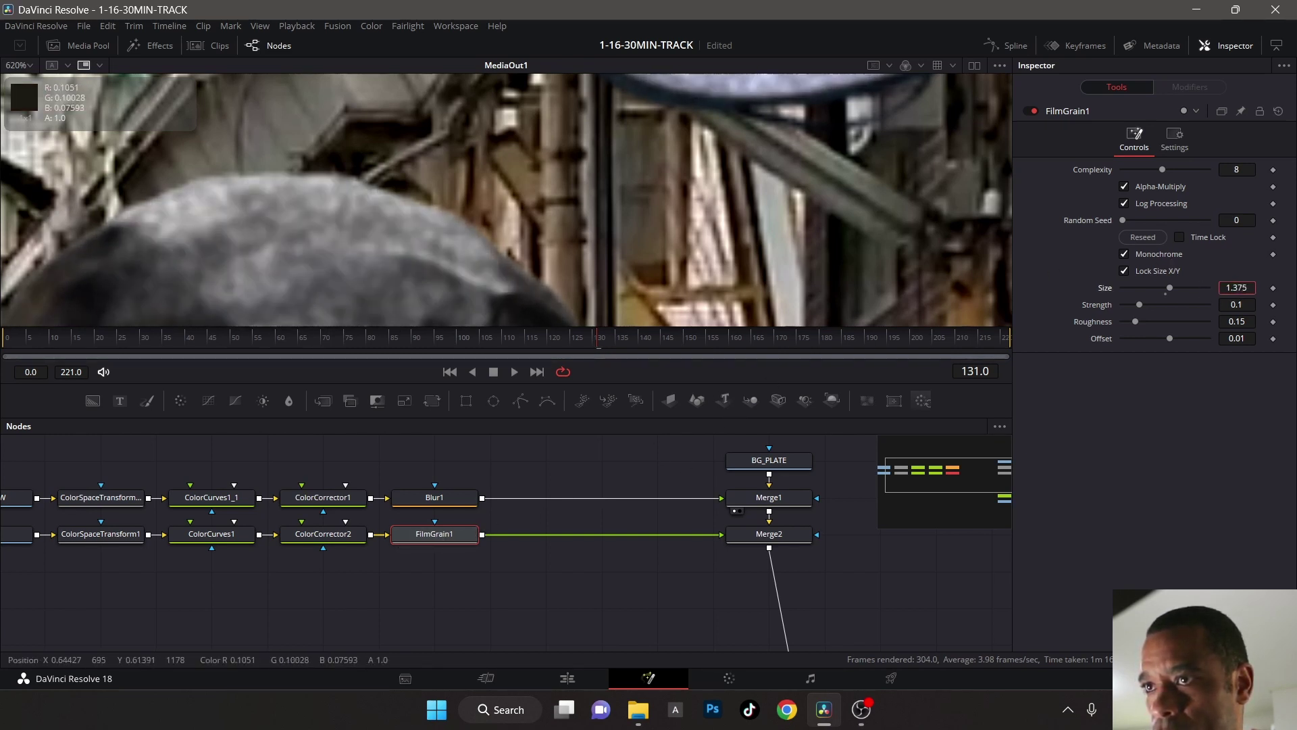
pyautogui.moveTo(1170, 287)
pyautogui.mouseDown()
pyautogui.moveTo(1193, 287)
pyautogui.moveTo(1178, 287)
pyautogui.mouseUp()
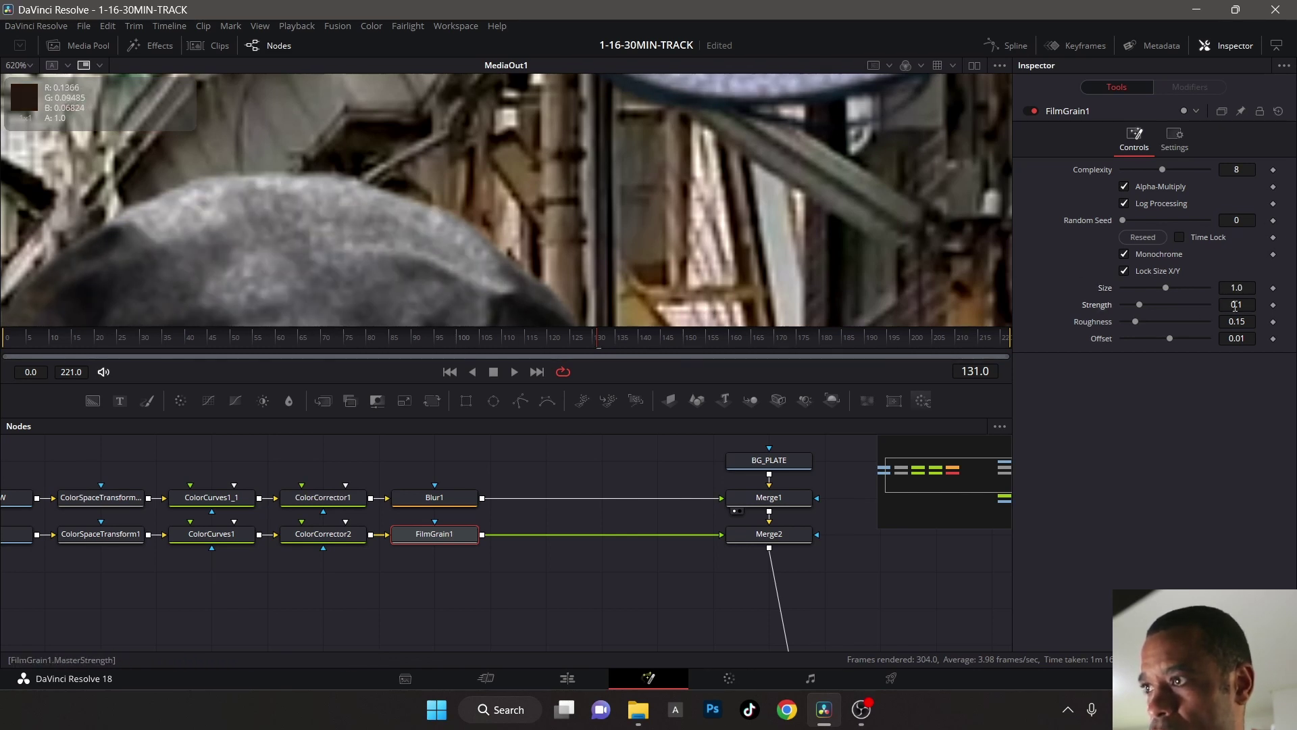
pyautogui.moveTo(1235, 306); pyautogui.dragTo(1230, 306)
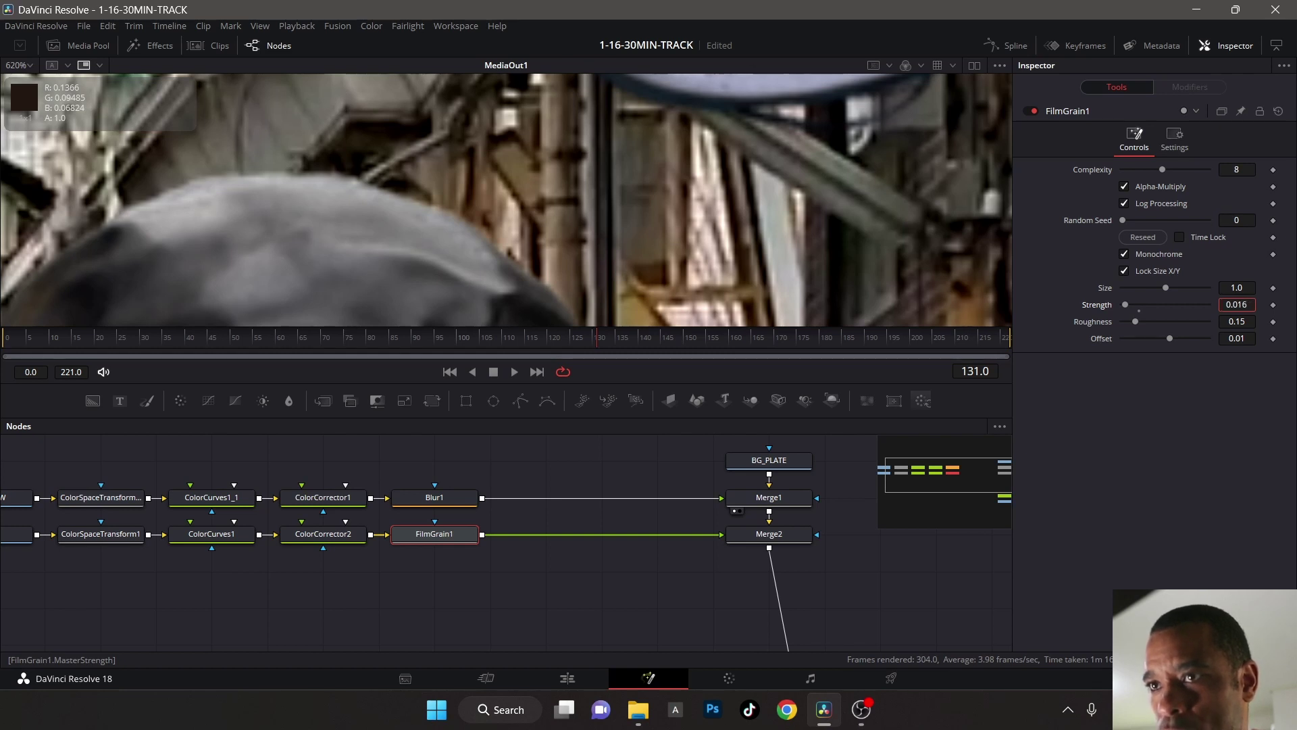
pyautogui.scroll(-10, 355, 249)
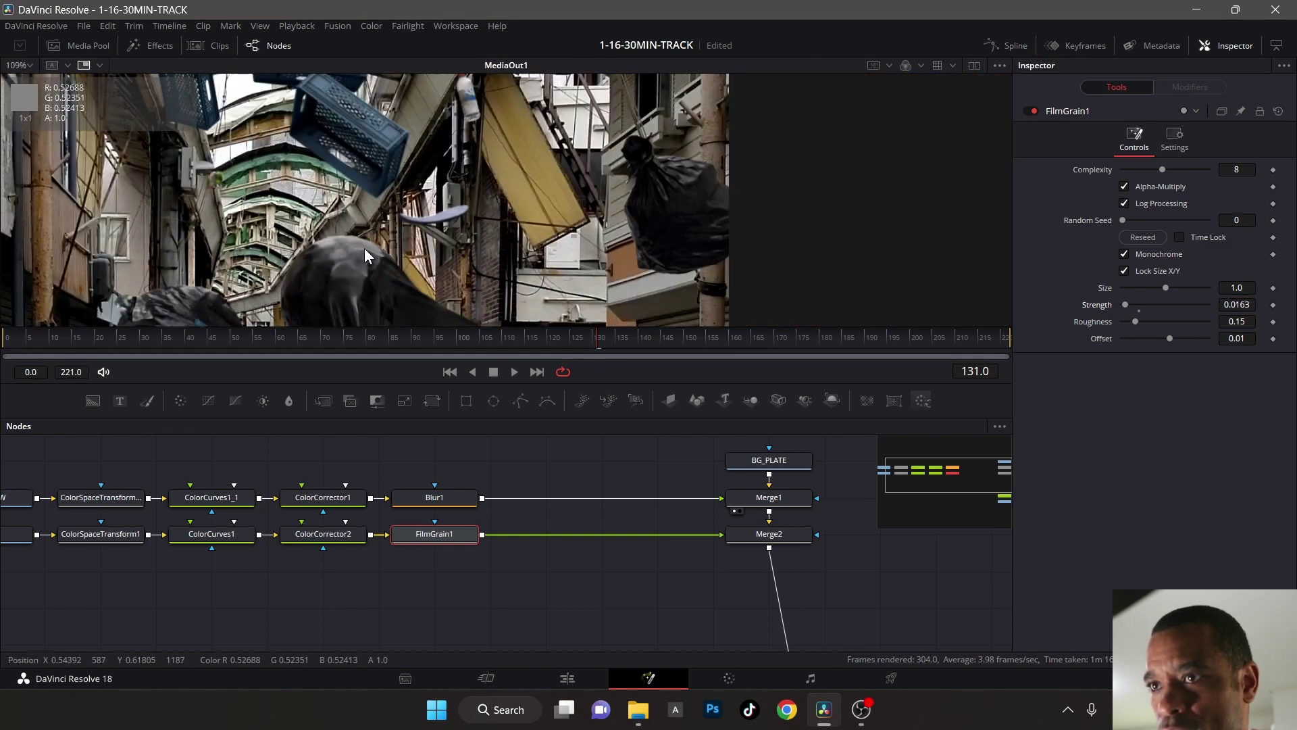
pyautogui.scroll(-2, 456, 246)
pyautogui.moveTo(437, 262); pyautogui.dragTo(539, 162)
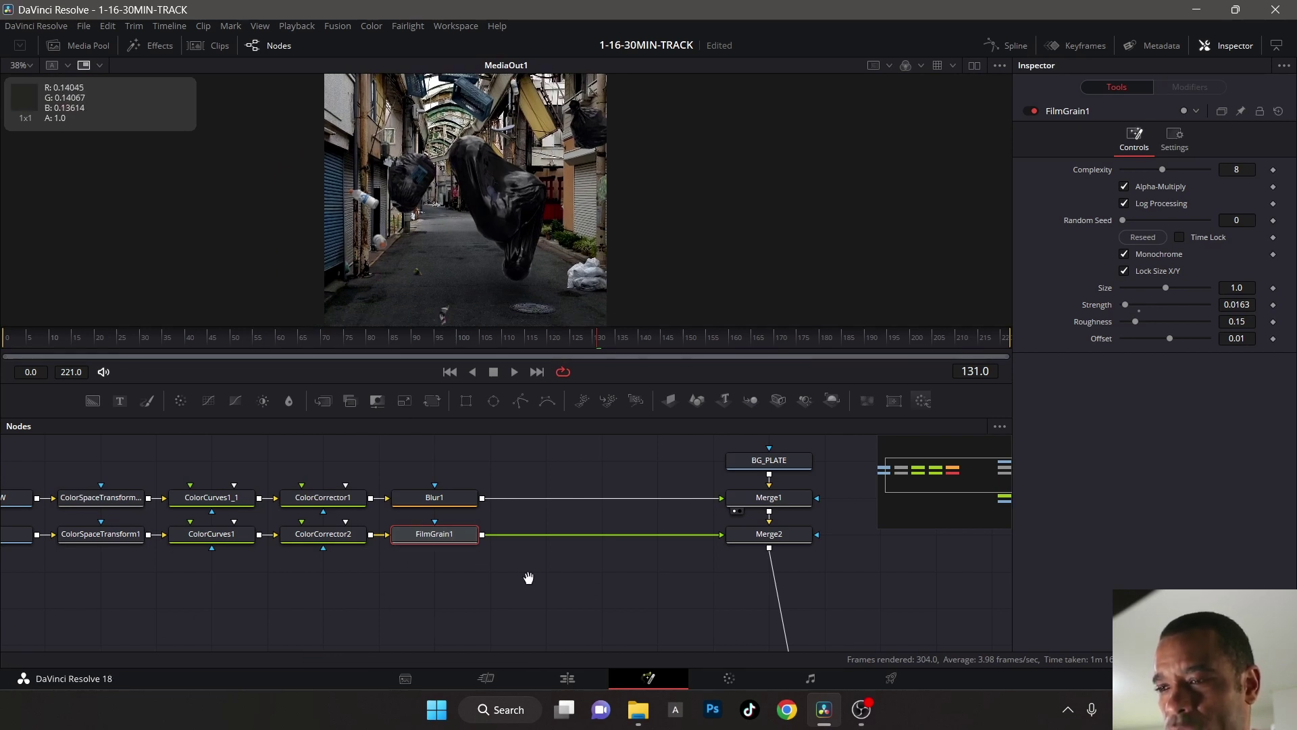
# - Move BG_PLATE up and insert a Color Space Transform node between BG_PLATE and Merge1
pyautogui.moveTo(529, 577); pyautogui.dragTo(469, 574)
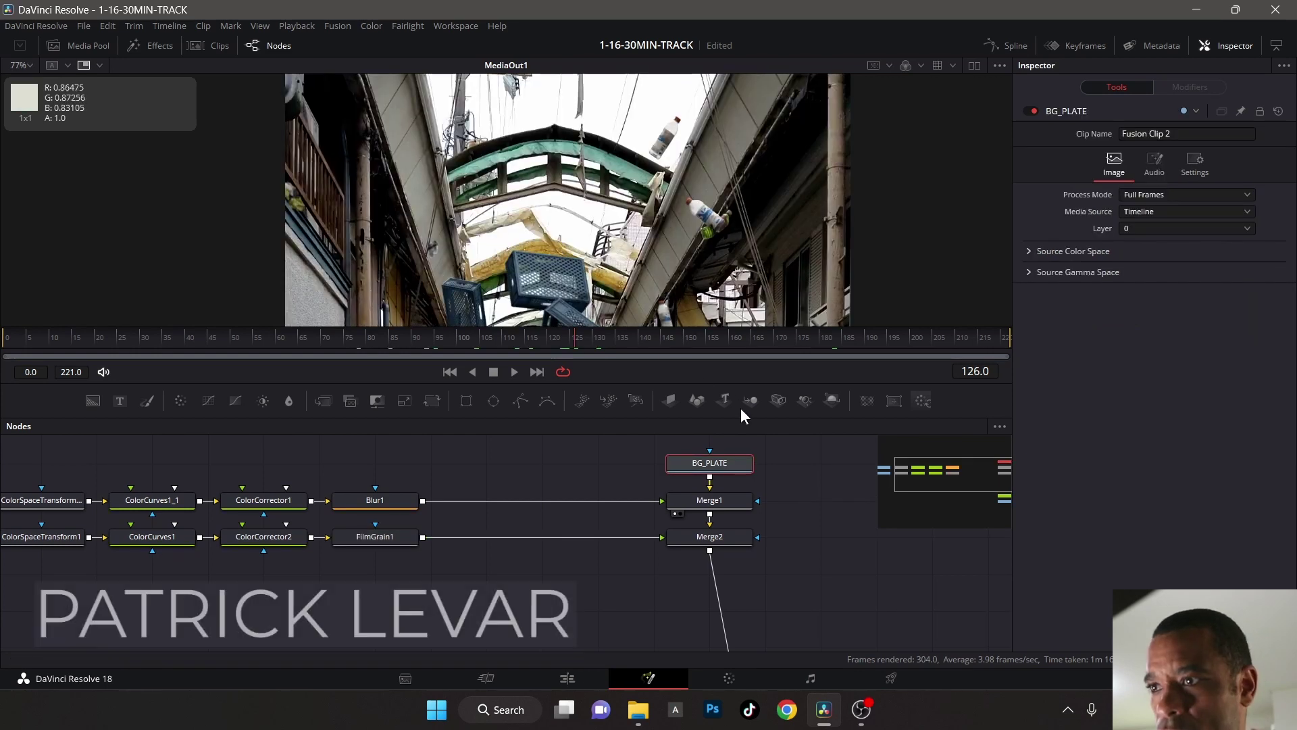
pyautogui.scroll(3, 780, 576)
pyautogui.moveTo(723, 547); pyautogui.dragTo(723, 510)
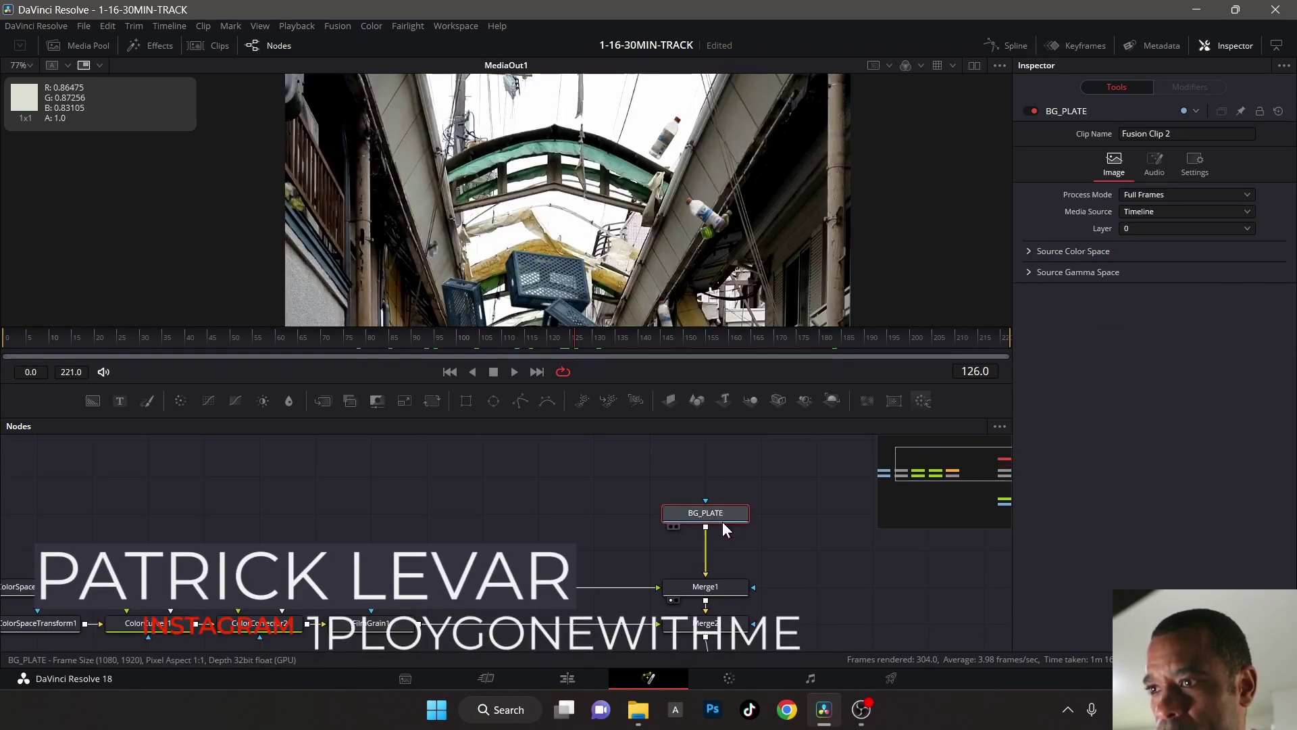
pyautogui.moveTo(917, 401); pyautogui.dragTo(704, 558)
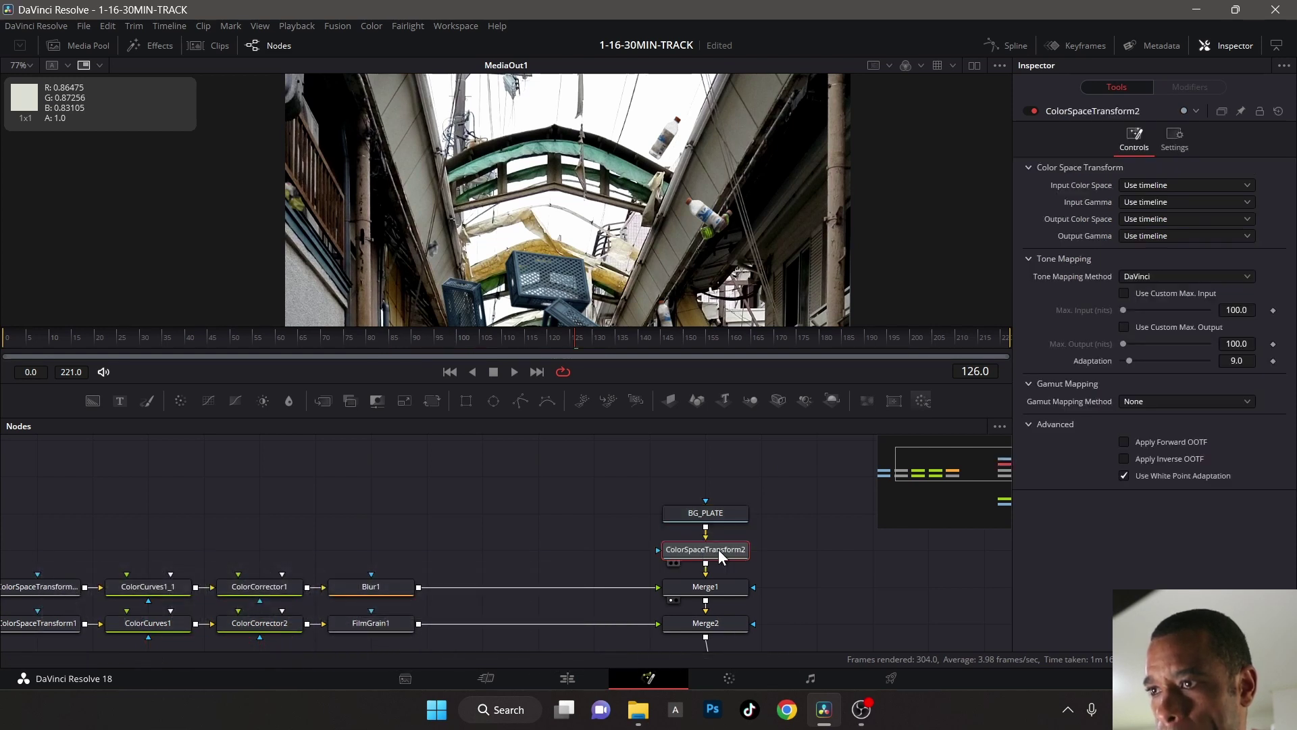
# - Leave the input colour space unchanged and set Input Gamma to Linear
pyautogui.click(1201, 185)
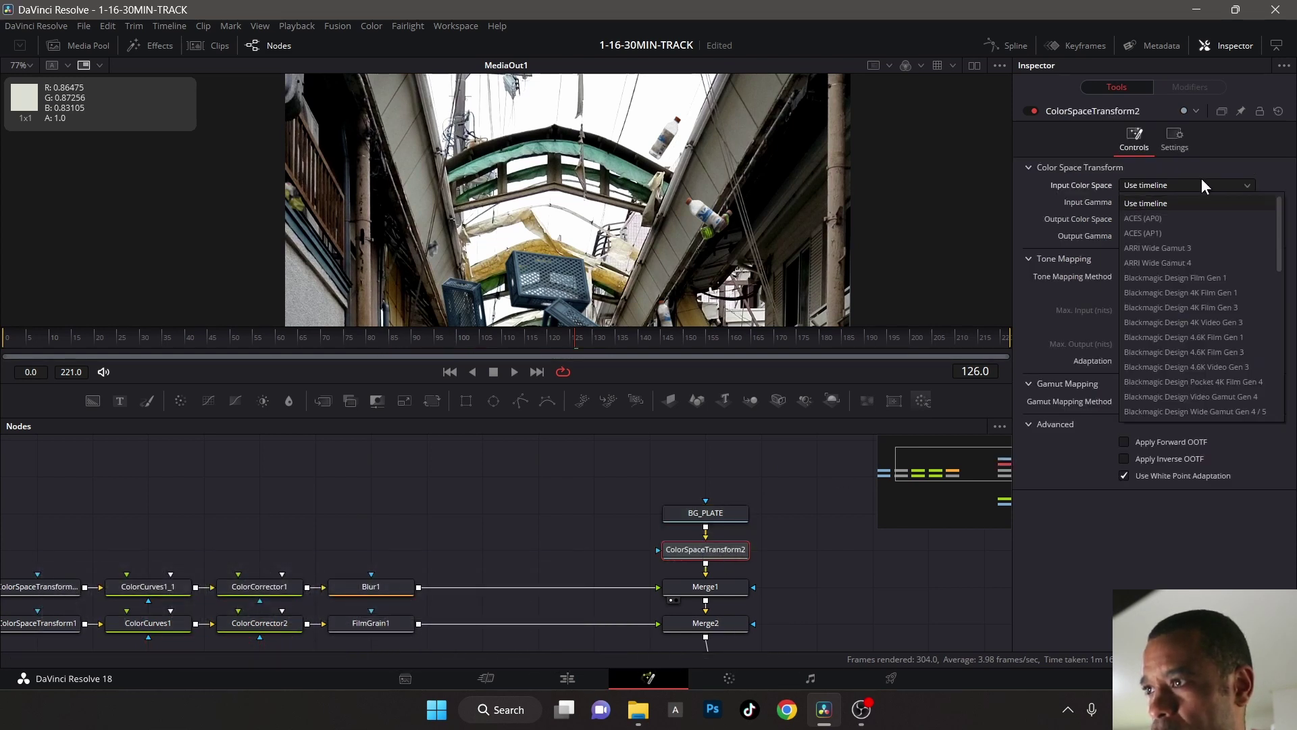
pyautogui.scroll(-5, 1200, 306)
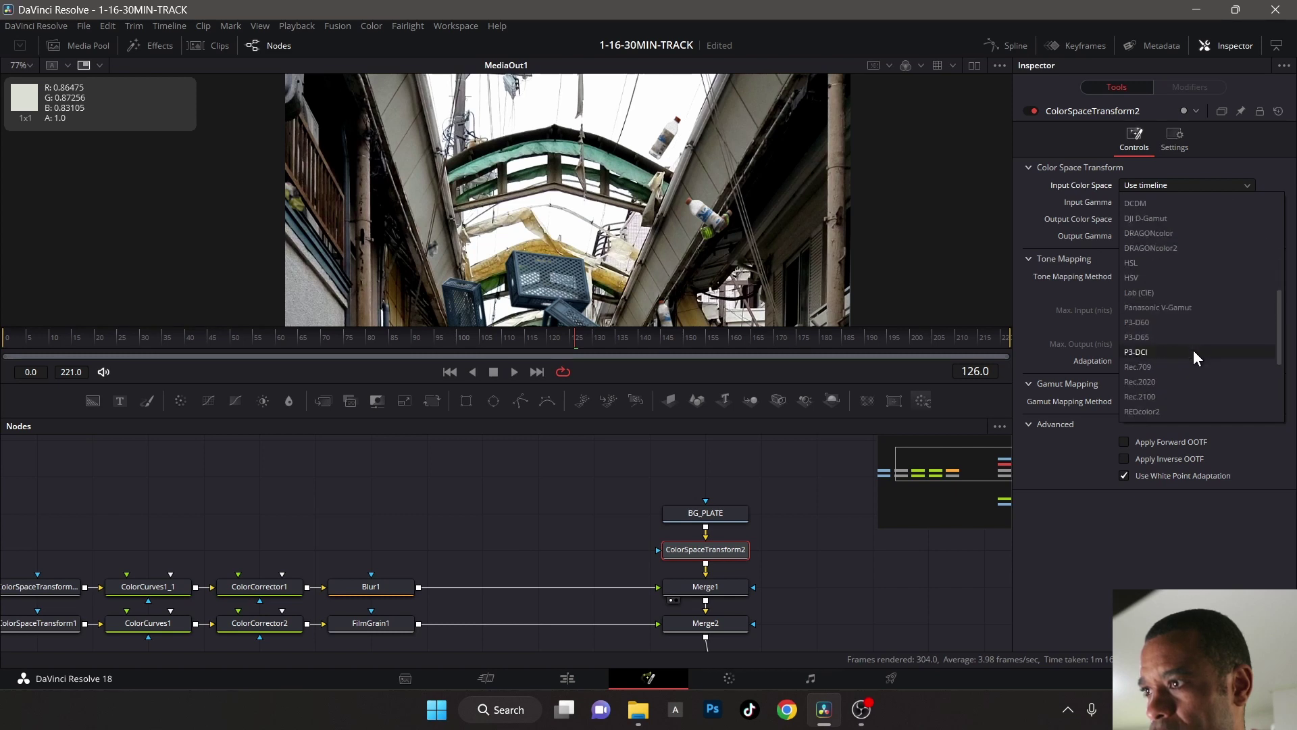
pyautogui.click(1044, 243)
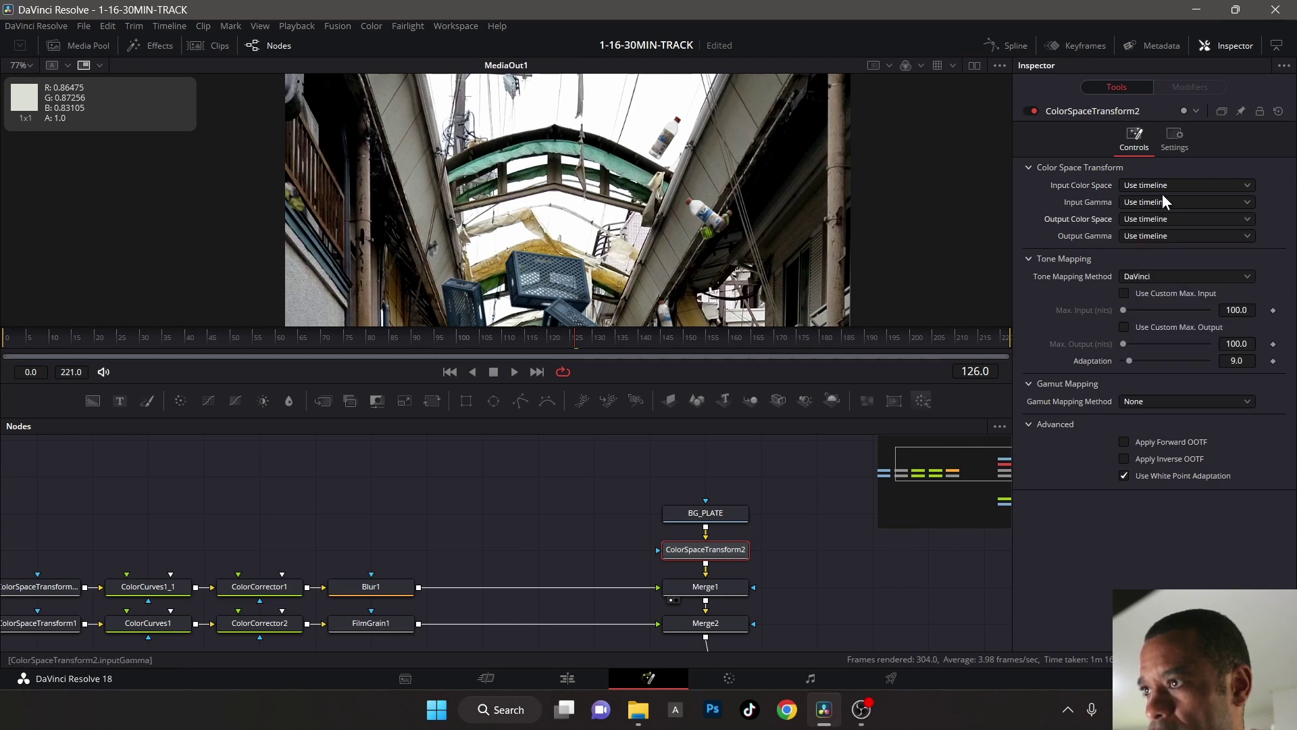
pyautogui.click(1172, 201)
pyautogui.scroll(-2, 1209, 380)
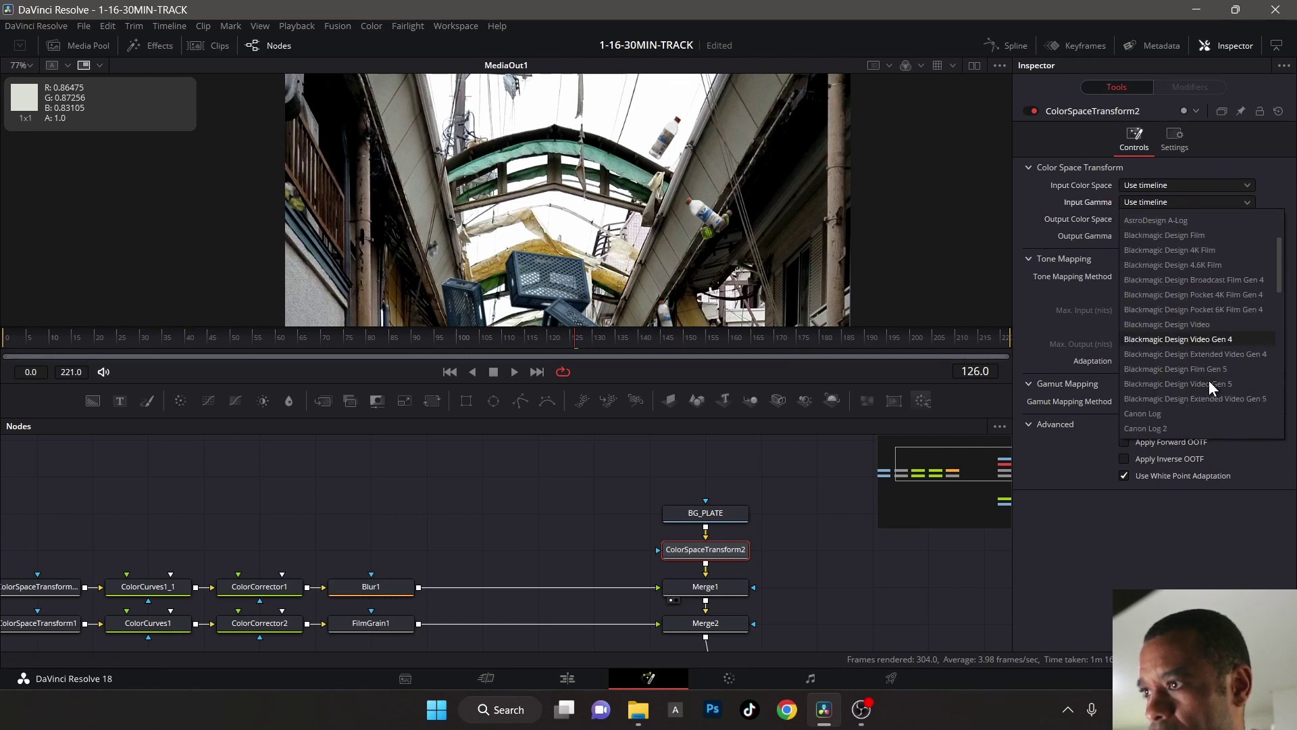
pyautogui.scroll(-4, 1185, 404)
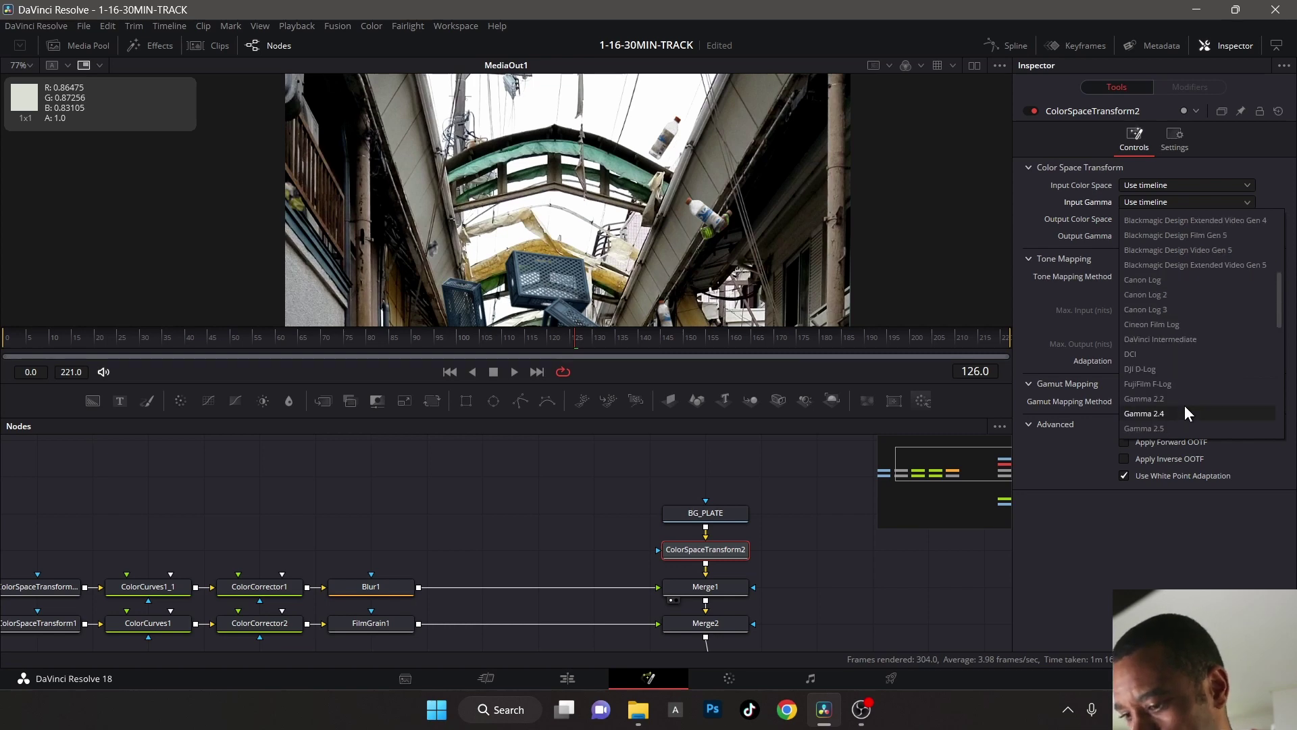
pyautogui.click(1175, 428)
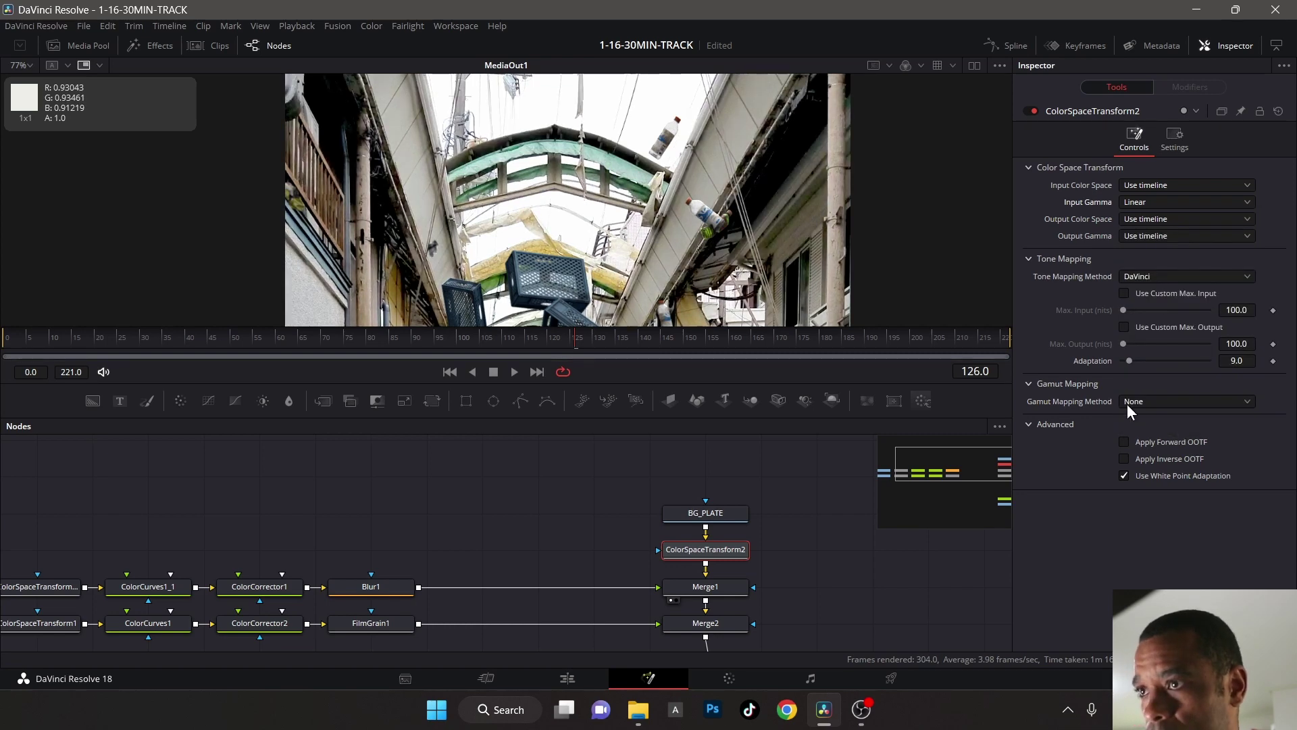
pyautogui.scroll(-4, 586, 231)
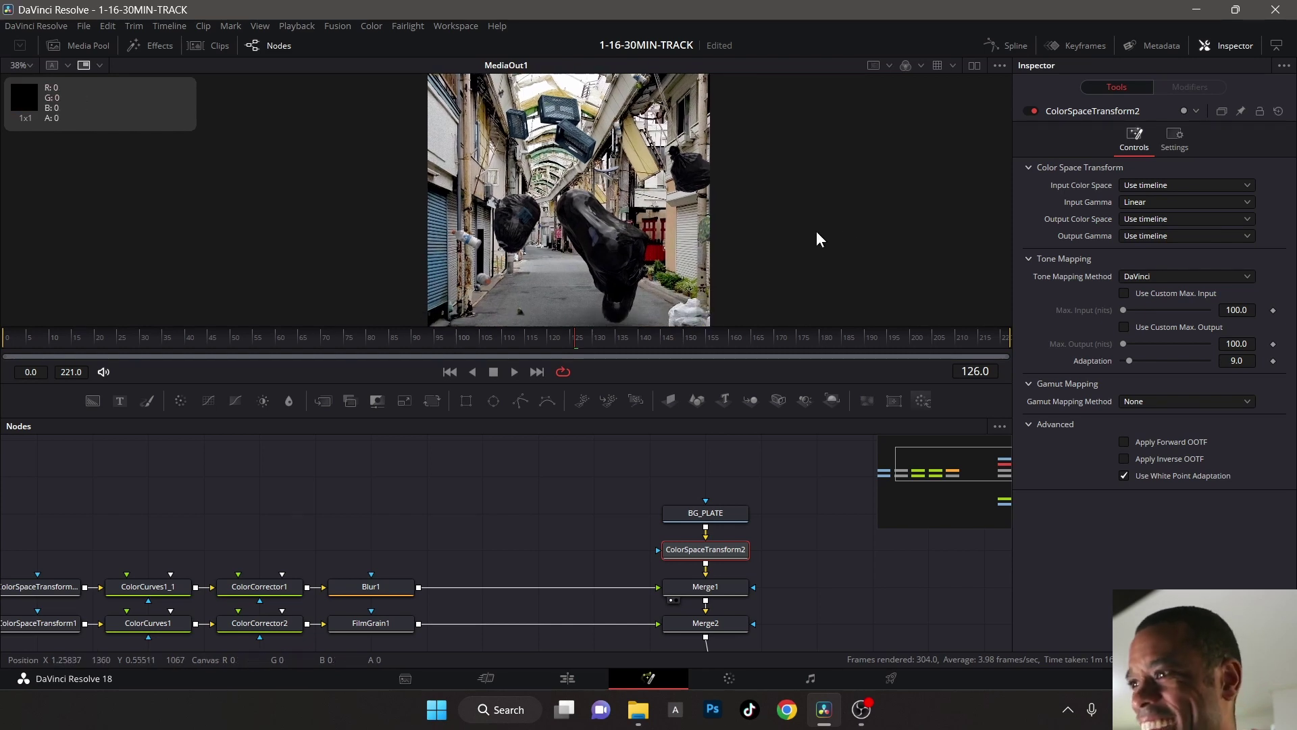
pyautogui.scroll(4, 608, 175)
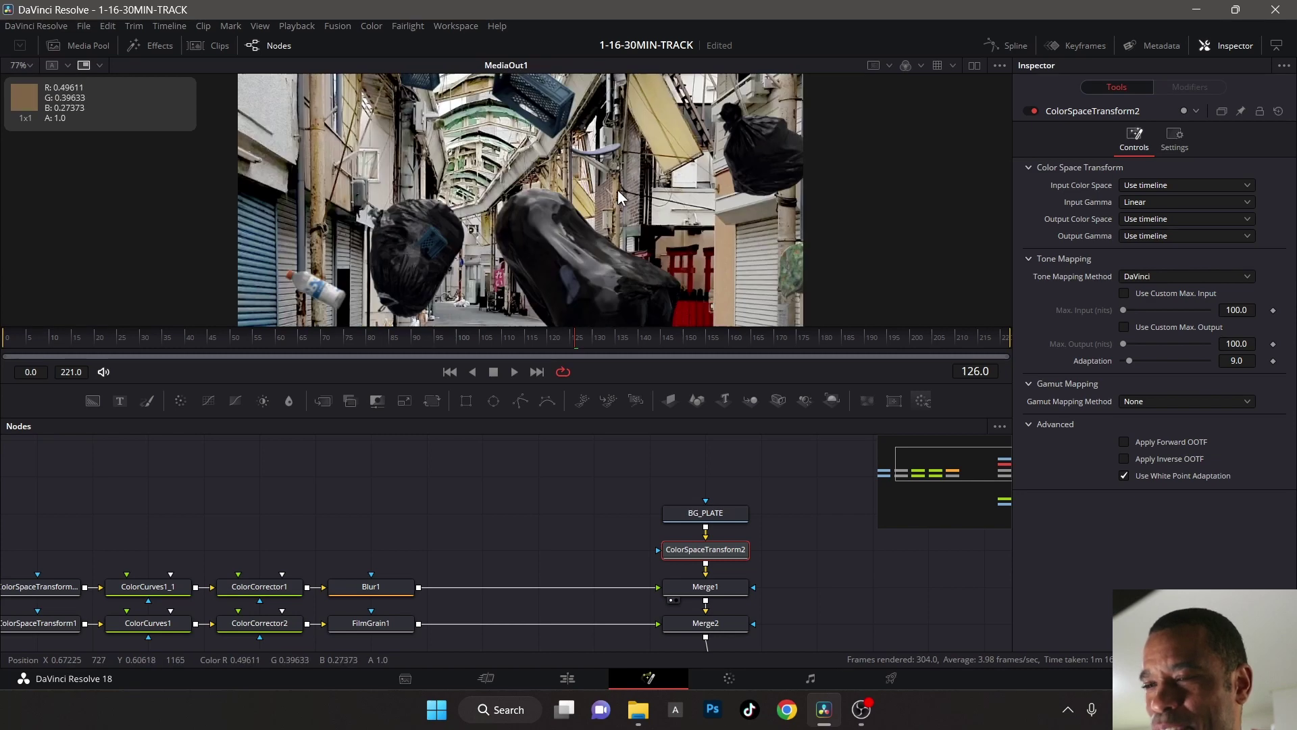
pyautogui.moveTo(604, 185); pyautogui.dragTo(627, 265)
pyautogui.moveTo(620, 206)
pyautogui.mouseDown()
pyautogui.moveTo(608, 244)
pyautogui.moveTo(632, 260)
pyautogui.mouseUp()
pyautogui.moveTo(547, 135); pyautogui.dragTo(605, 216)
pyautogui.moveTo(539, 168); pyautogui.dragTo(659, 278)
pyautogui.scroll(-4, 624, 220)
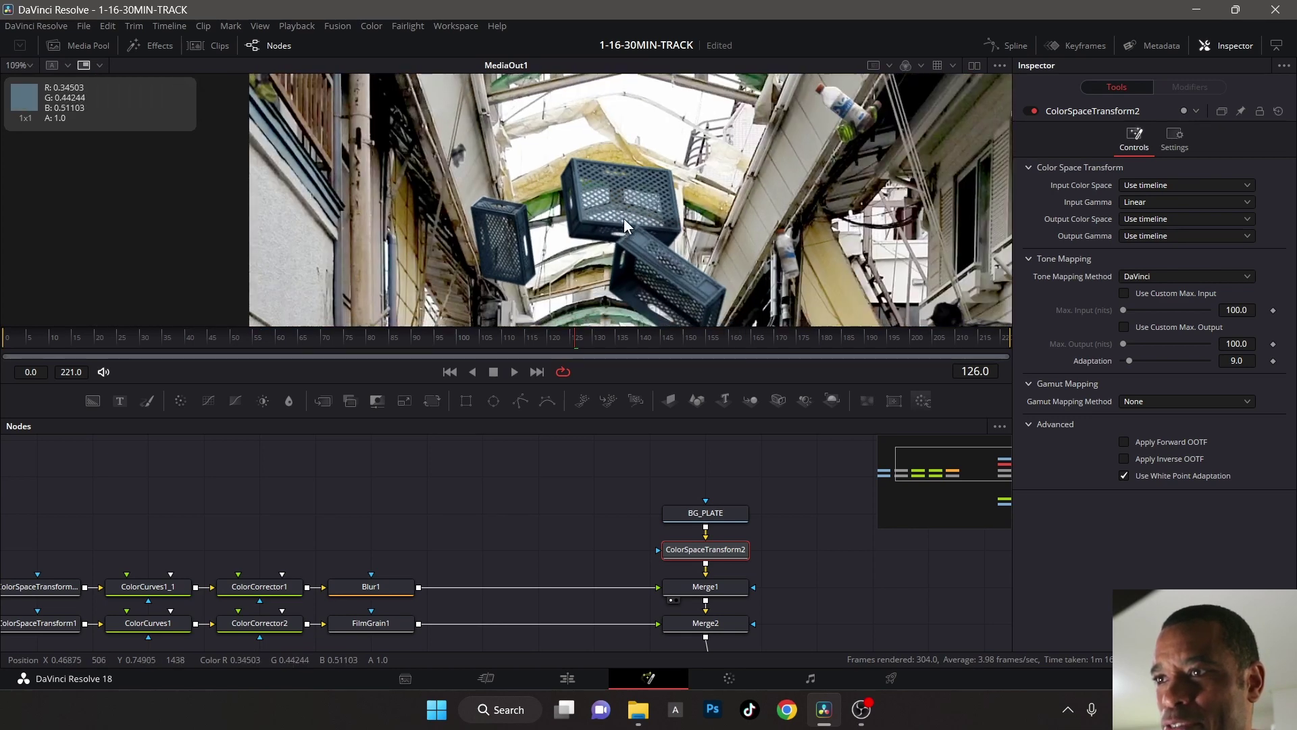